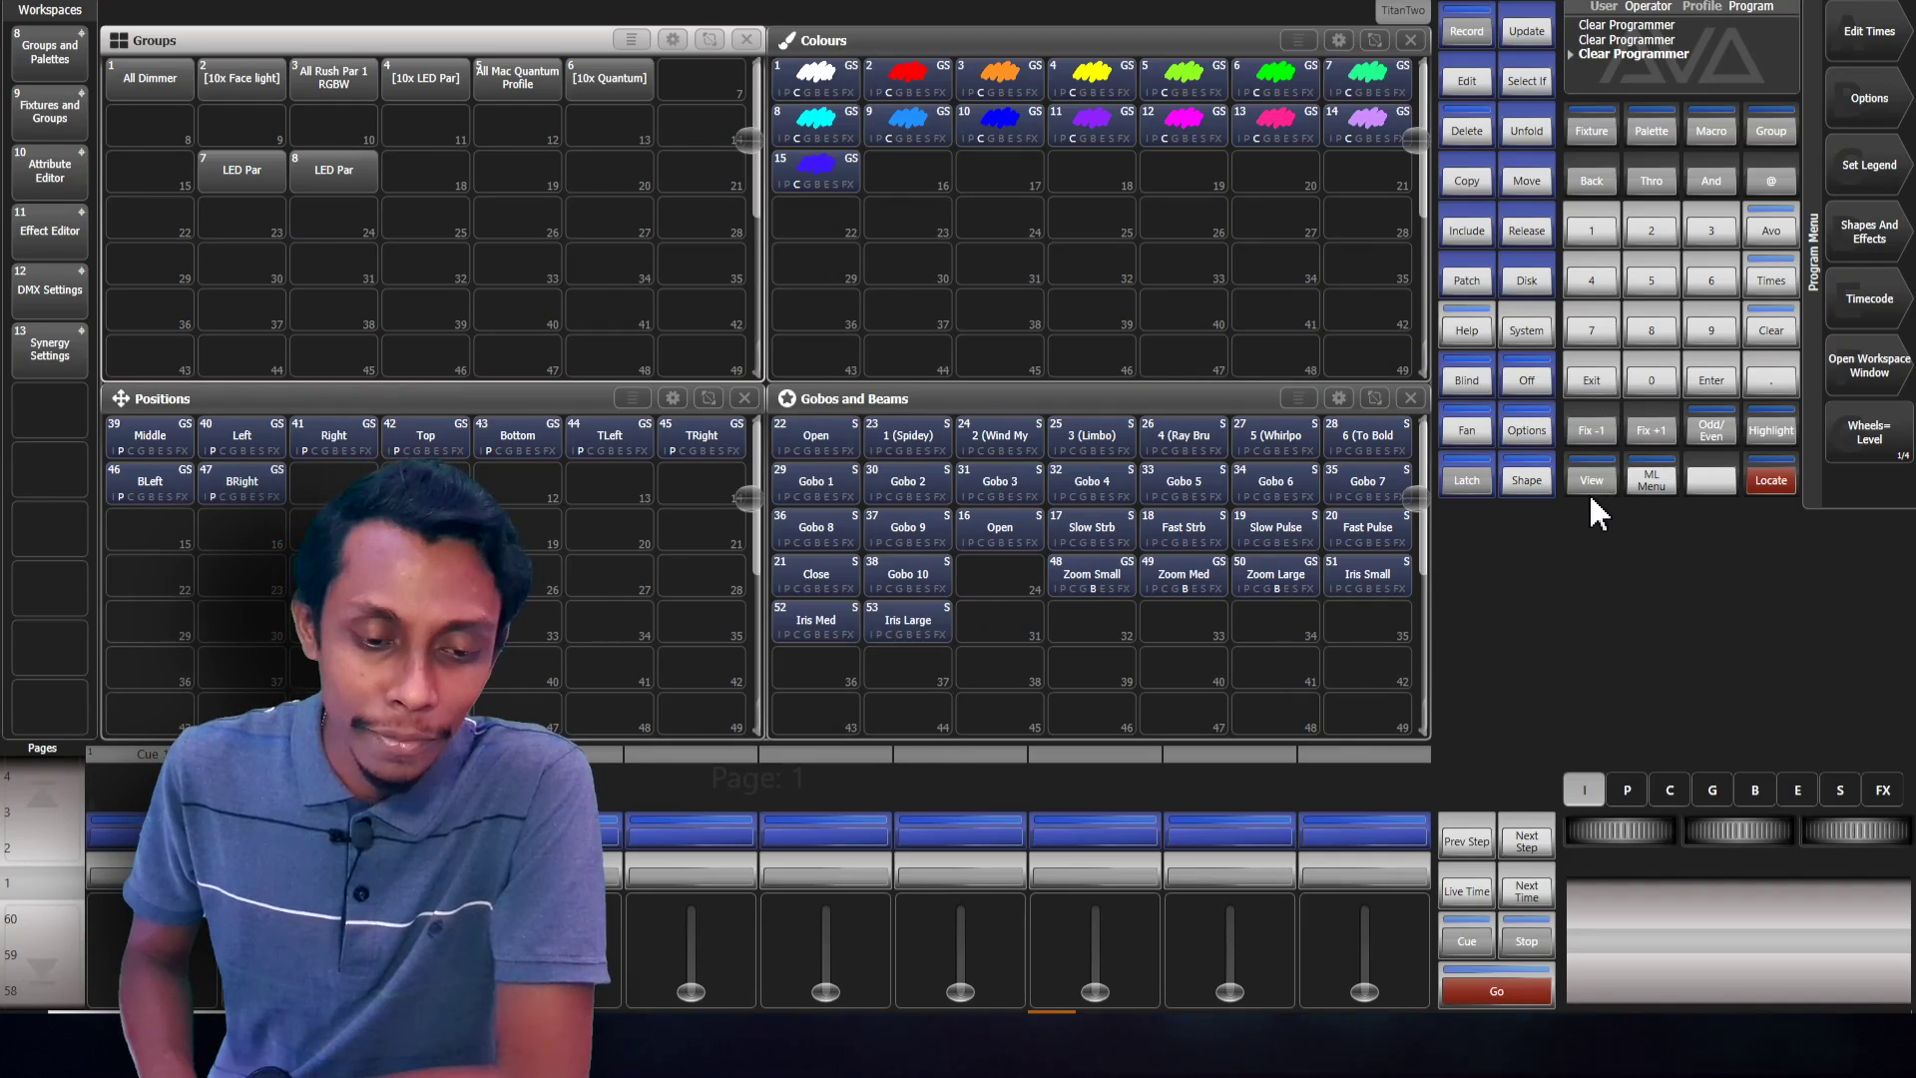
Open the Capture Visualiser window and resize it to fill the space below the first row of Groups
click(1587, 487)
click(1591, 483)
click(1104, 321)
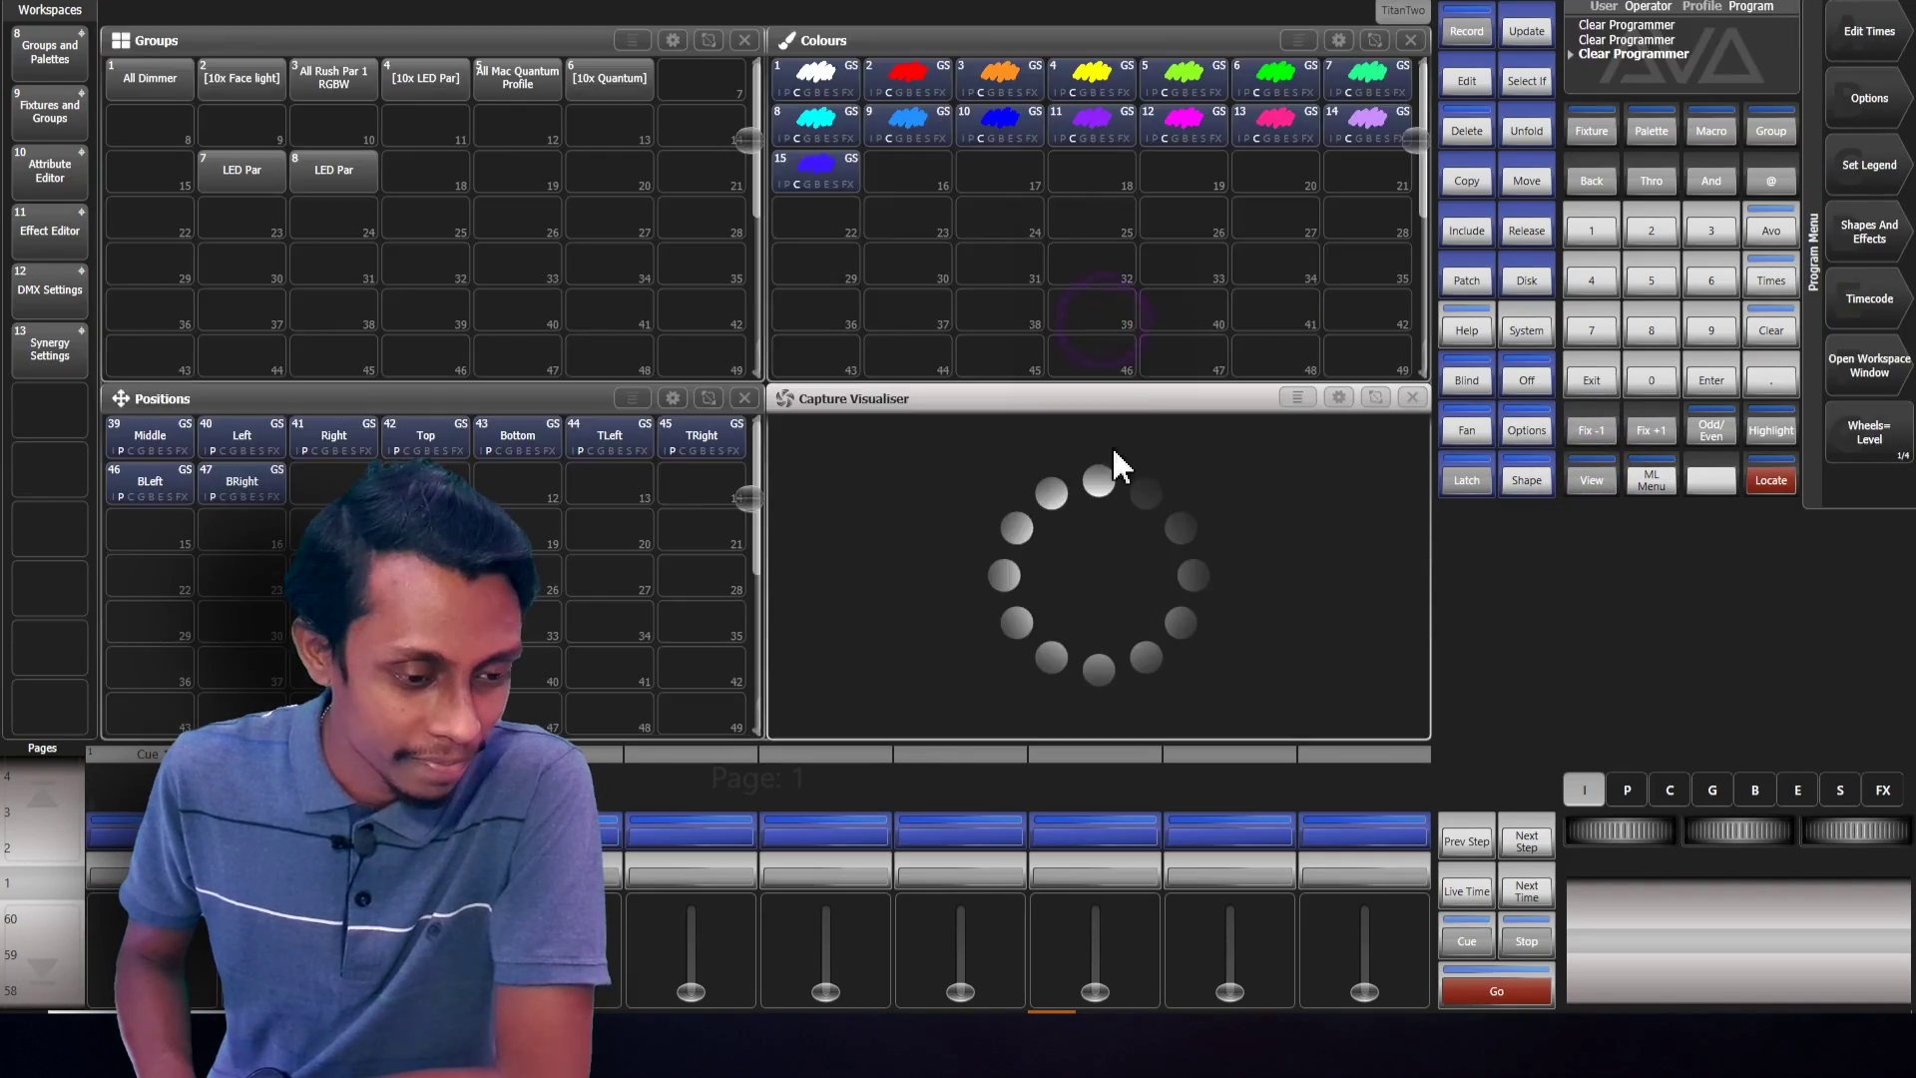
click(1377, 395)
drag(182, 133, 667, 350)
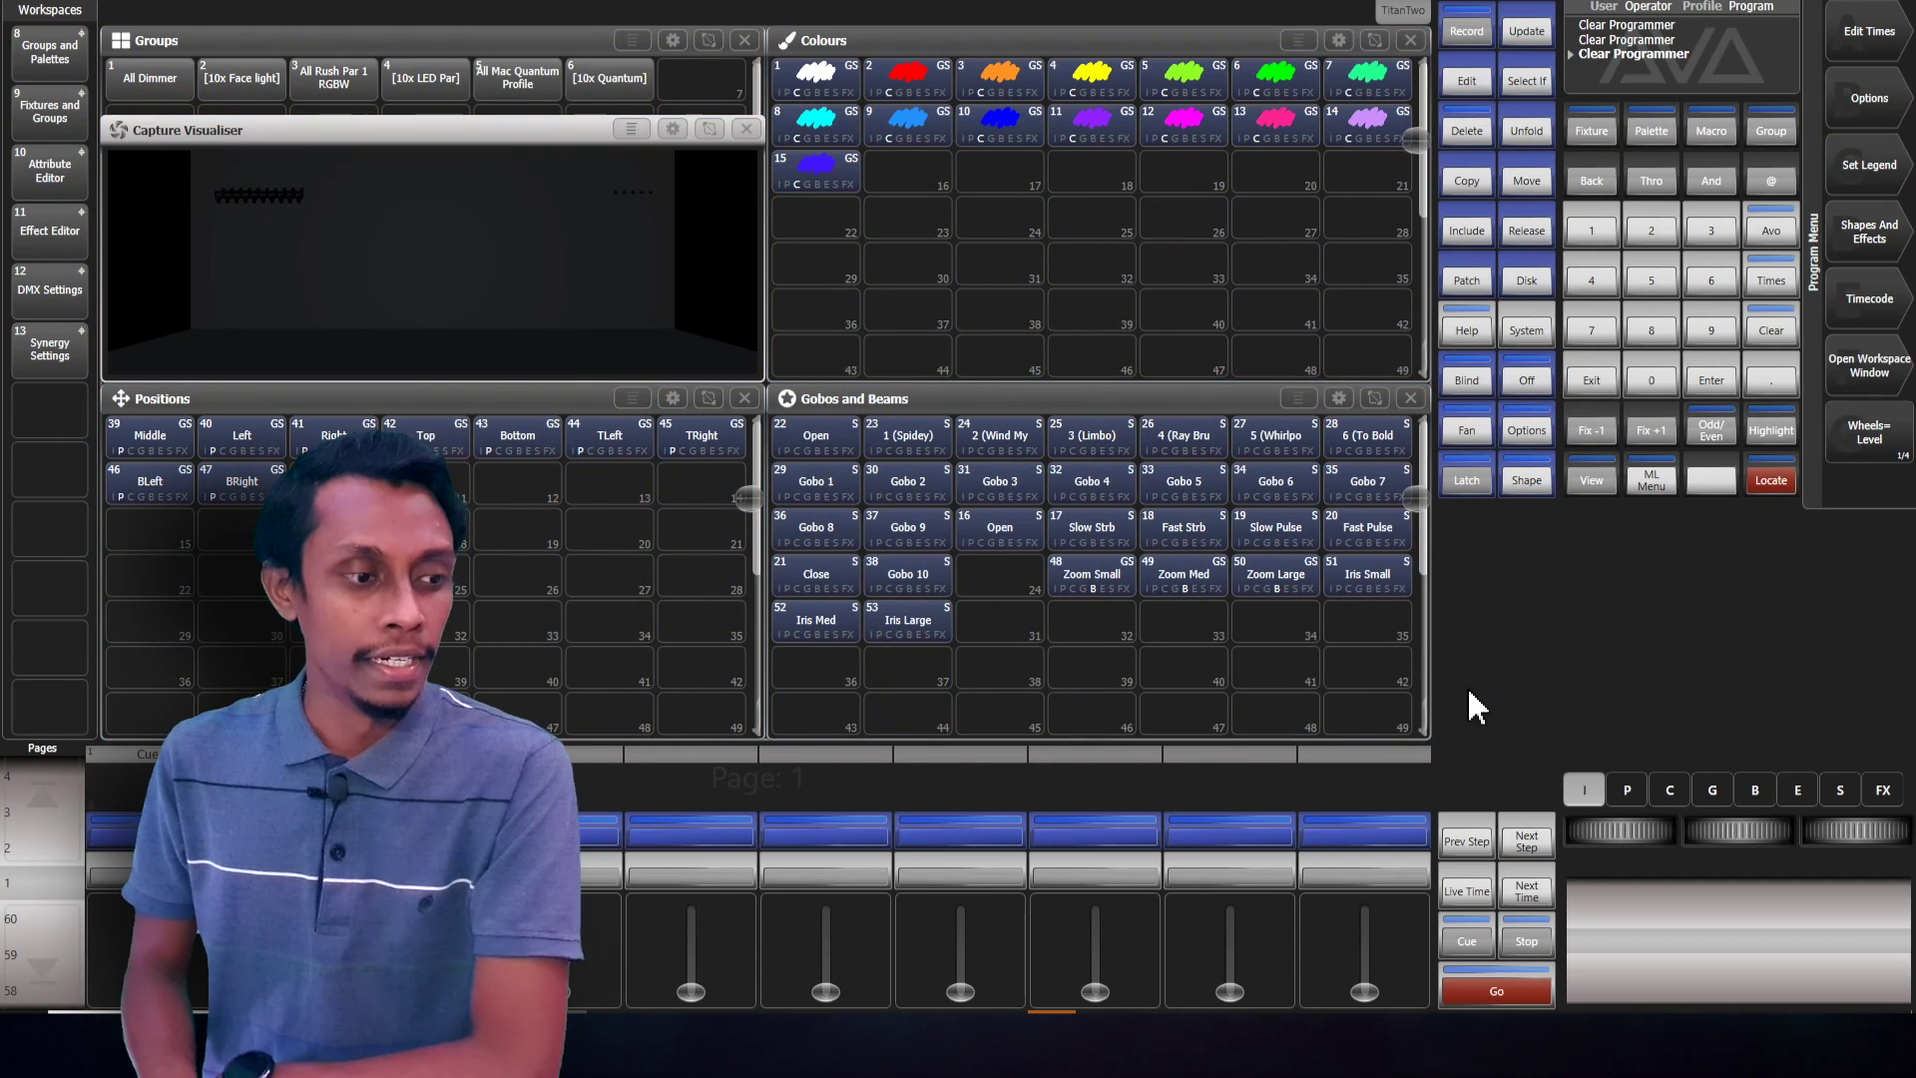
Open the Attribute Editor window and resize it to fit below the first row of Positions
click(1591, 480)
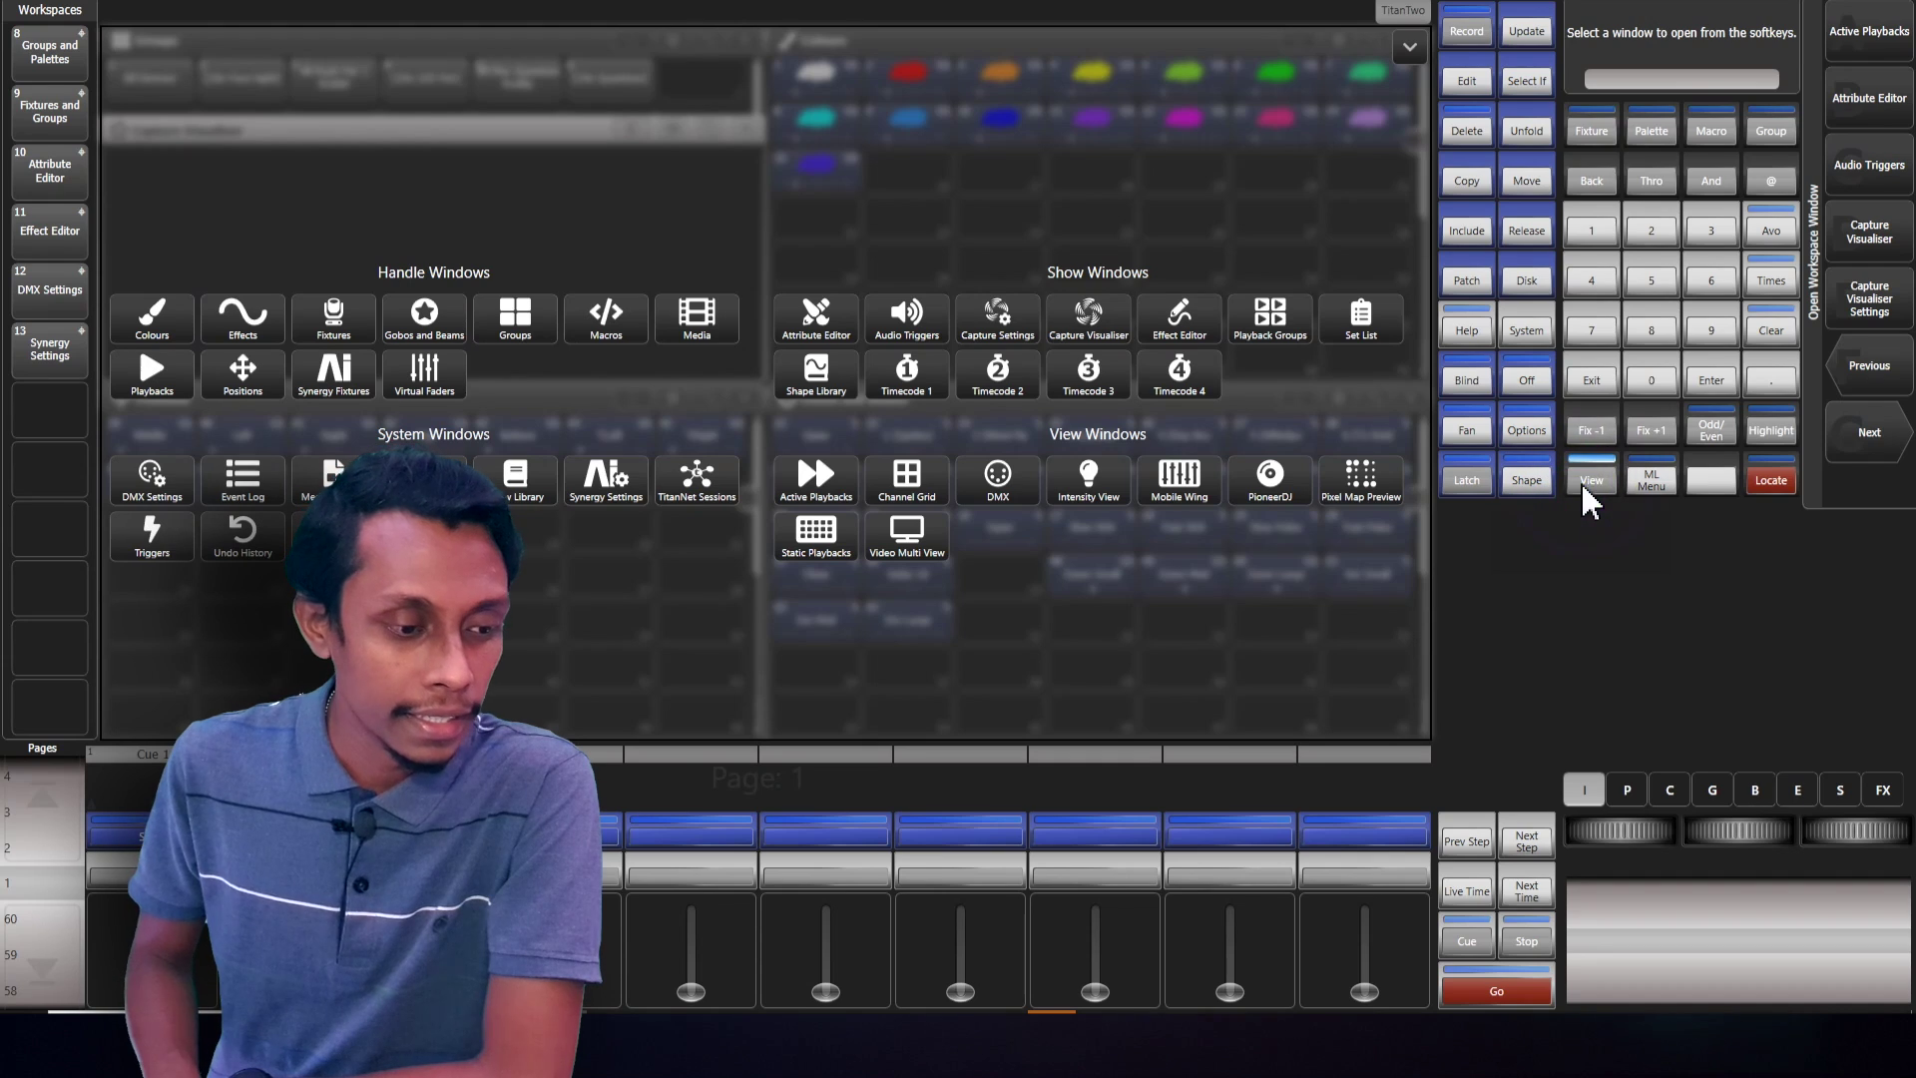
click(810, 322)
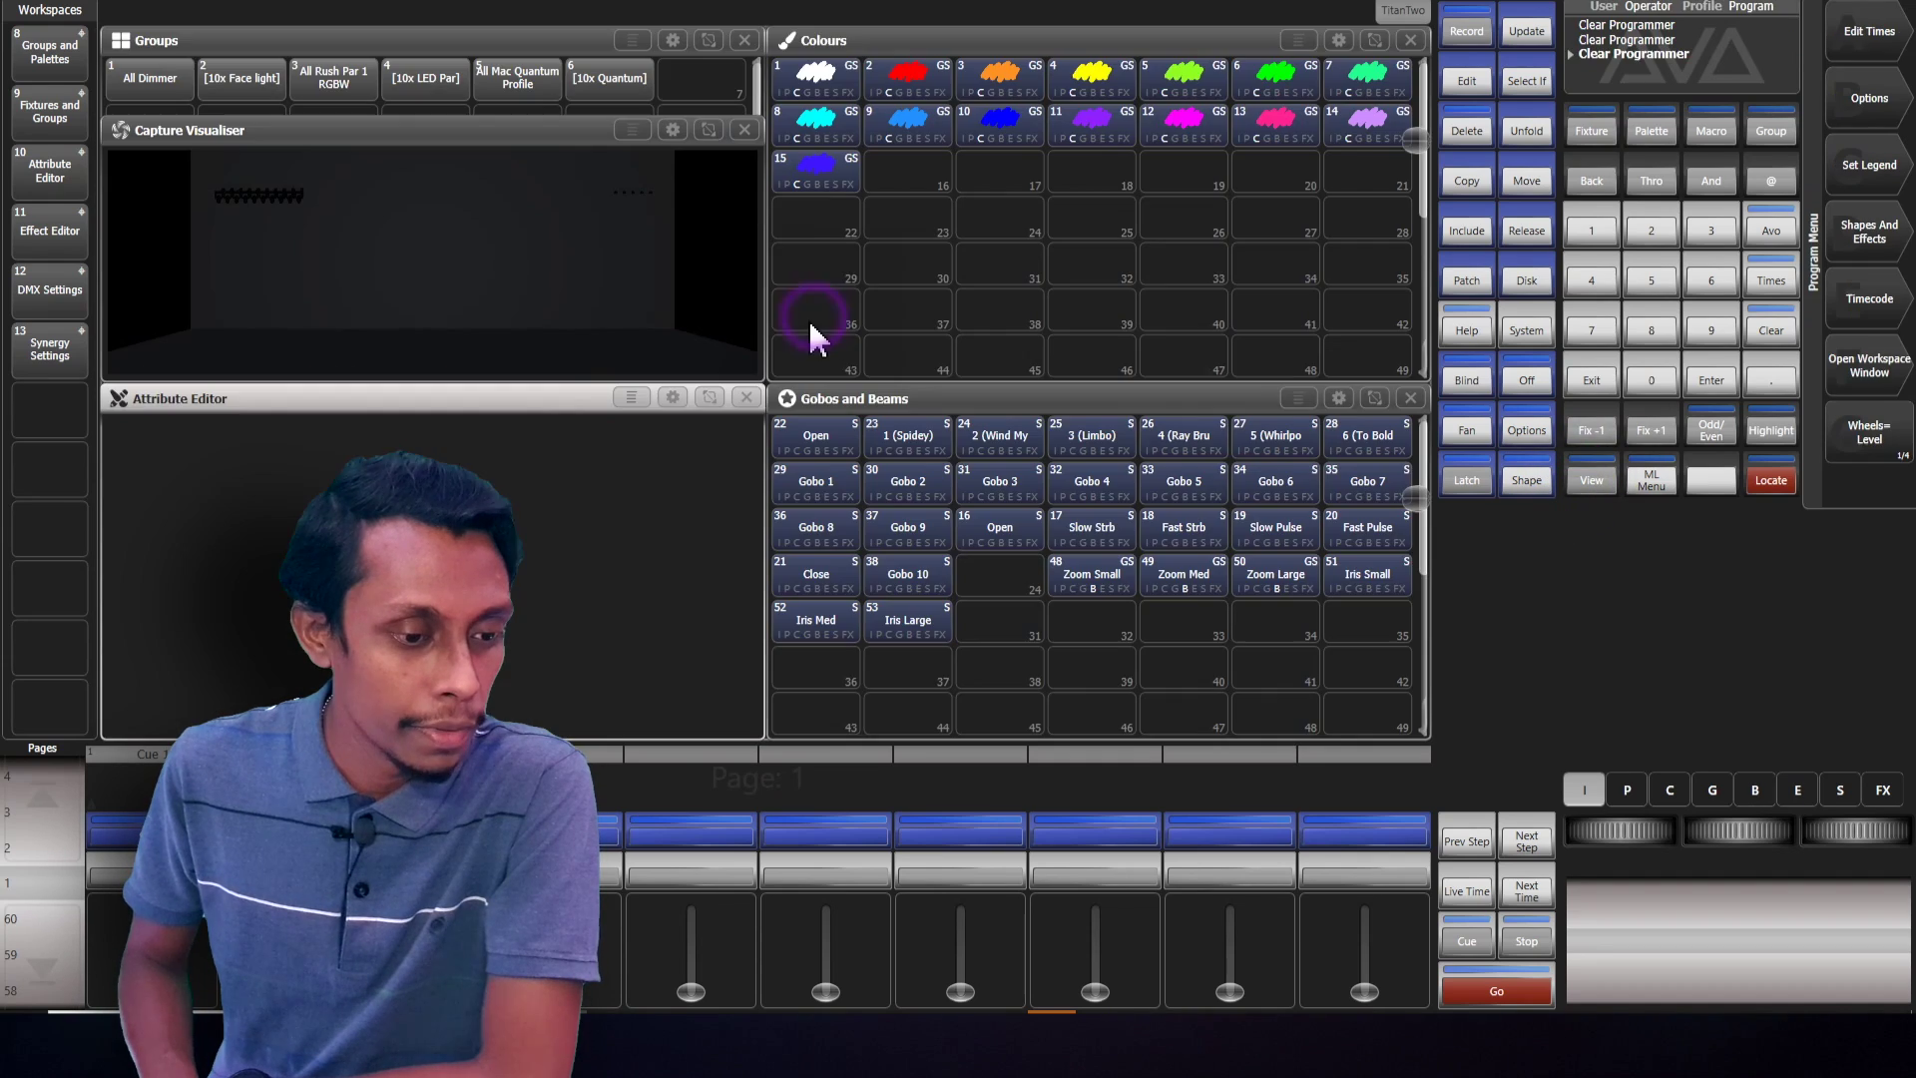
click(711, 397)
drag(128, 517, 696, 740)
key(Escape)
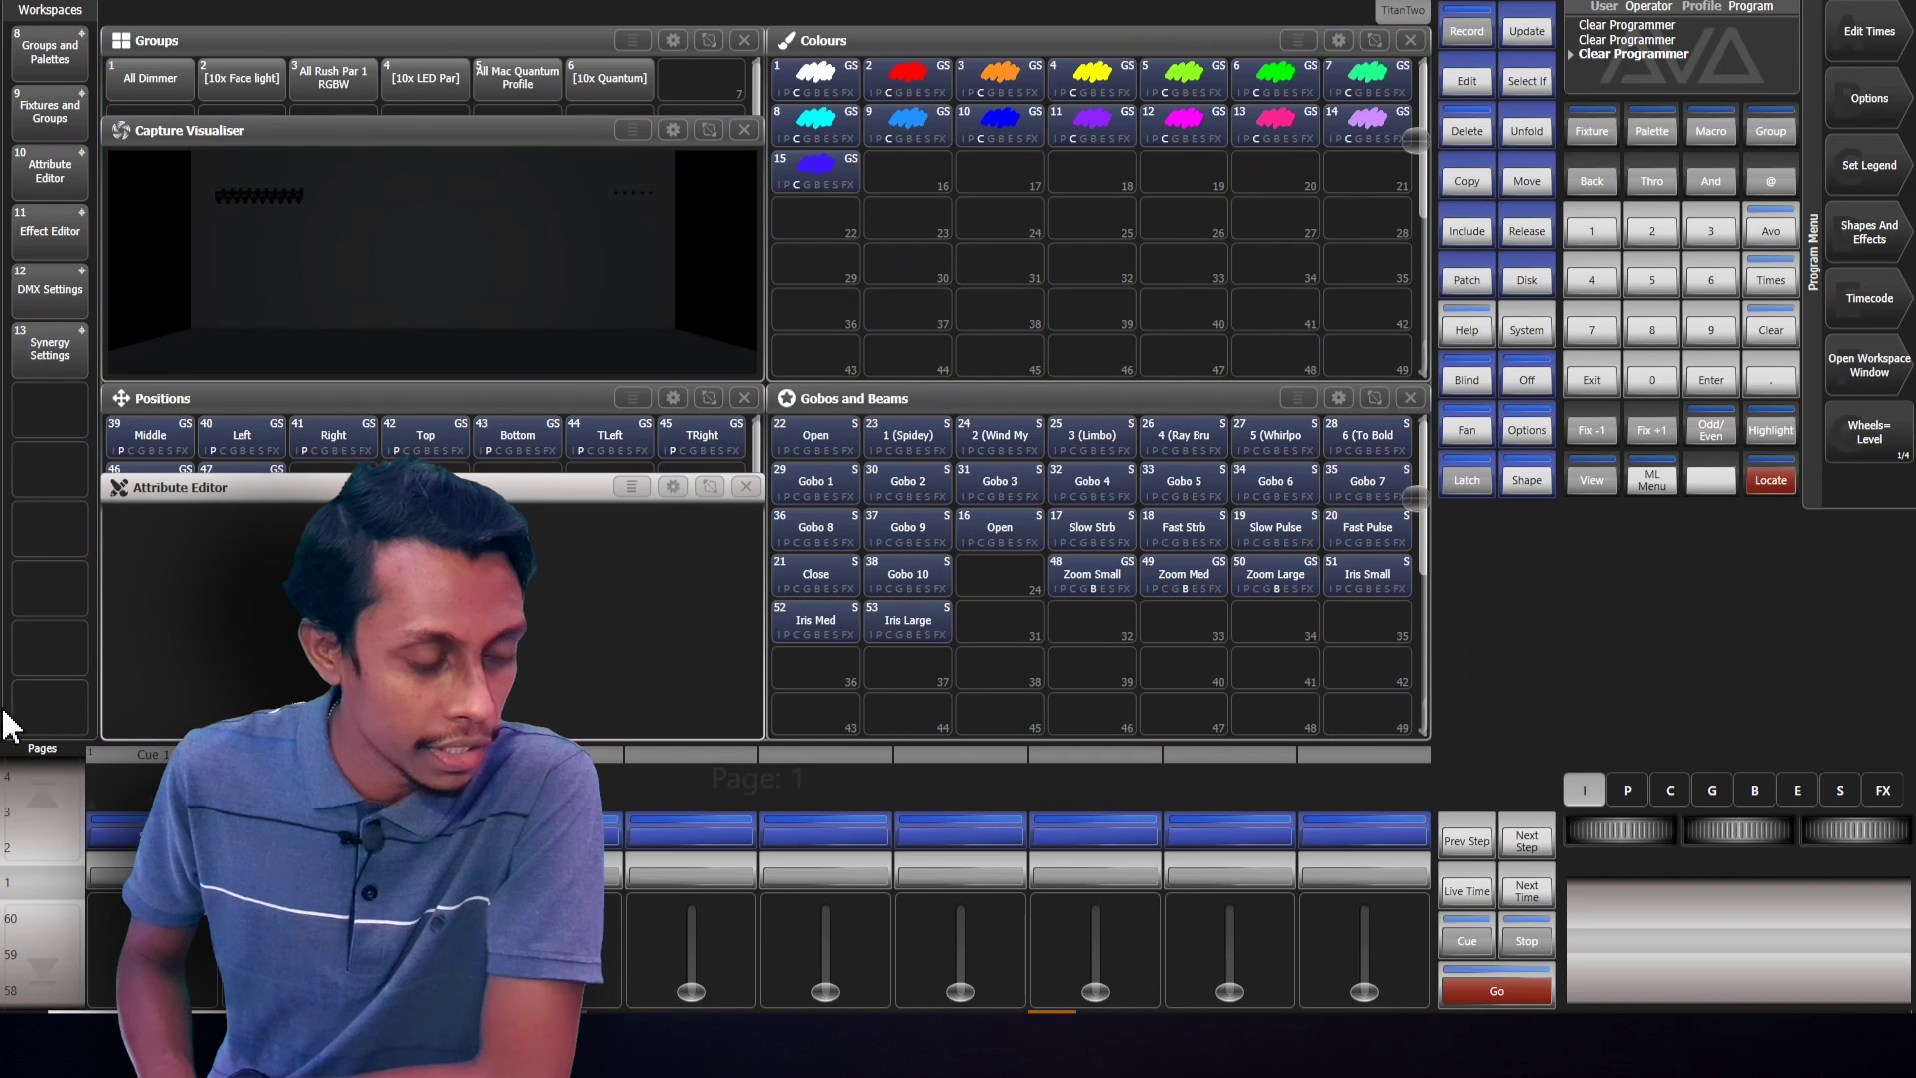
Record the current window layout as a workspace in the last empty Workspaces slot
click(40, 711)
click(36, 715)
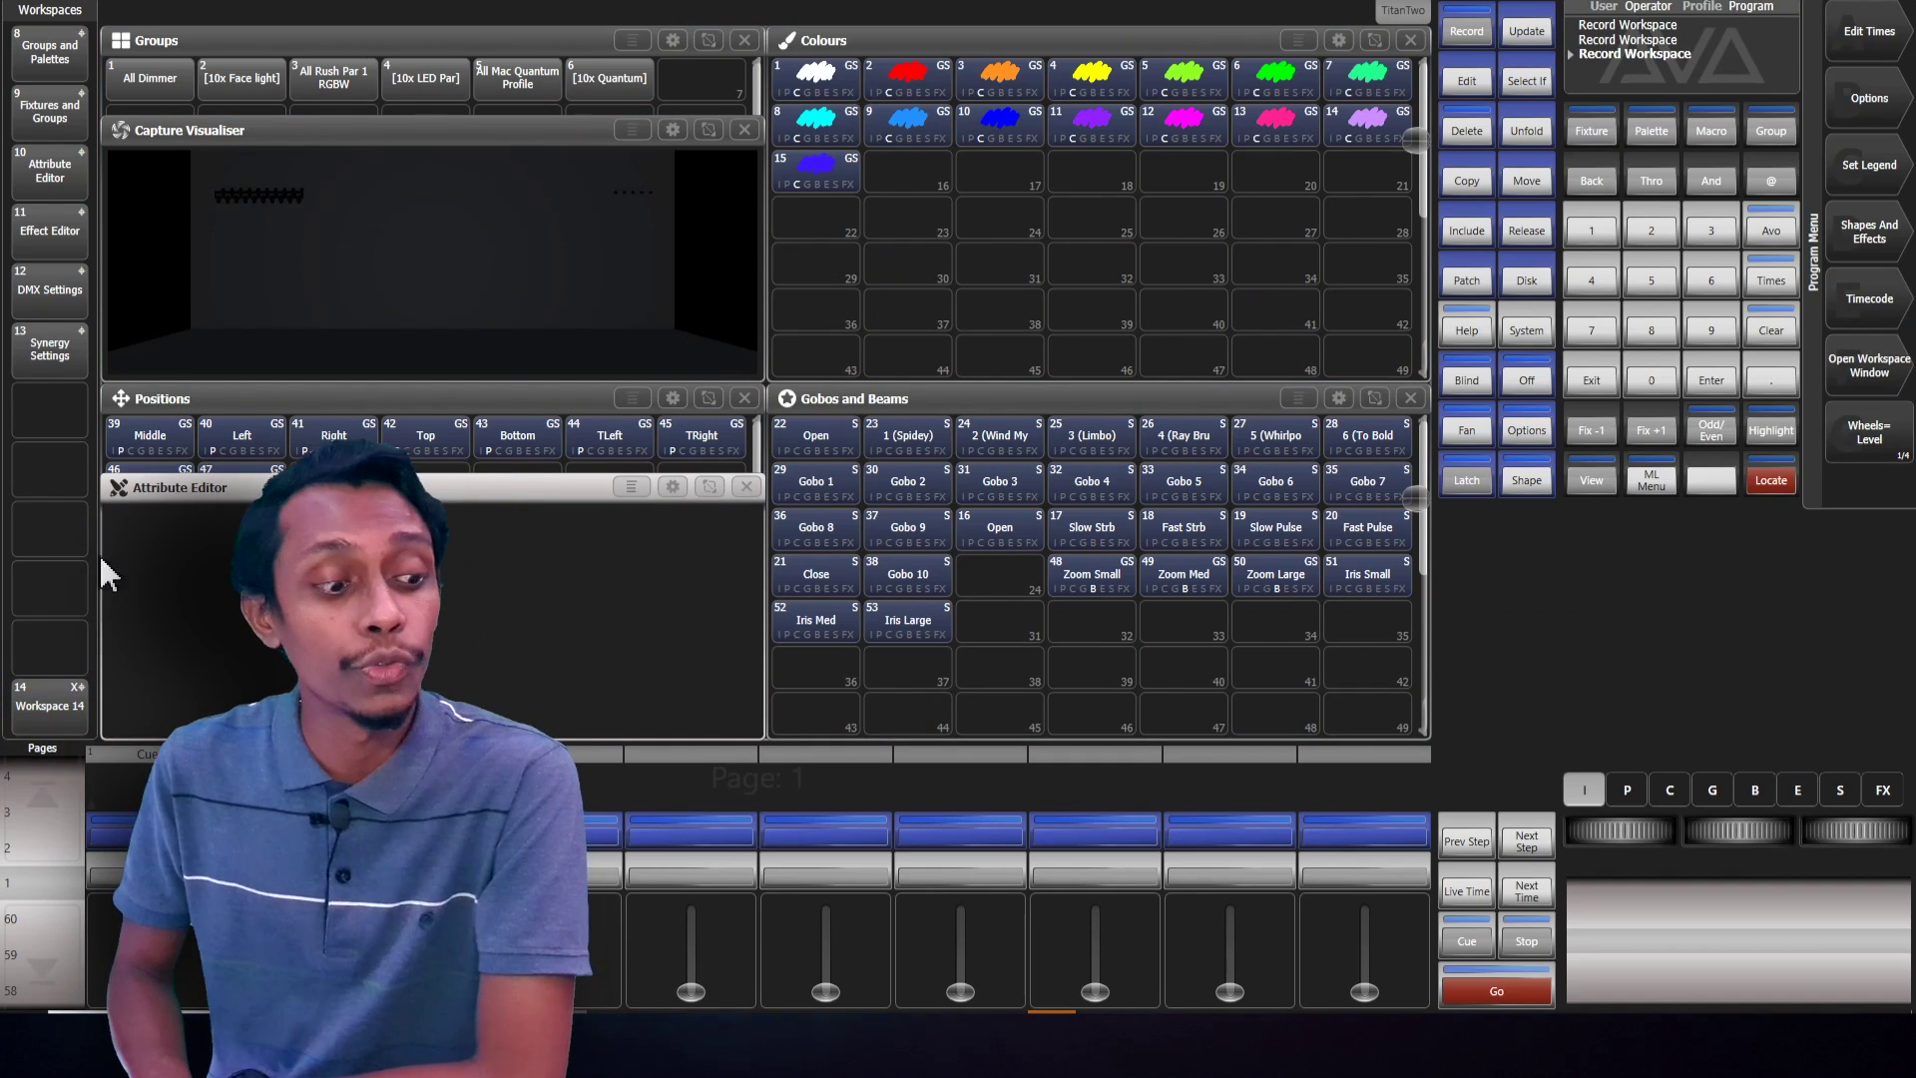
click(1589, 383)
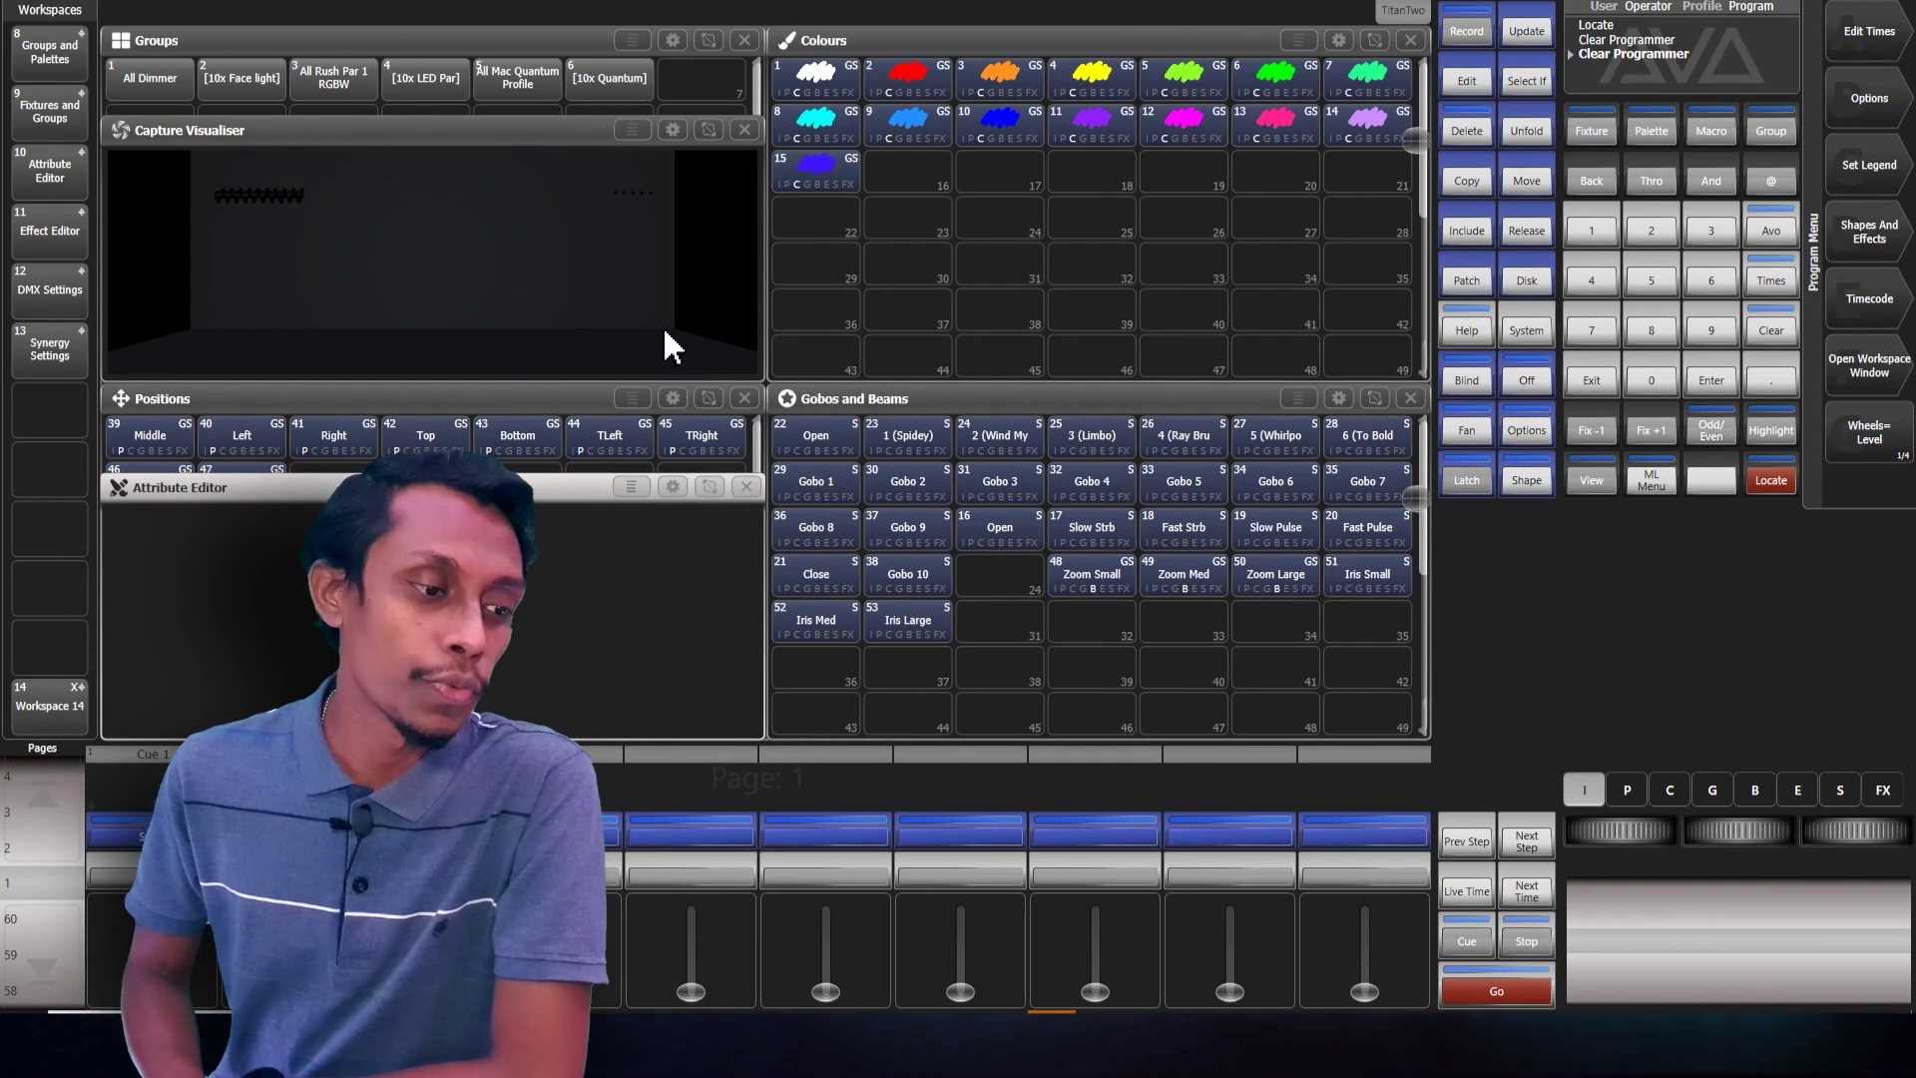
Select the [10x LED Par] group and locate its fixtures
click(431, 80)
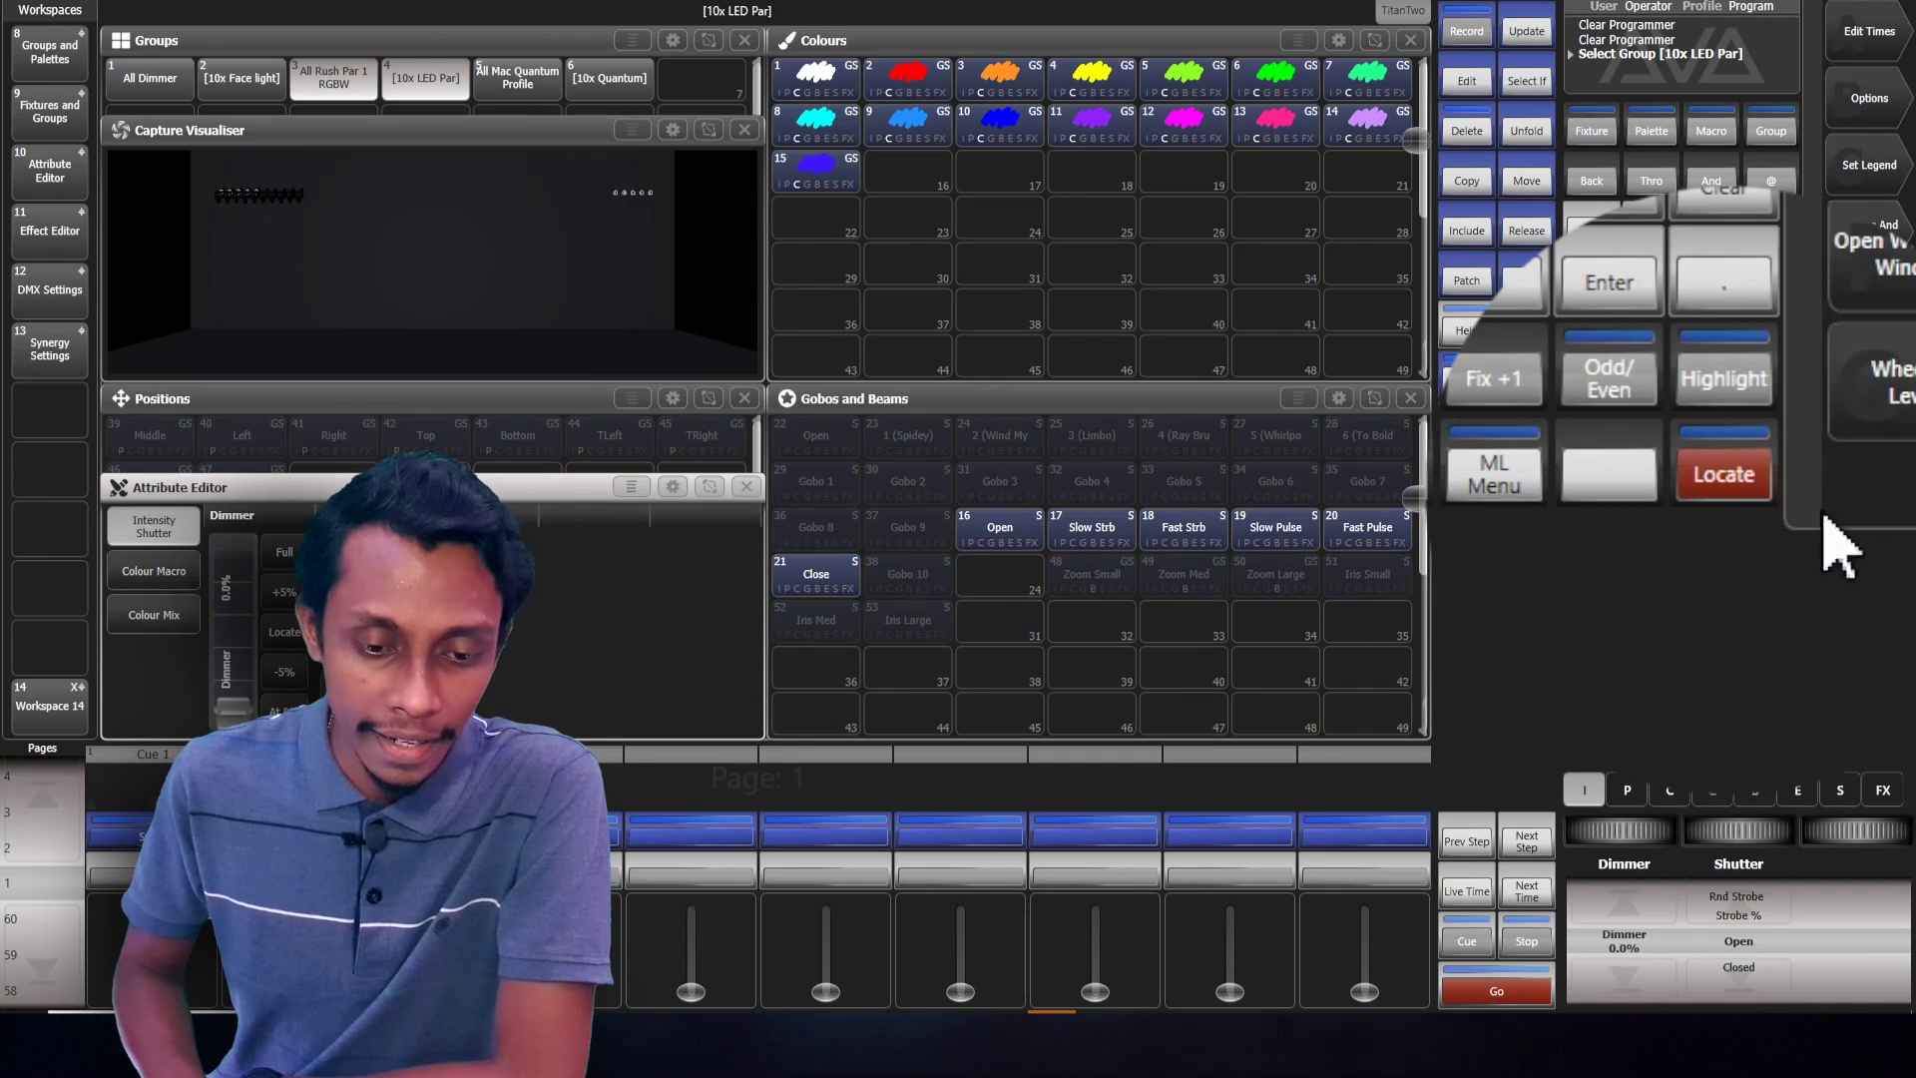
click(1731, 477)
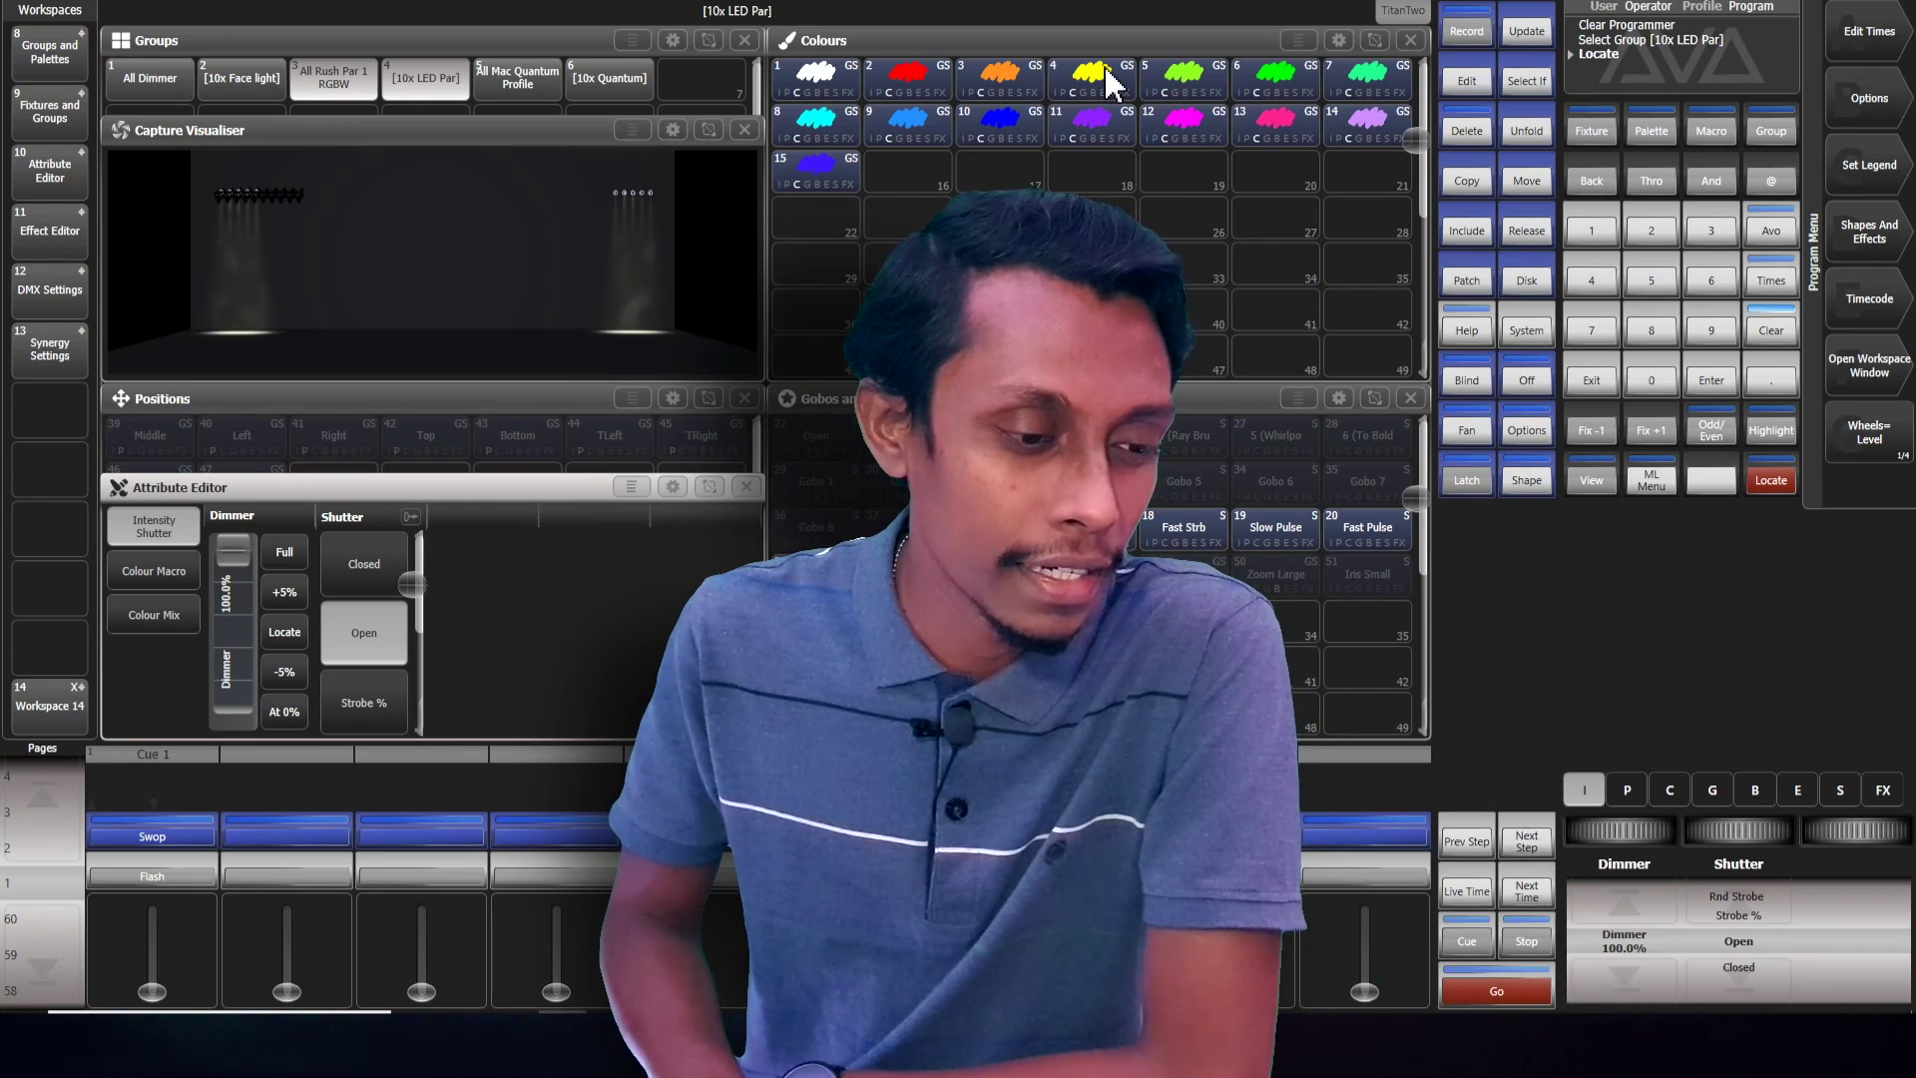
Apply the yellow, cyan, UV and white Open colour palettes in turn to the selected LED pars
click(1098, 70)
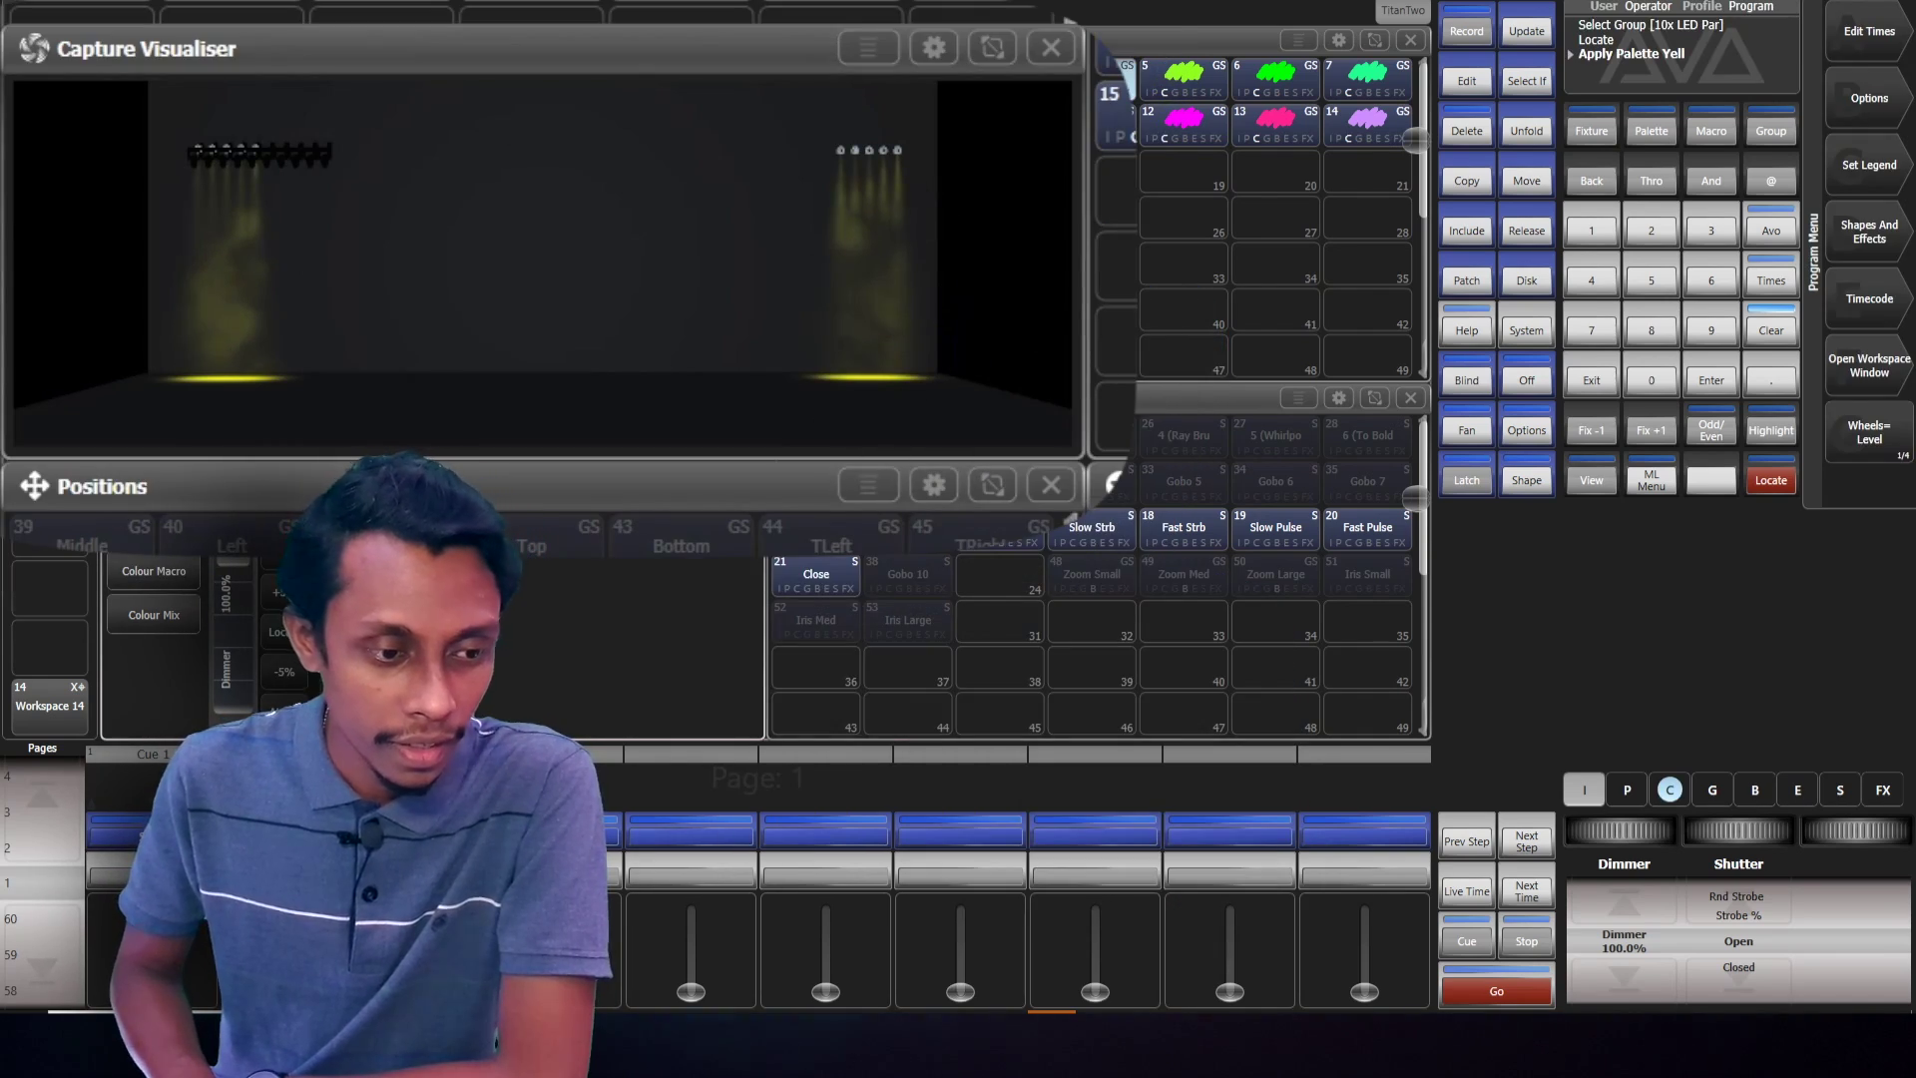
click(1105, 60)
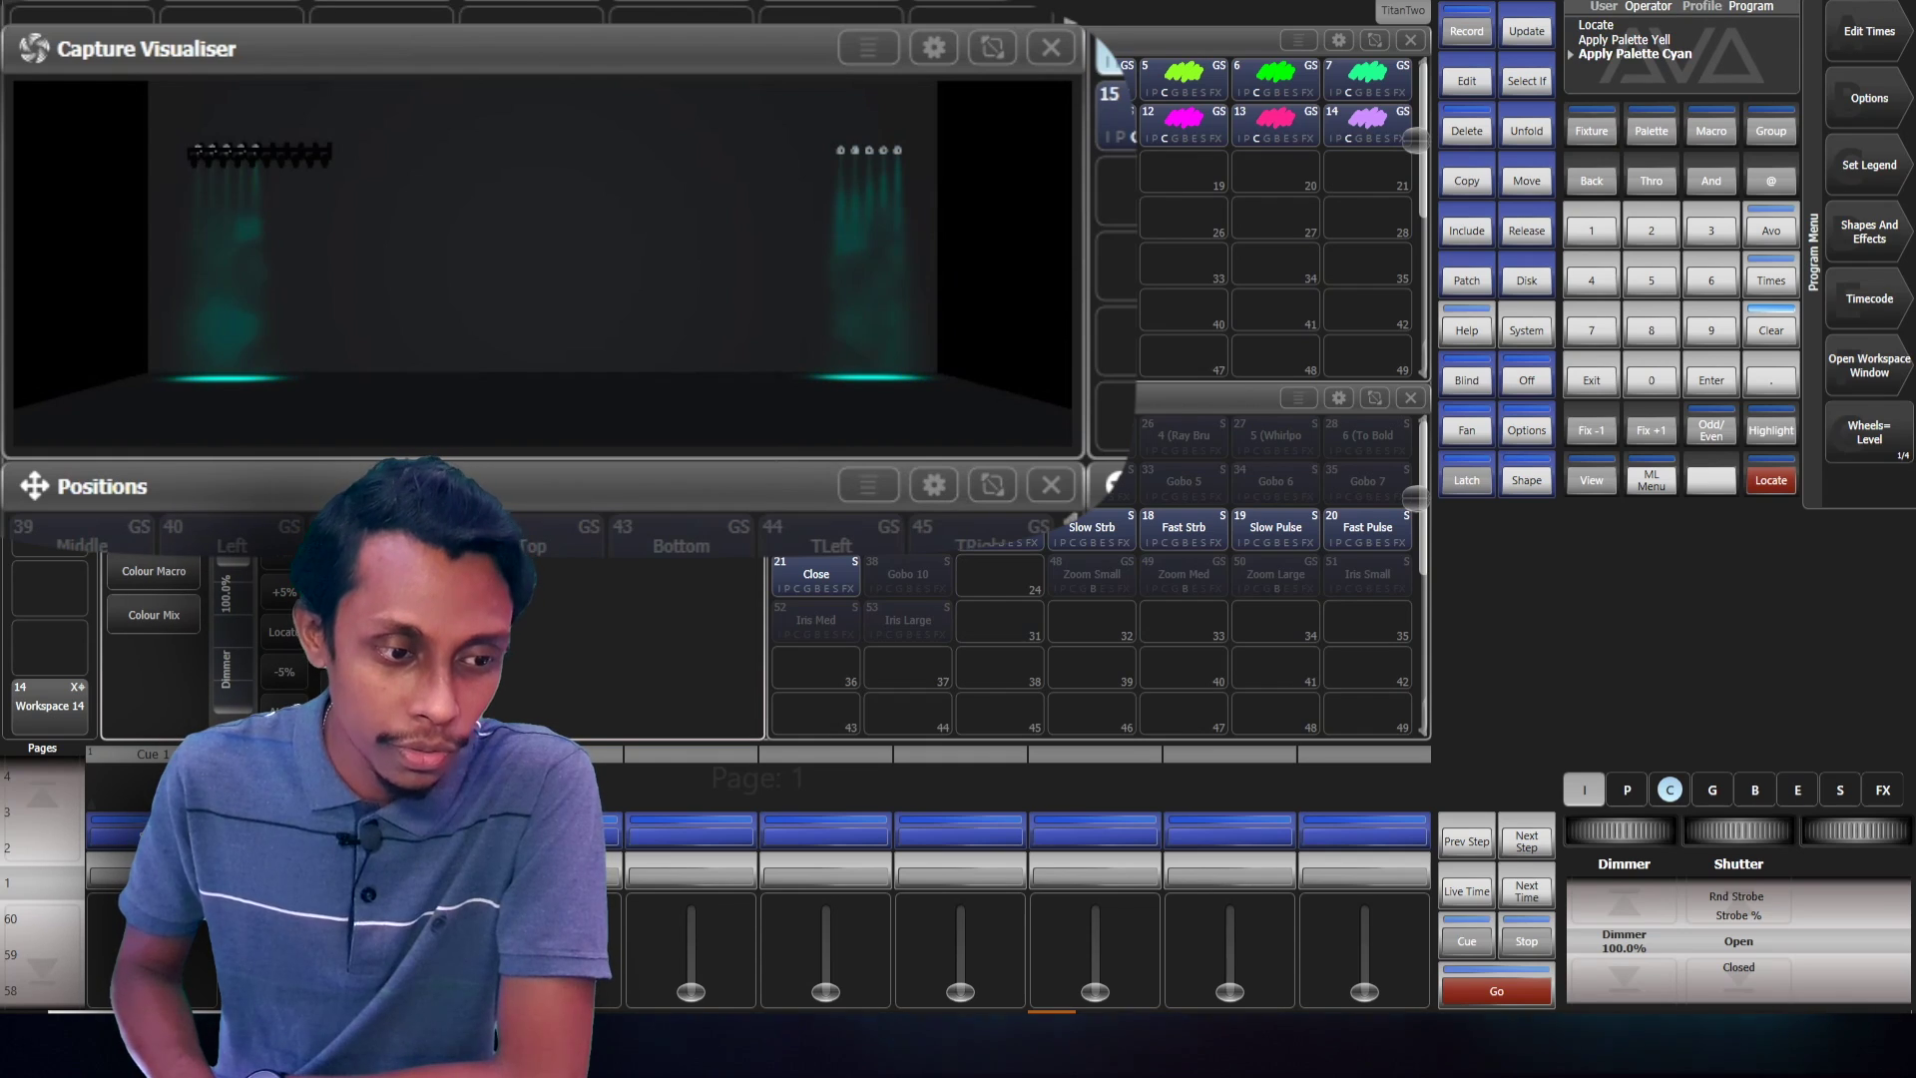
click(1106, 60)
click(1106, 109)
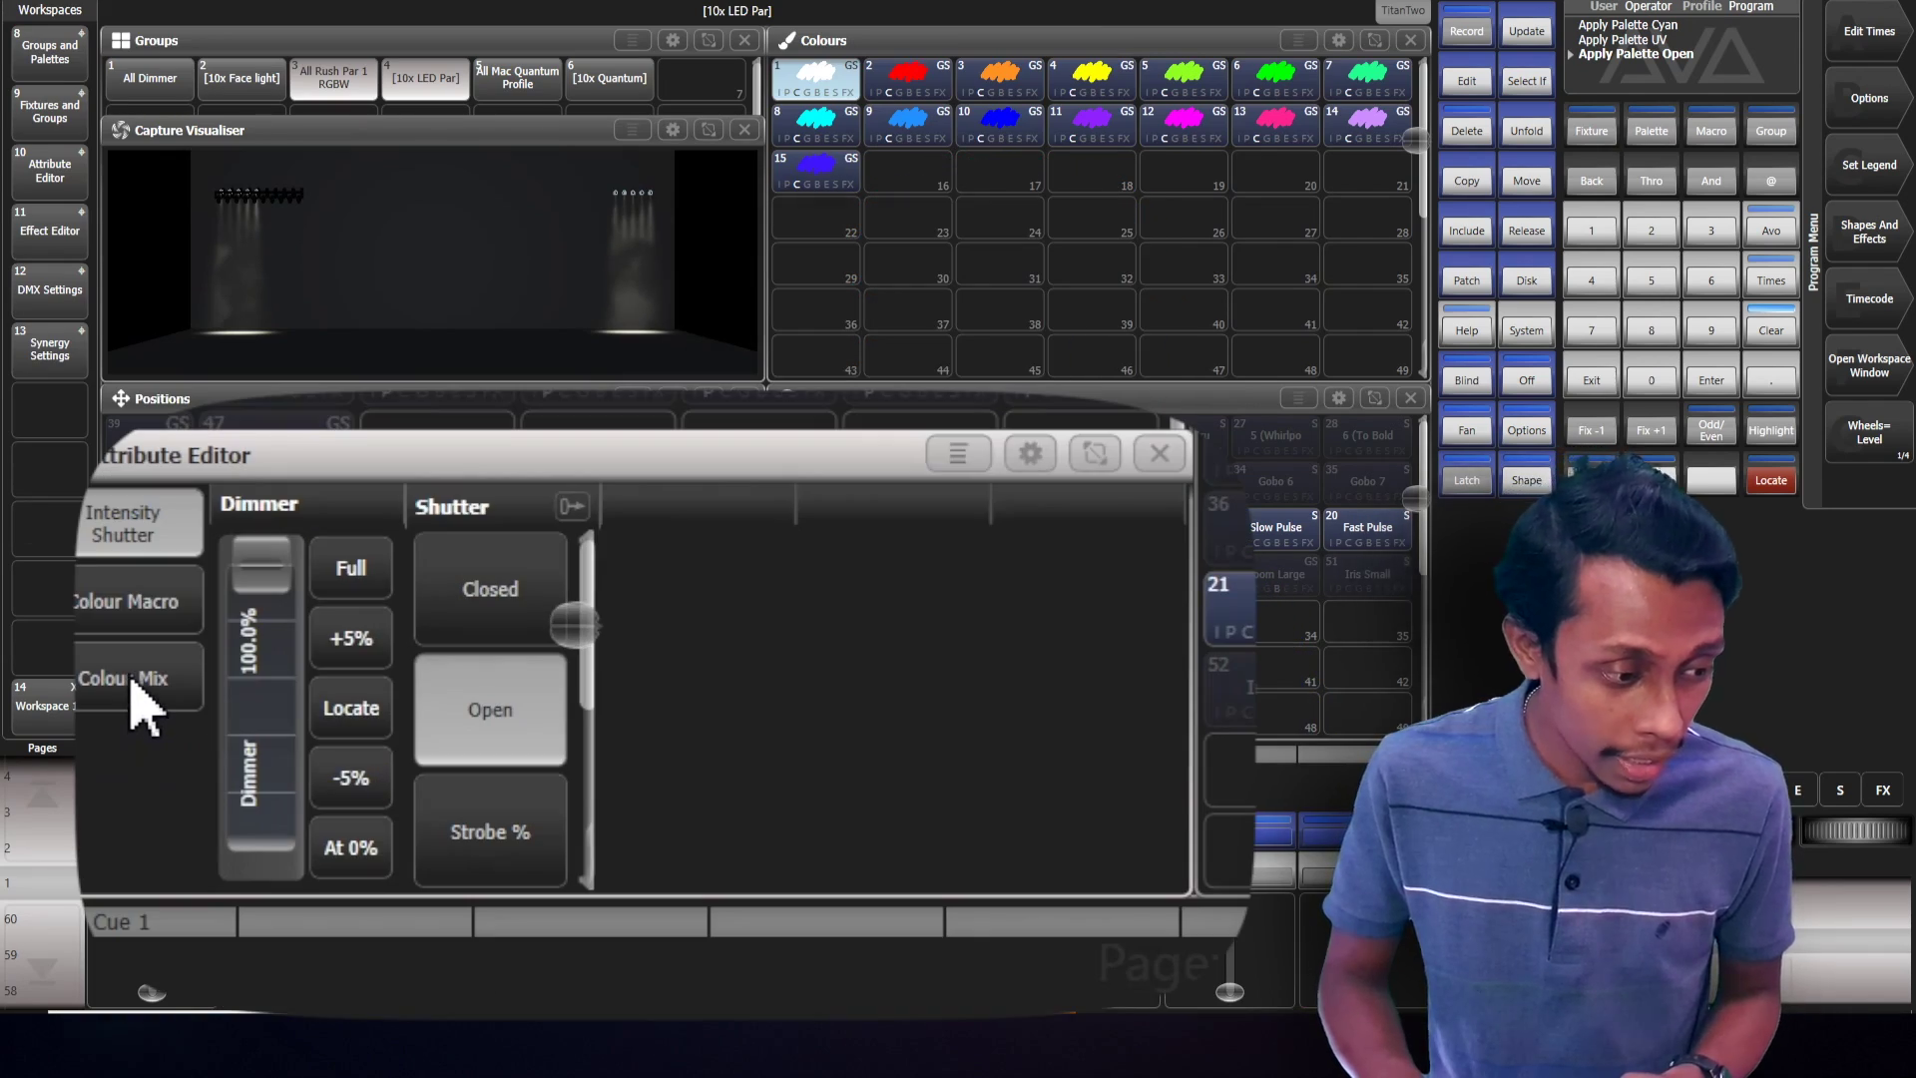
Set the colour mix to 100% red with green and blue at 0%, and record it as a colour palette in slot 16
click(158, 621)
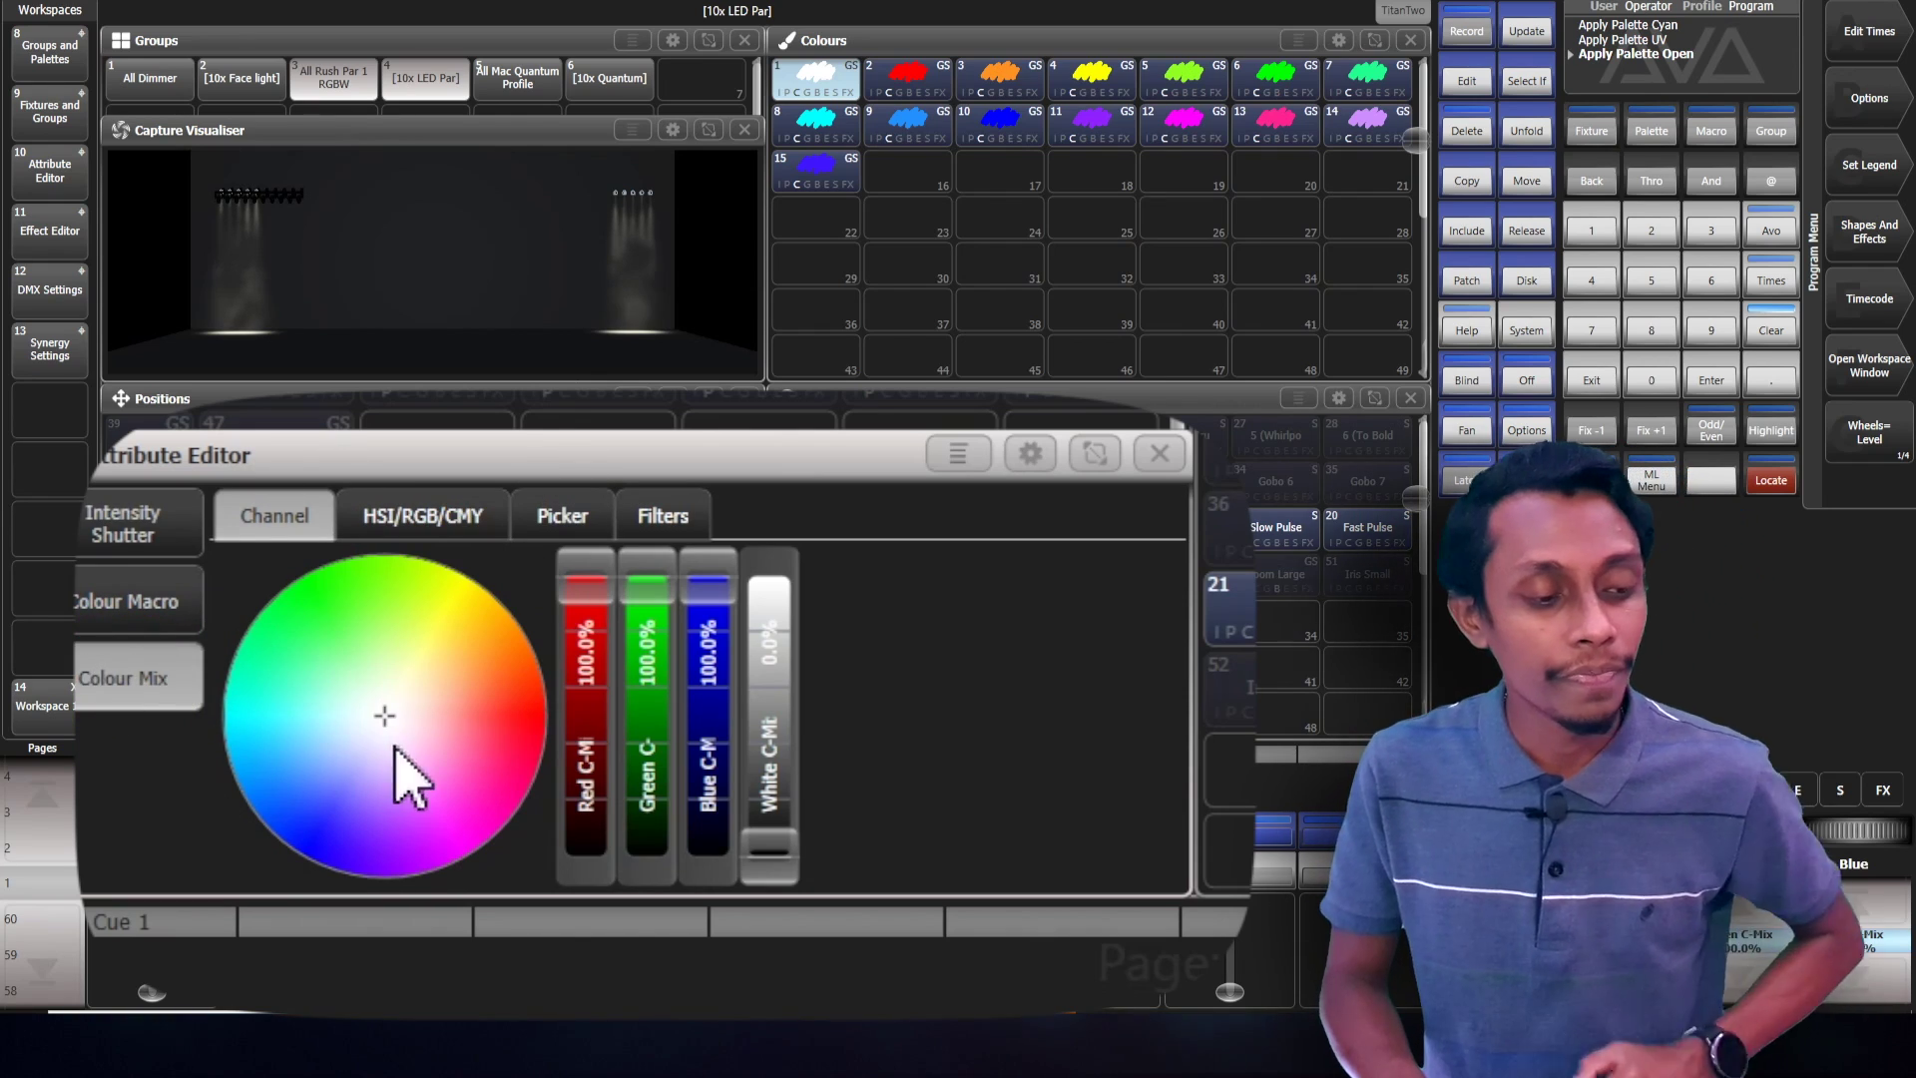
drag(400, 719, 572, 729)
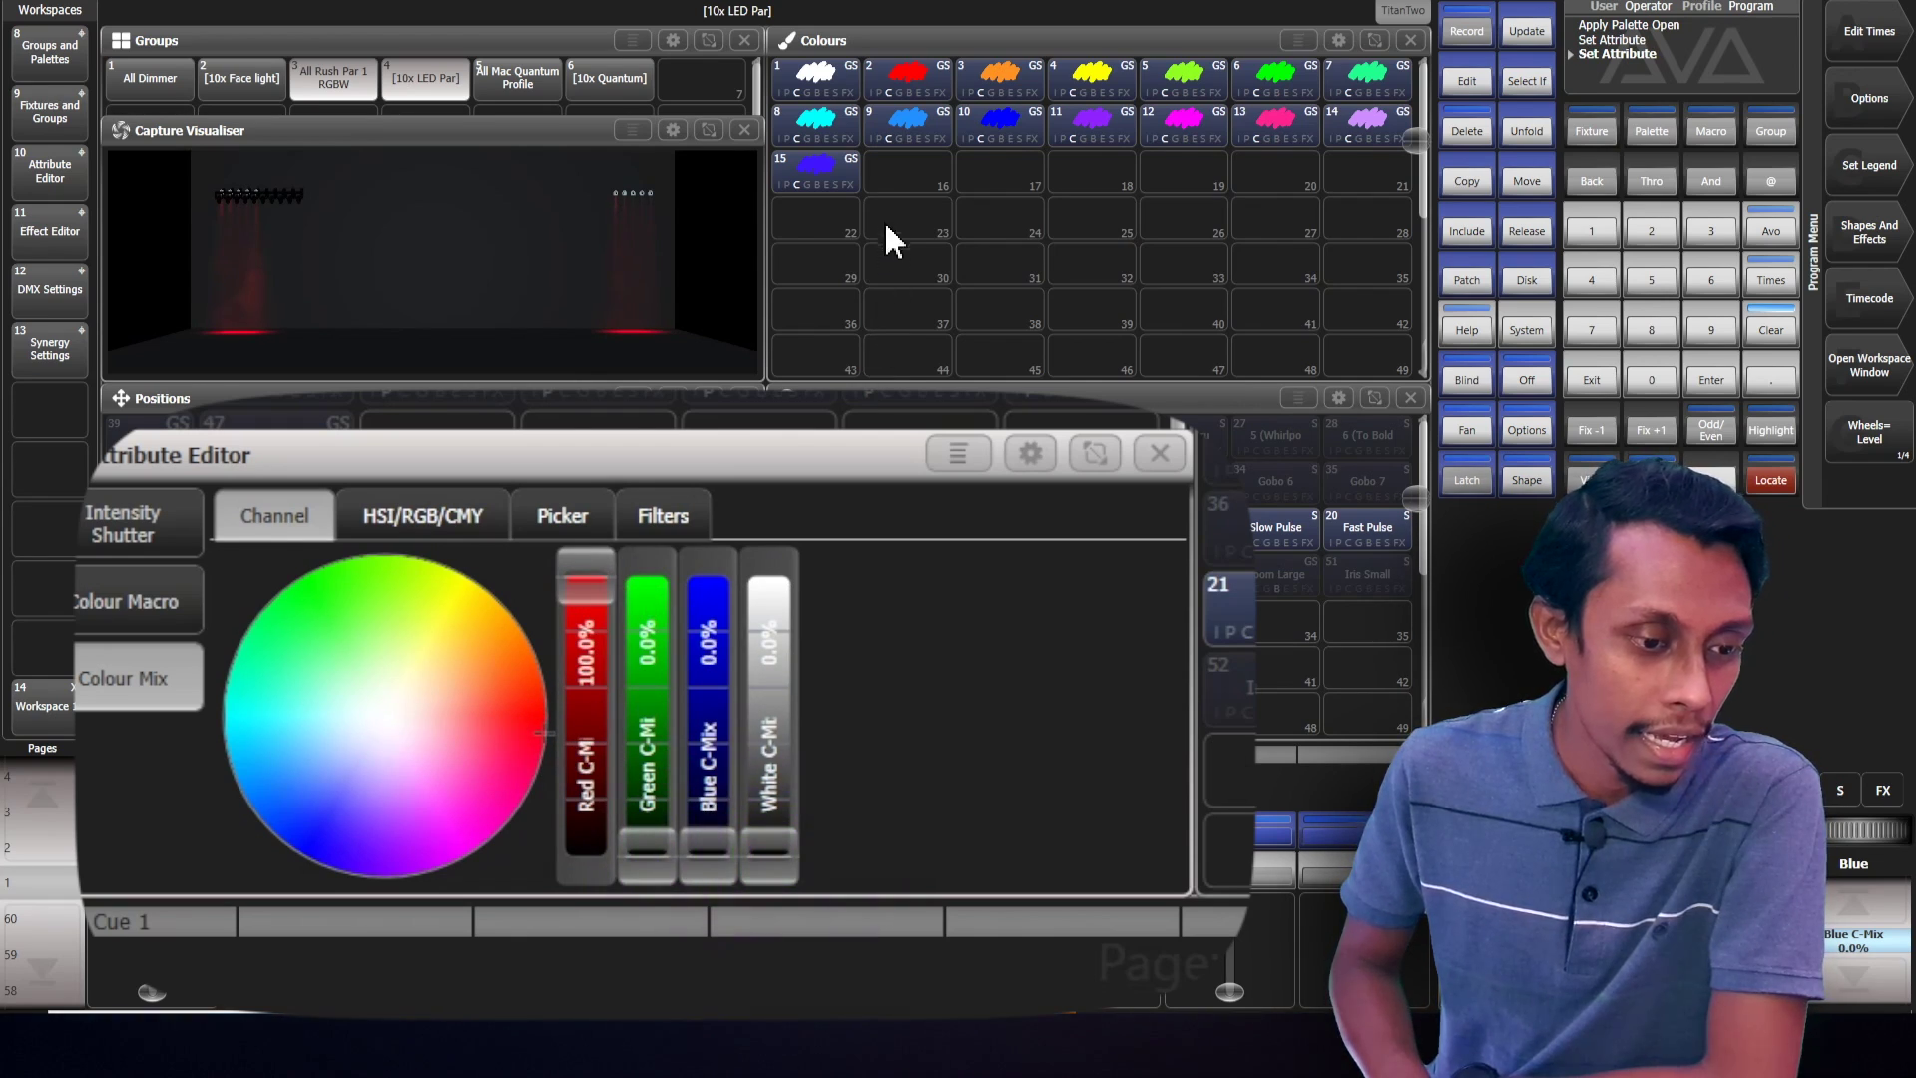
click(918, 177)
click(916, 171)
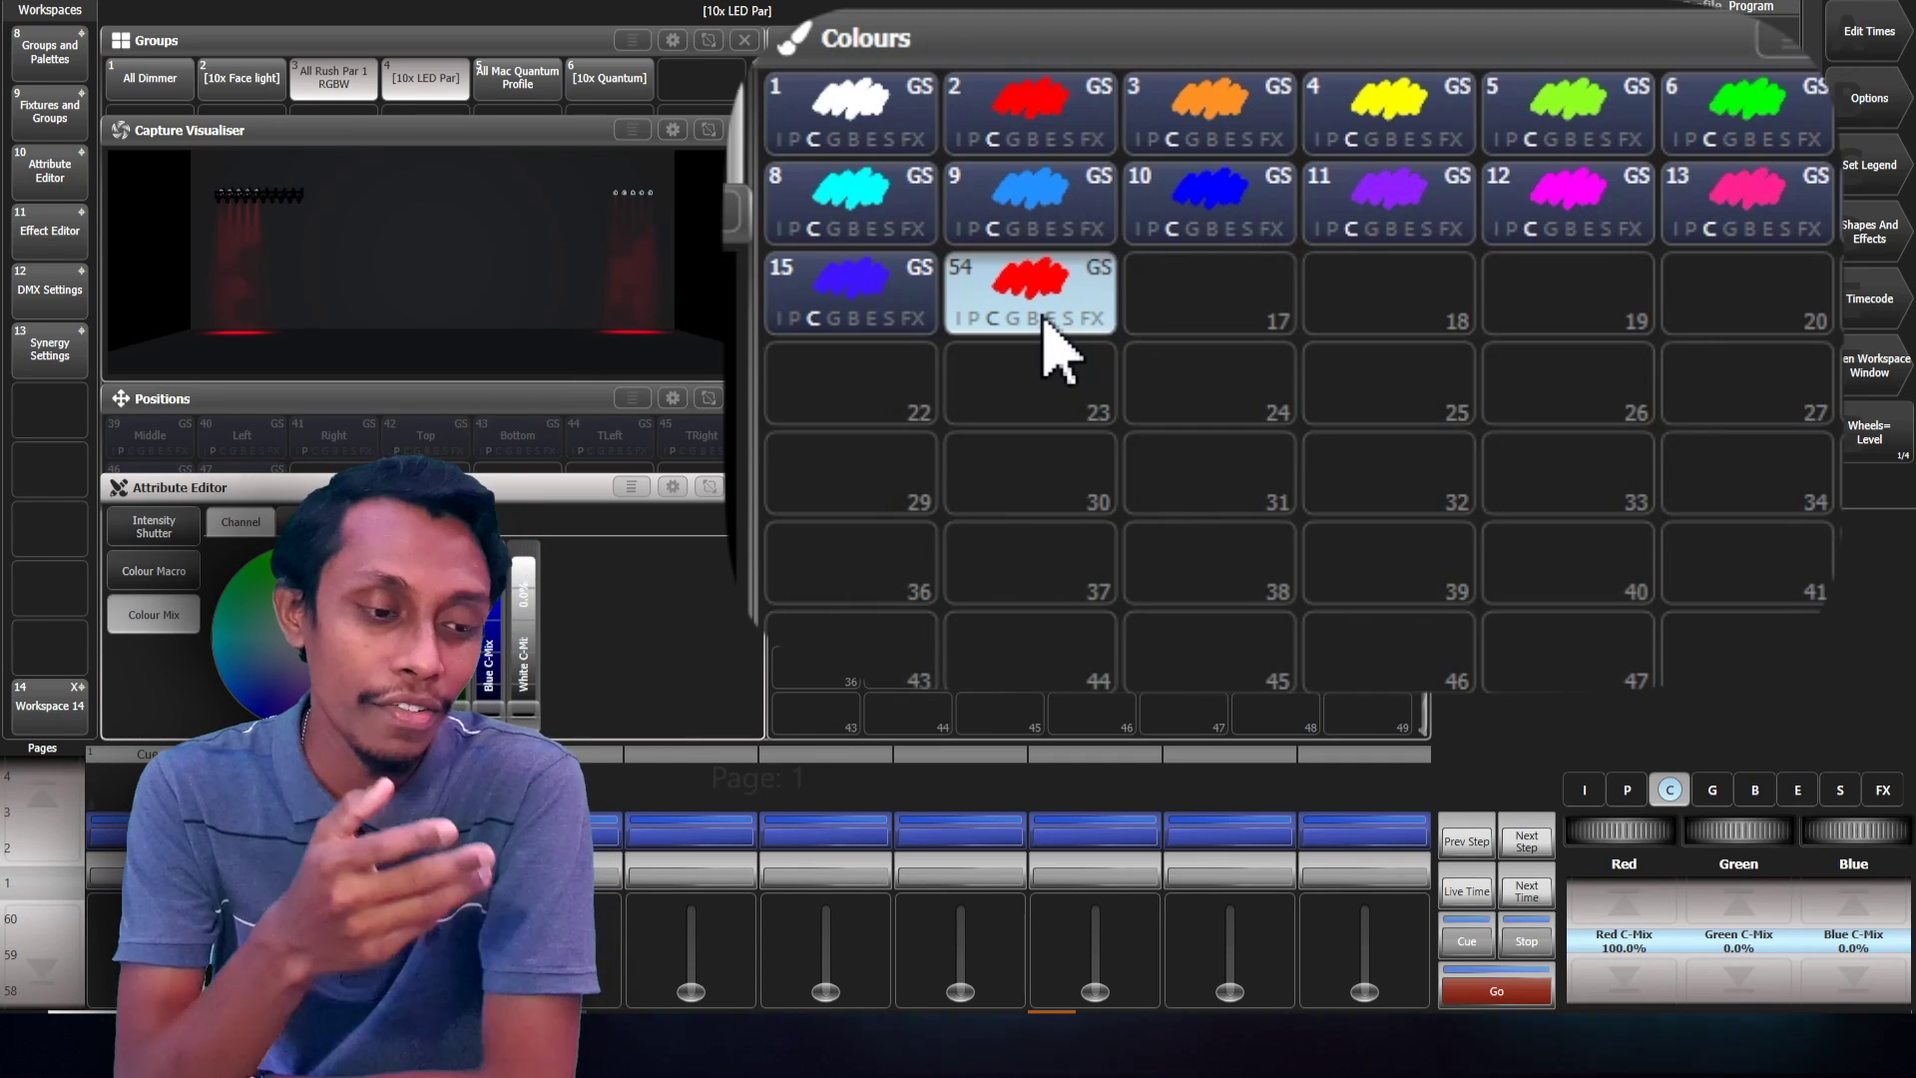
click(1870, 160)
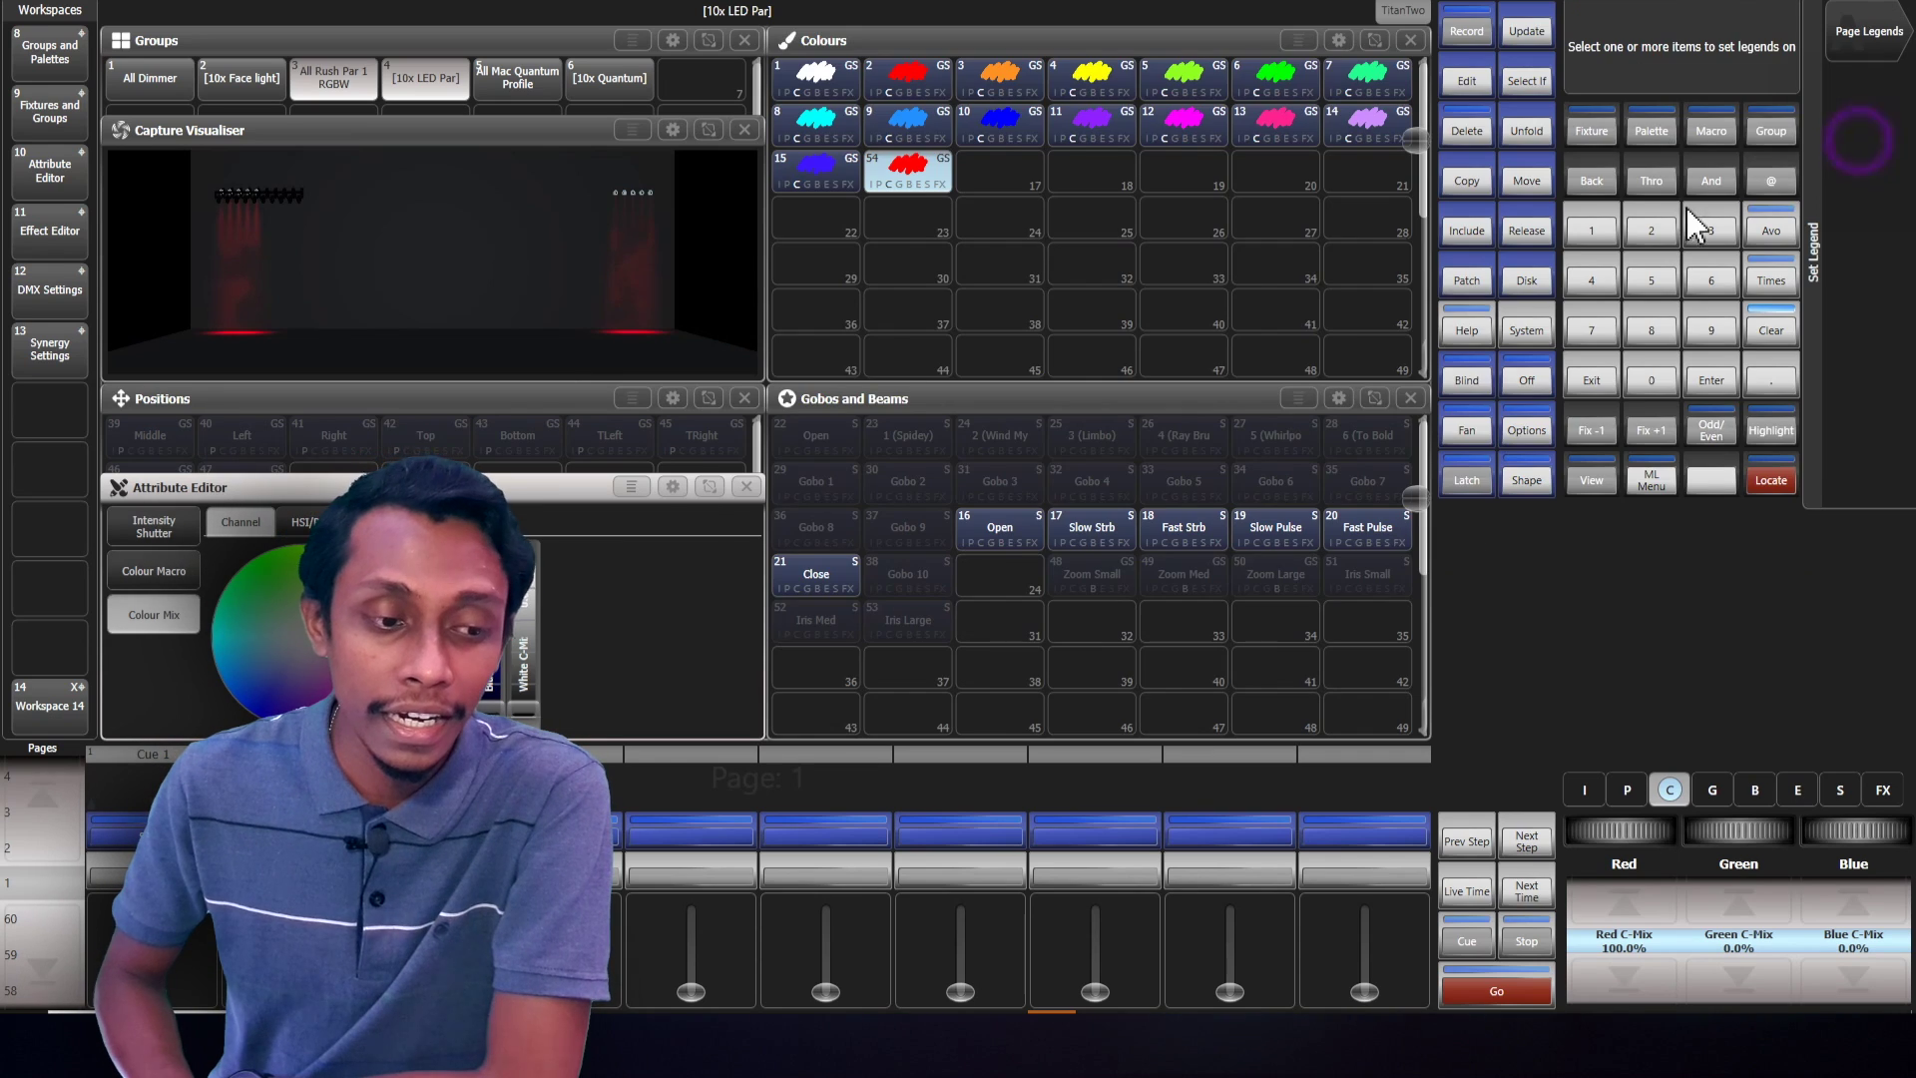
click(909, 168)
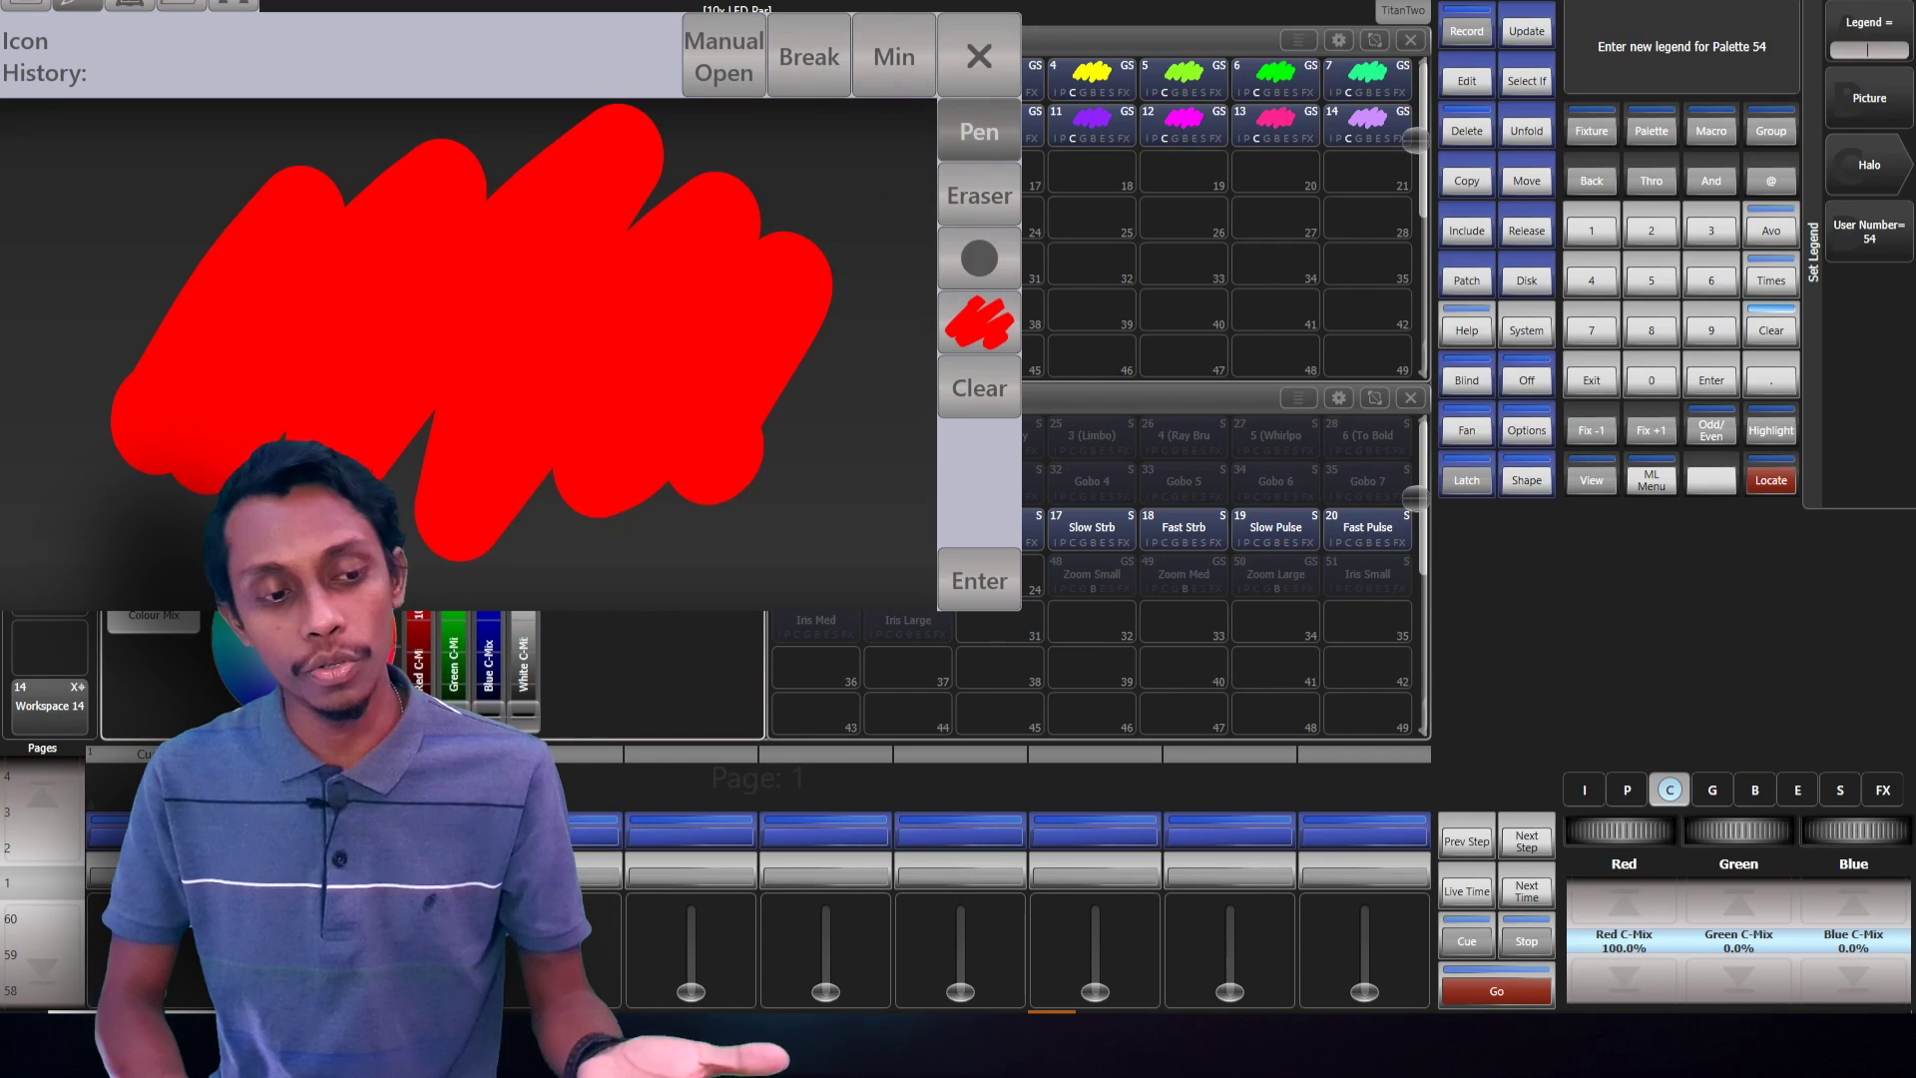
click(994, 80)
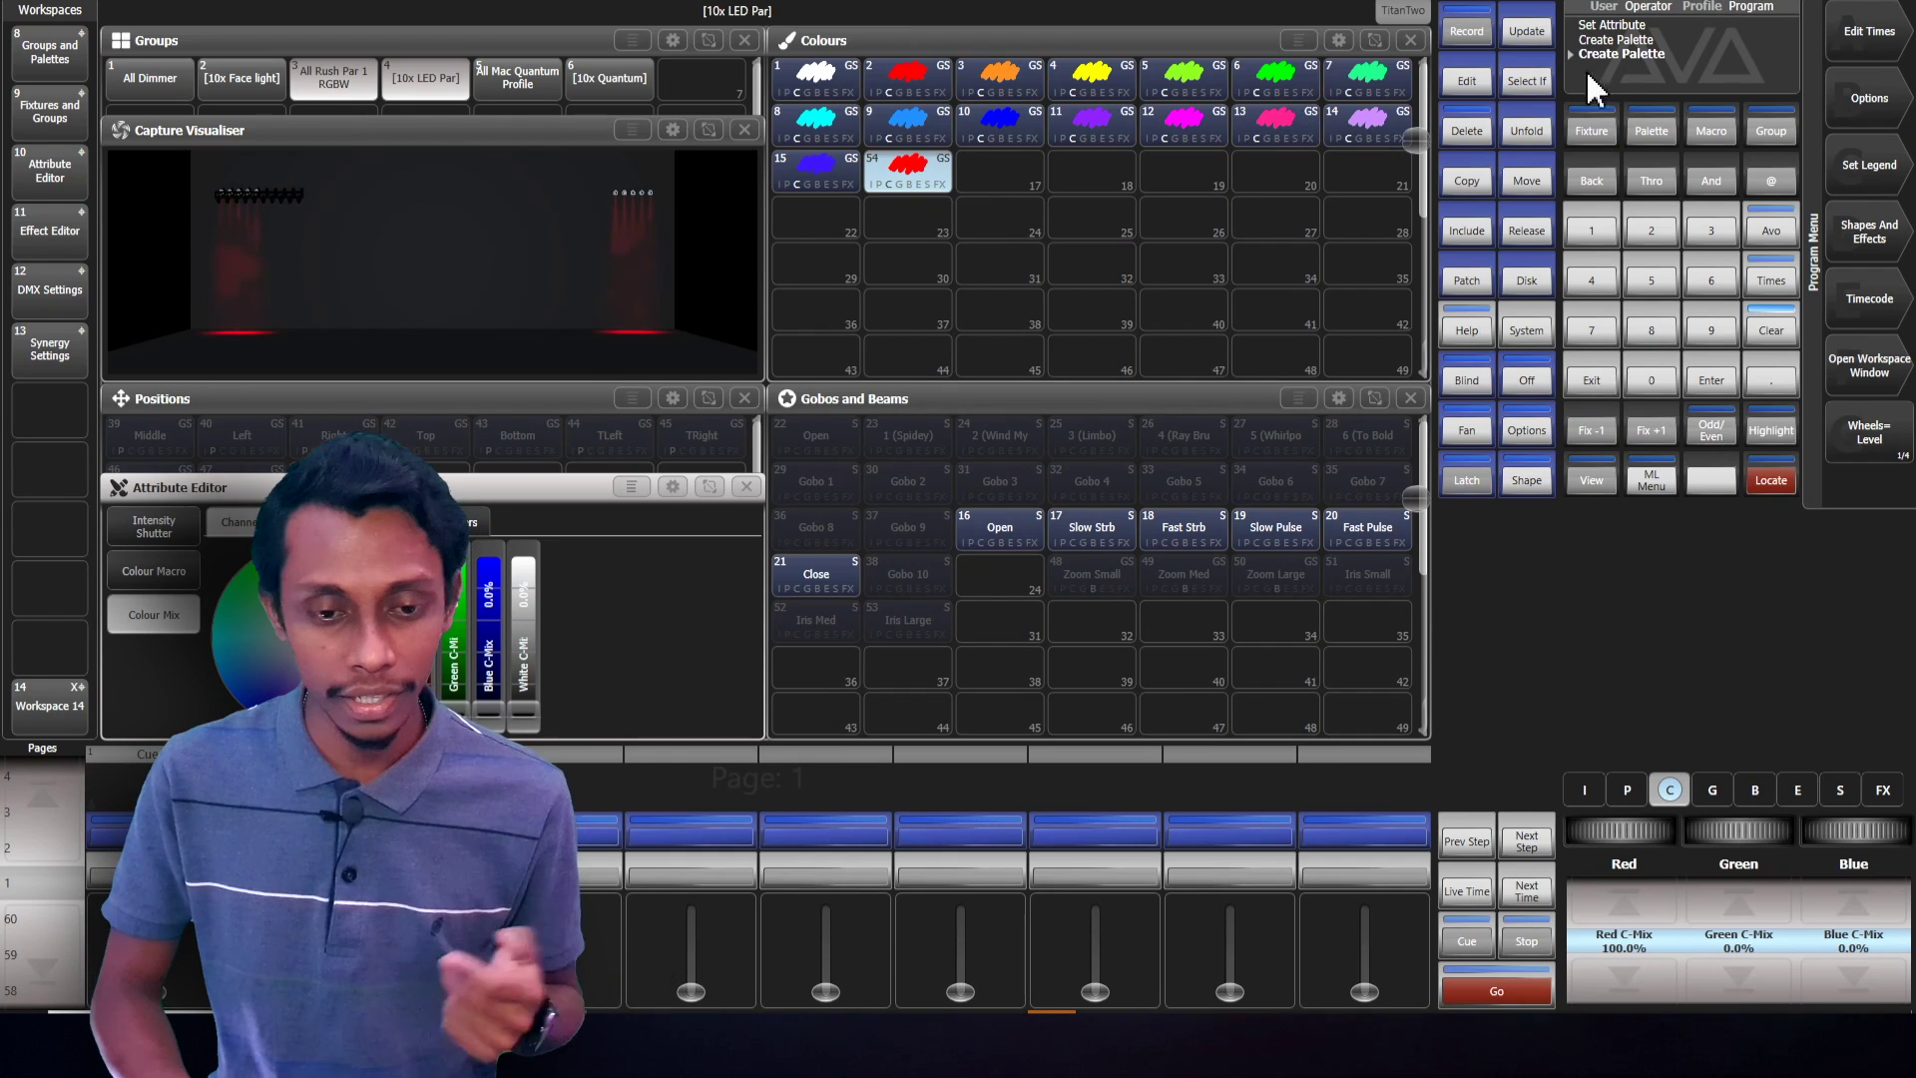
Set a red halo on the new red colour palette 54
click(1871, 170)
click(944, 184)
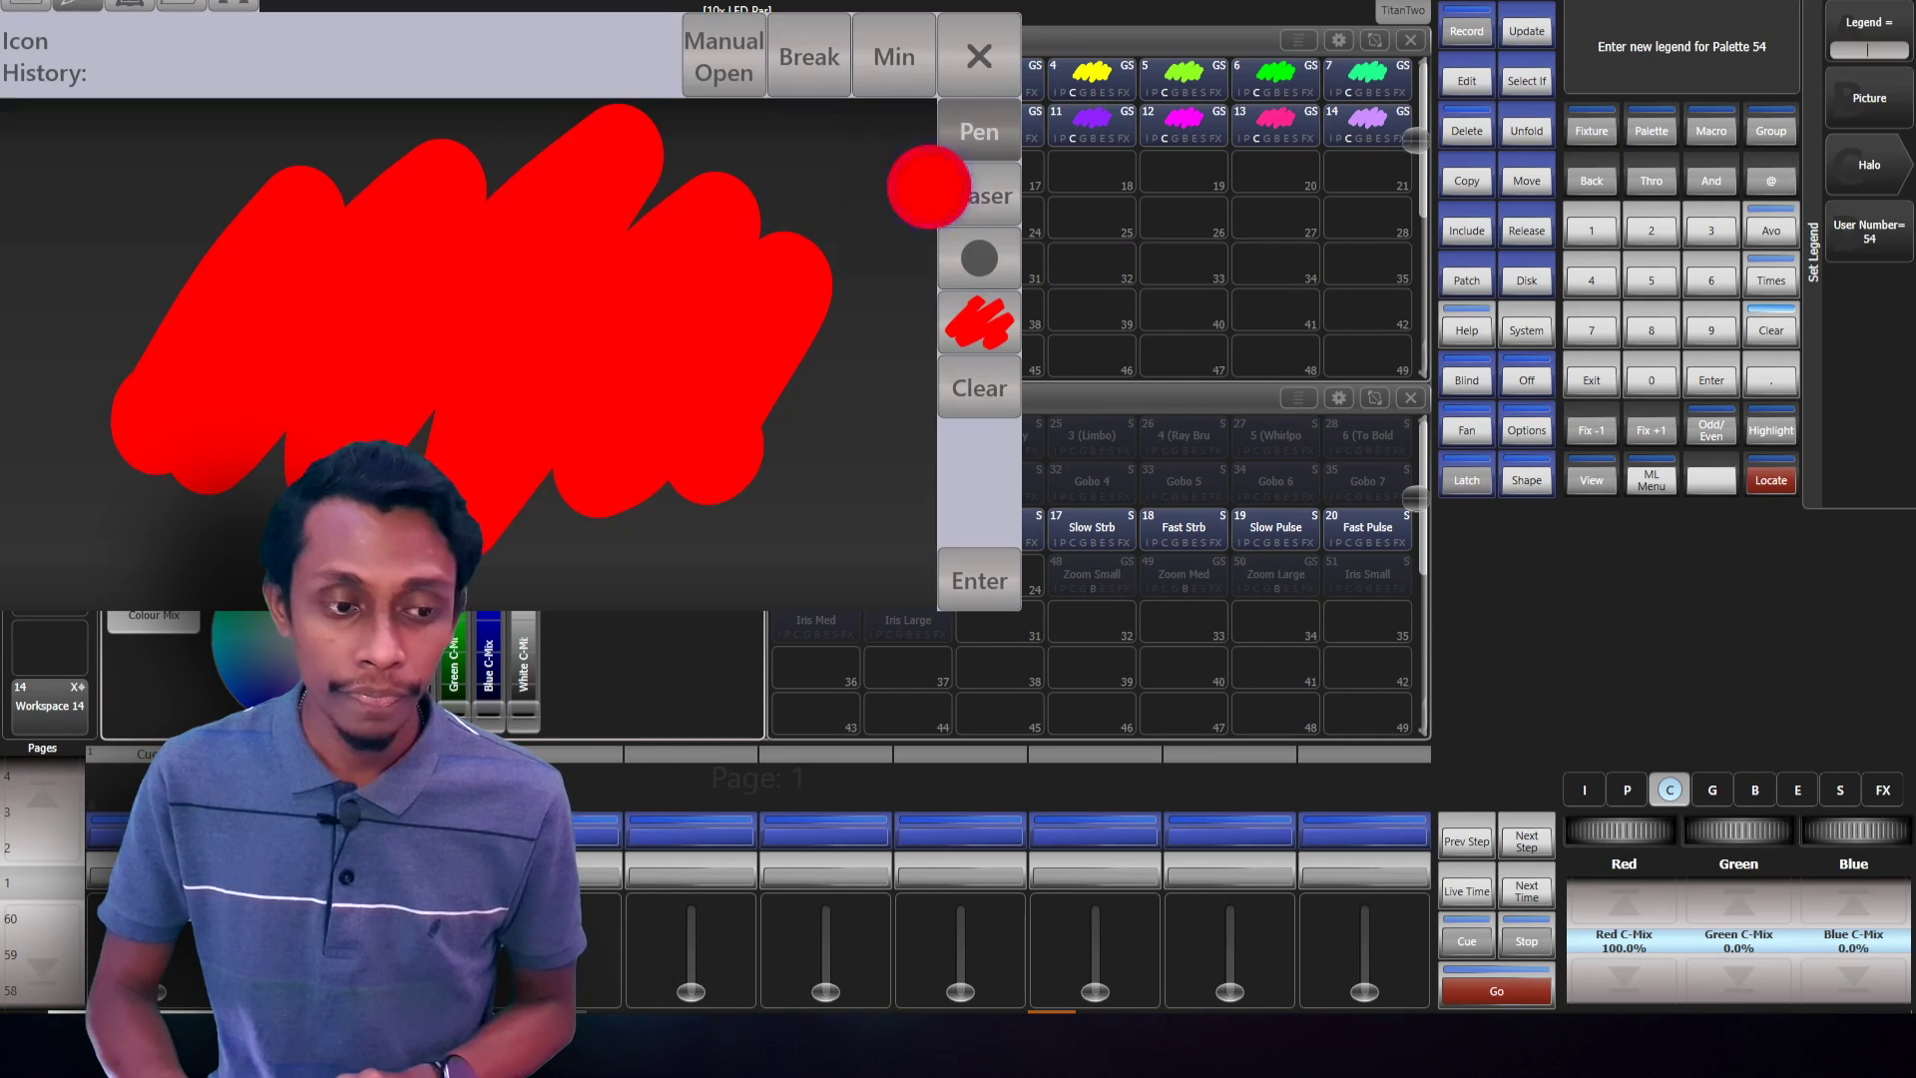
click(1889, 161)
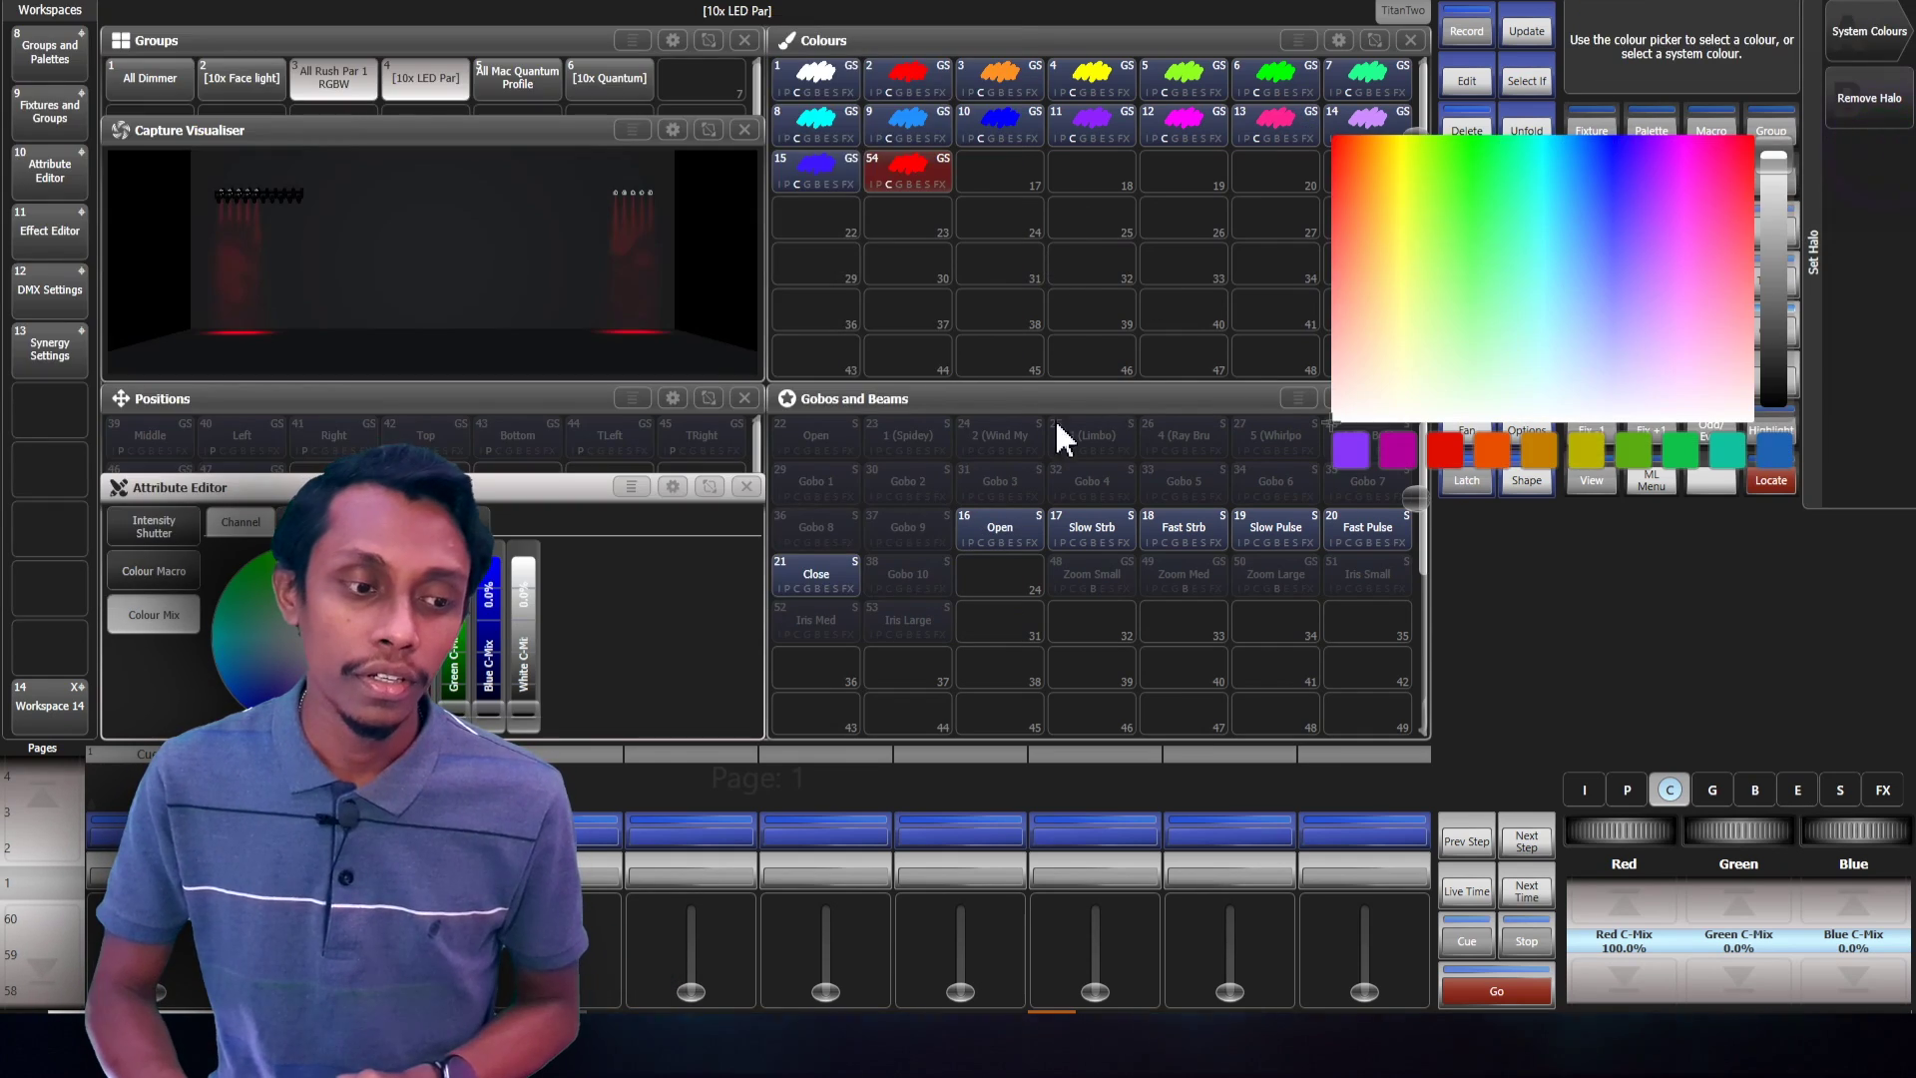
click(1702, 85)
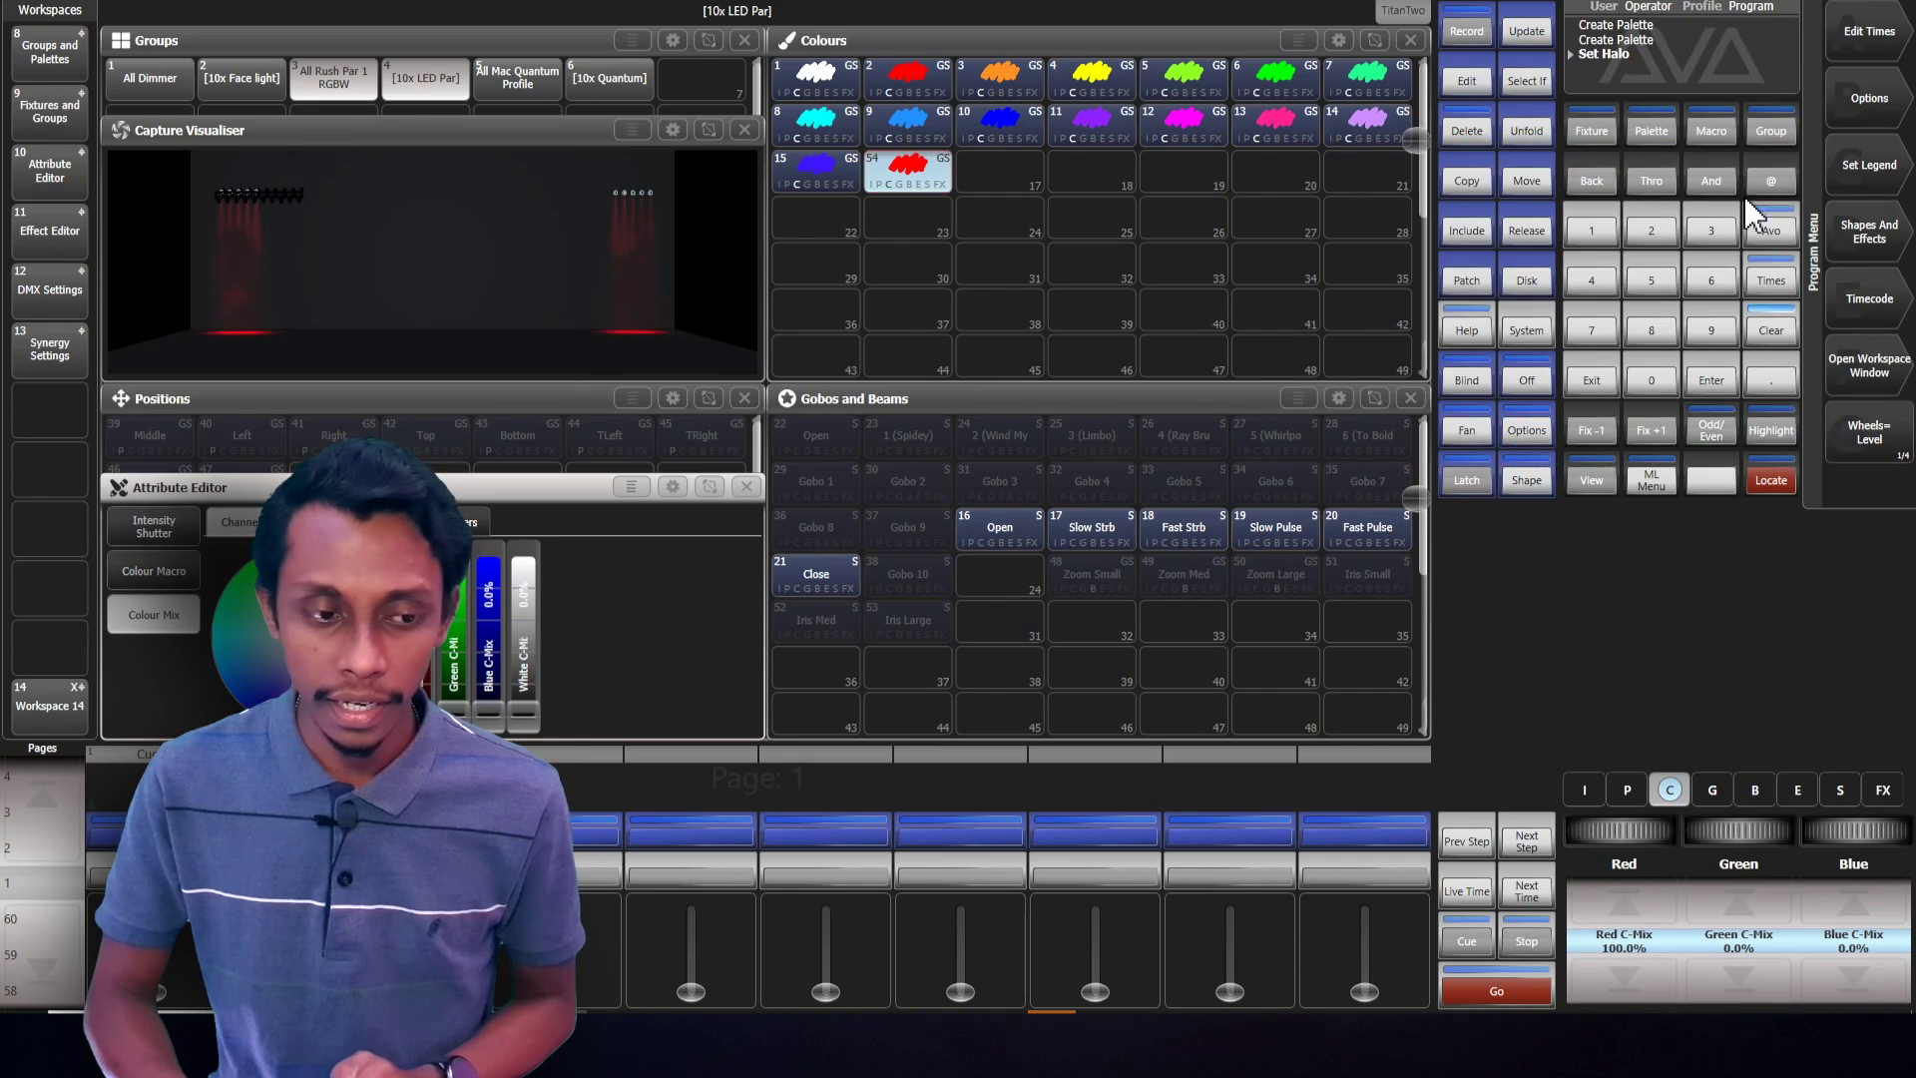
key(Escape)
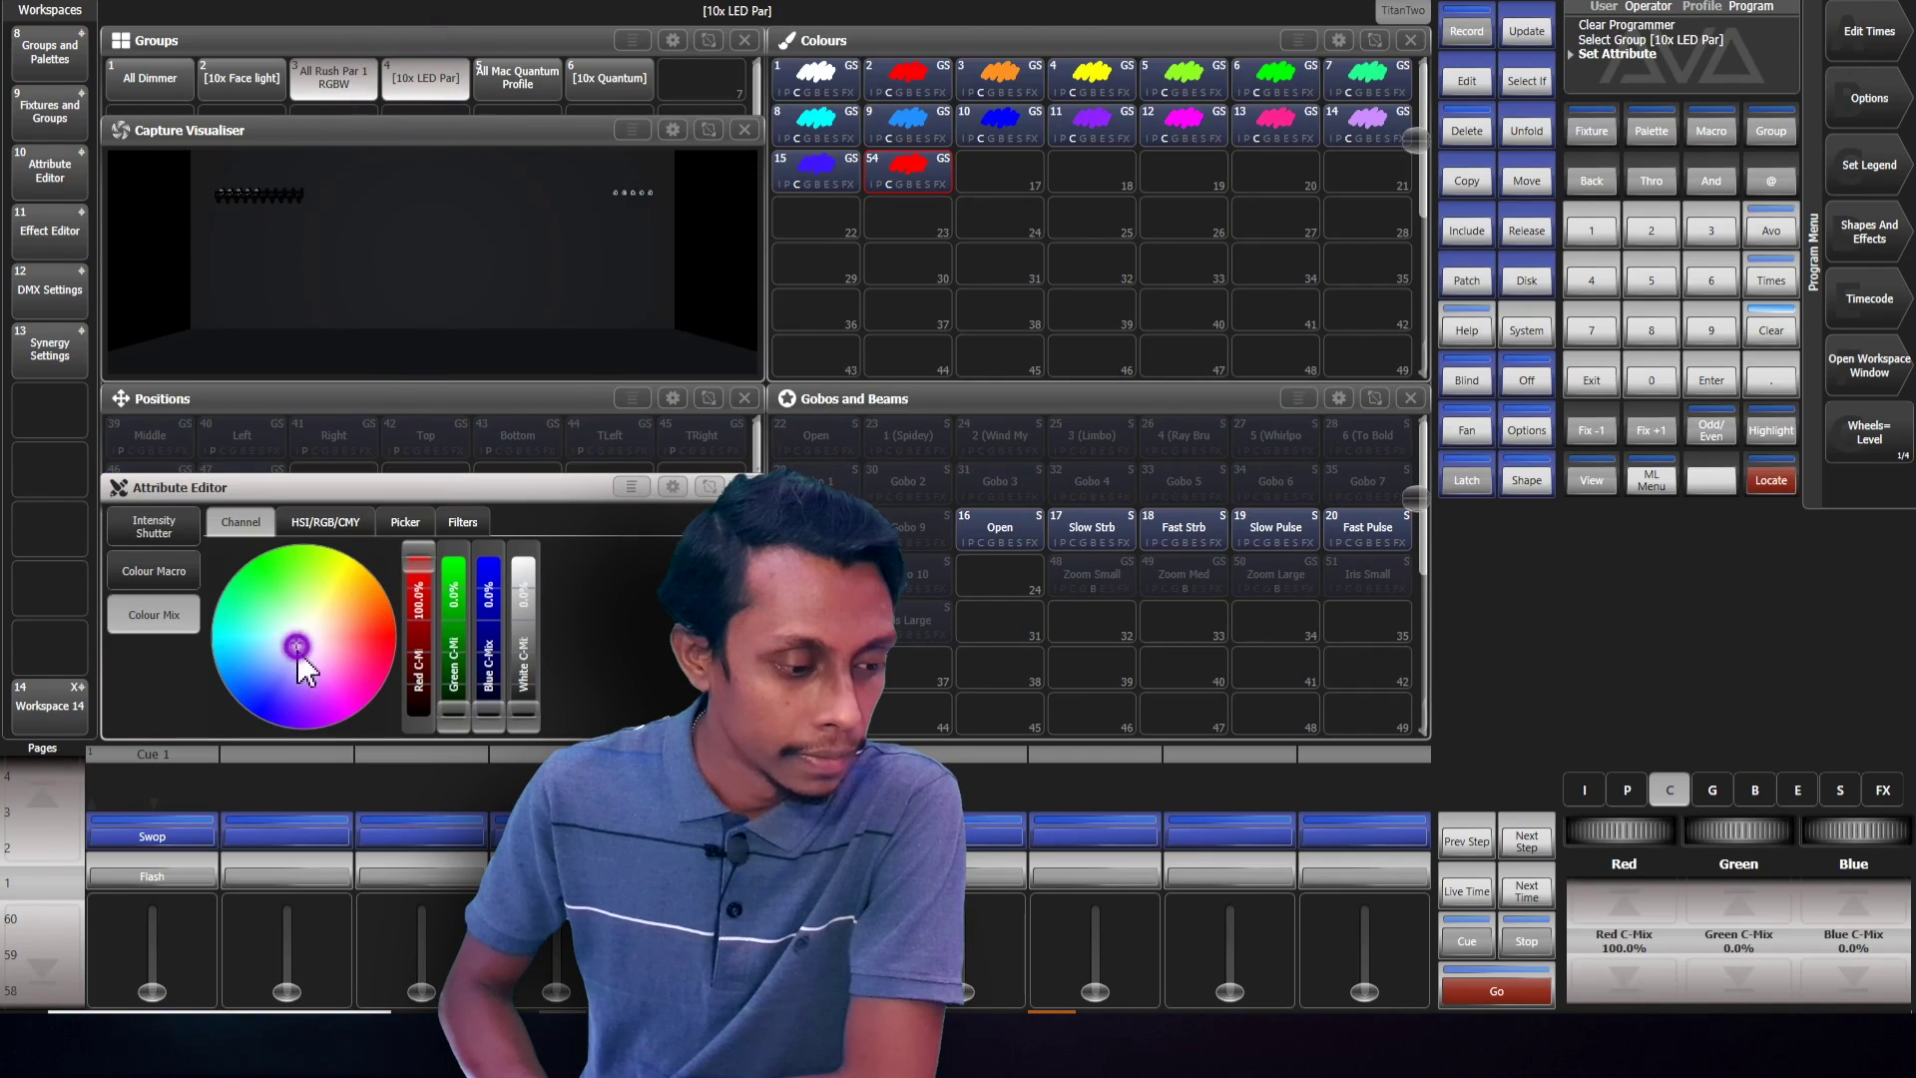
Set the colour mix to 100% blue with red and green at 0%, and record it as a colour palette in slot 17
drag(297, 651, 249, 739)
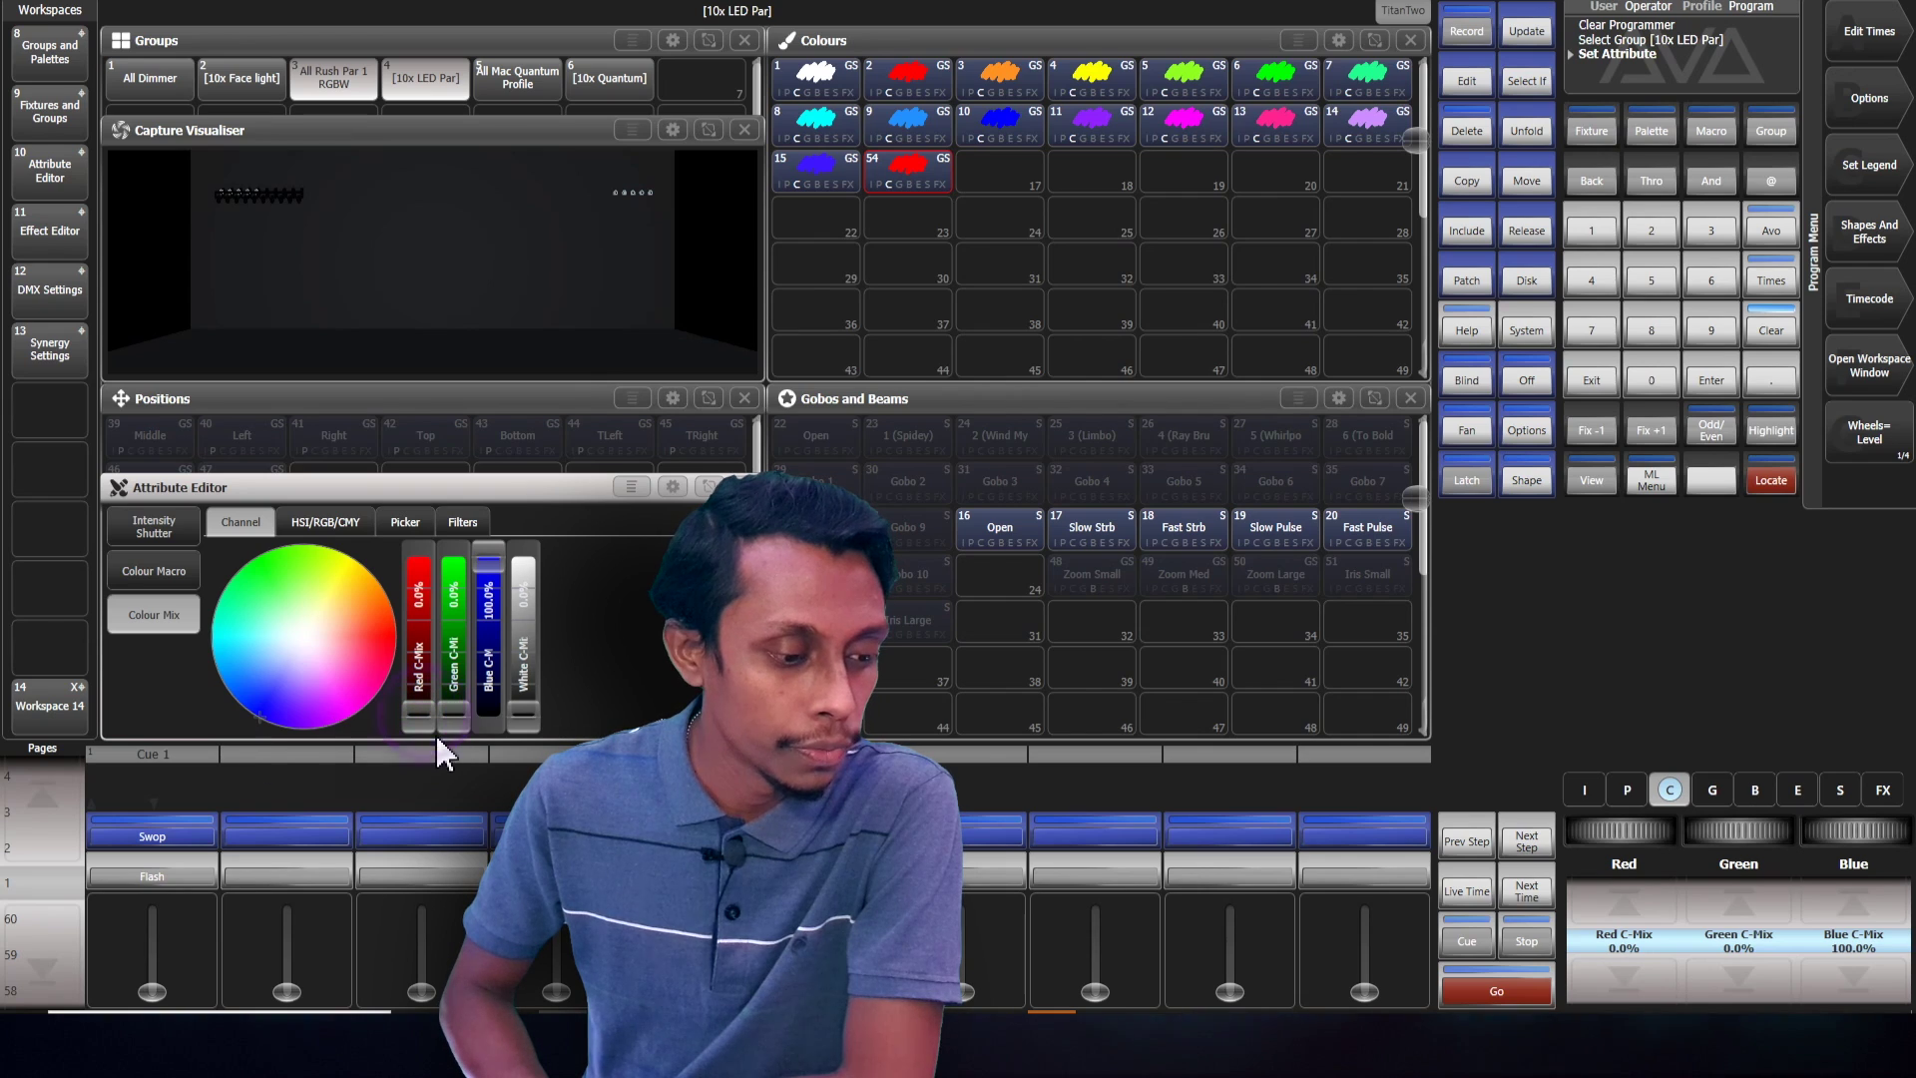
click(1002, 176)
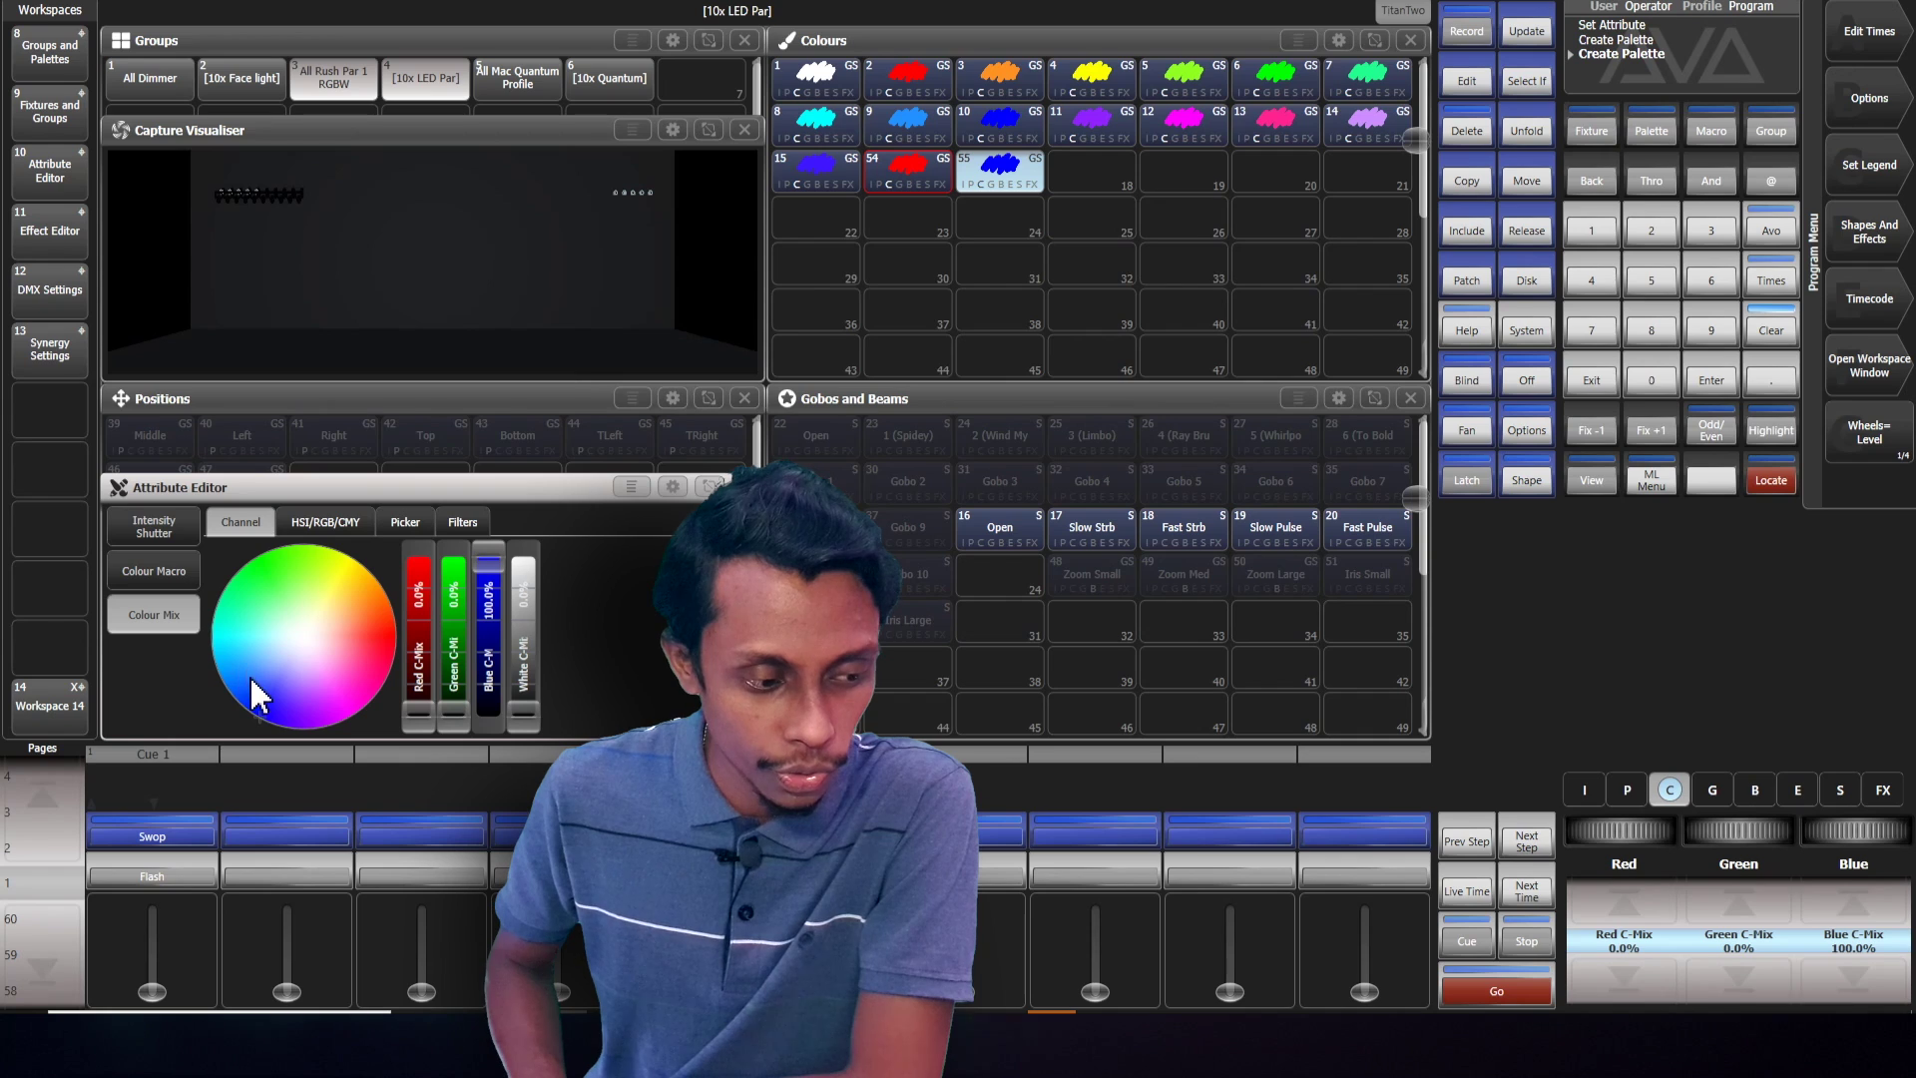
Mix a magenta of 92.7% red and 100% blue, and record it as a Global Palette in Colours slot 18
click(350, 716)
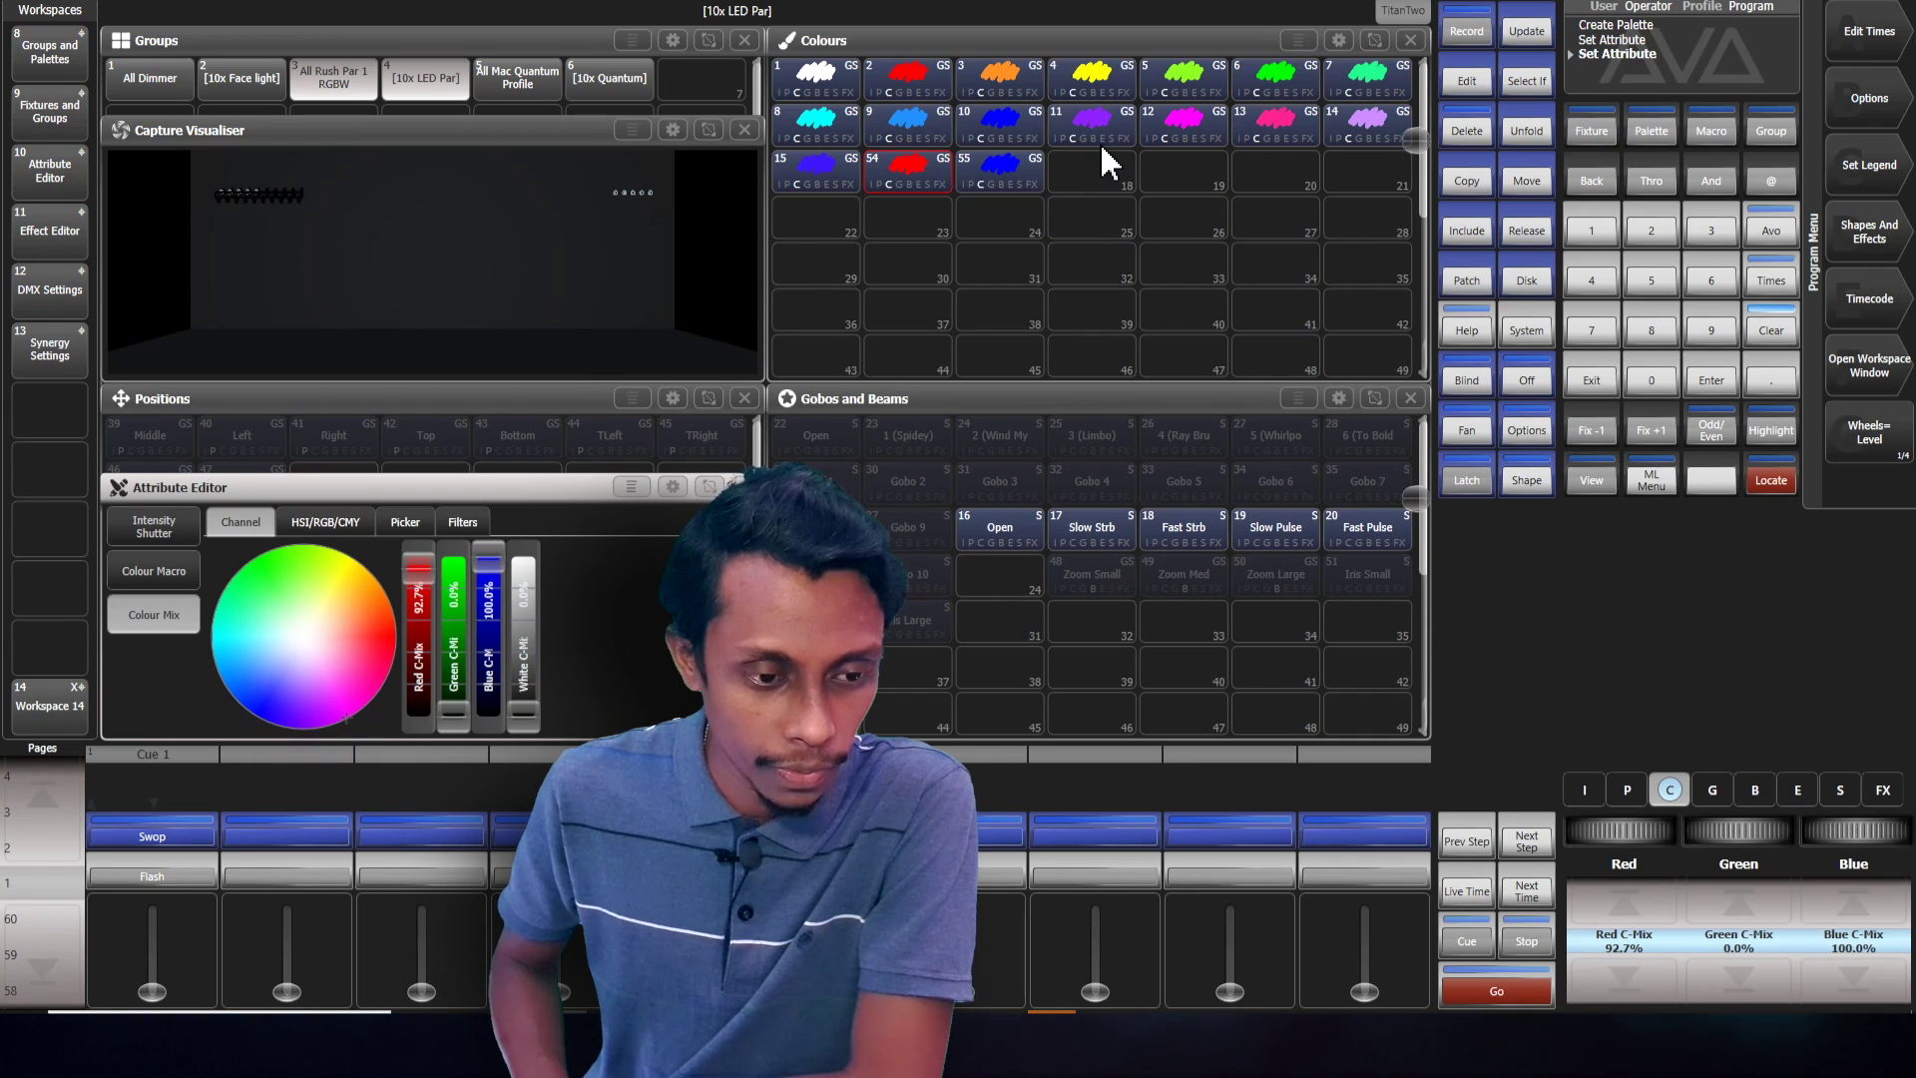
click(1095, 175)
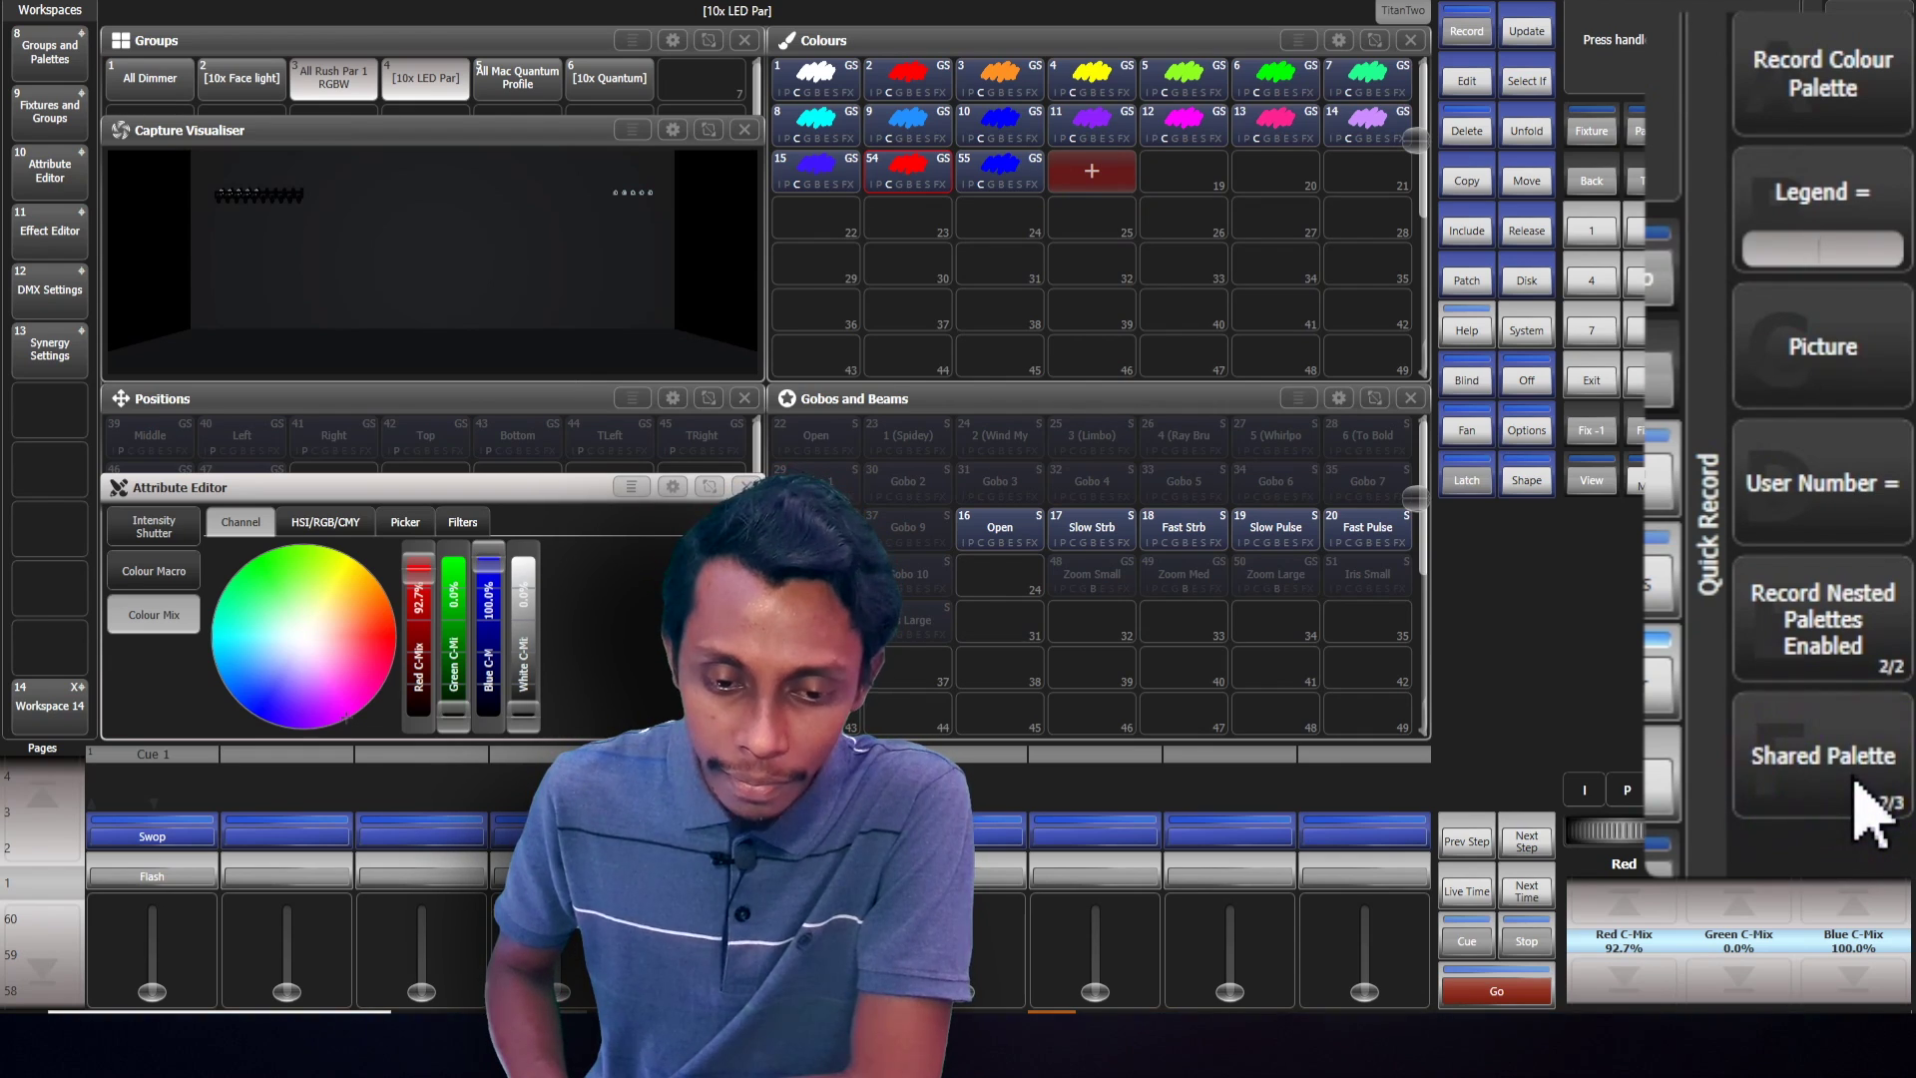
click(1871, 810)
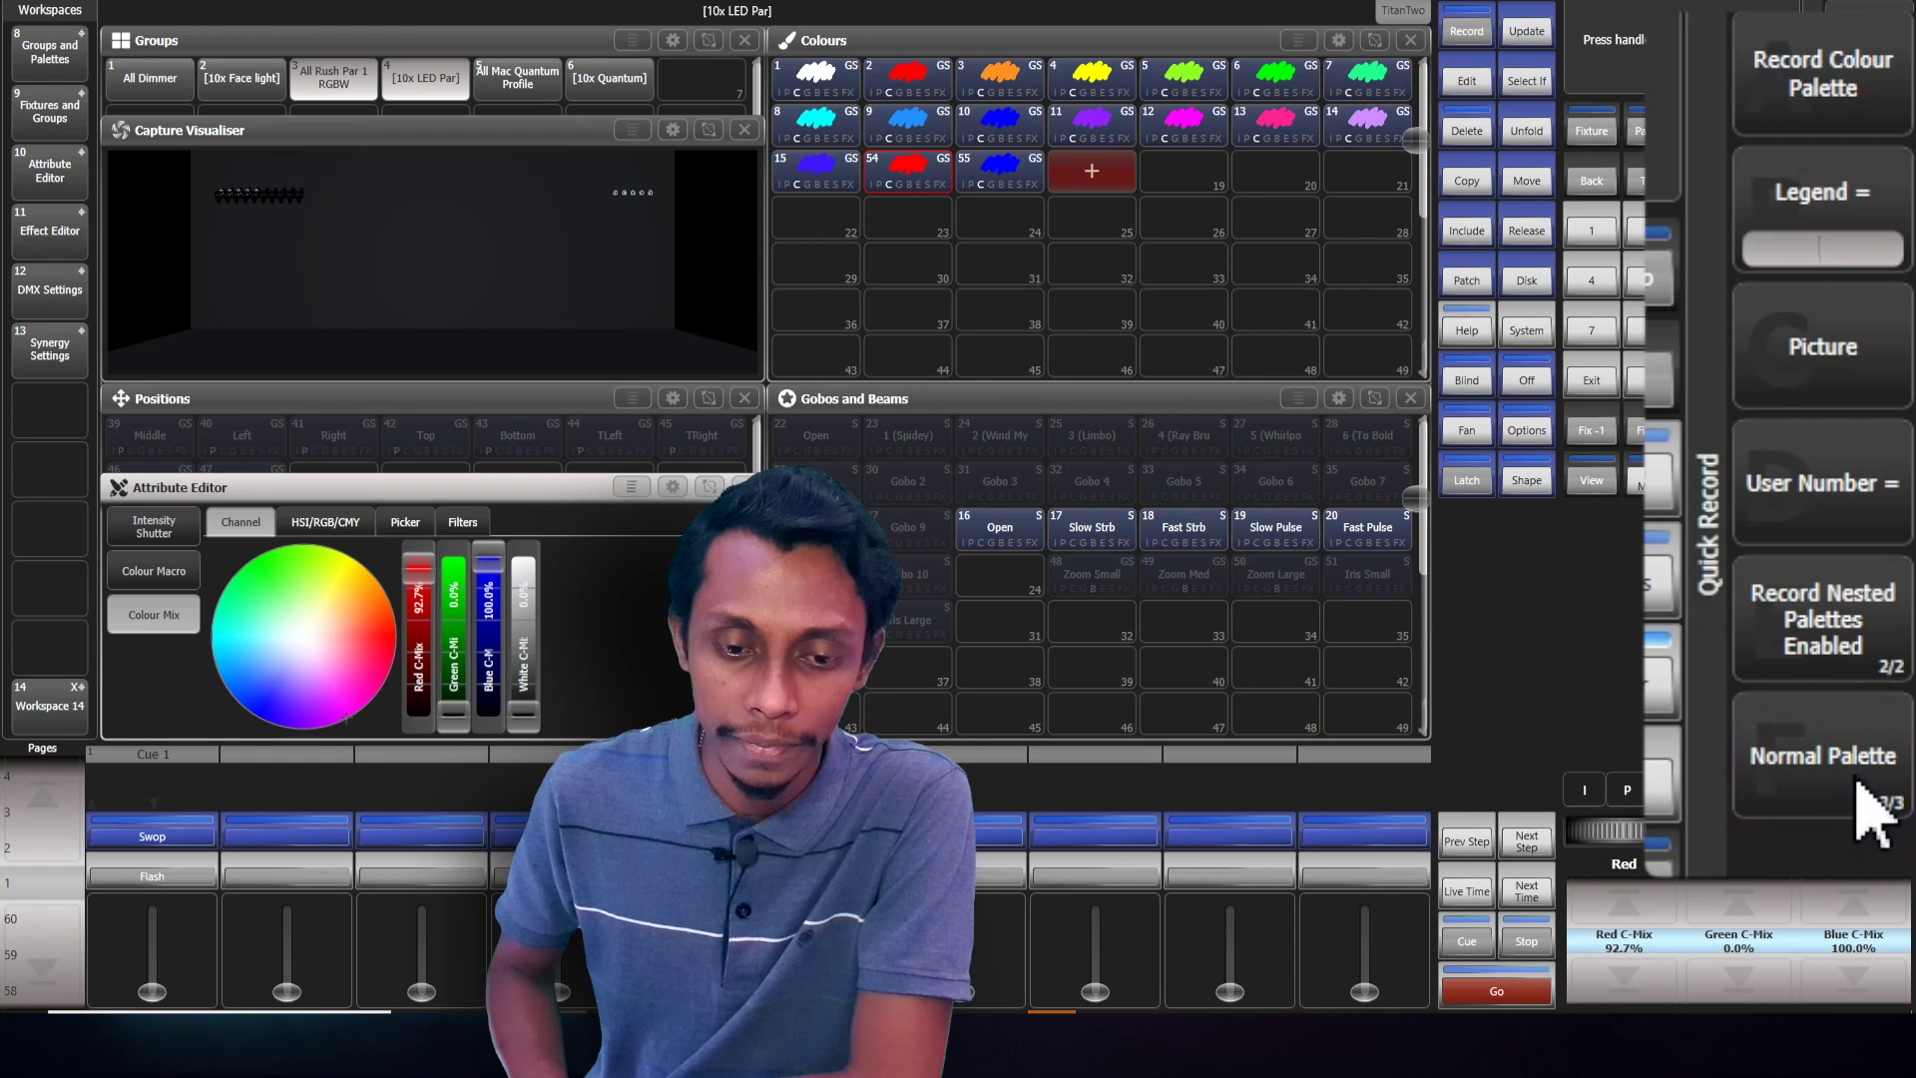
click(1851, 741)
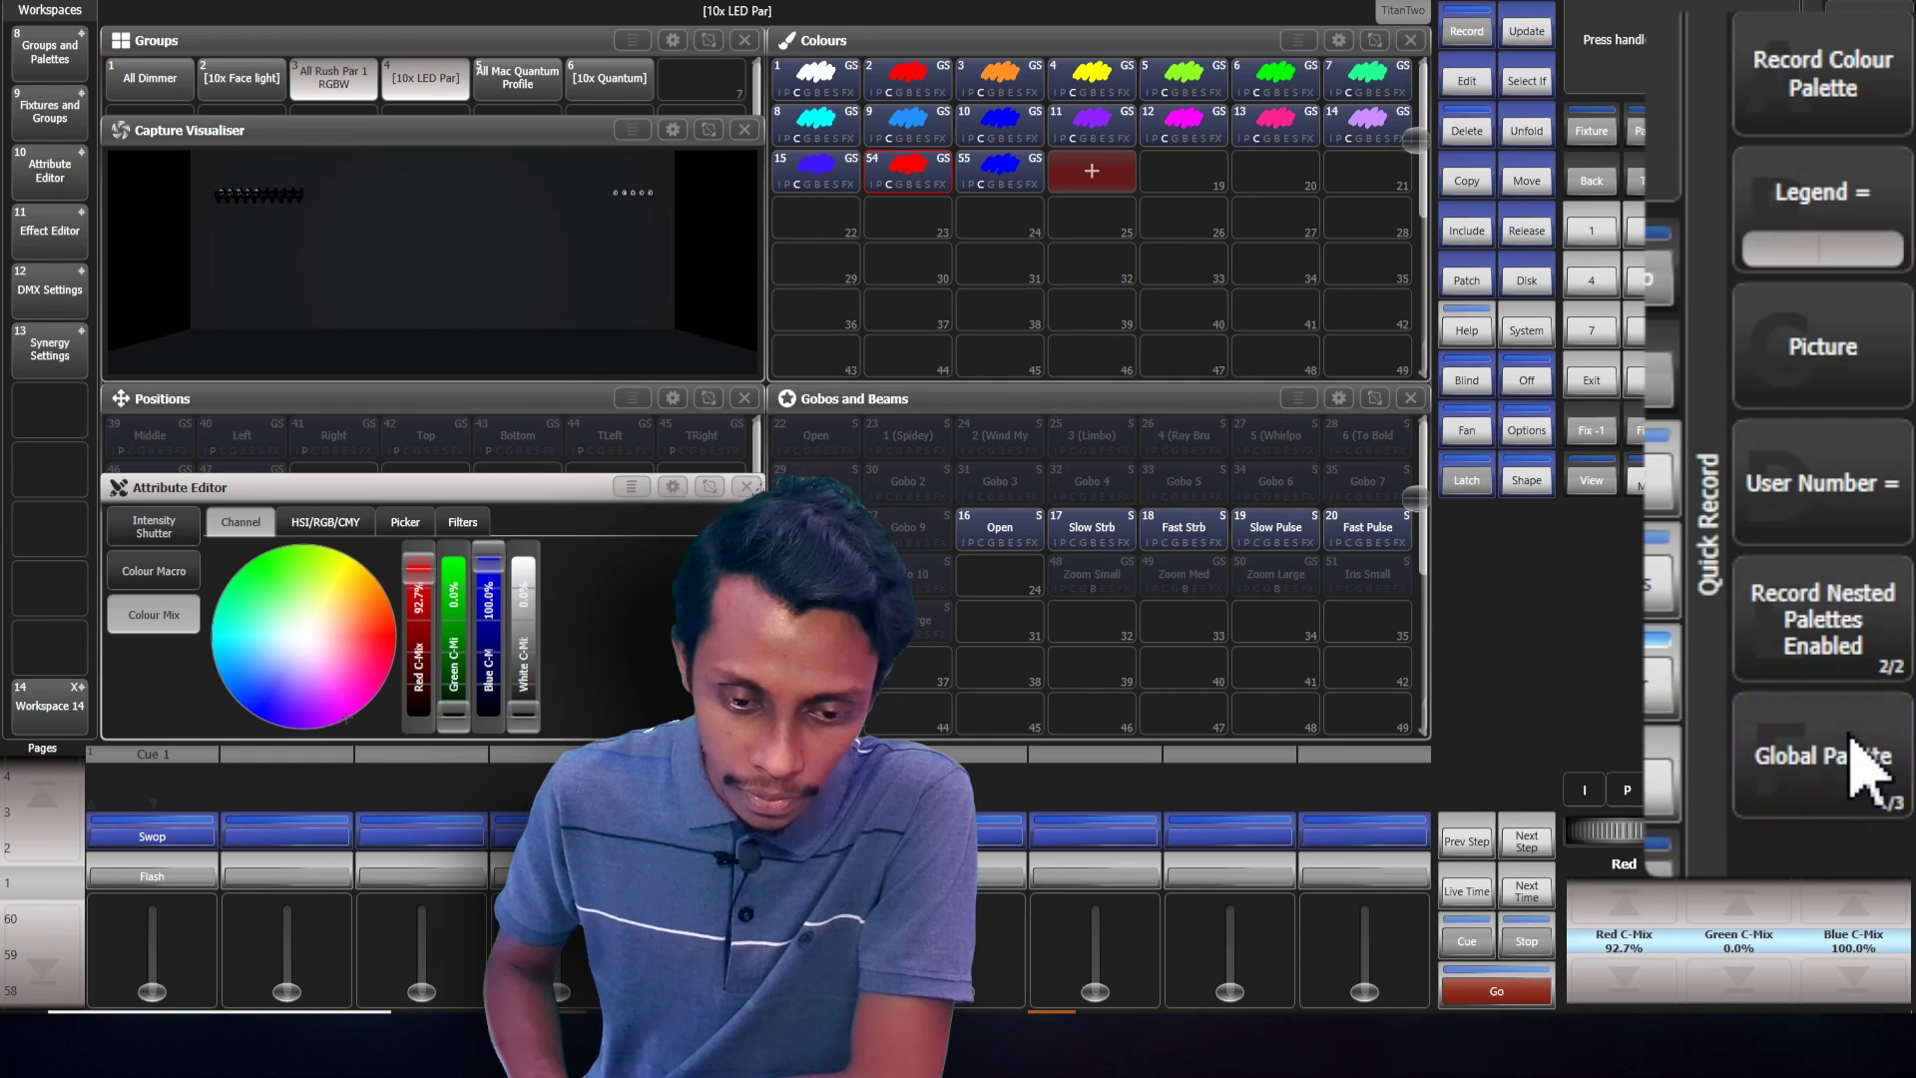
click(1851, 739)
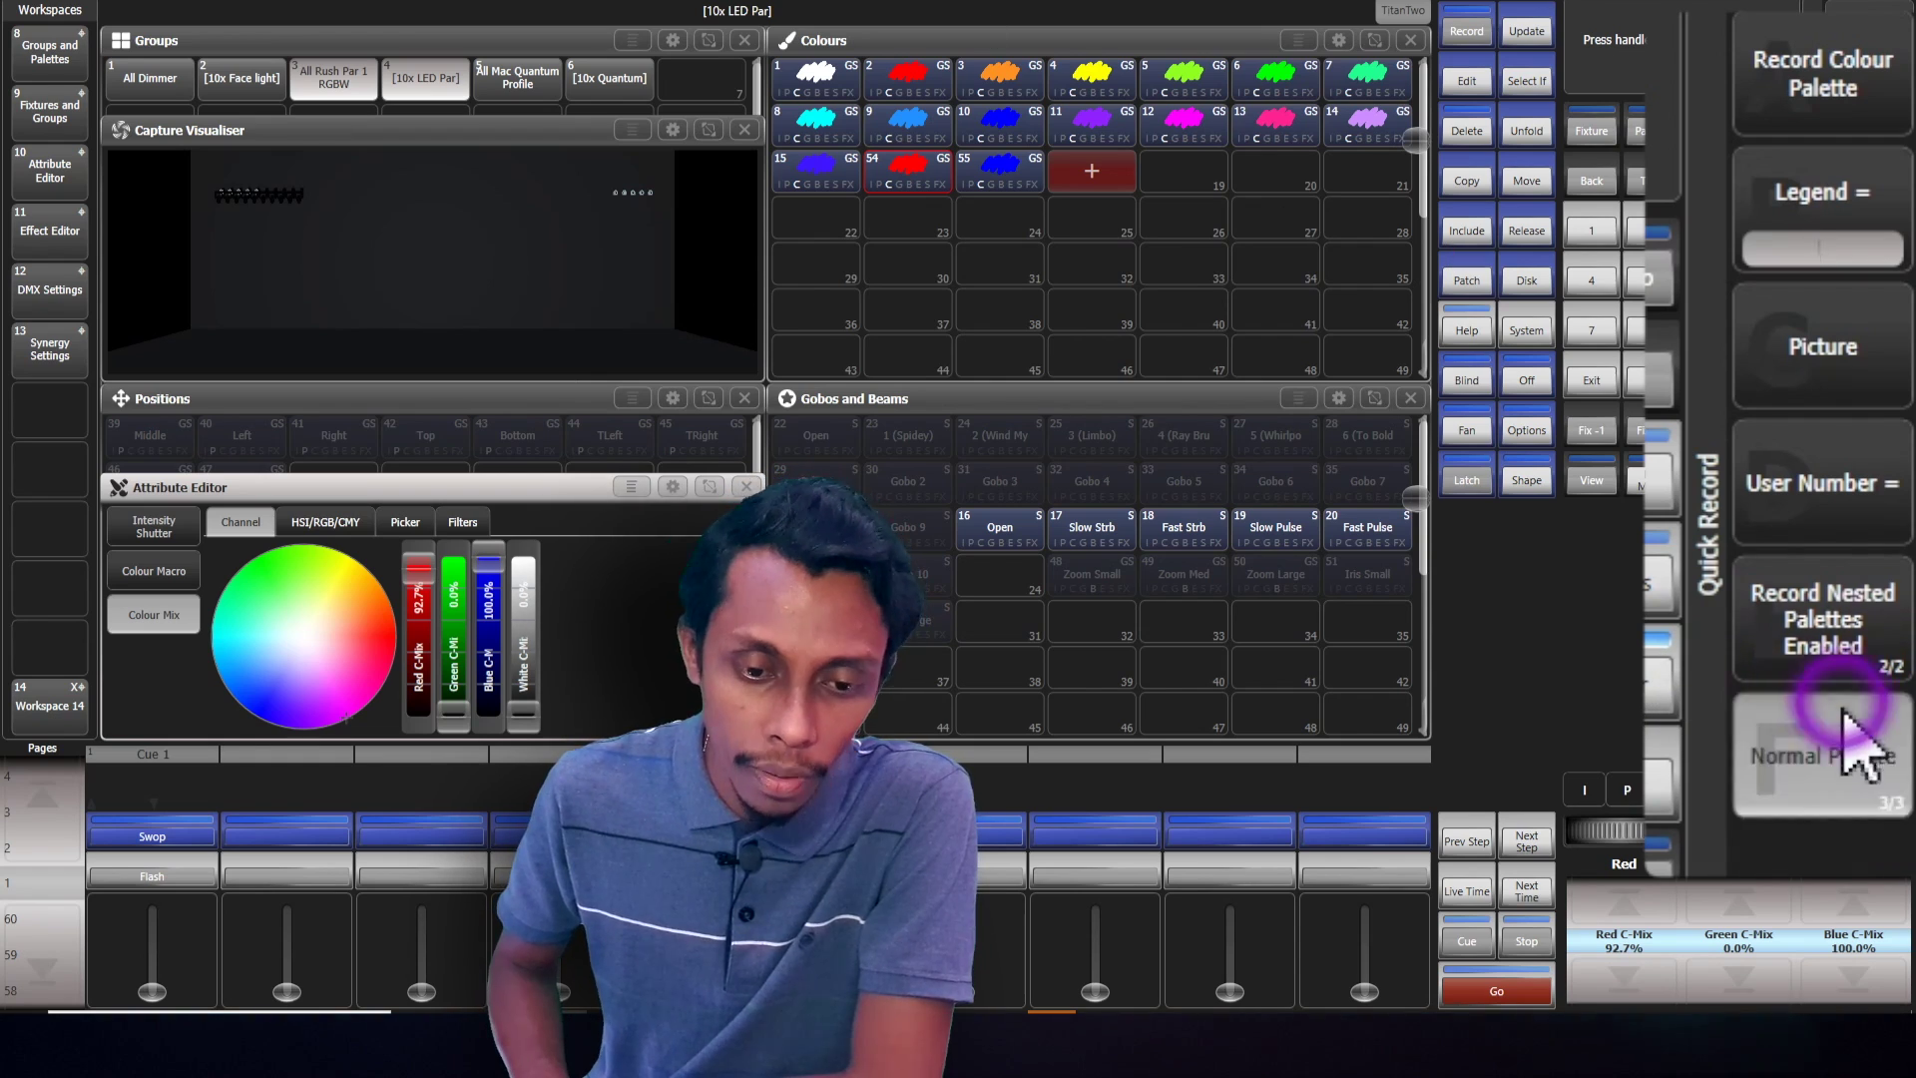
click(1128, 176)
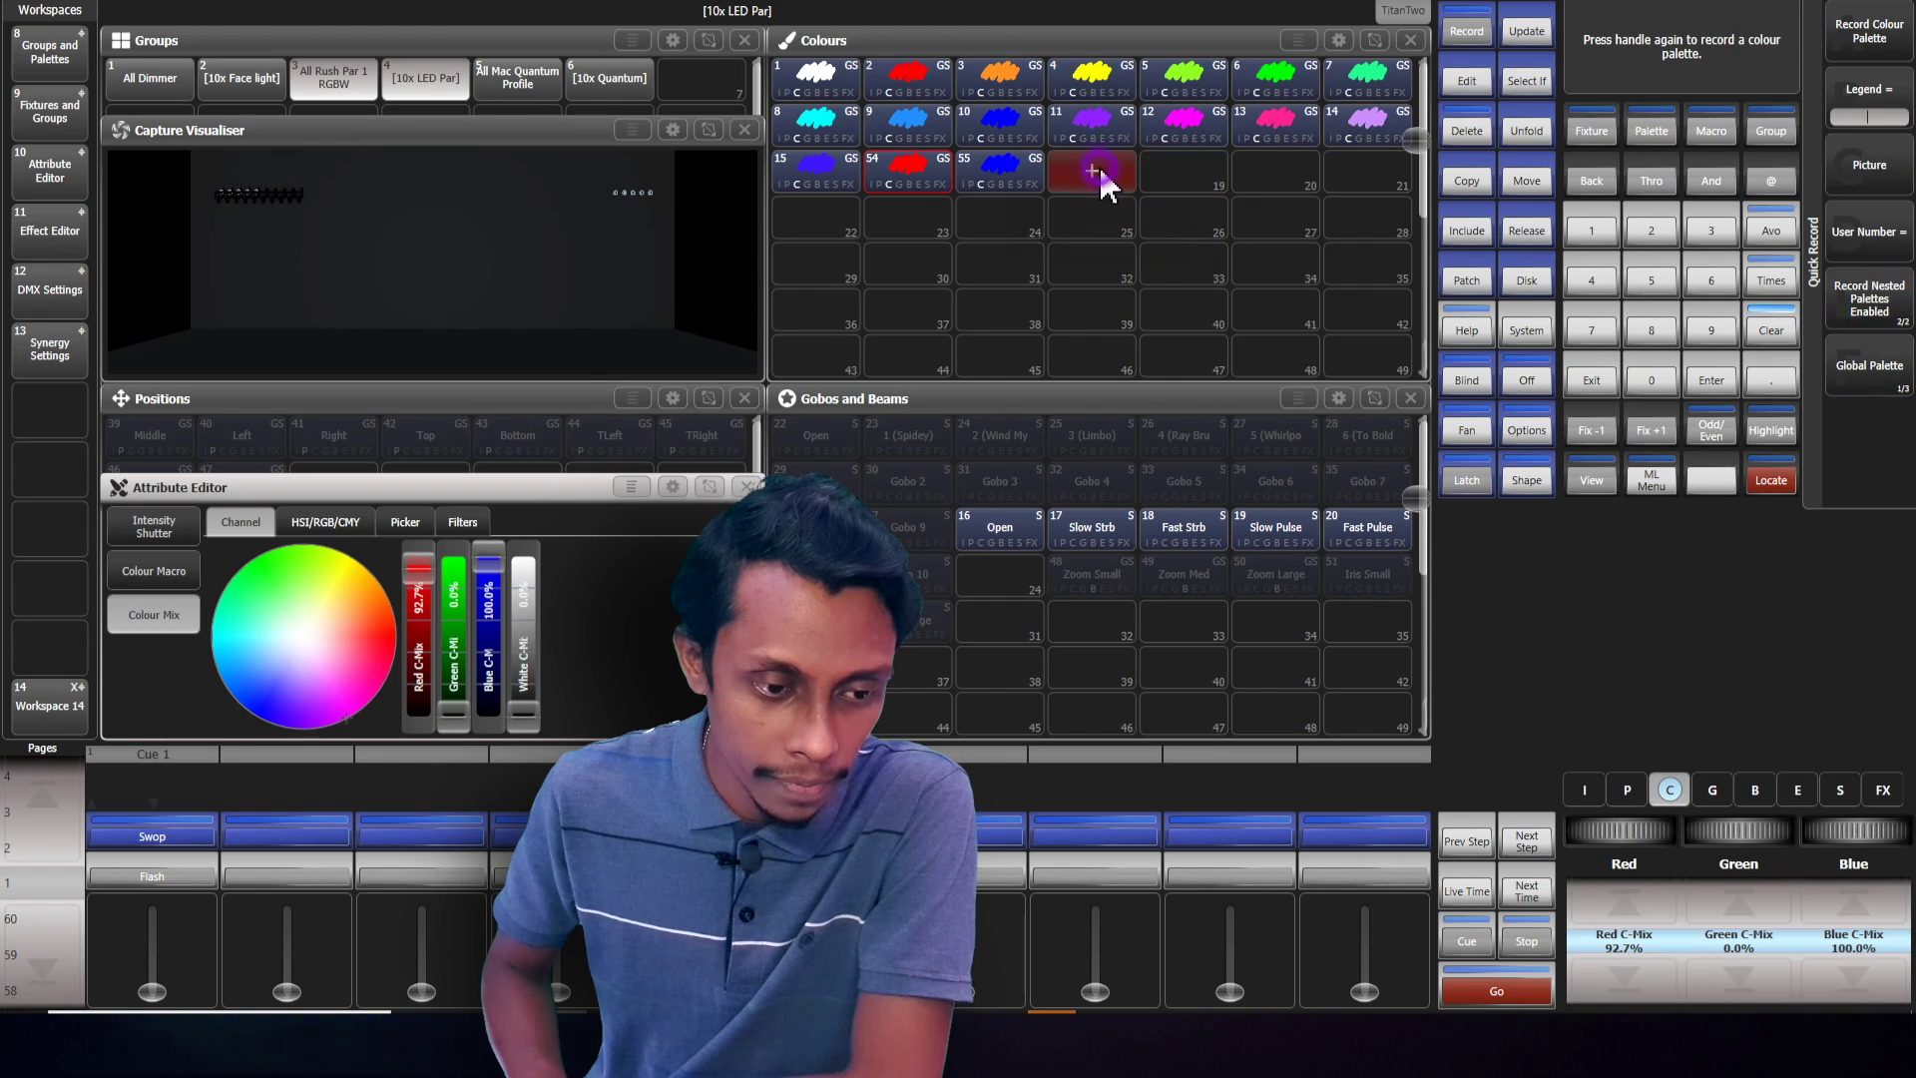
Clear the programmer, select LED Par fixtures 100 to 104 from the Fixtures and Groups workspace, and return to Workspace 14
click(1777, 329)
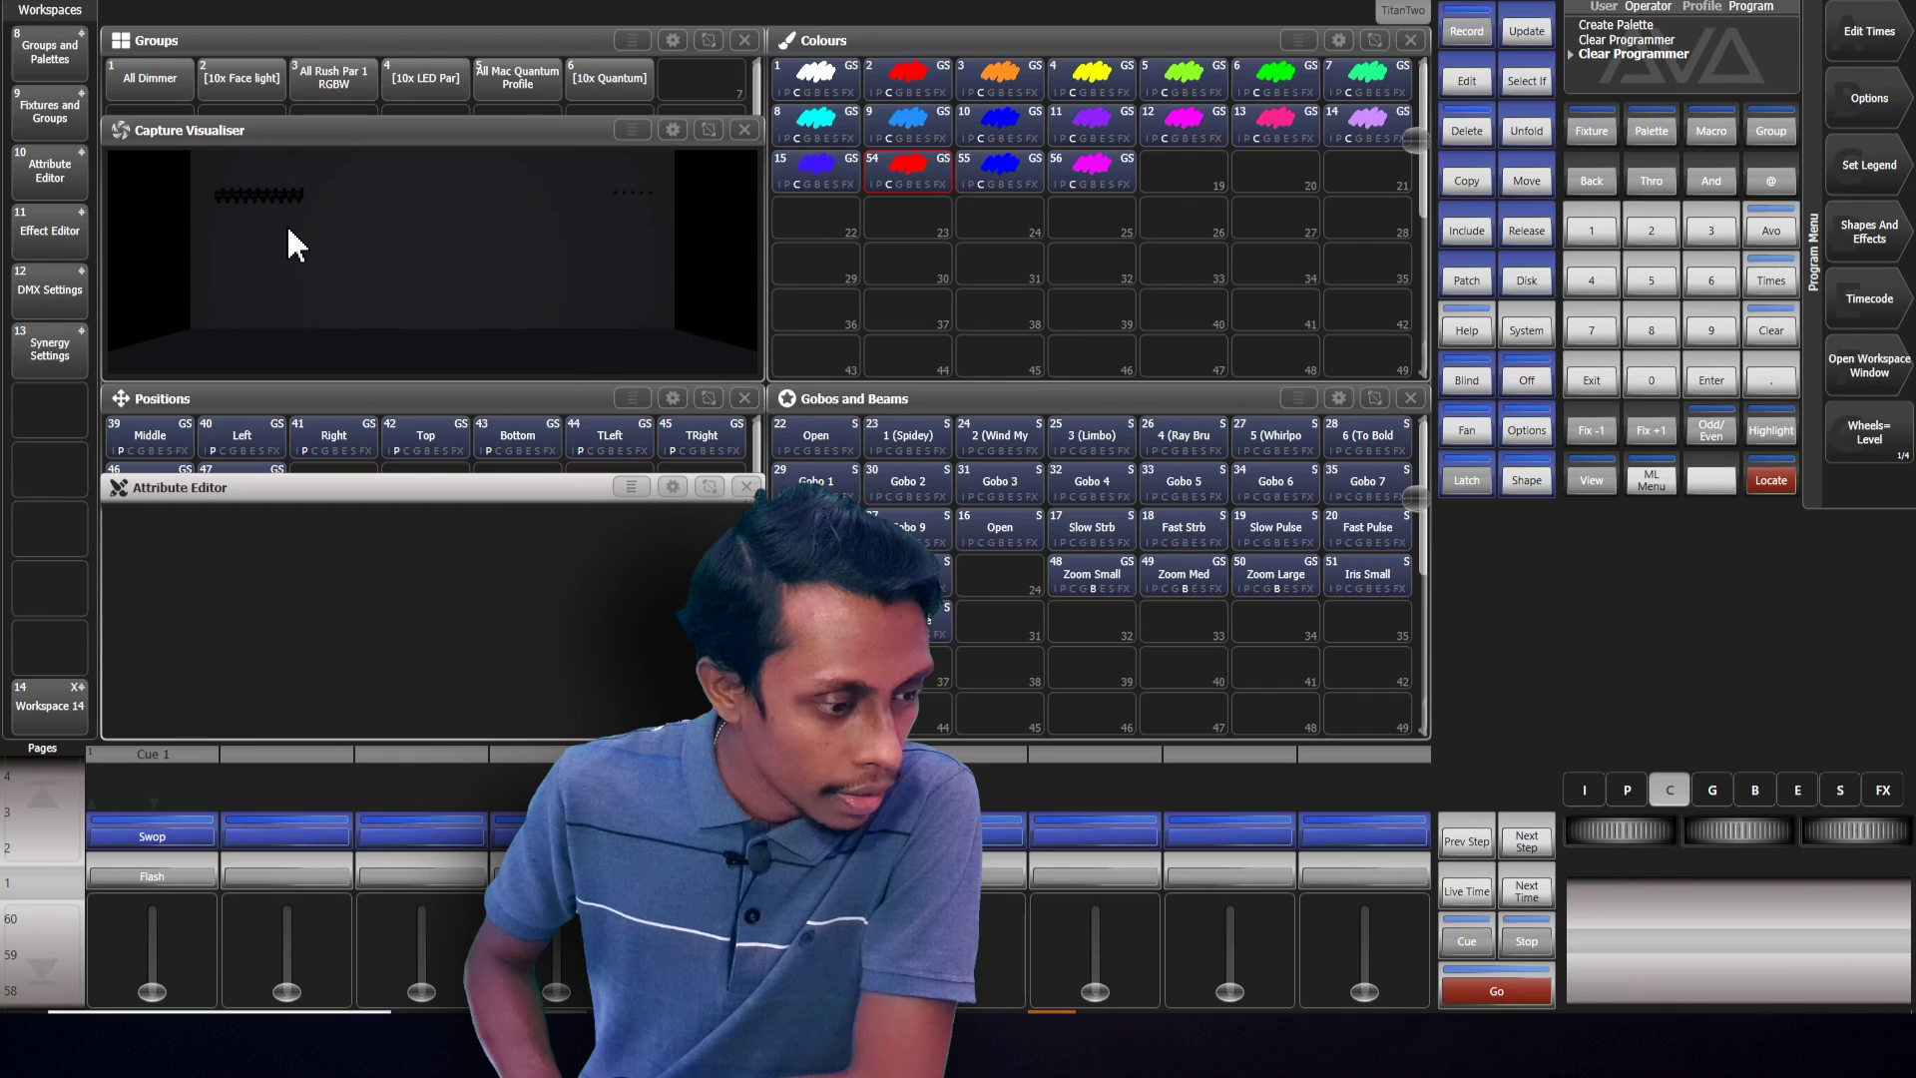
click(50, 112)
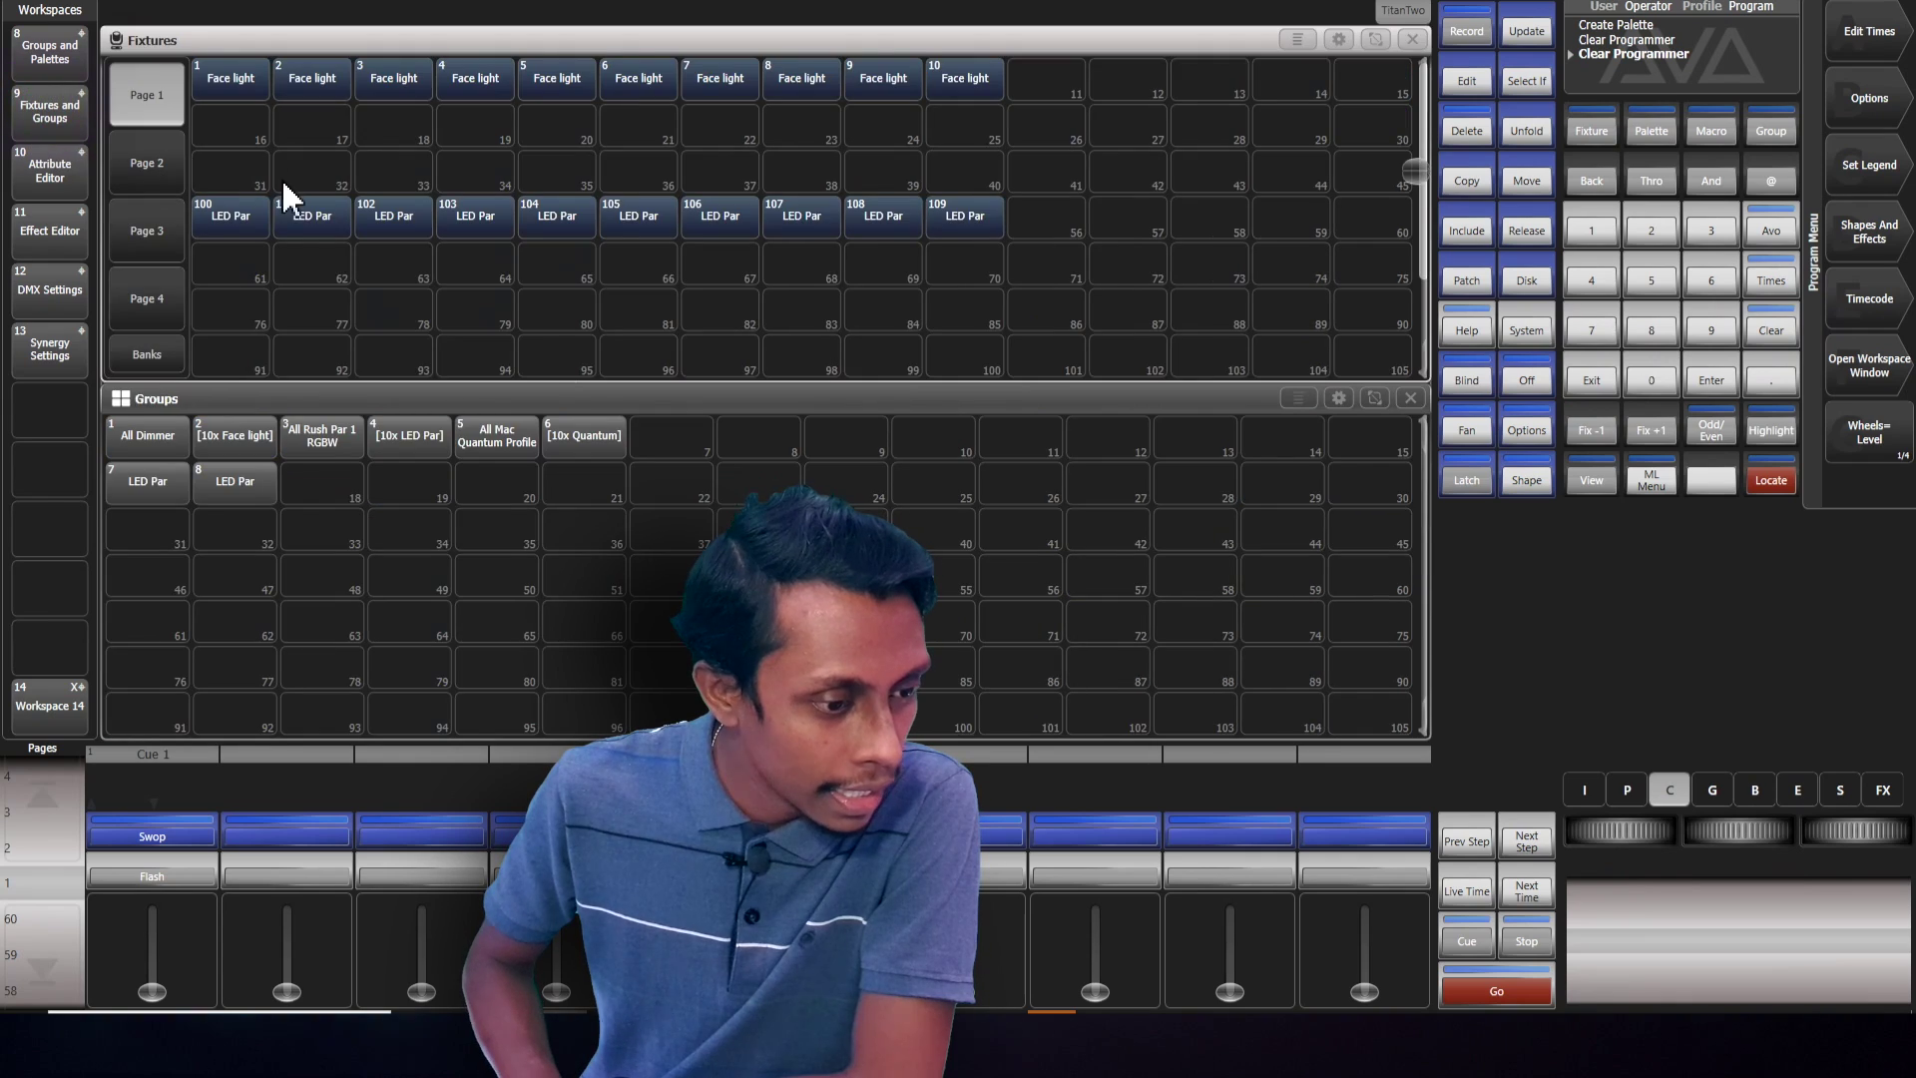
drag(242, 211, 554, 223)
click(52, 702)
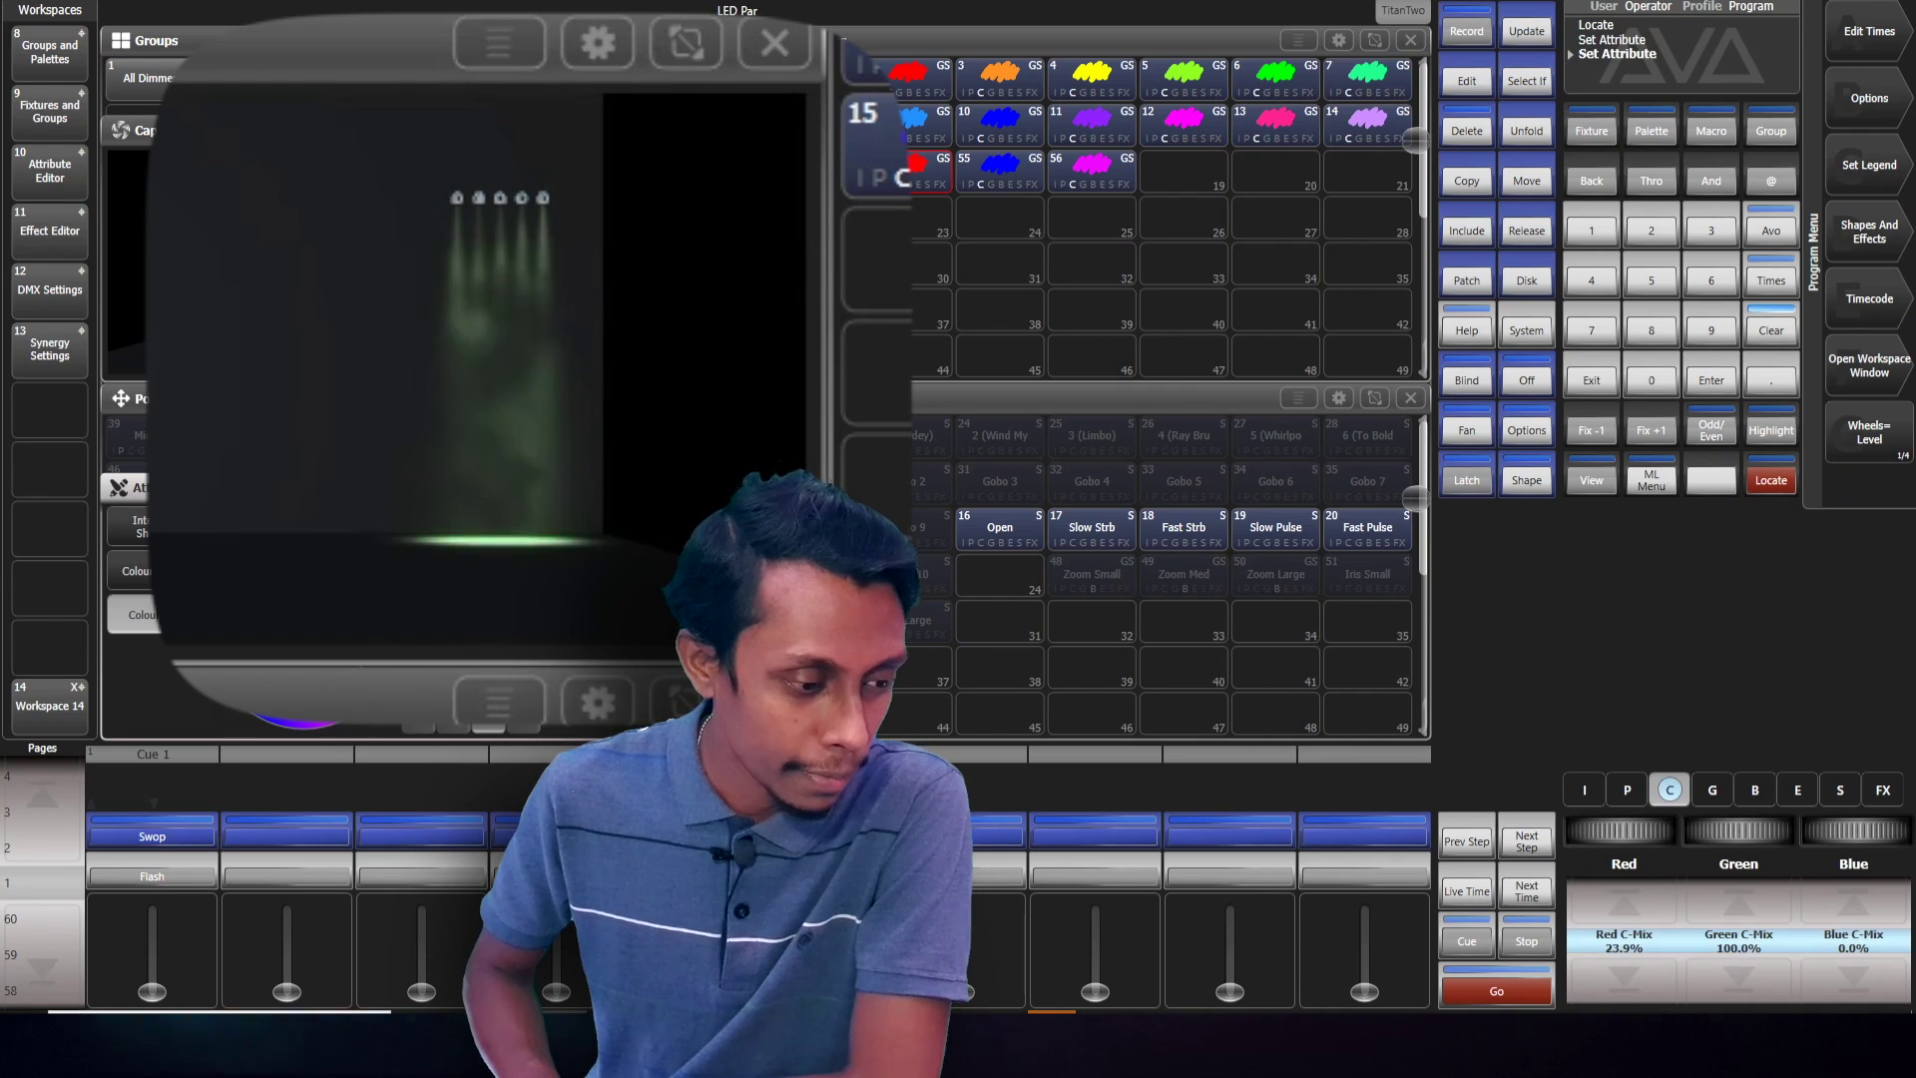
Mix a green of 2% red and 100% green, and record it as a Global Palette in Colours slot 19
scroll(1622, 830, down, 5)
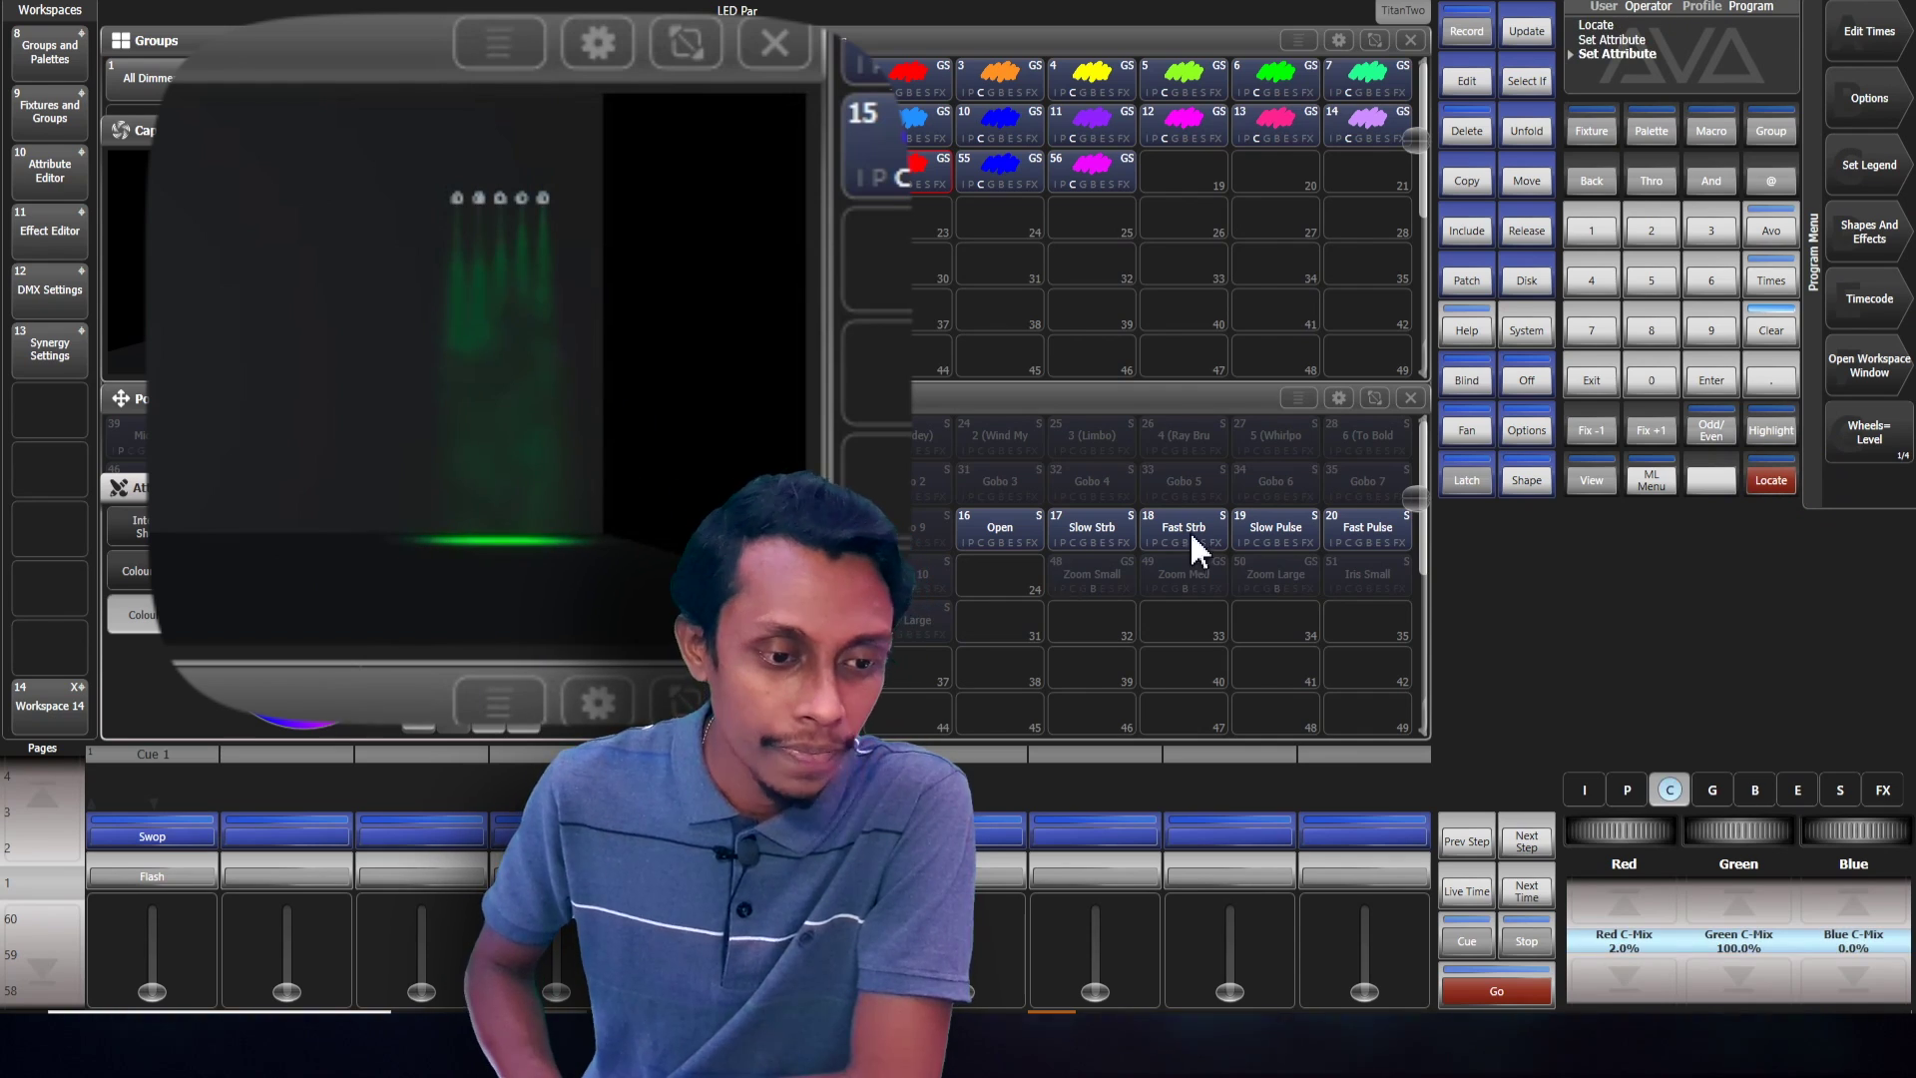
click(1206, 162)
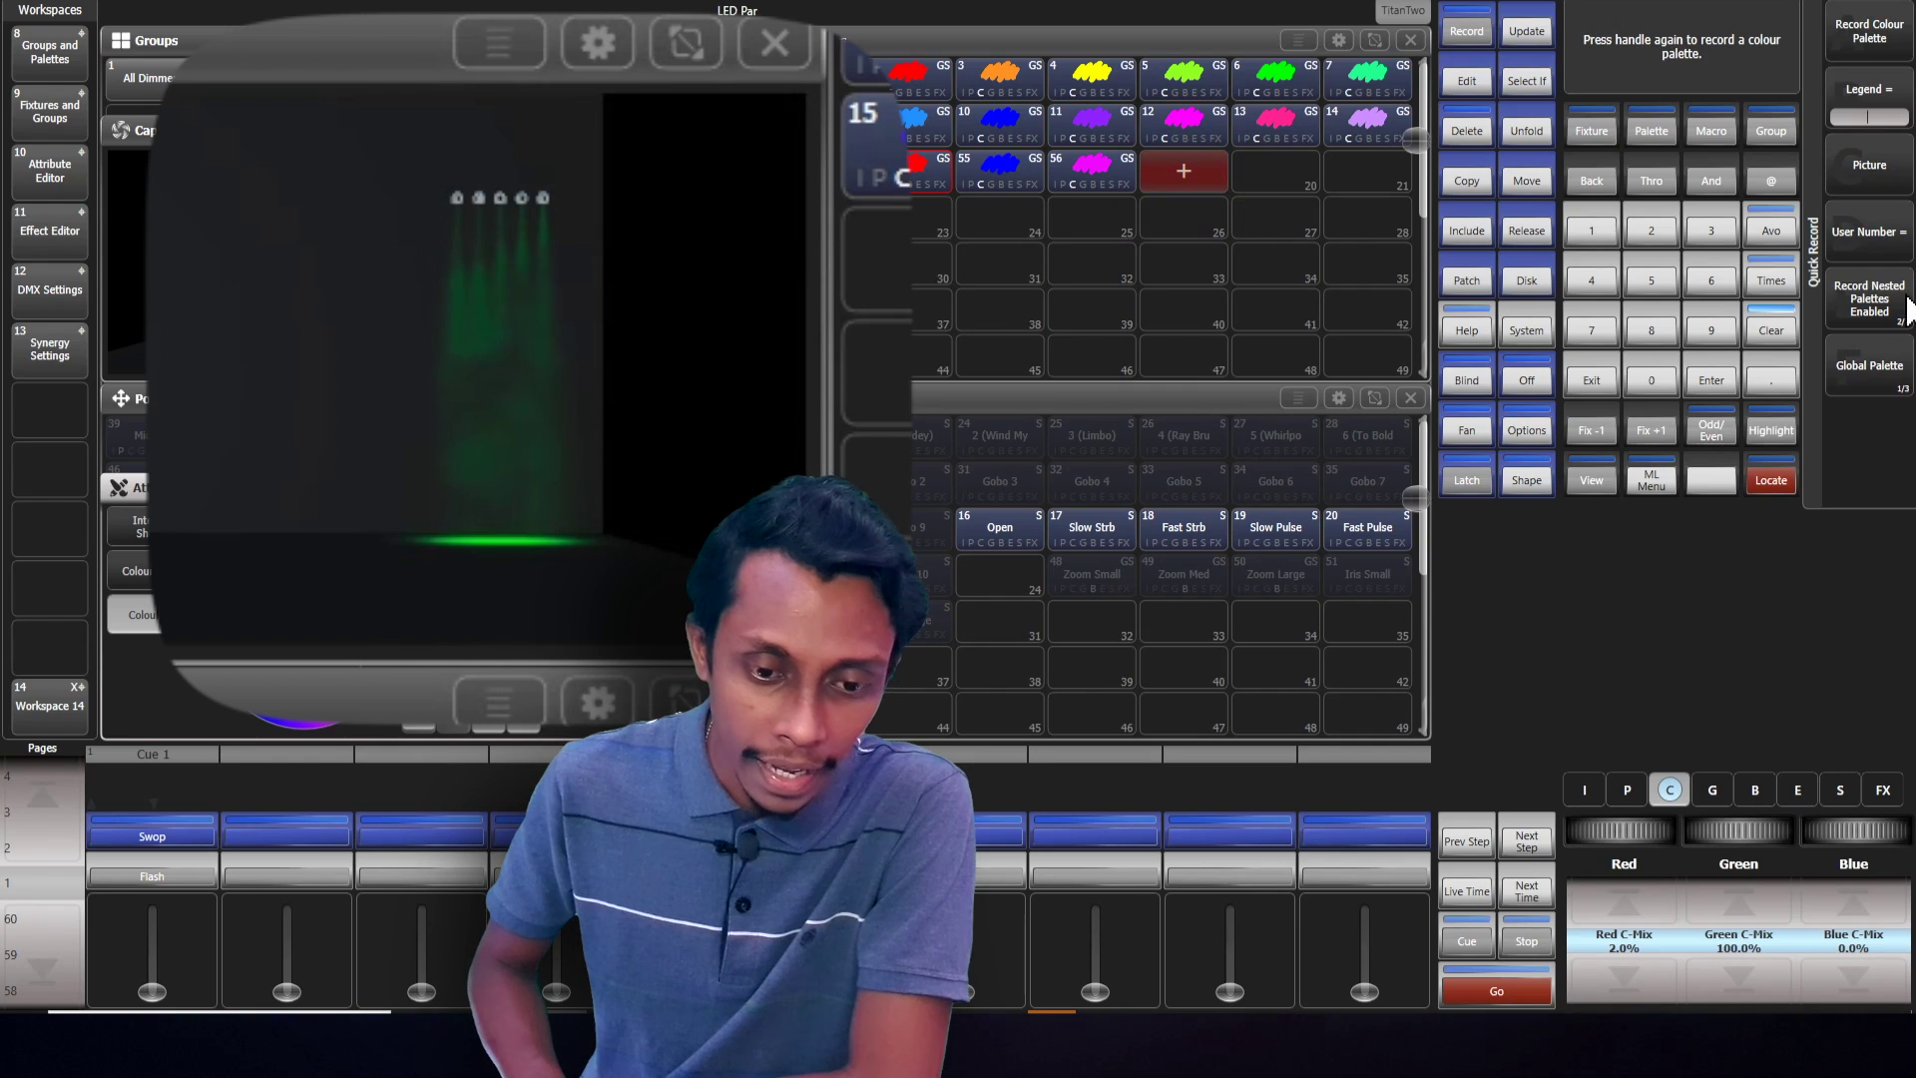
click(1209, 187)
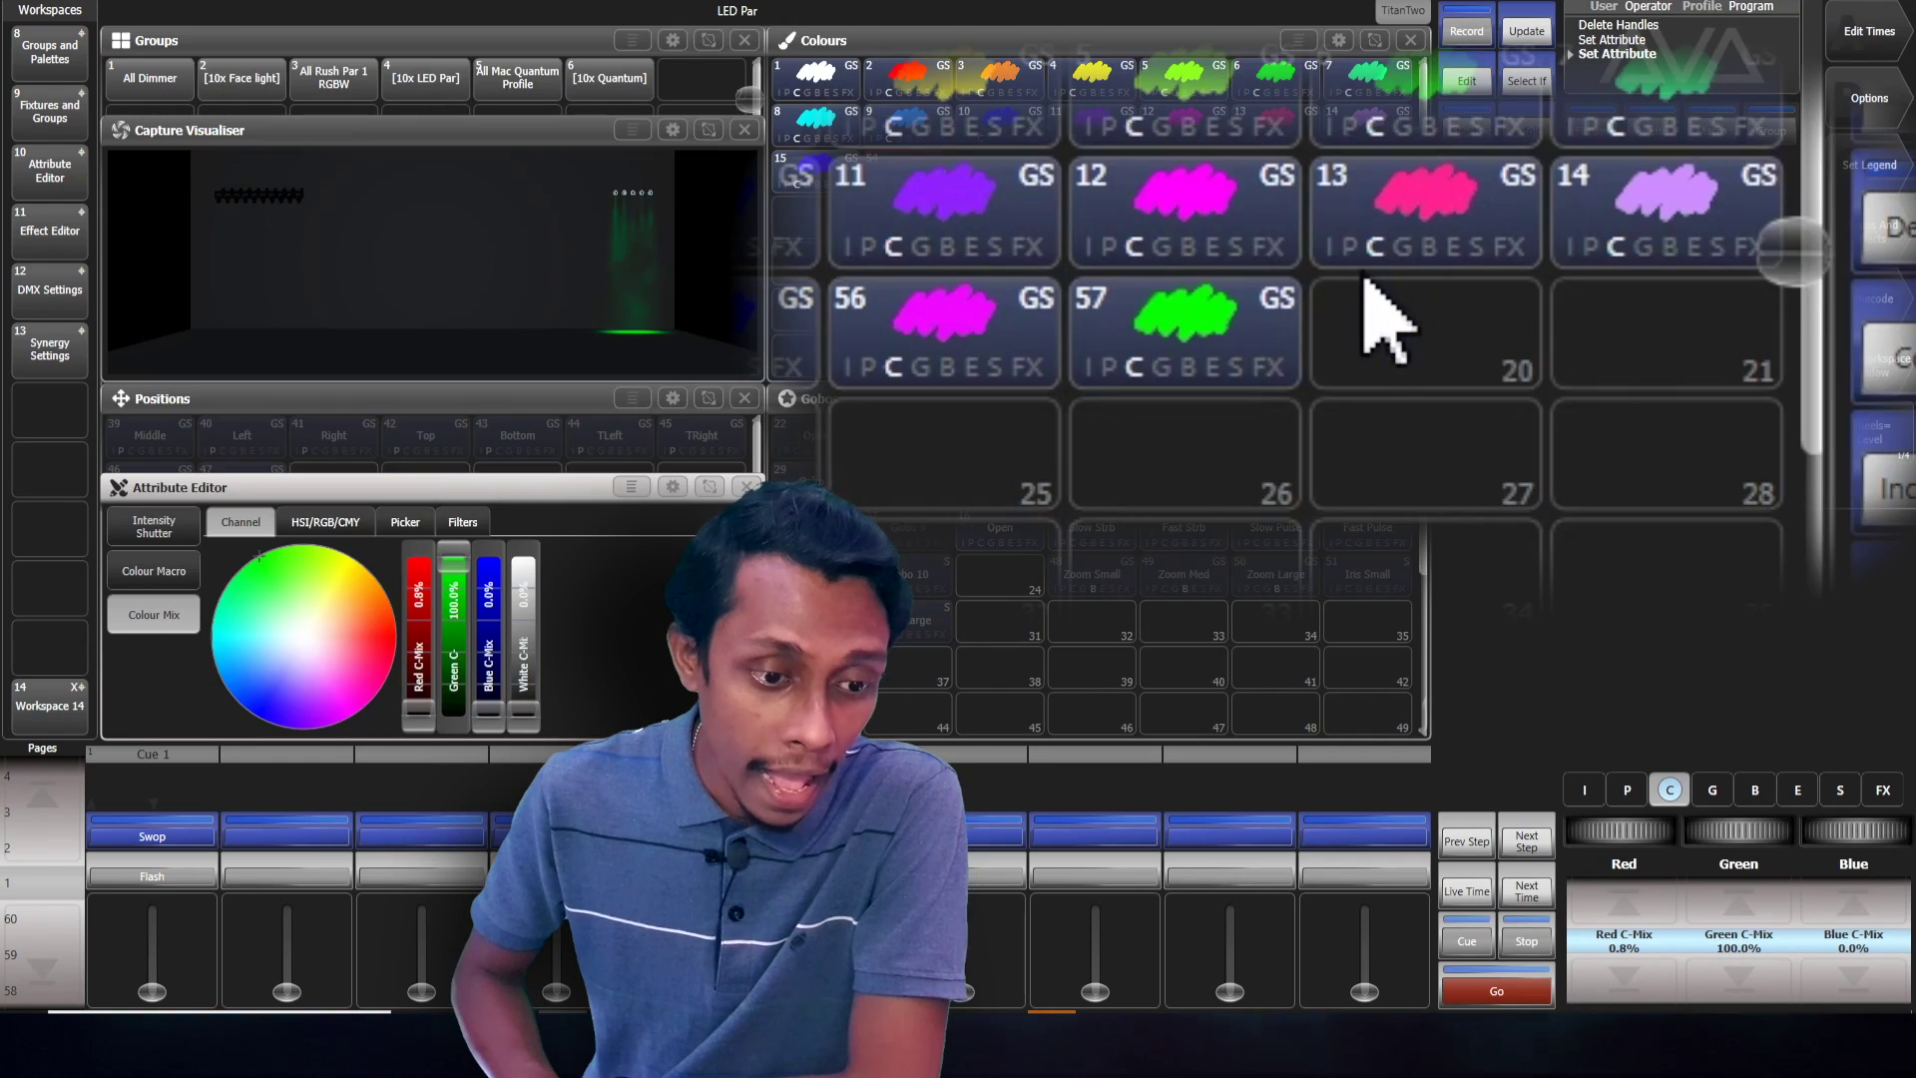
Record the 0.8% red and 100% green mix as a Normal Palette in Colours slot 20, and clear the programmer
click(1278, 168)
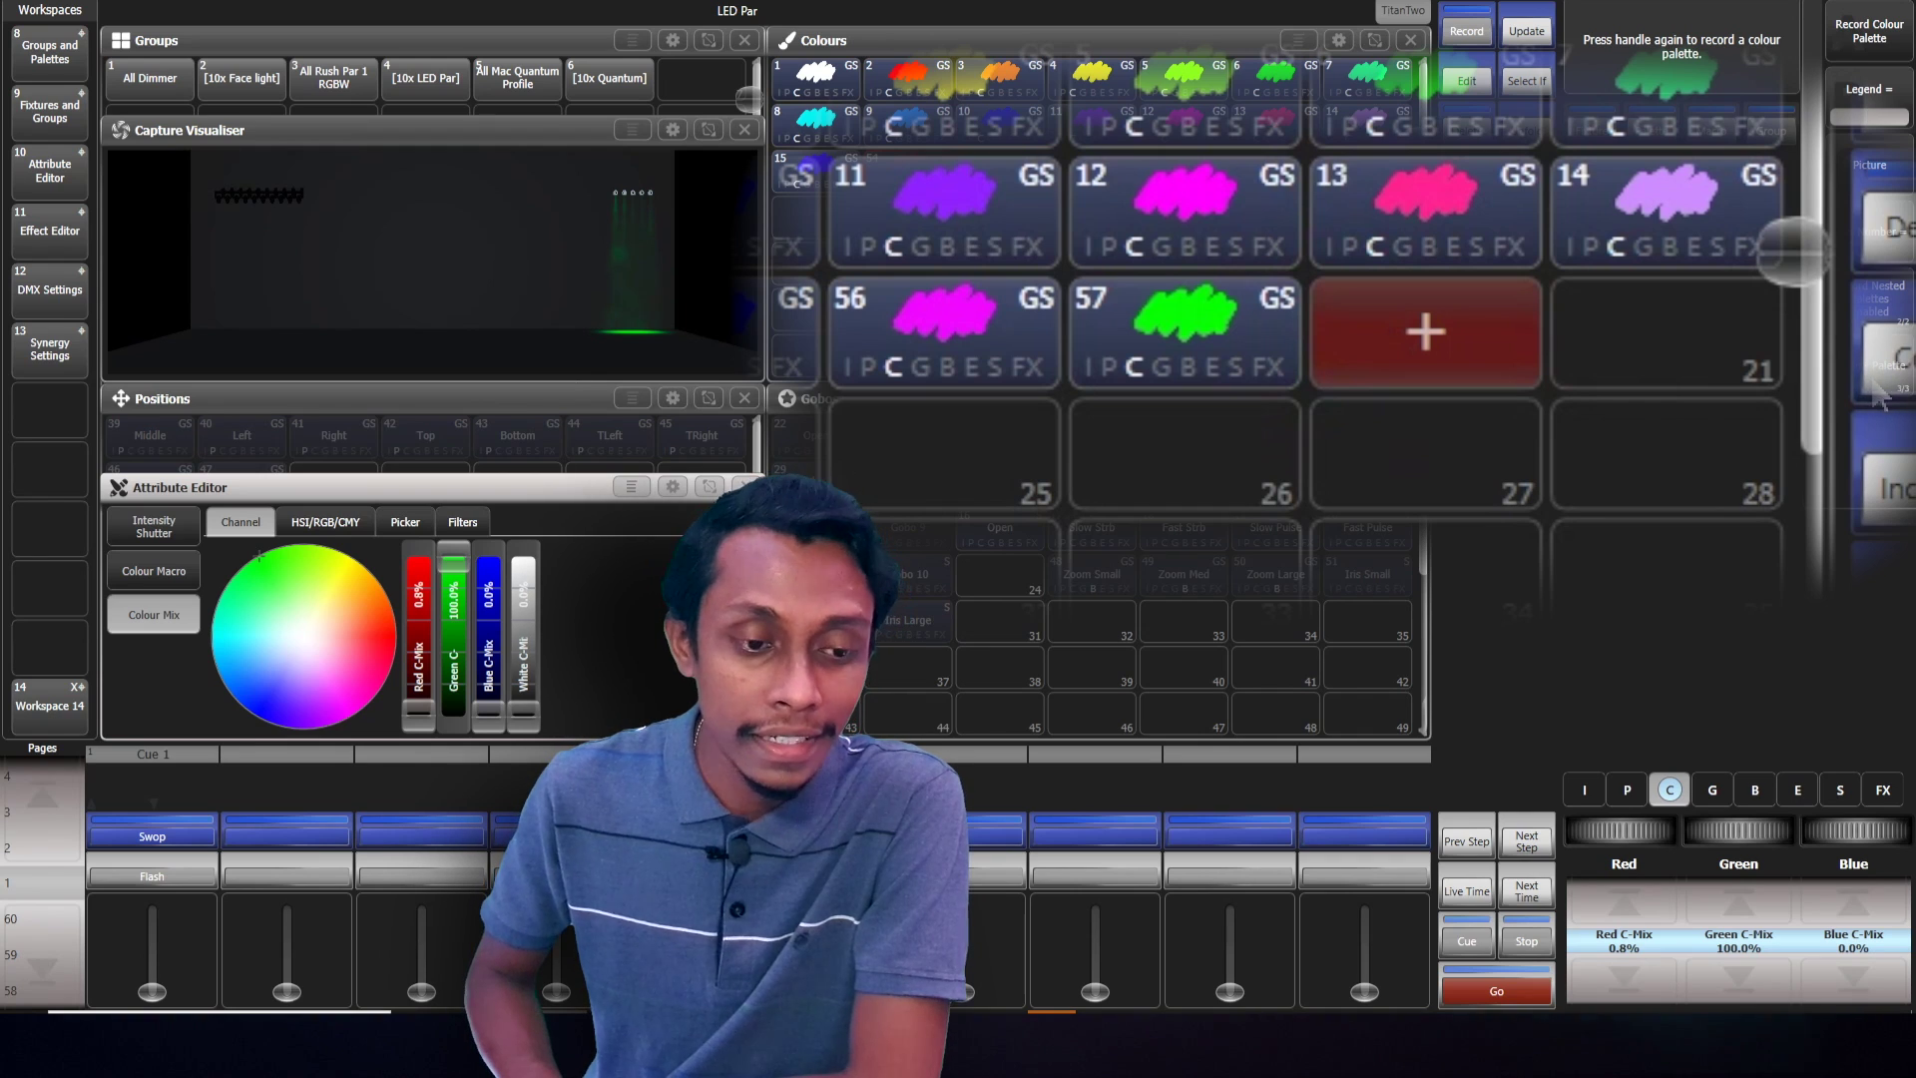
click(1465, 363)
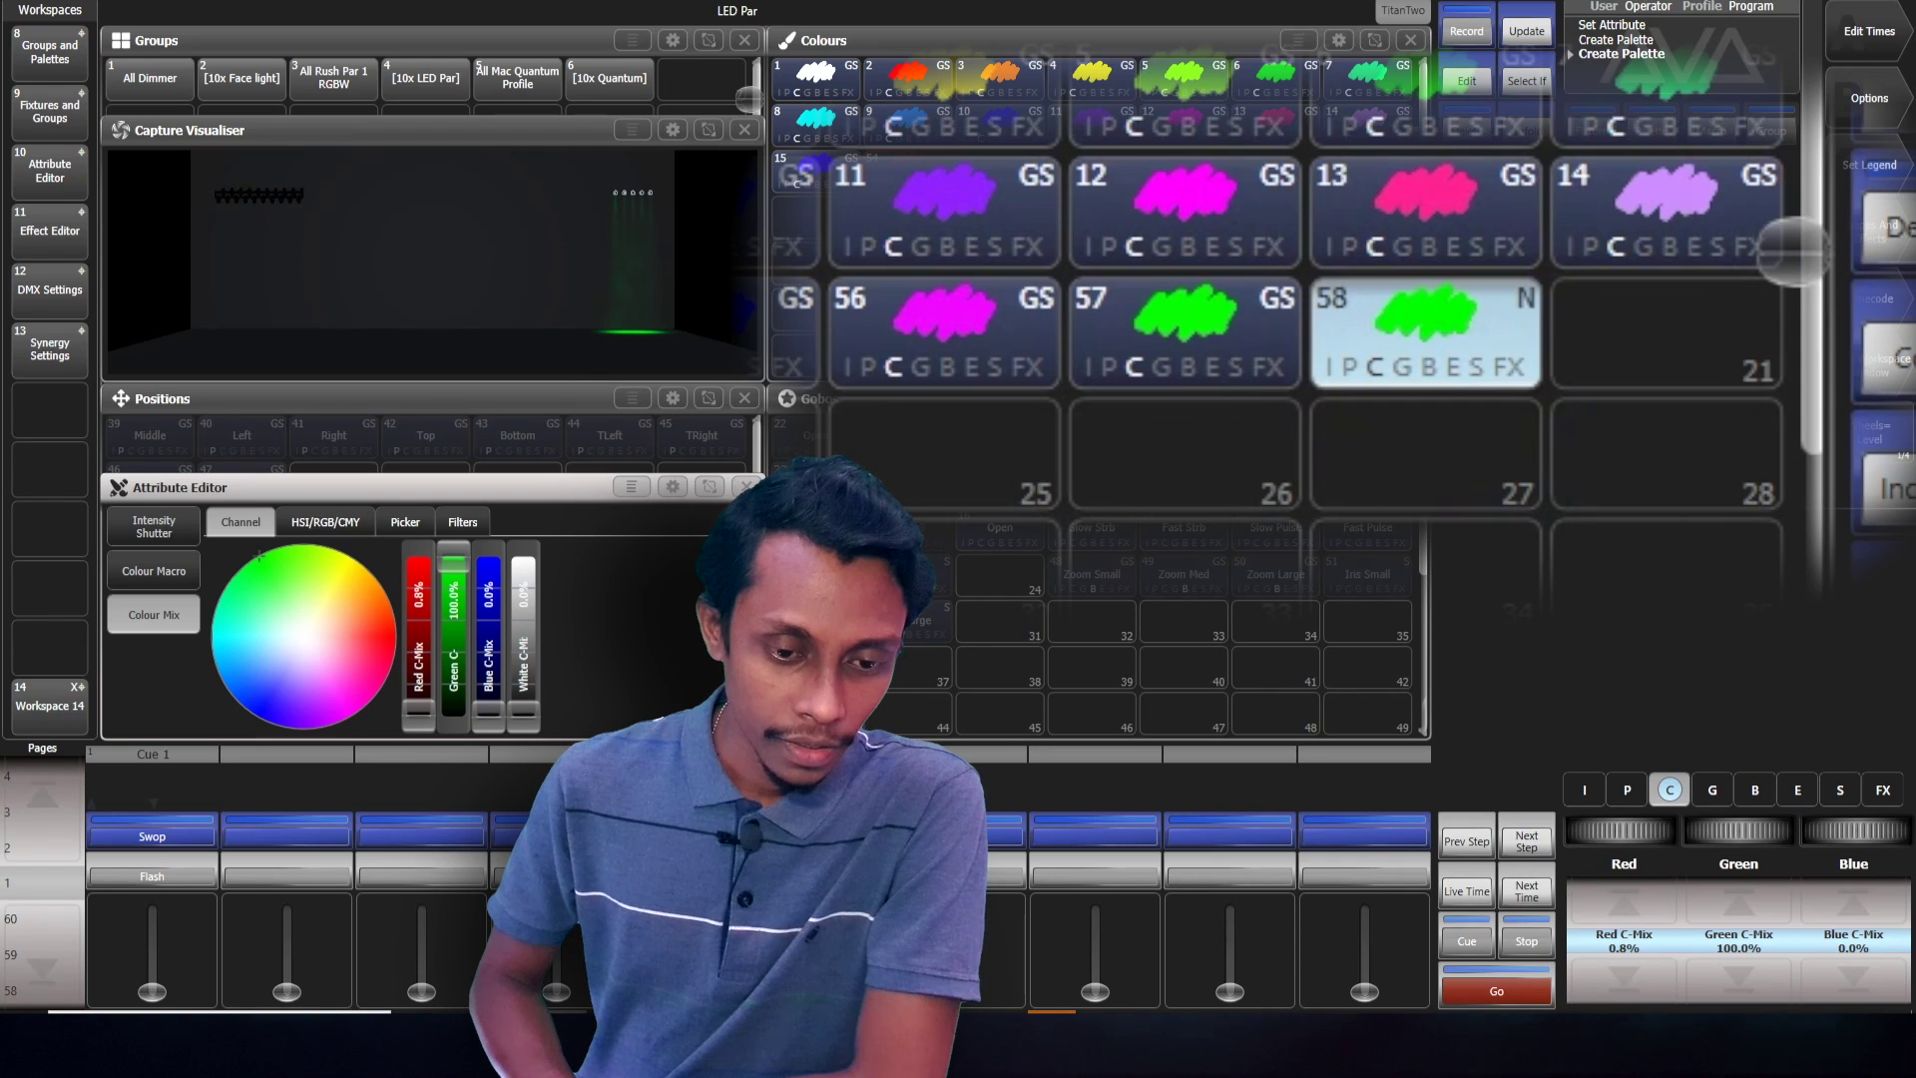
double_click(1771, 330)
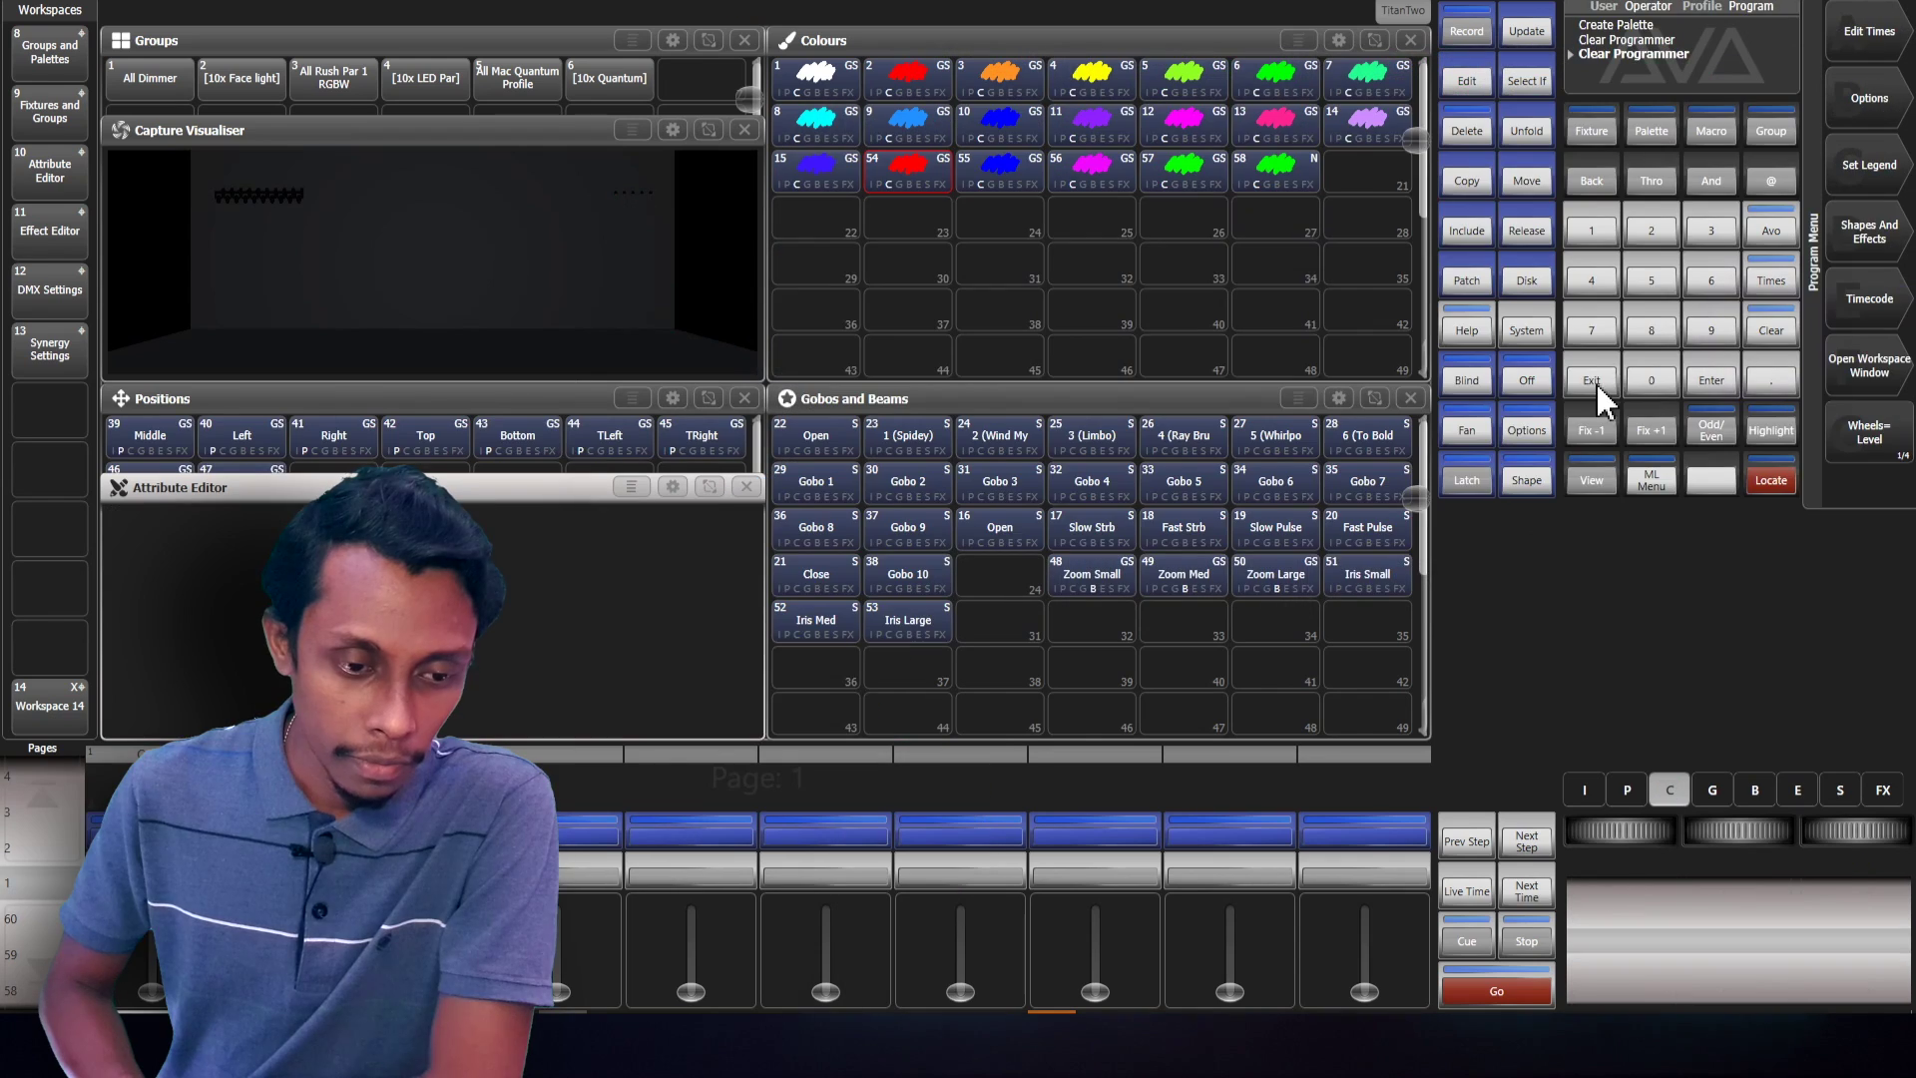
Locate the [10x LED Par] group and test green palette 57 on it, then locate again and test palette 58
click(424, 80)
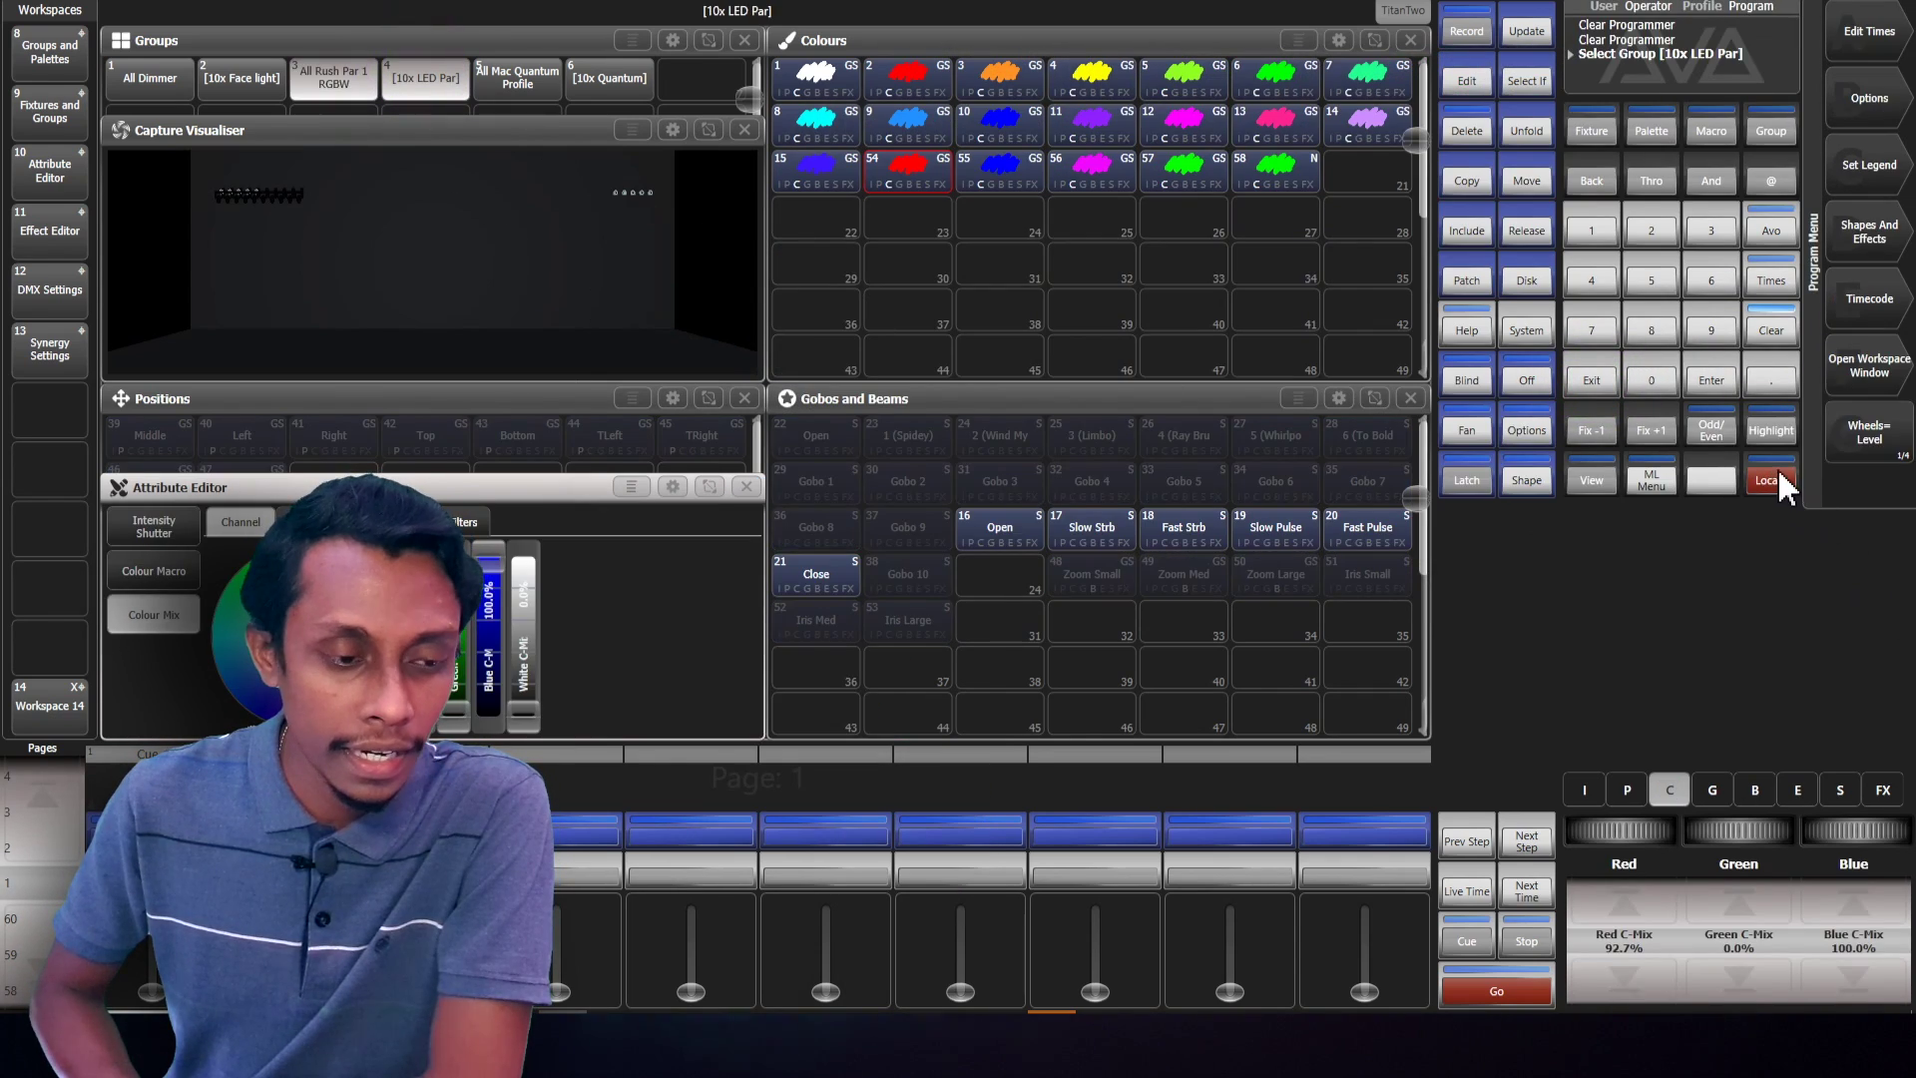
click(1781, 485)
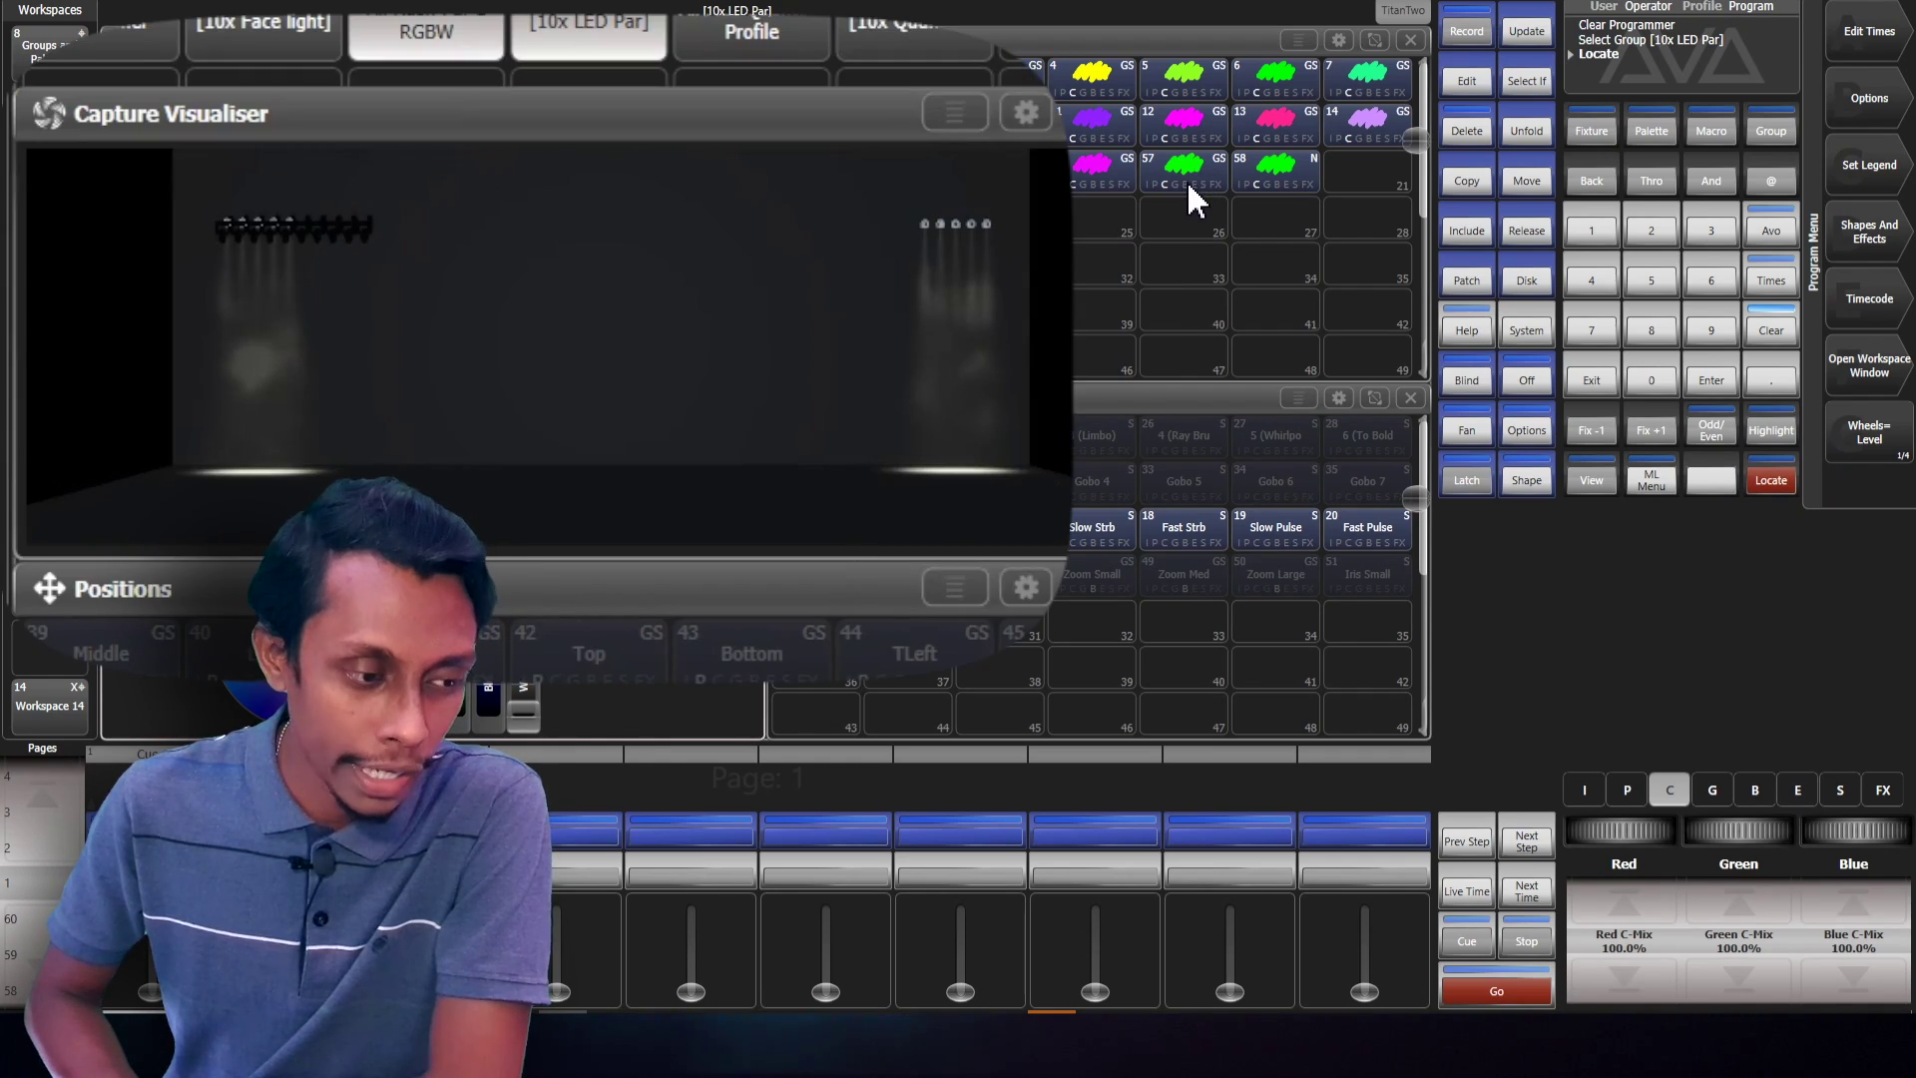
click(1188, 181)
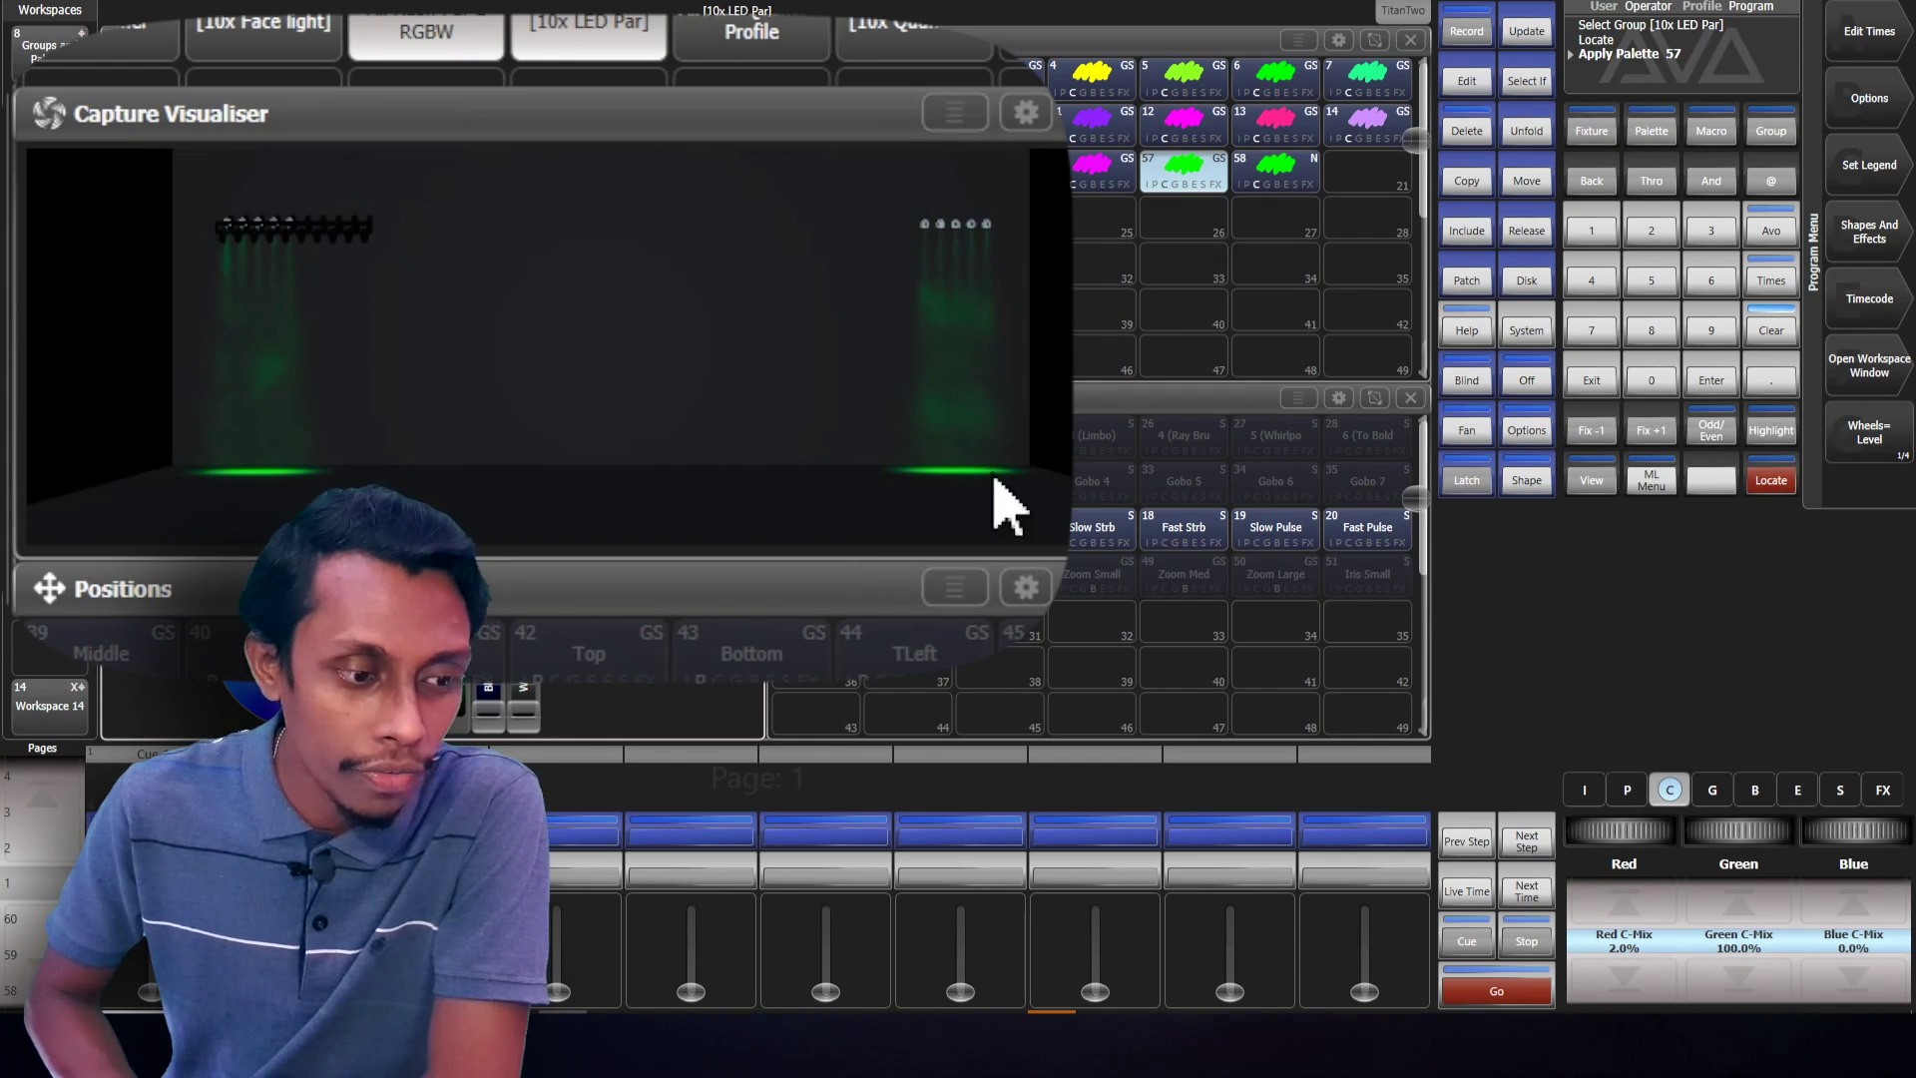
click(1769, 483)
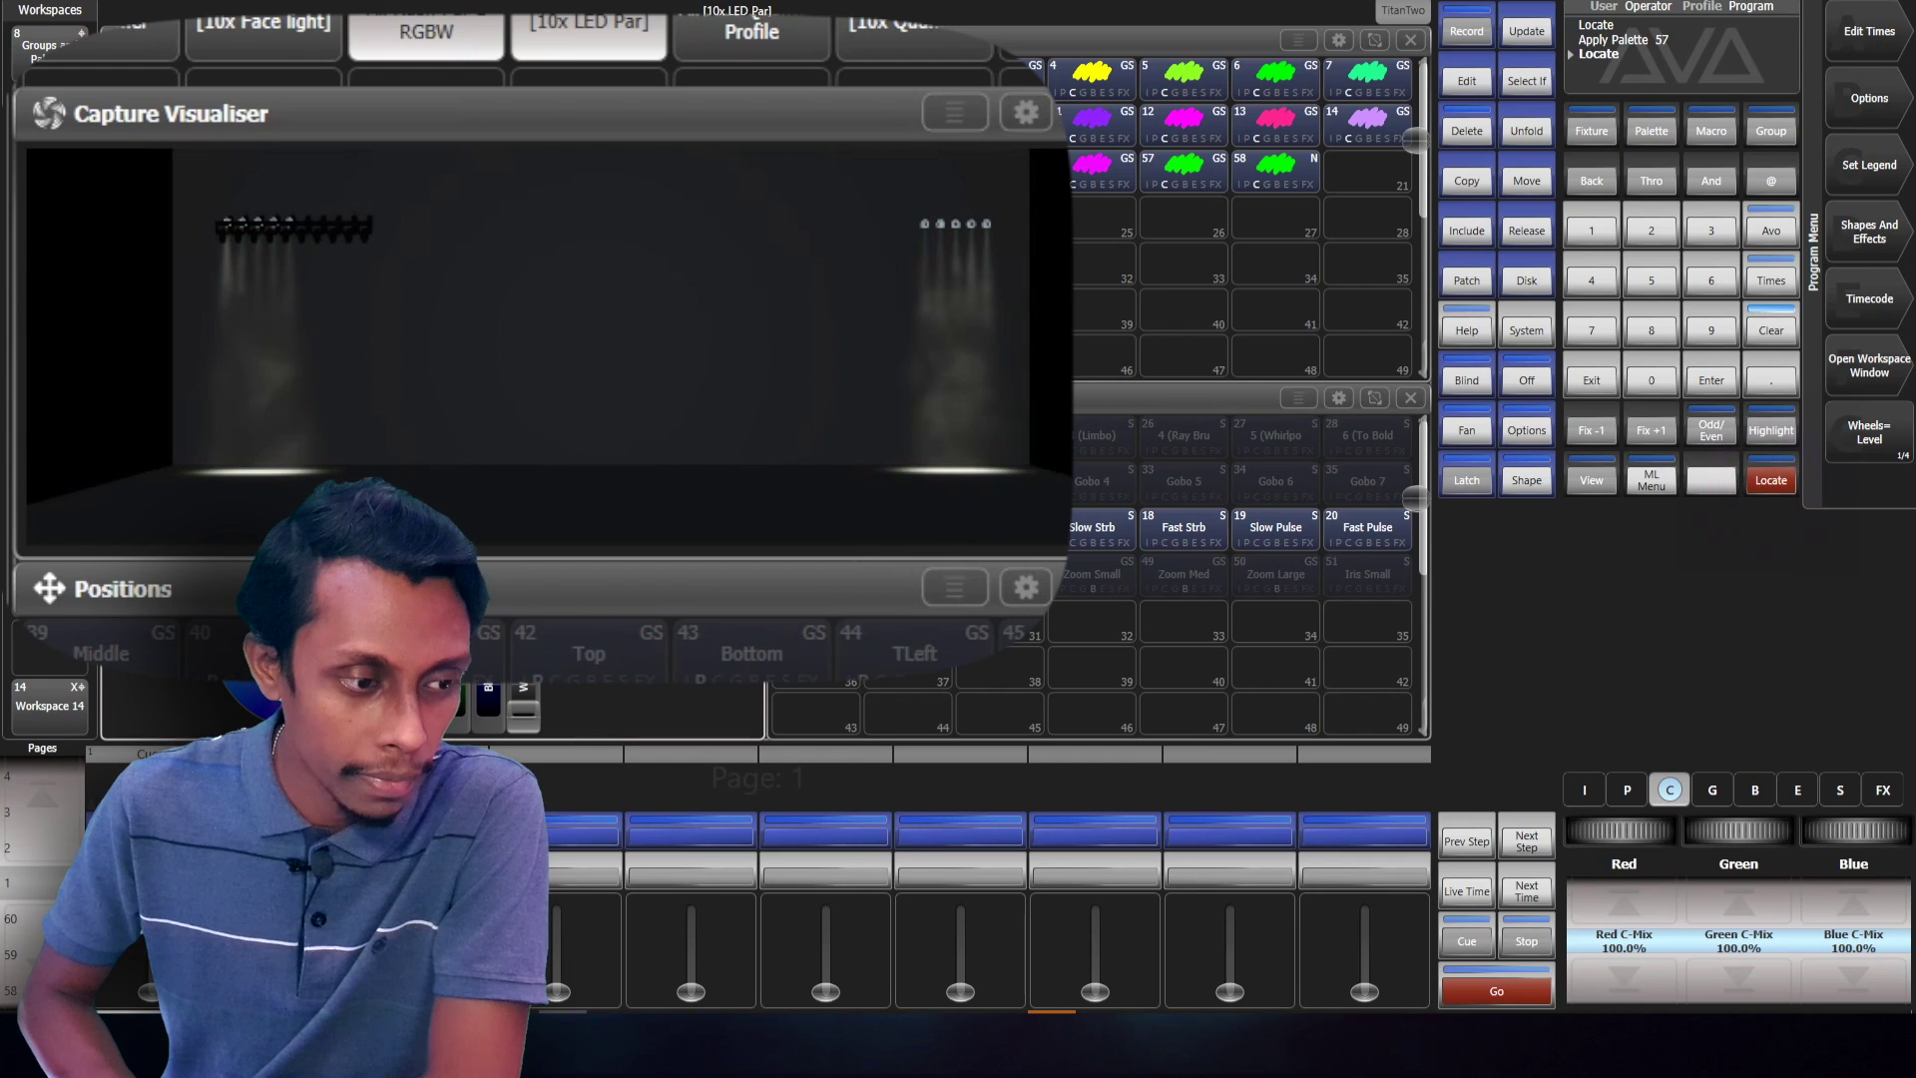
click(1308, 172)
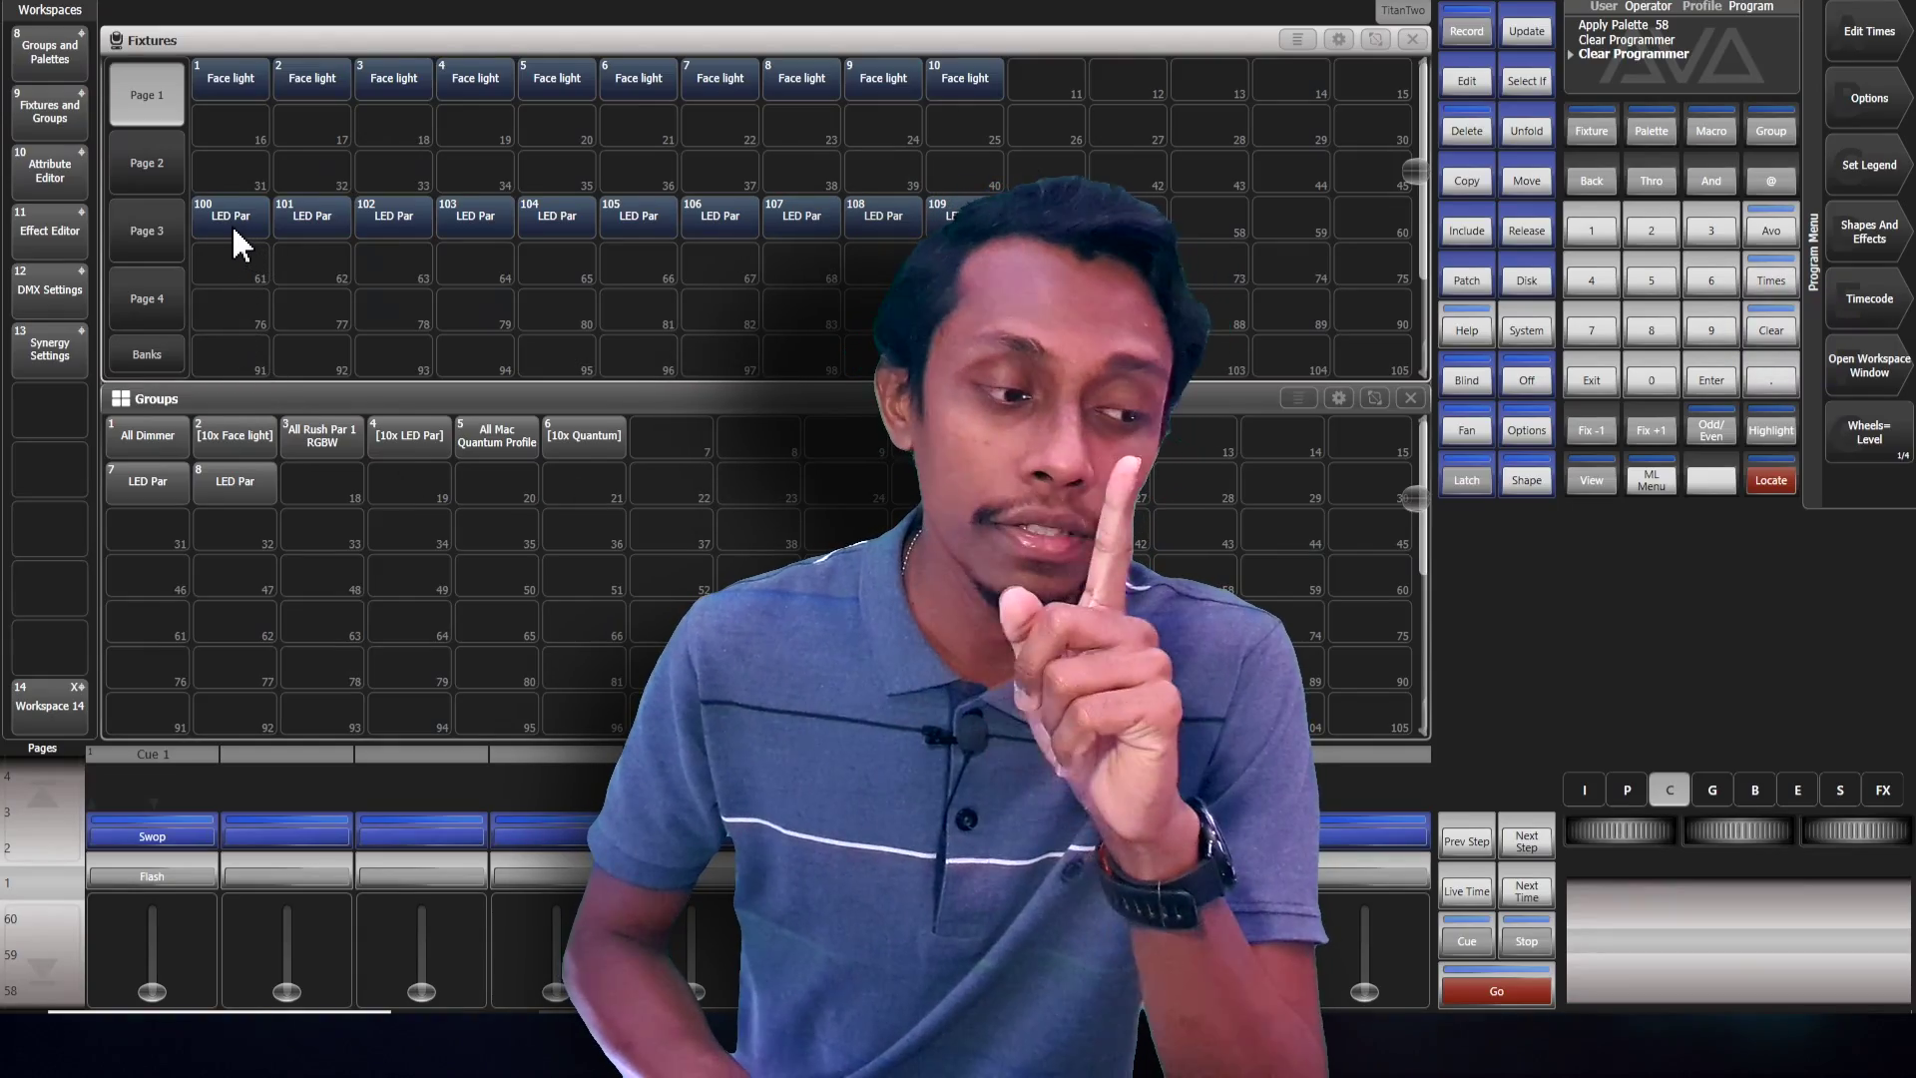
Locate LED Par 100 in Workspace 14, mix 95.5% red and 100% green, record it as a Global Palette in slot 21, and clear the programmer
click(236, 224)
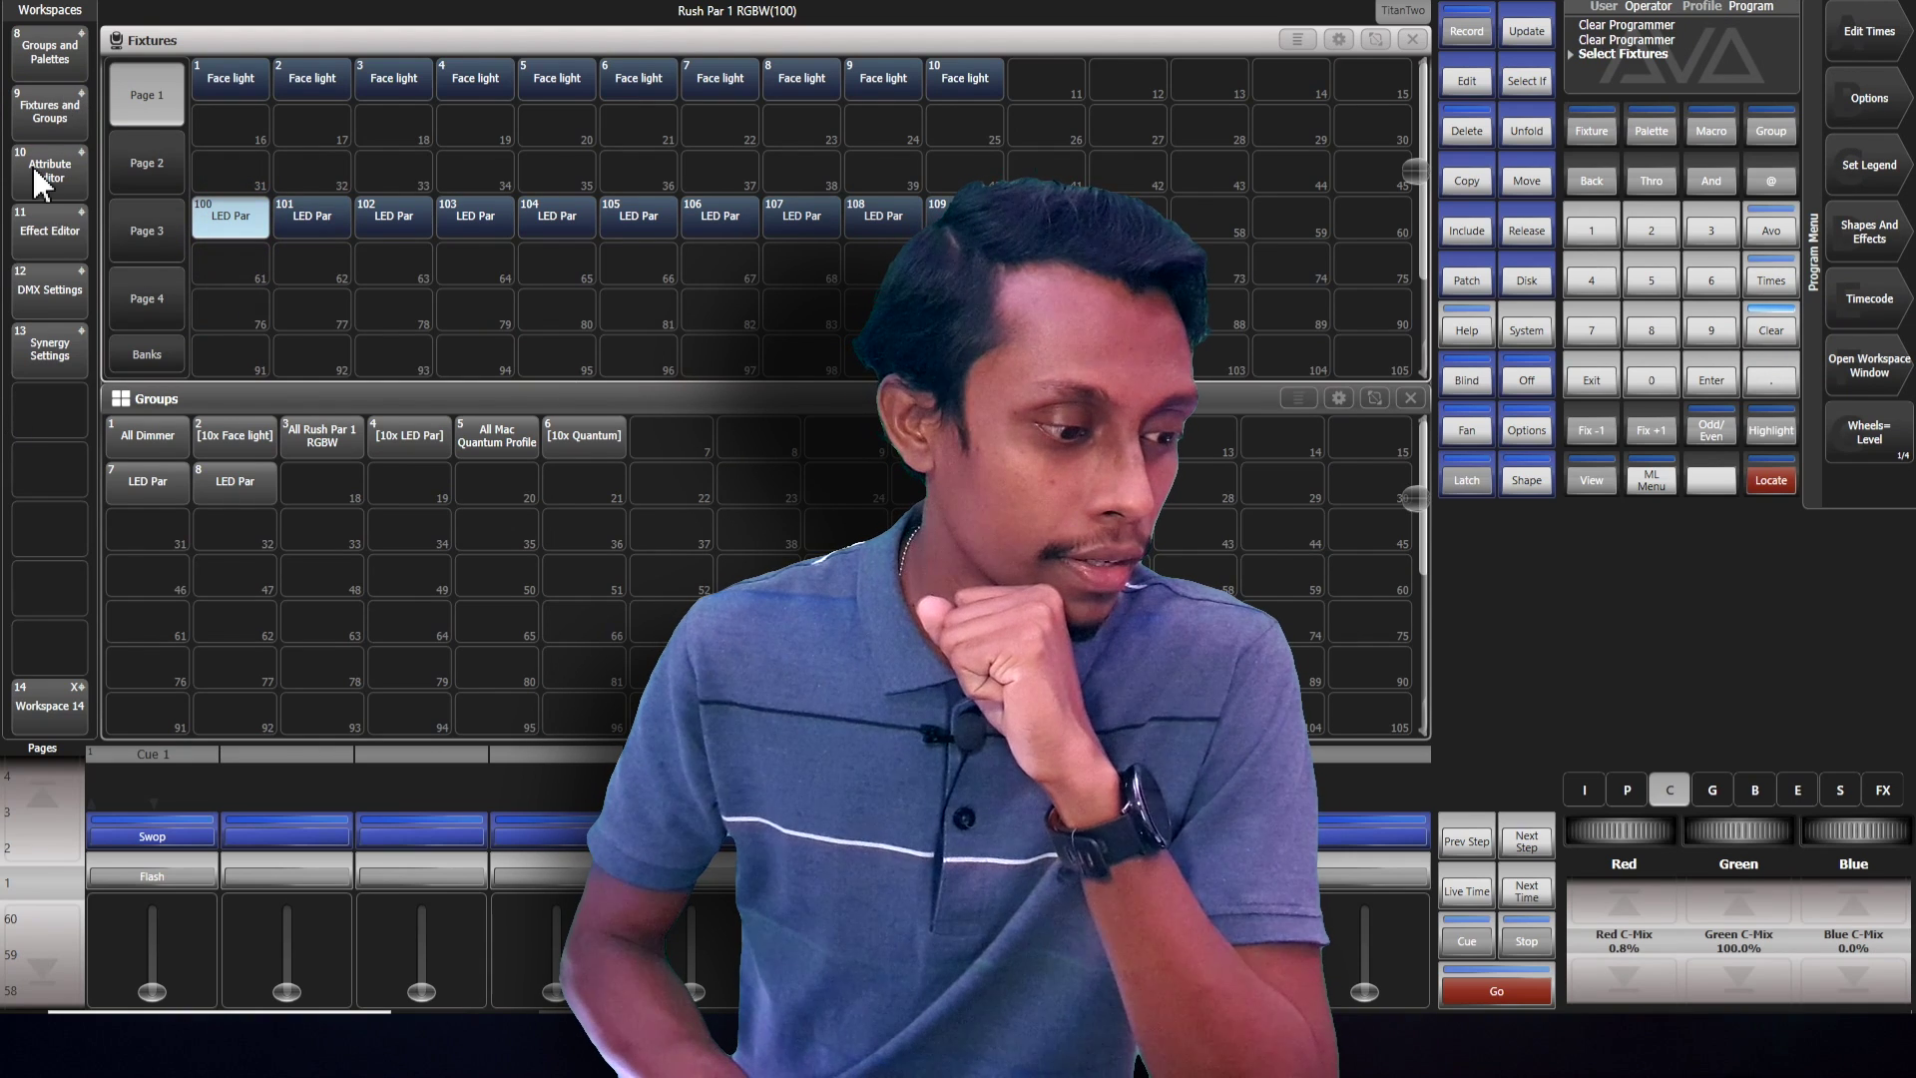
click(70, 710)
click(1771, 480)
mouse_move(376, 642)
mouse_down()
mouse_move(436, 611)
mouse_move(429, 644)
mouse_move(379, 519)
mouse_move(357, 510)
mouse_up()
click(1390, 155)
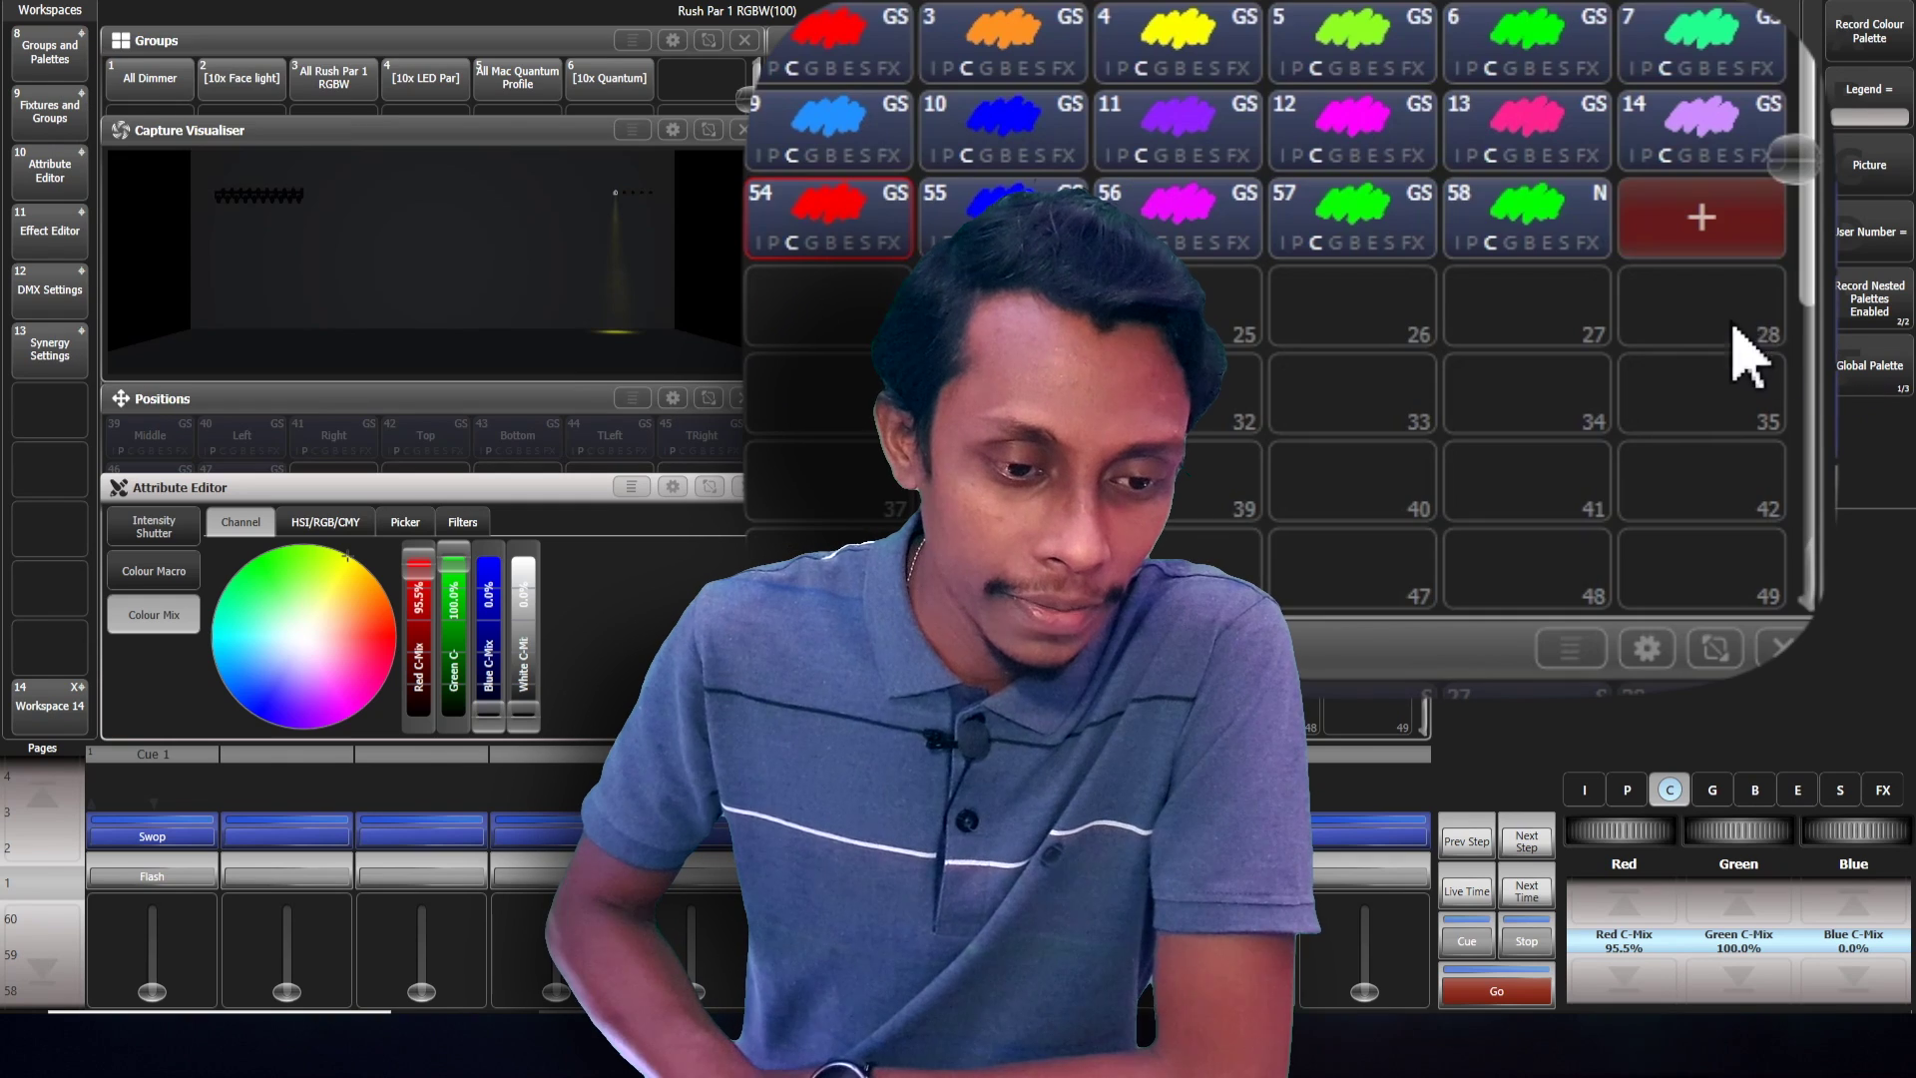
click(1387, 167)
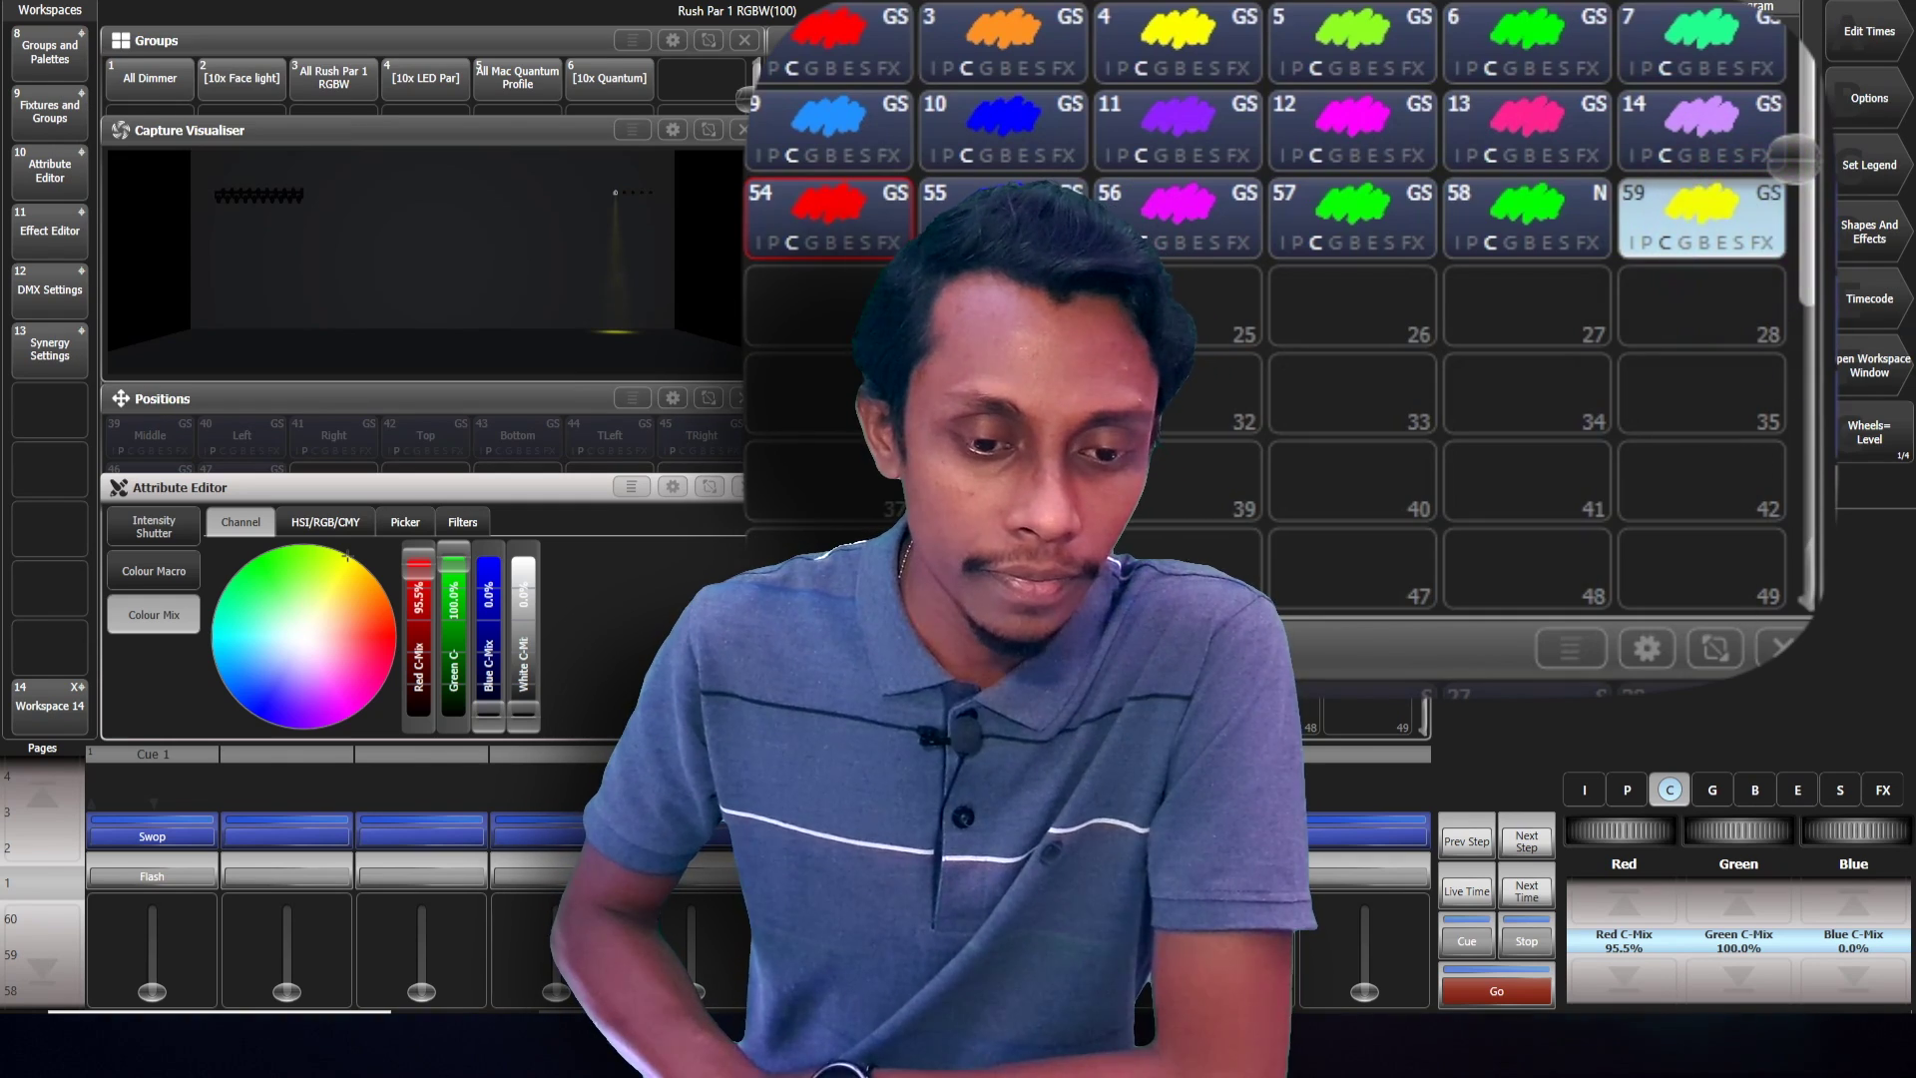
key(Escape)
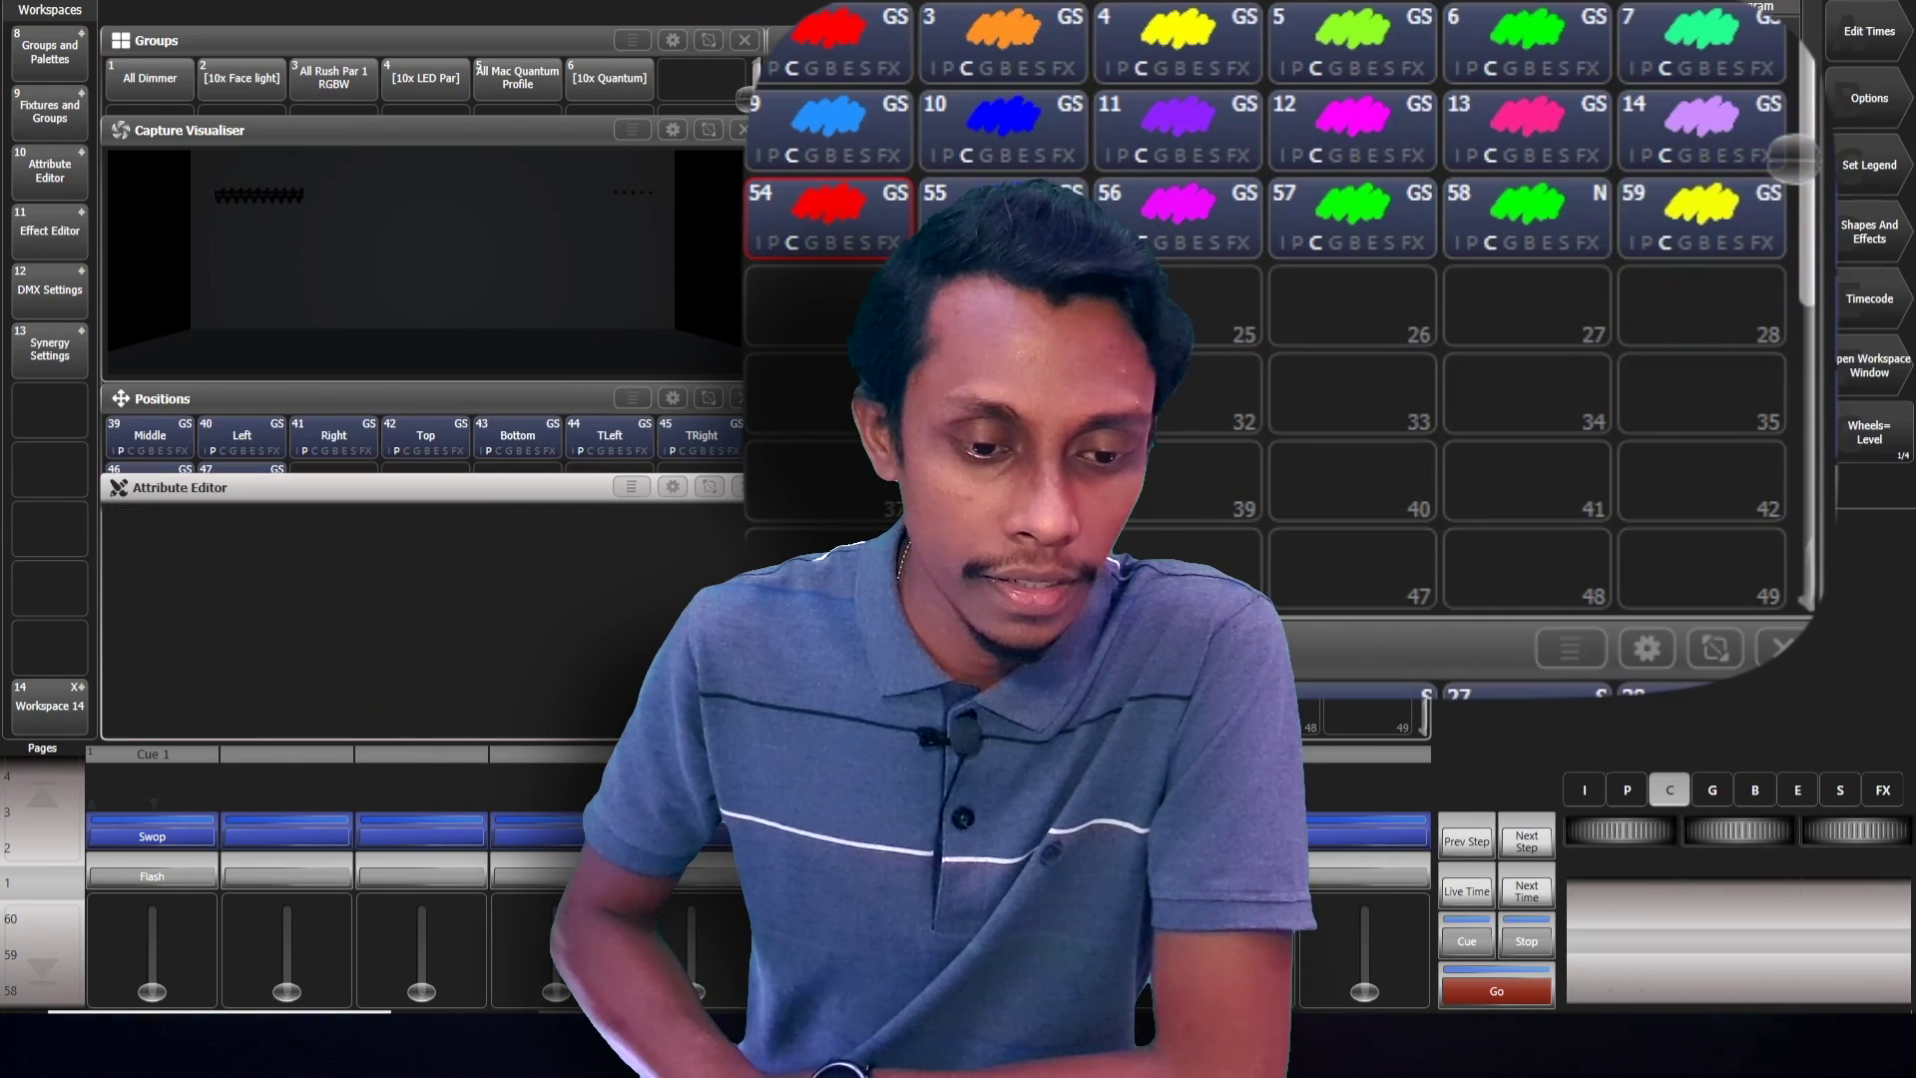
Locate the [10x LED Par] group, test yellow palette 59 on it, and clear the programmer
click(410, 80)
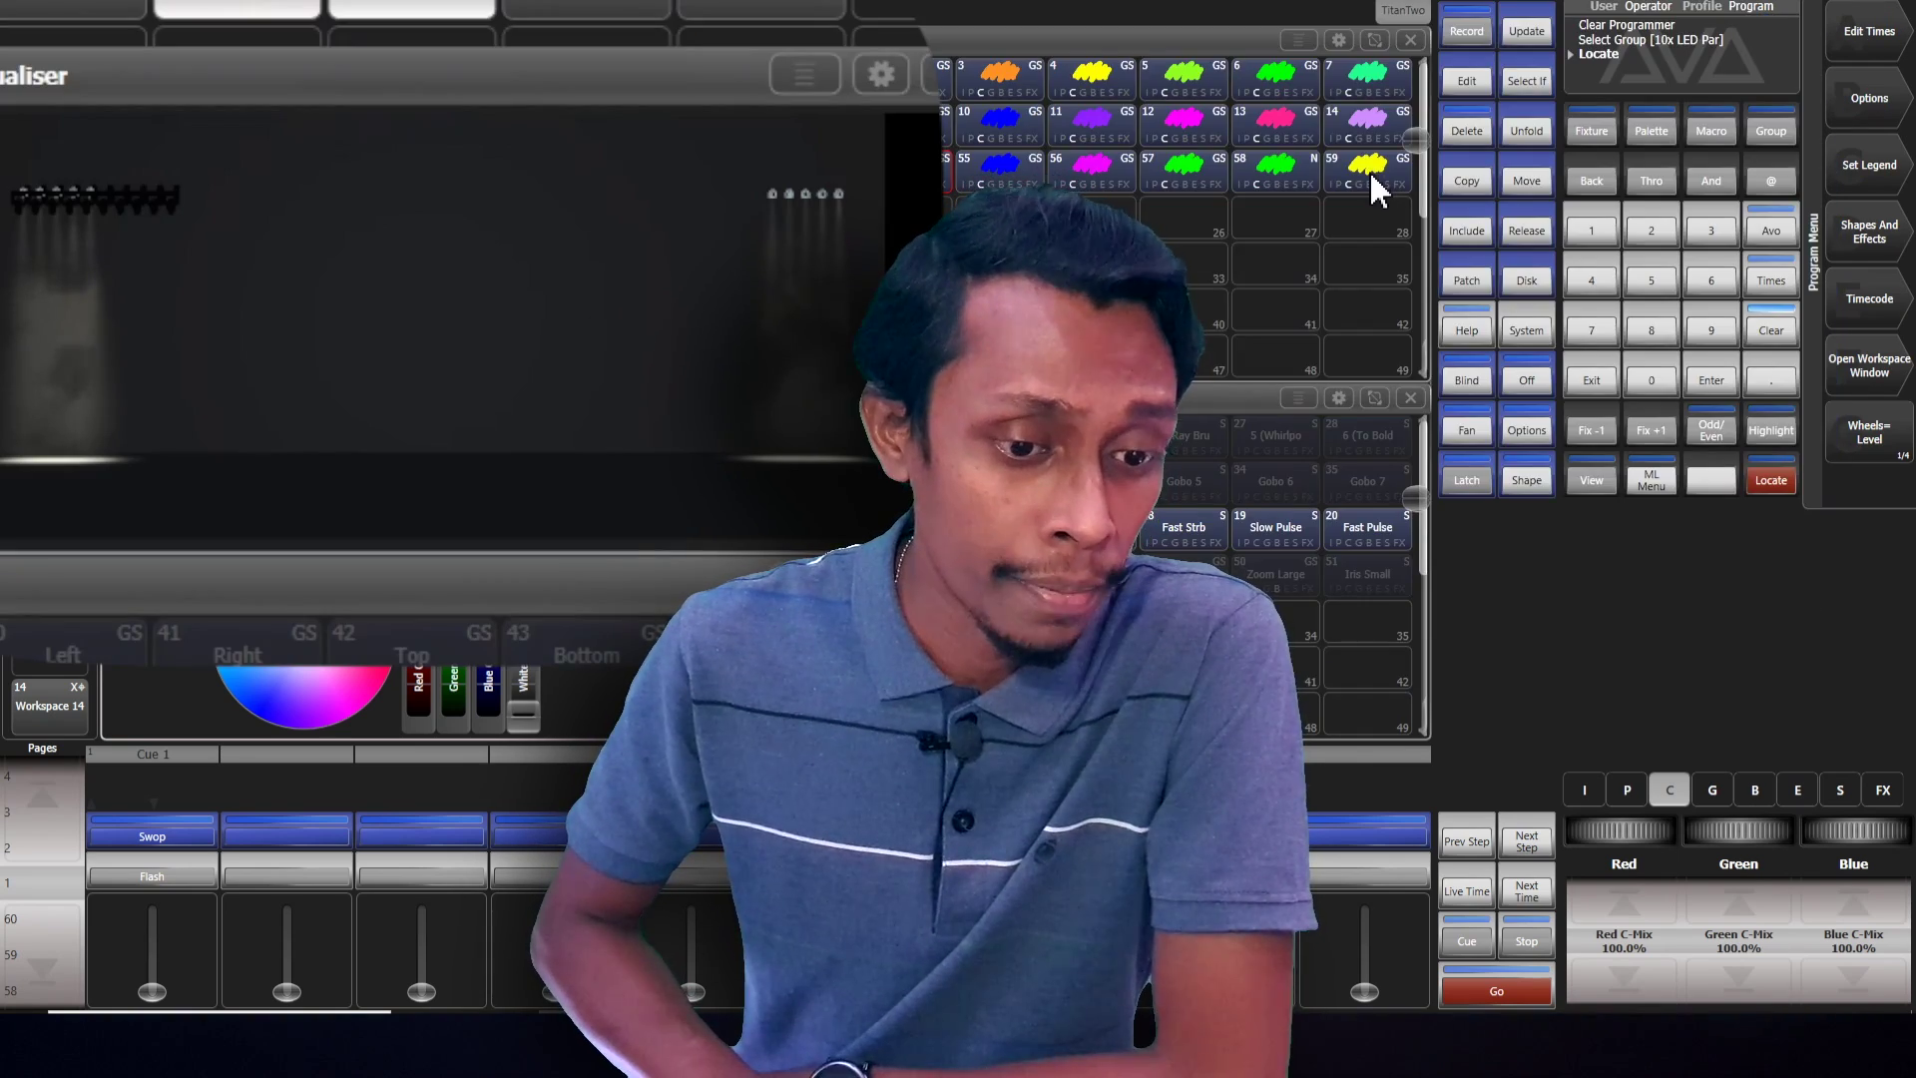
click(1709, 222)
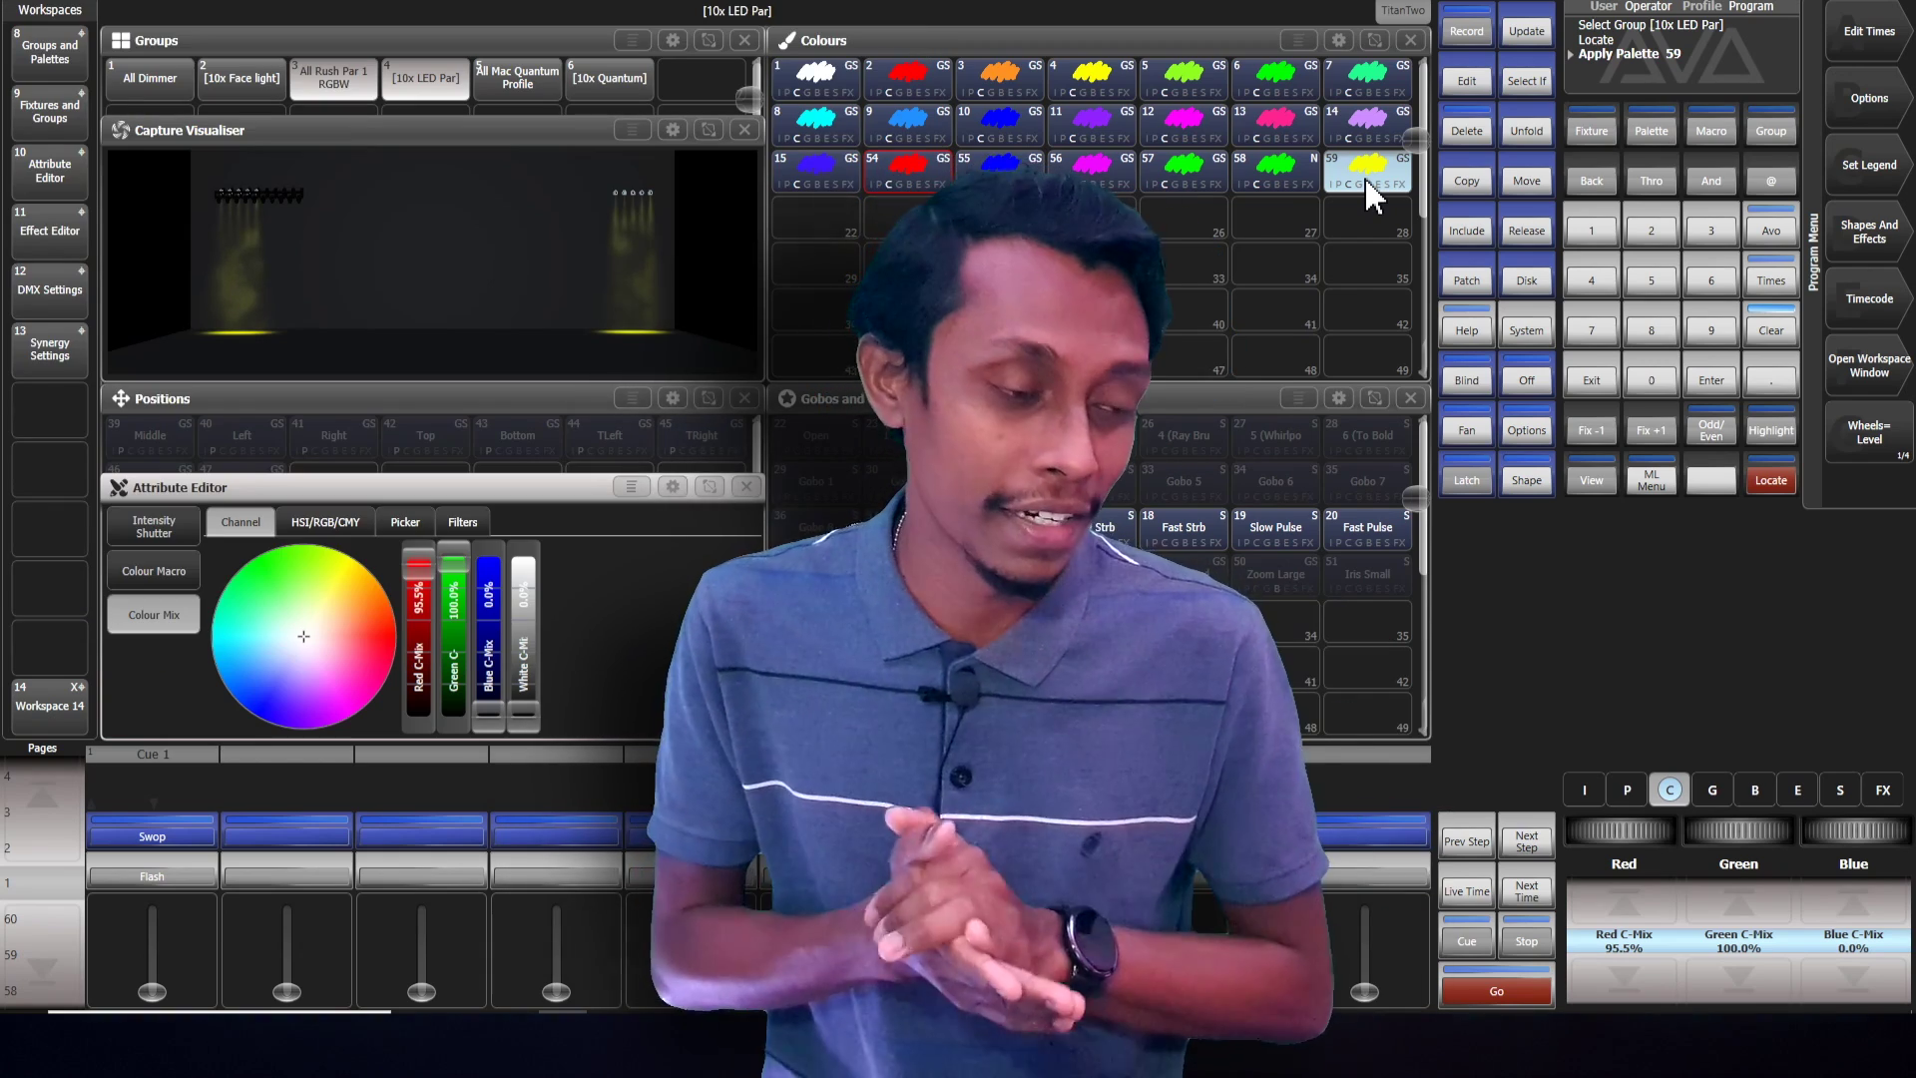
click(1776, 335)
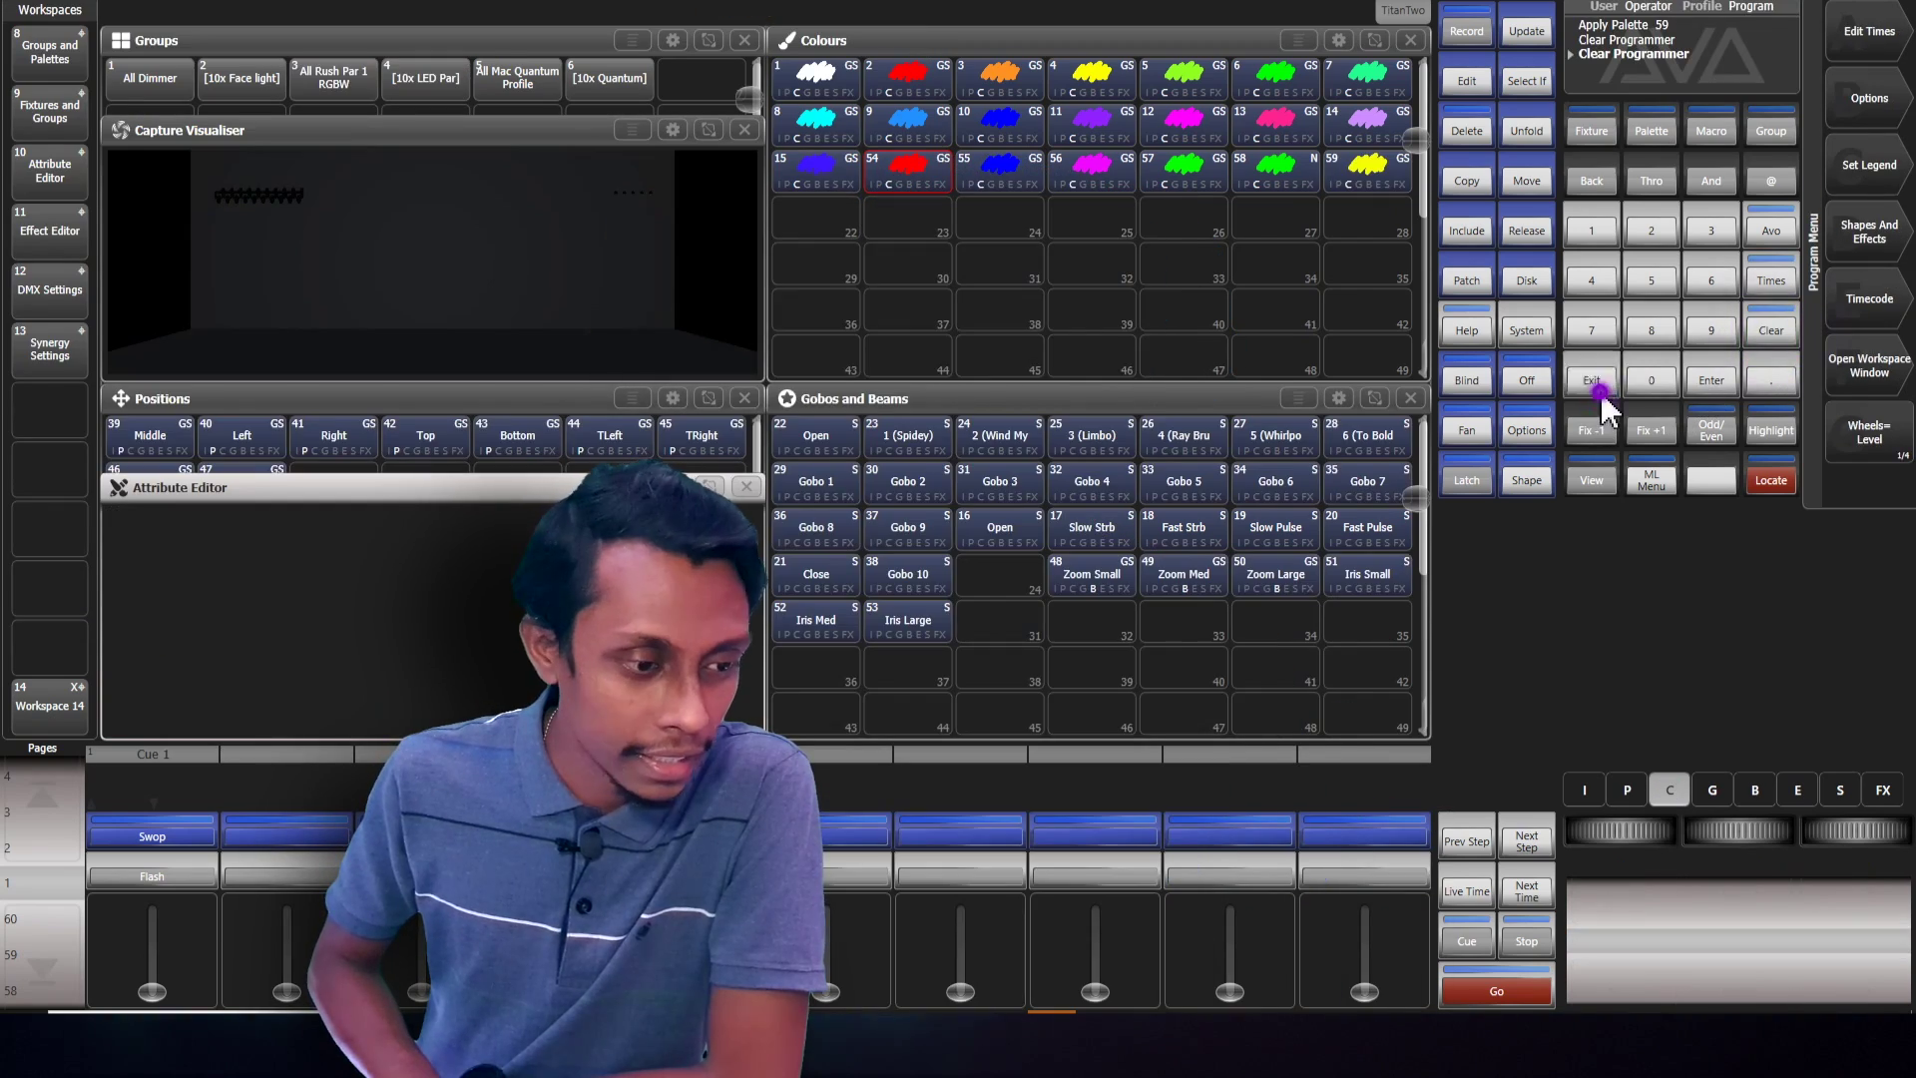
Locate the All Mac Quantum Profile group and apply yellow palette 59 to it
click(521, 88)
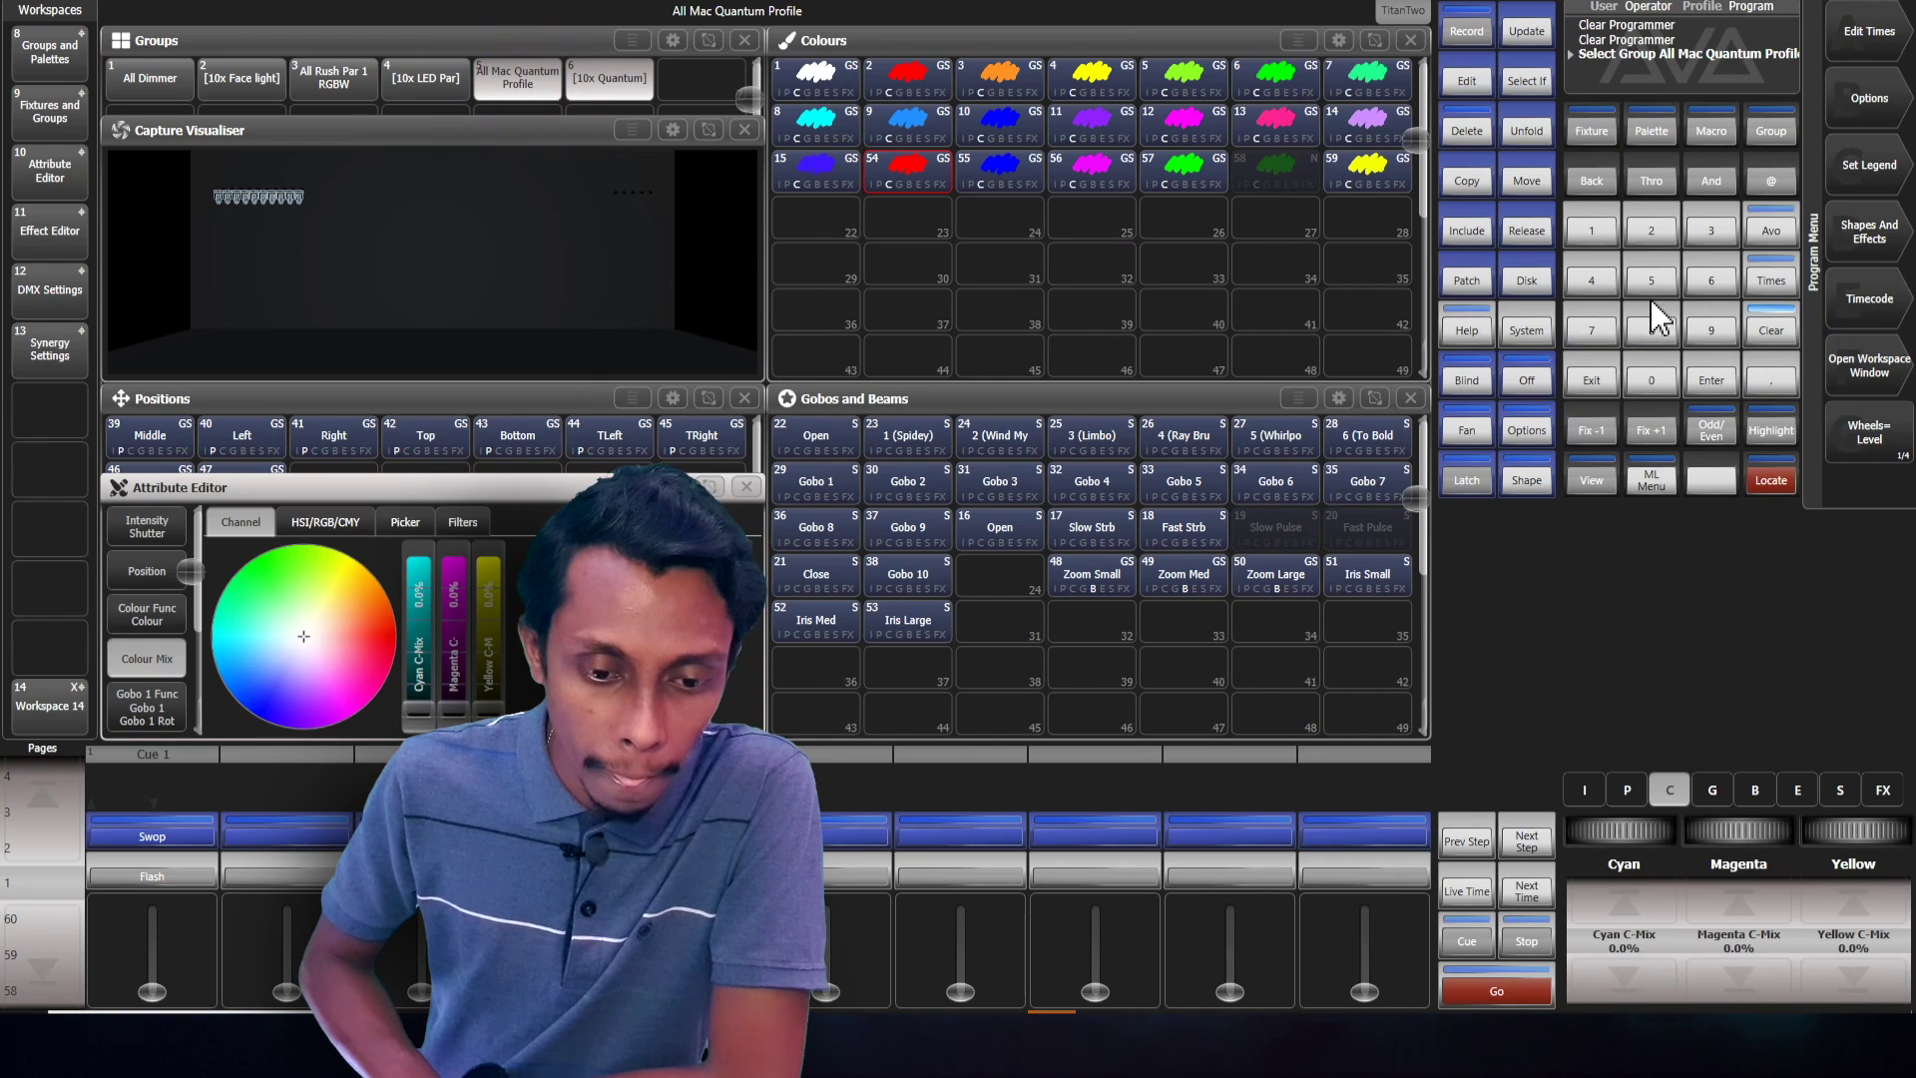
click(1775, 483)
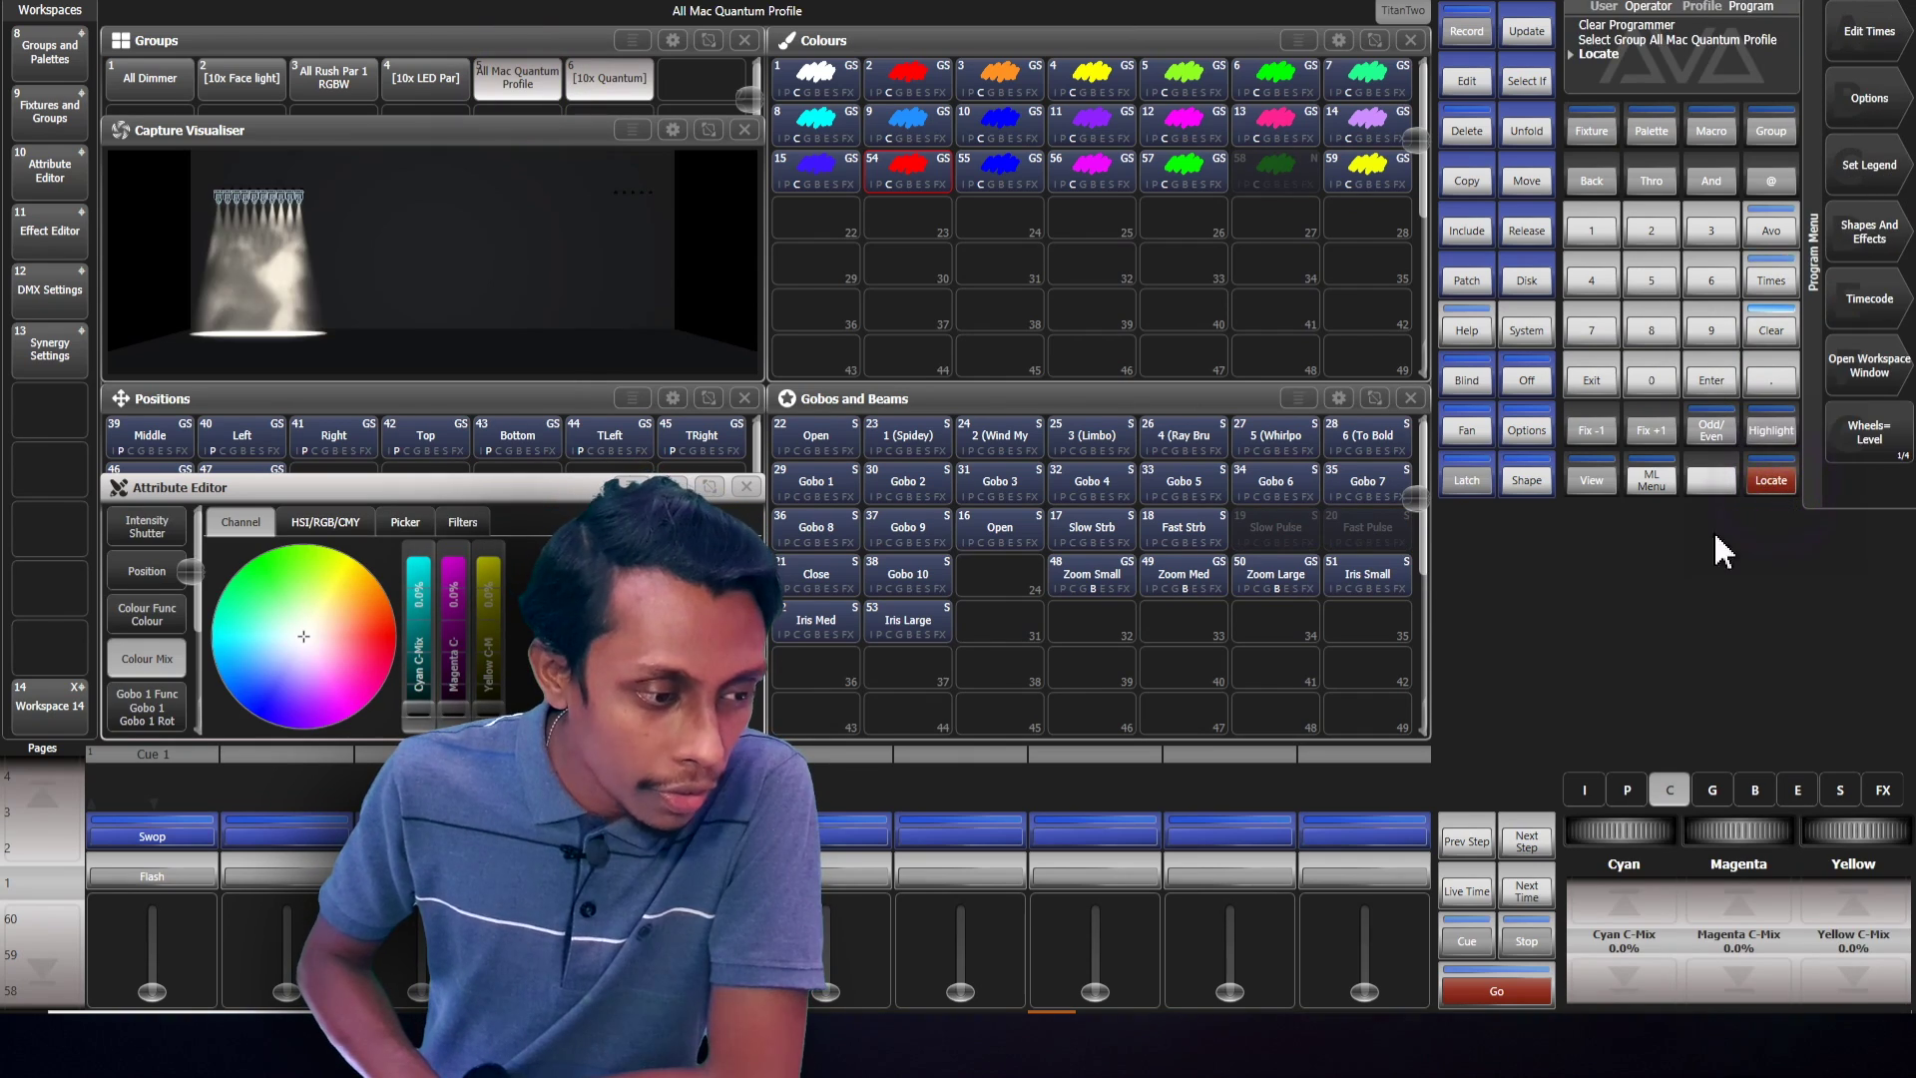
click(1379, 167)
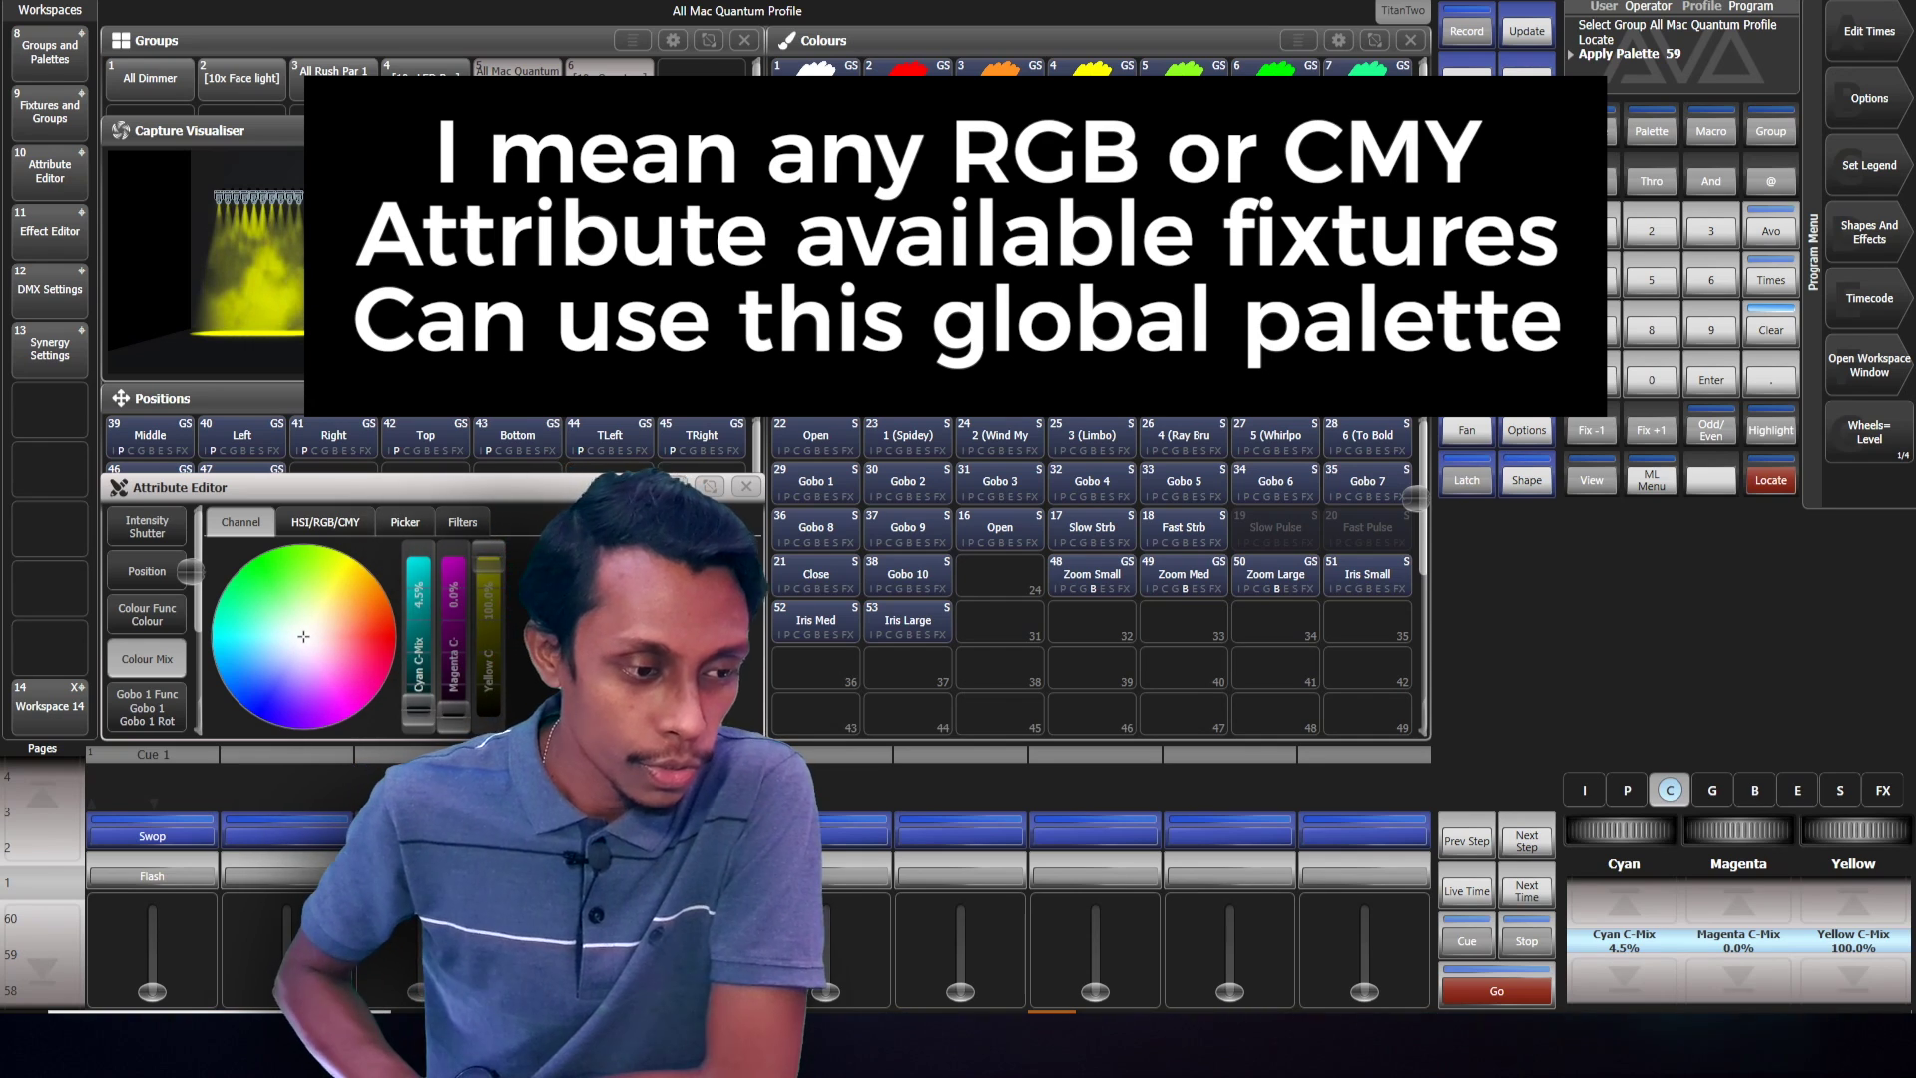
Mix 1.5% cyan and 100% yellow on the Mac Quantum Profiles, record it as a Shared Palette in Colours slot 22, and clear the programmer
click(319, 614)
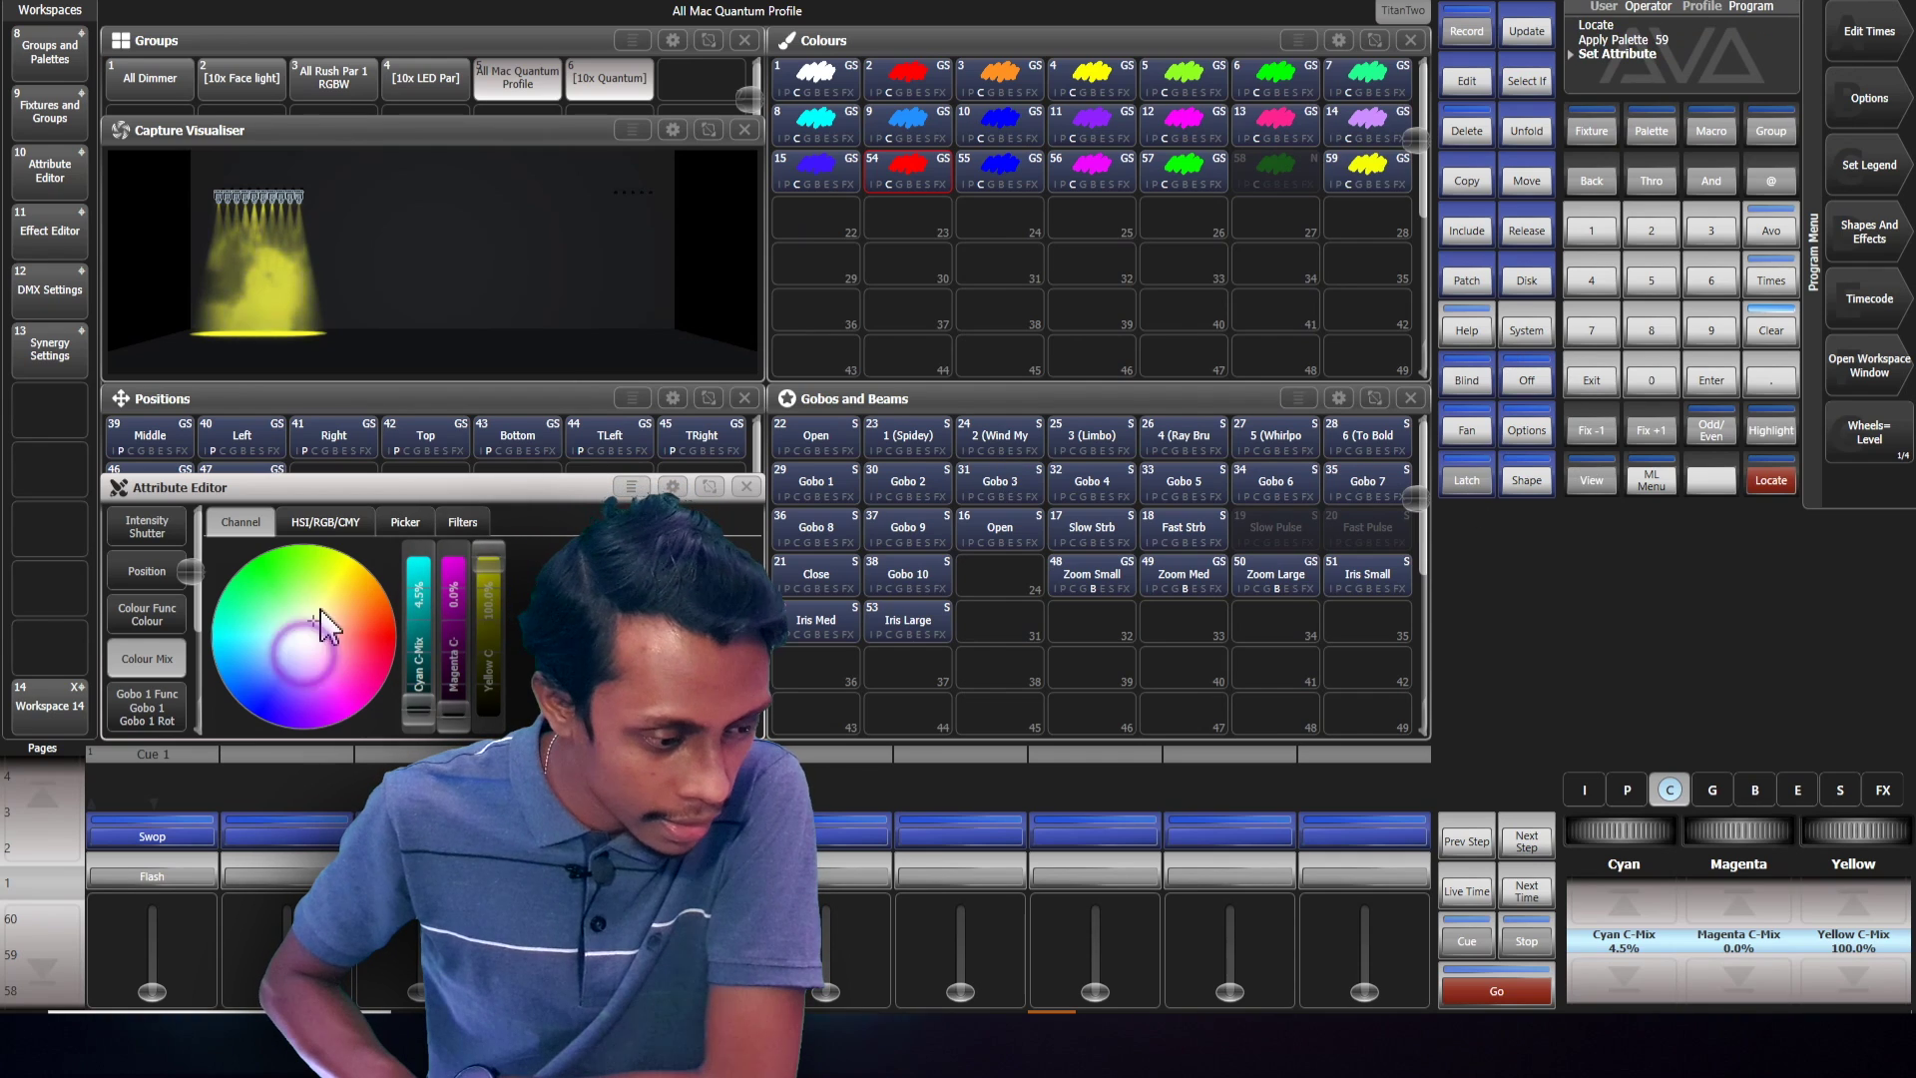
drag(364, 539, 357, 525)
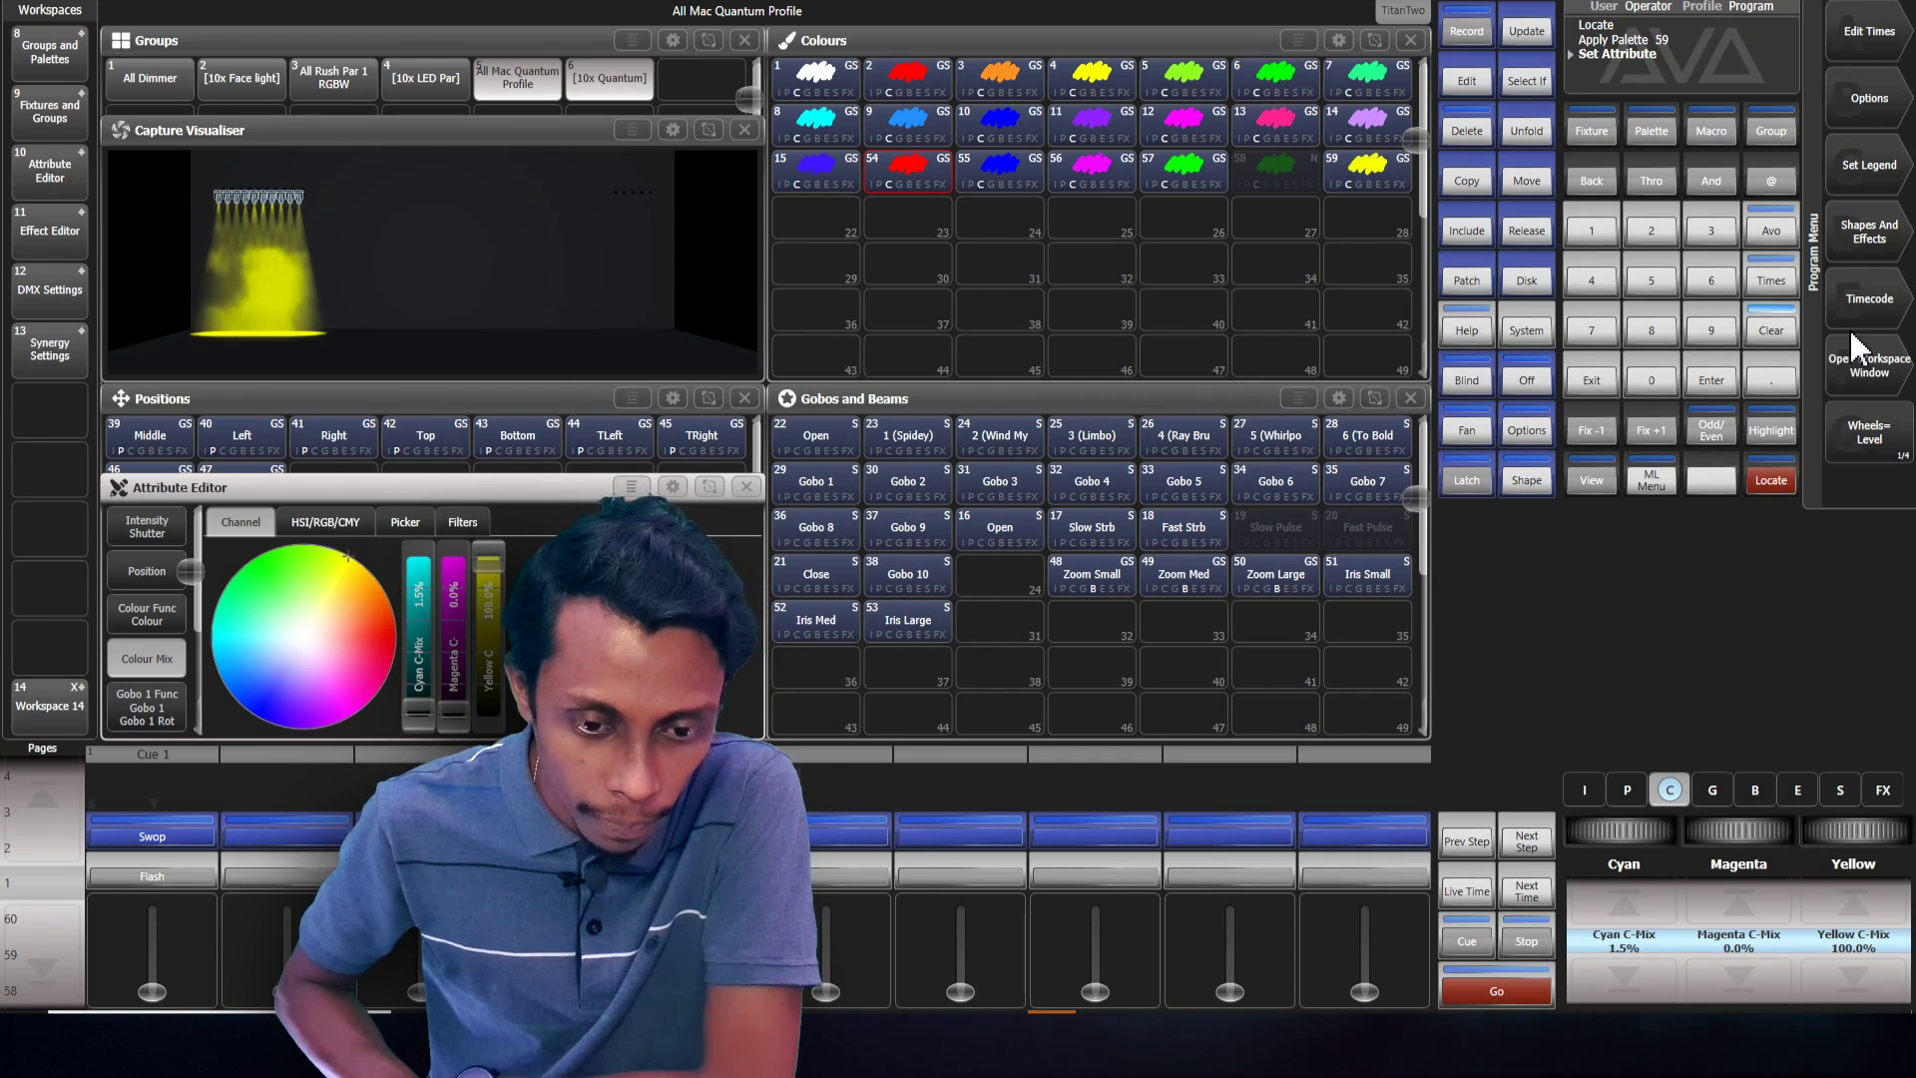
click(824, 237)
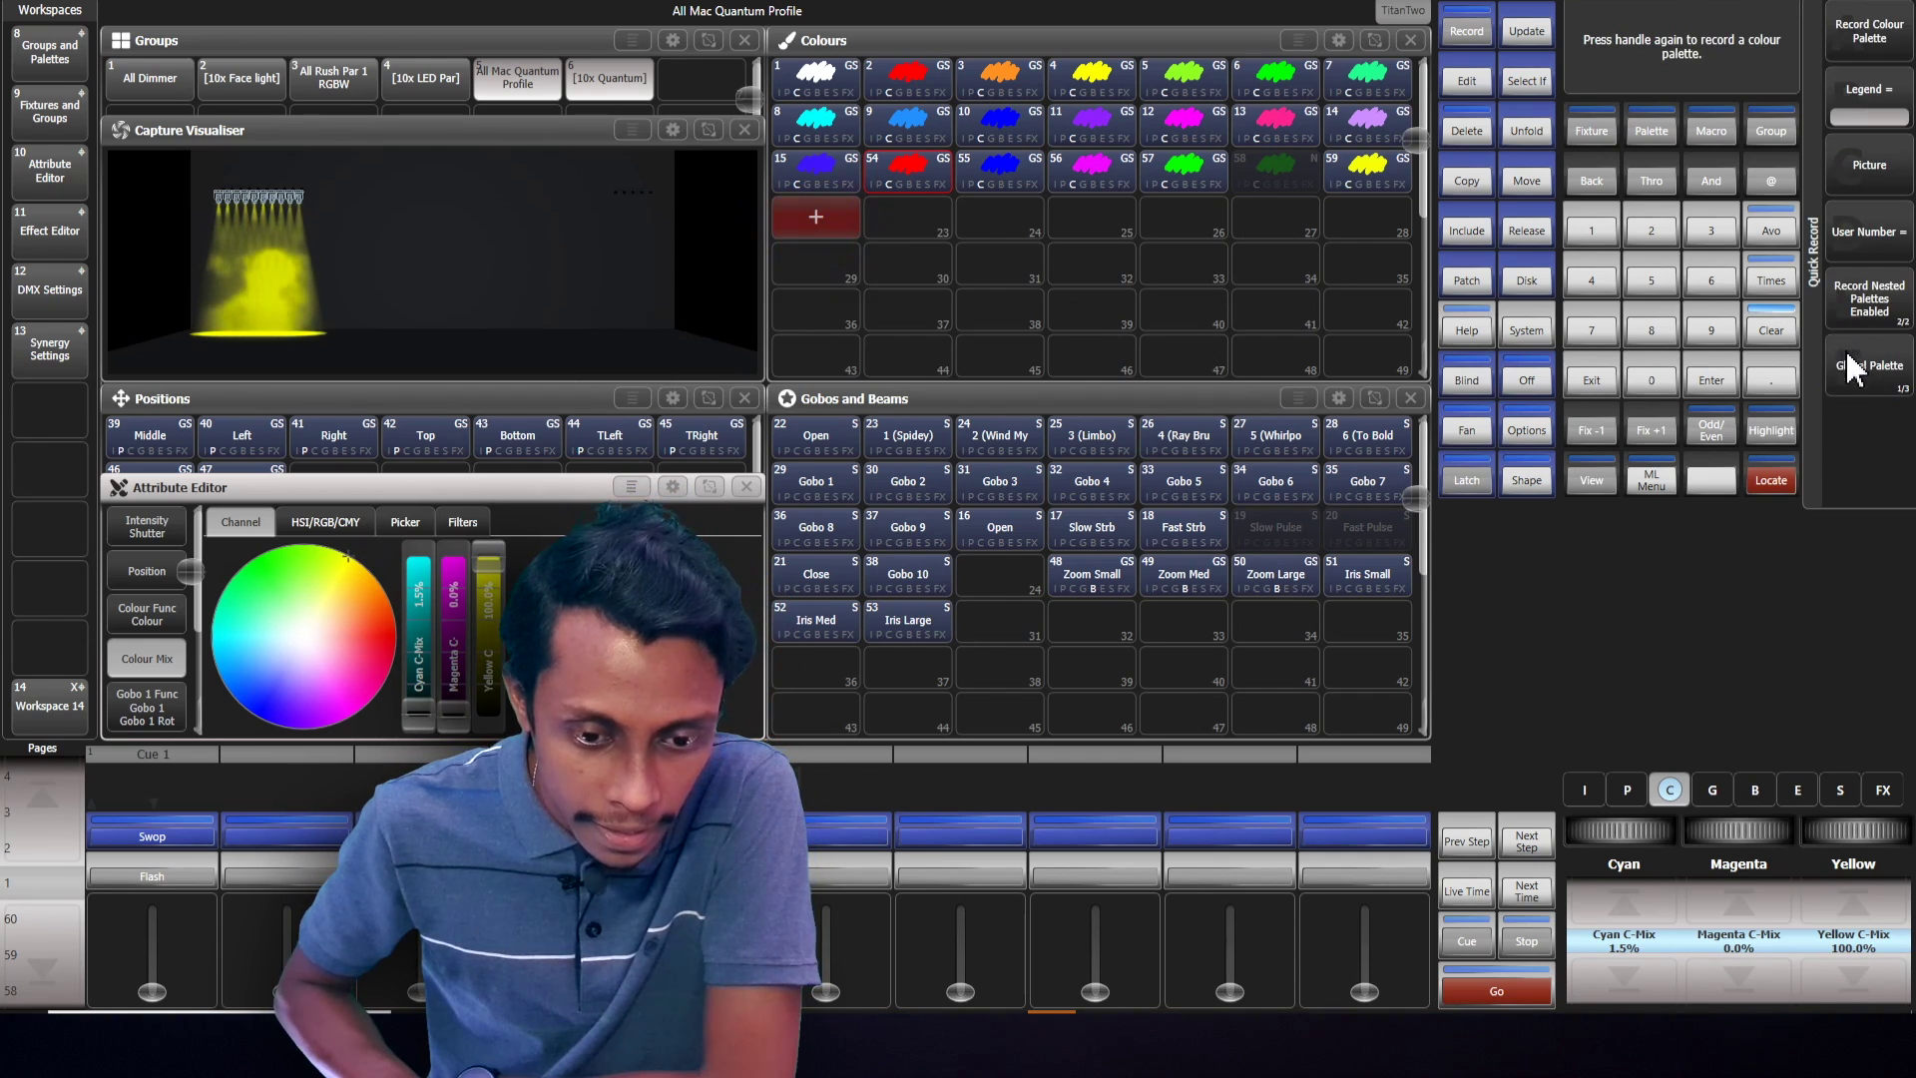
click(828, 217)
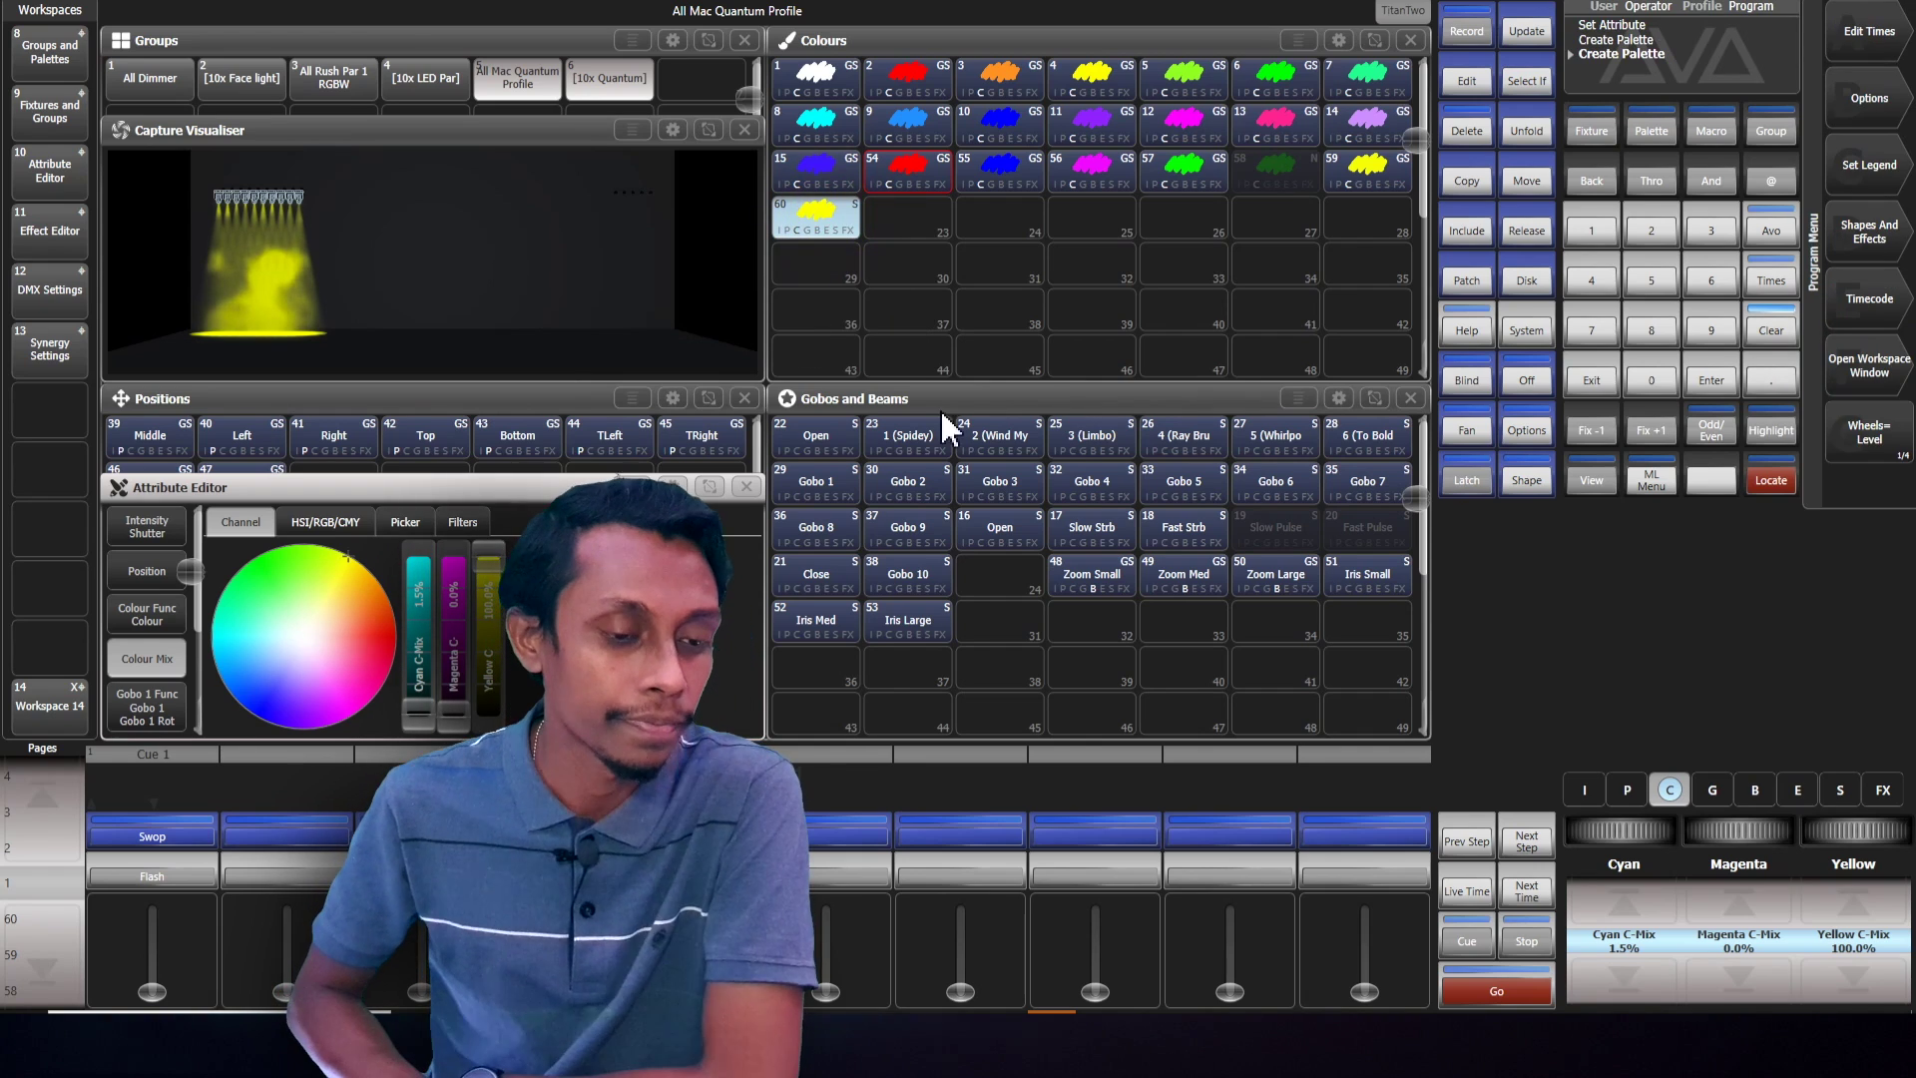
click(1774, 332)
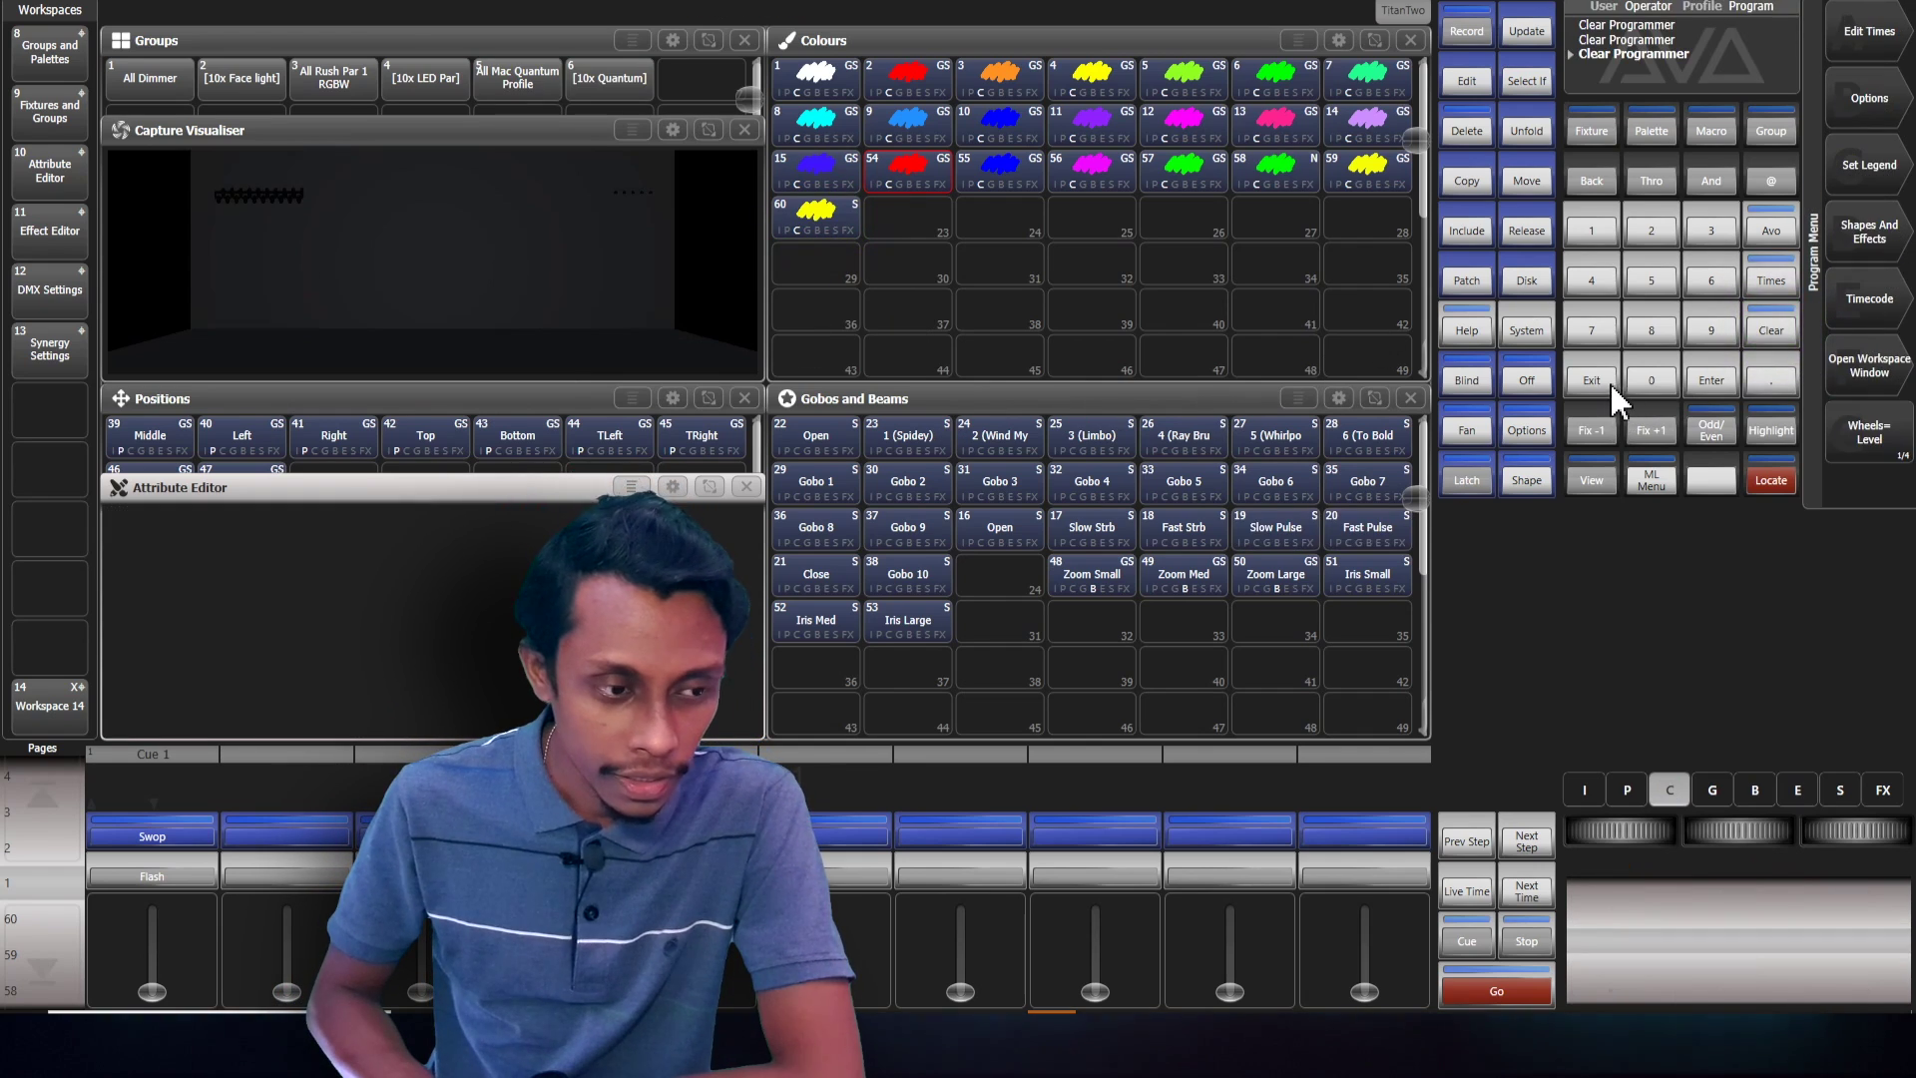
Locate the [10x LED Par] group and try applying the shared yellow palette 60 to it
click(439, 74)
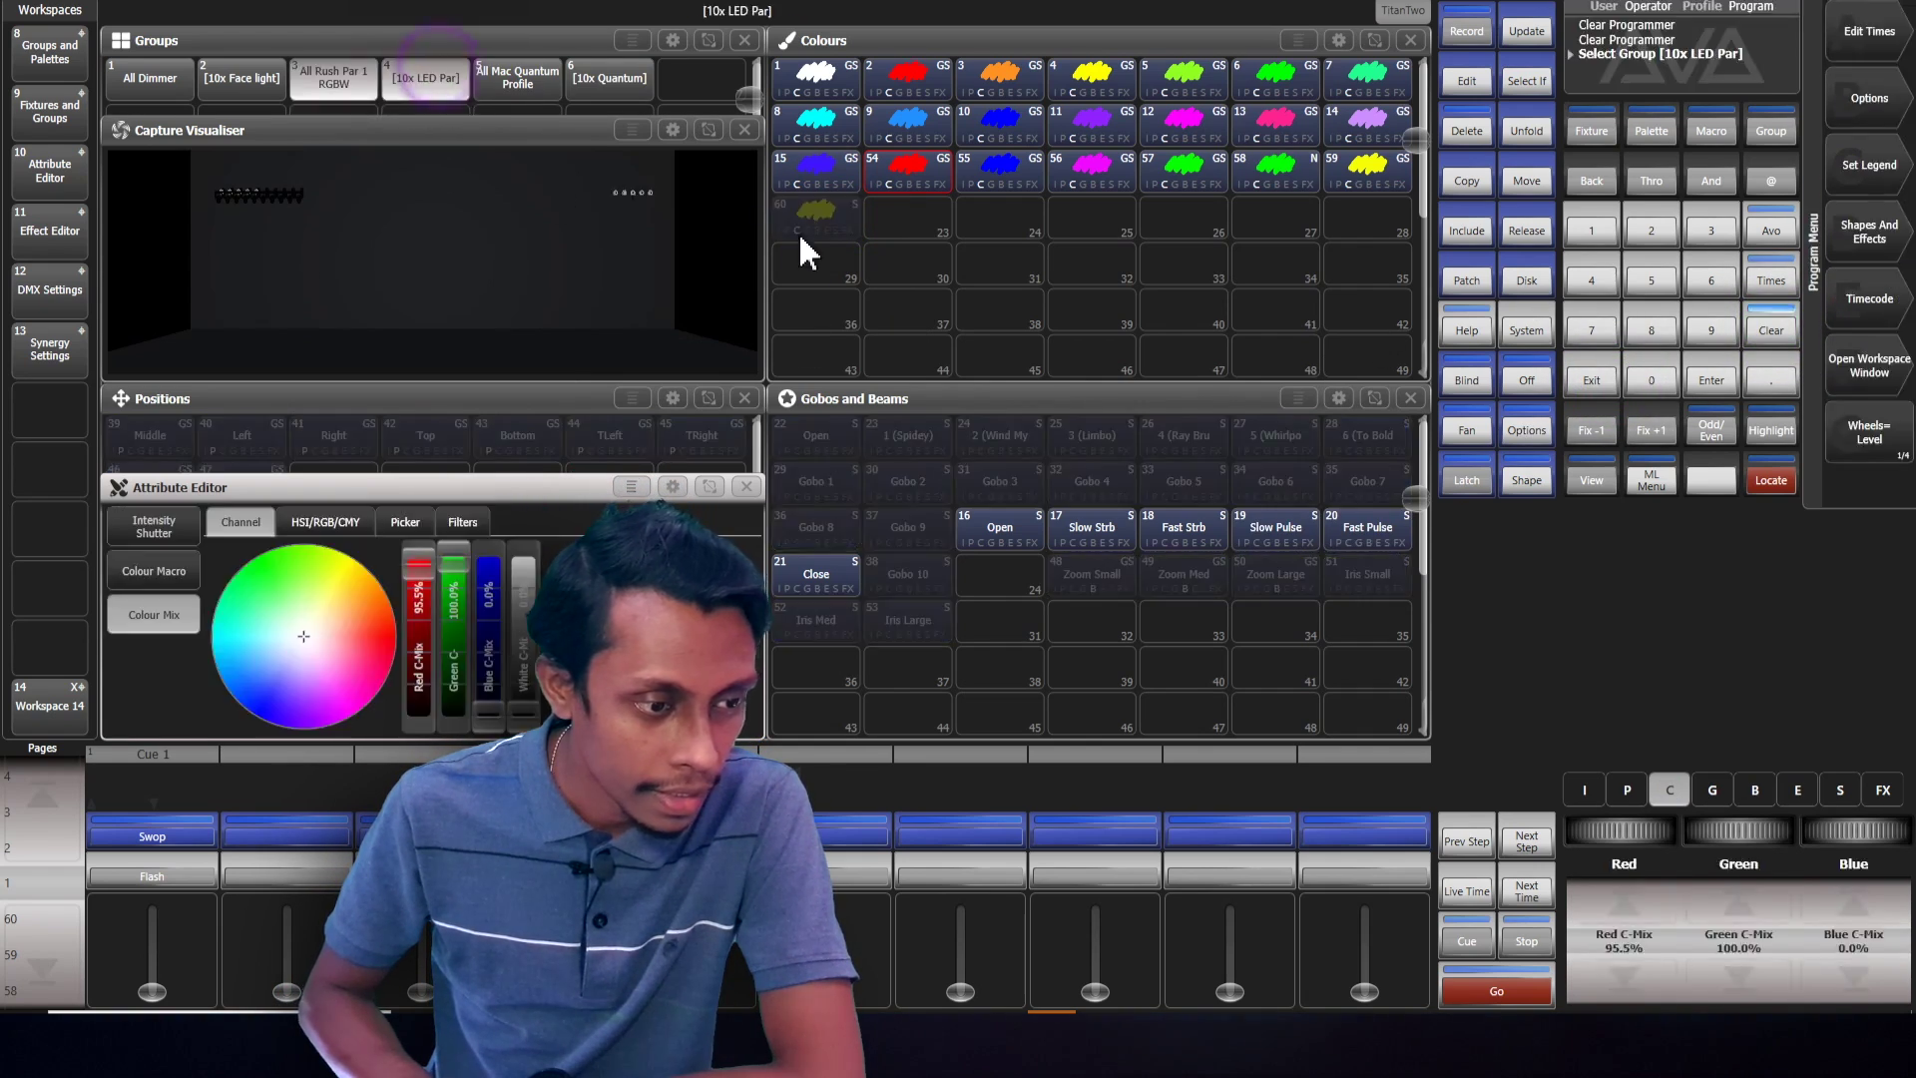
click(1769, 480)
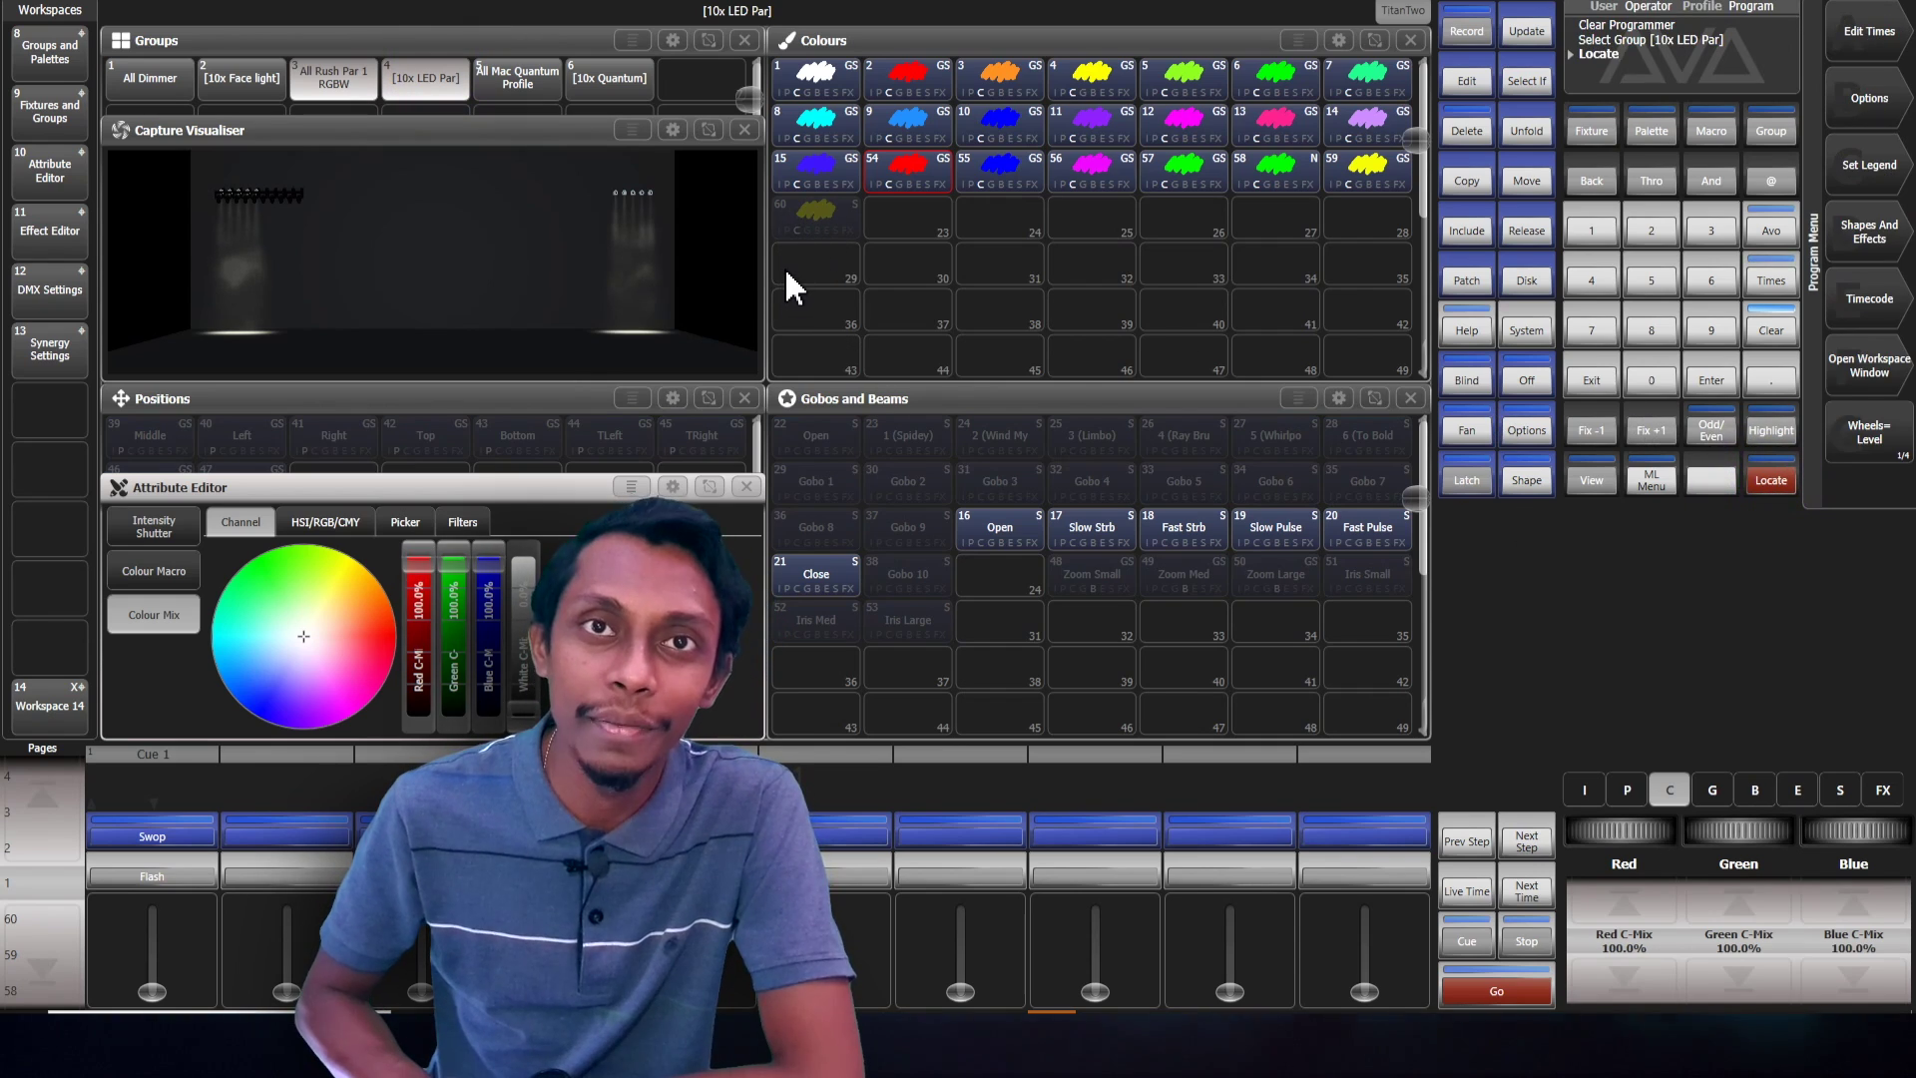
click(816, 212)
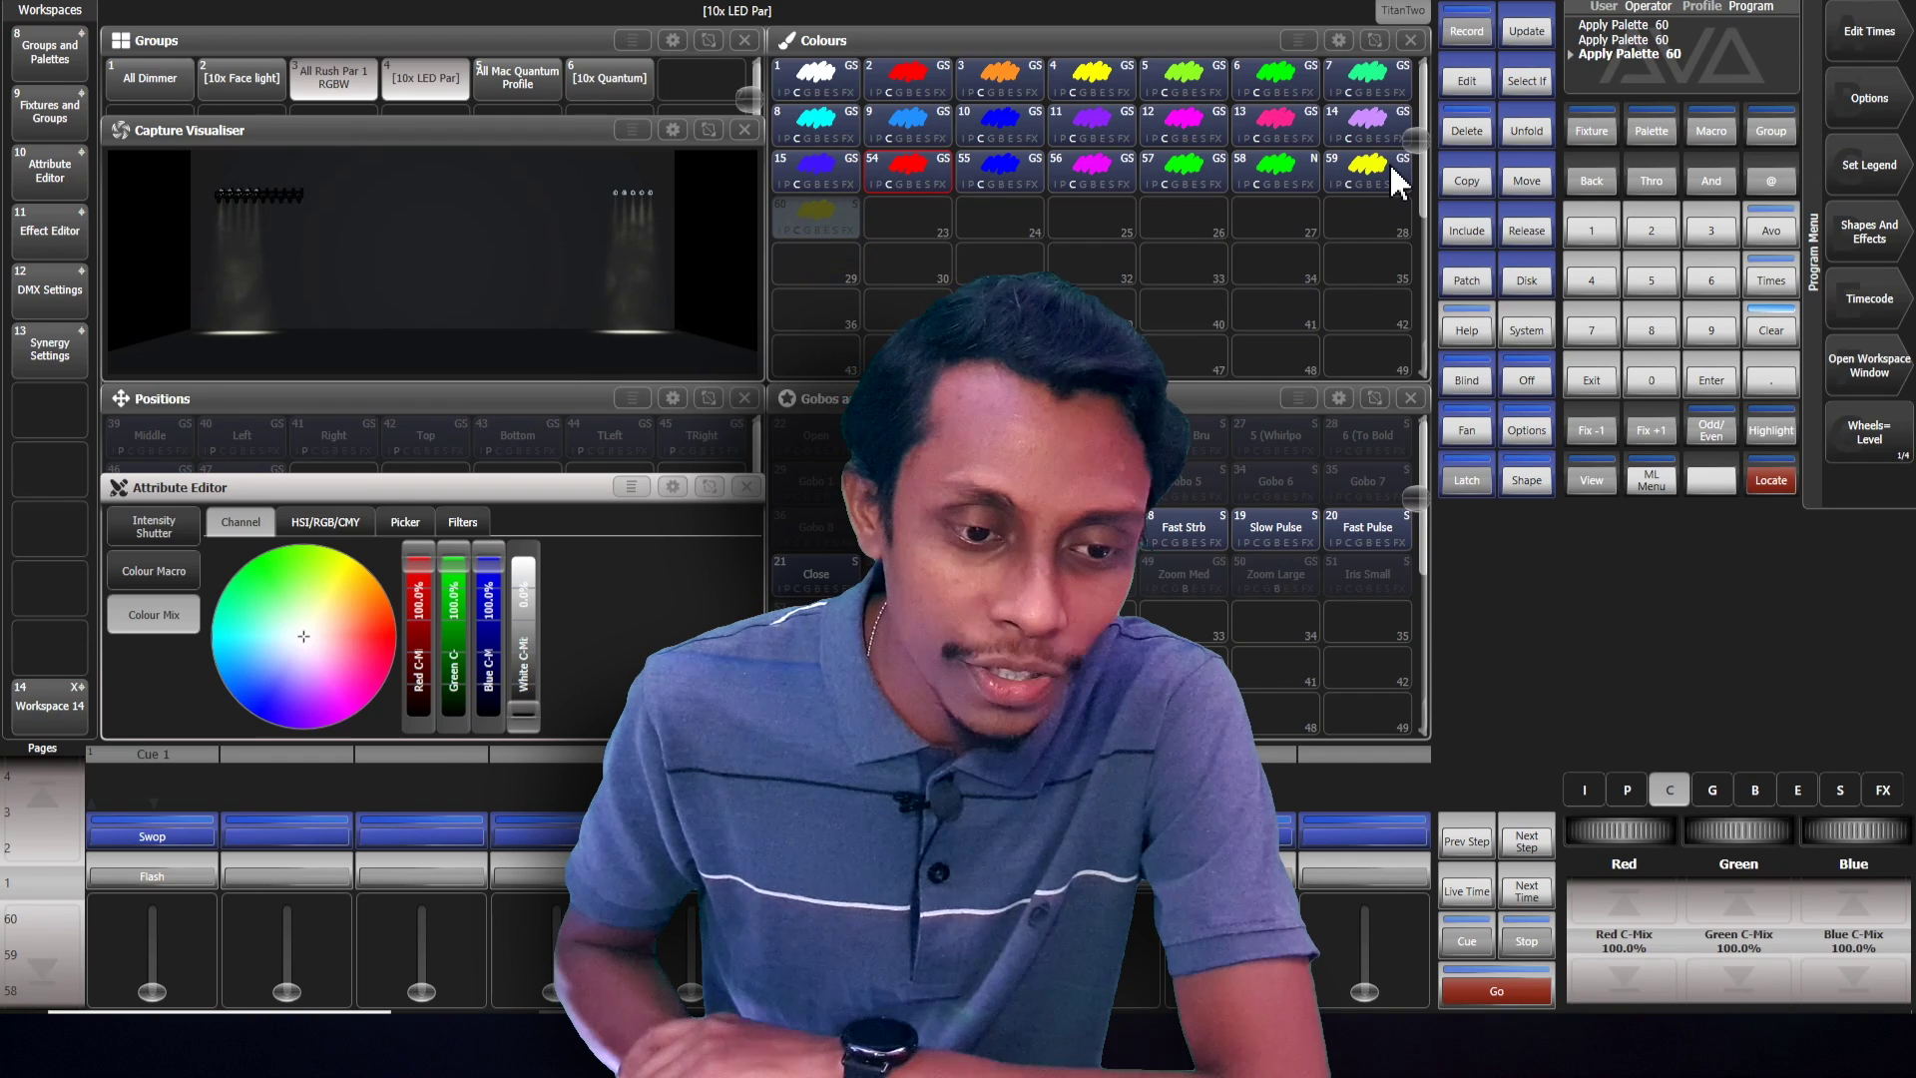
Test palettes 59, 58, 57, 56 and 55 one after another on the LED Par group, and clear the programmer
click(1392, 166)
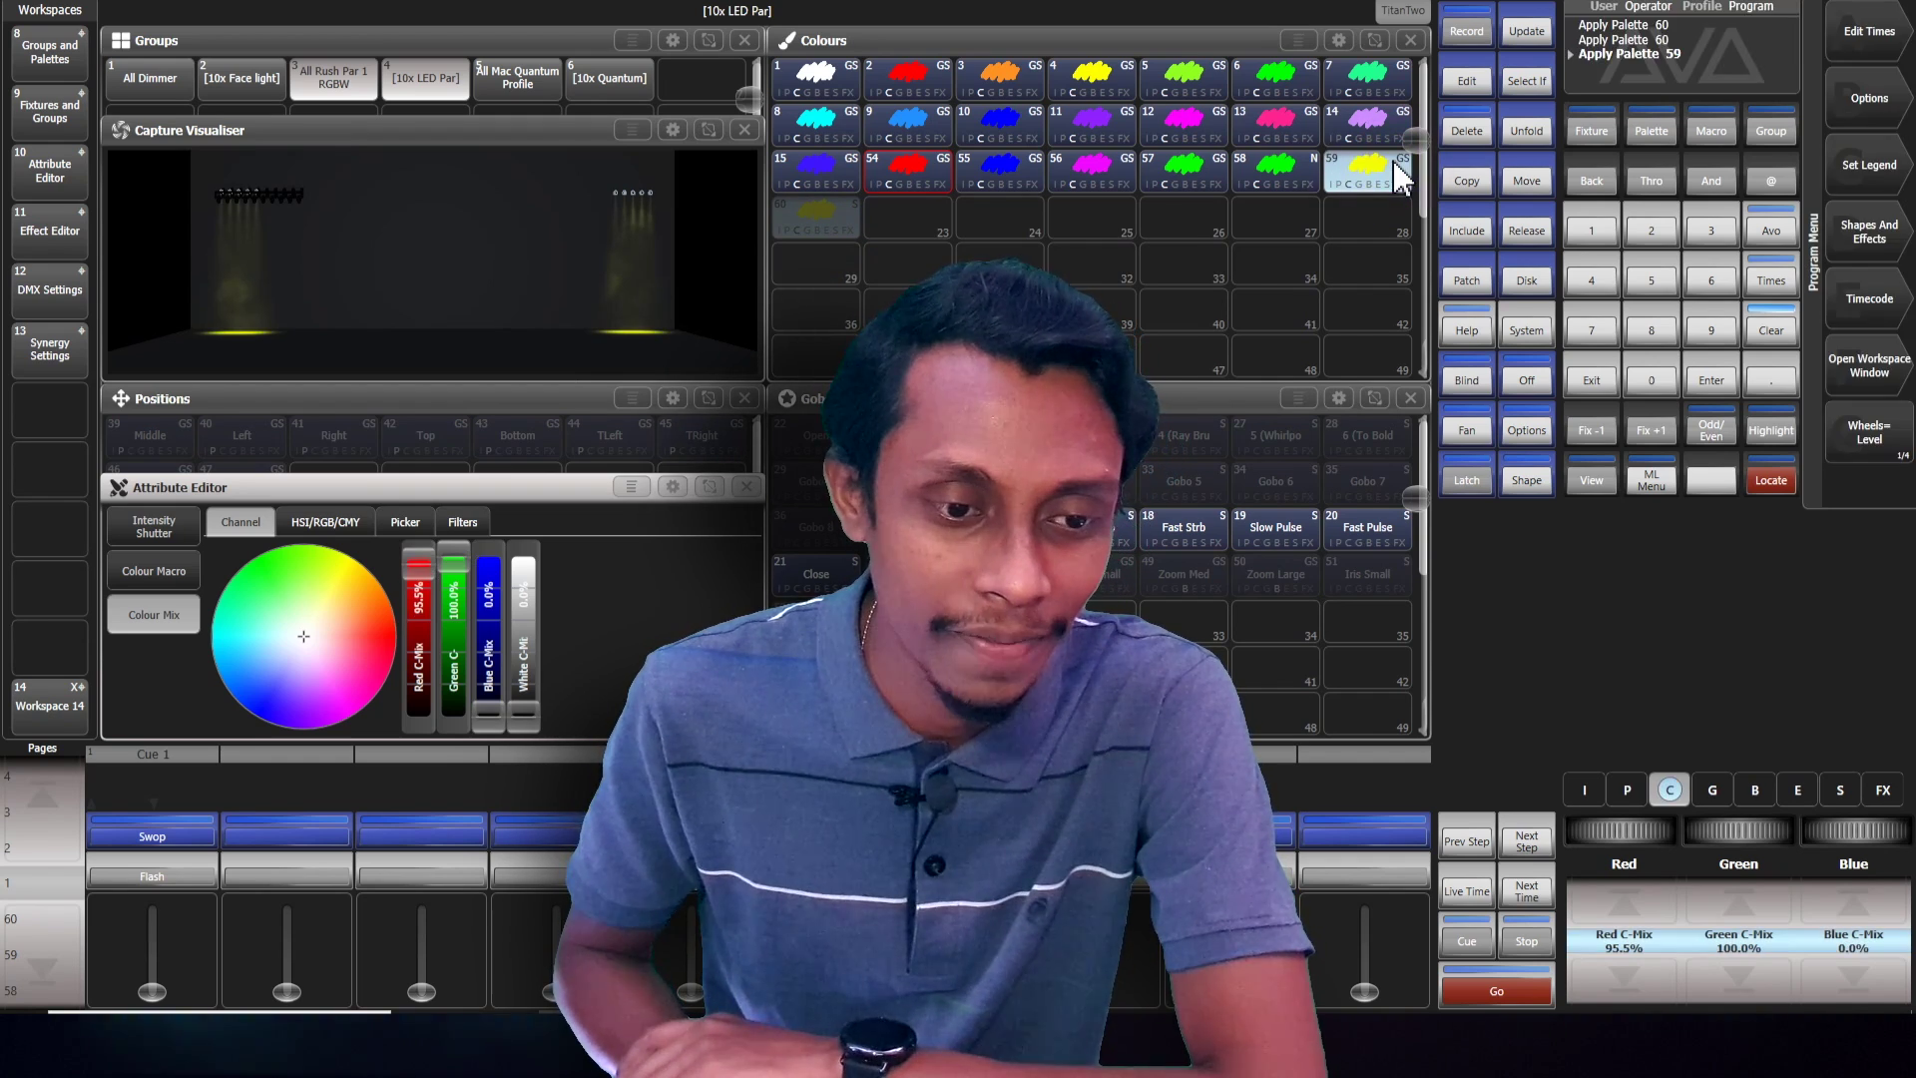
click(1273, 187)
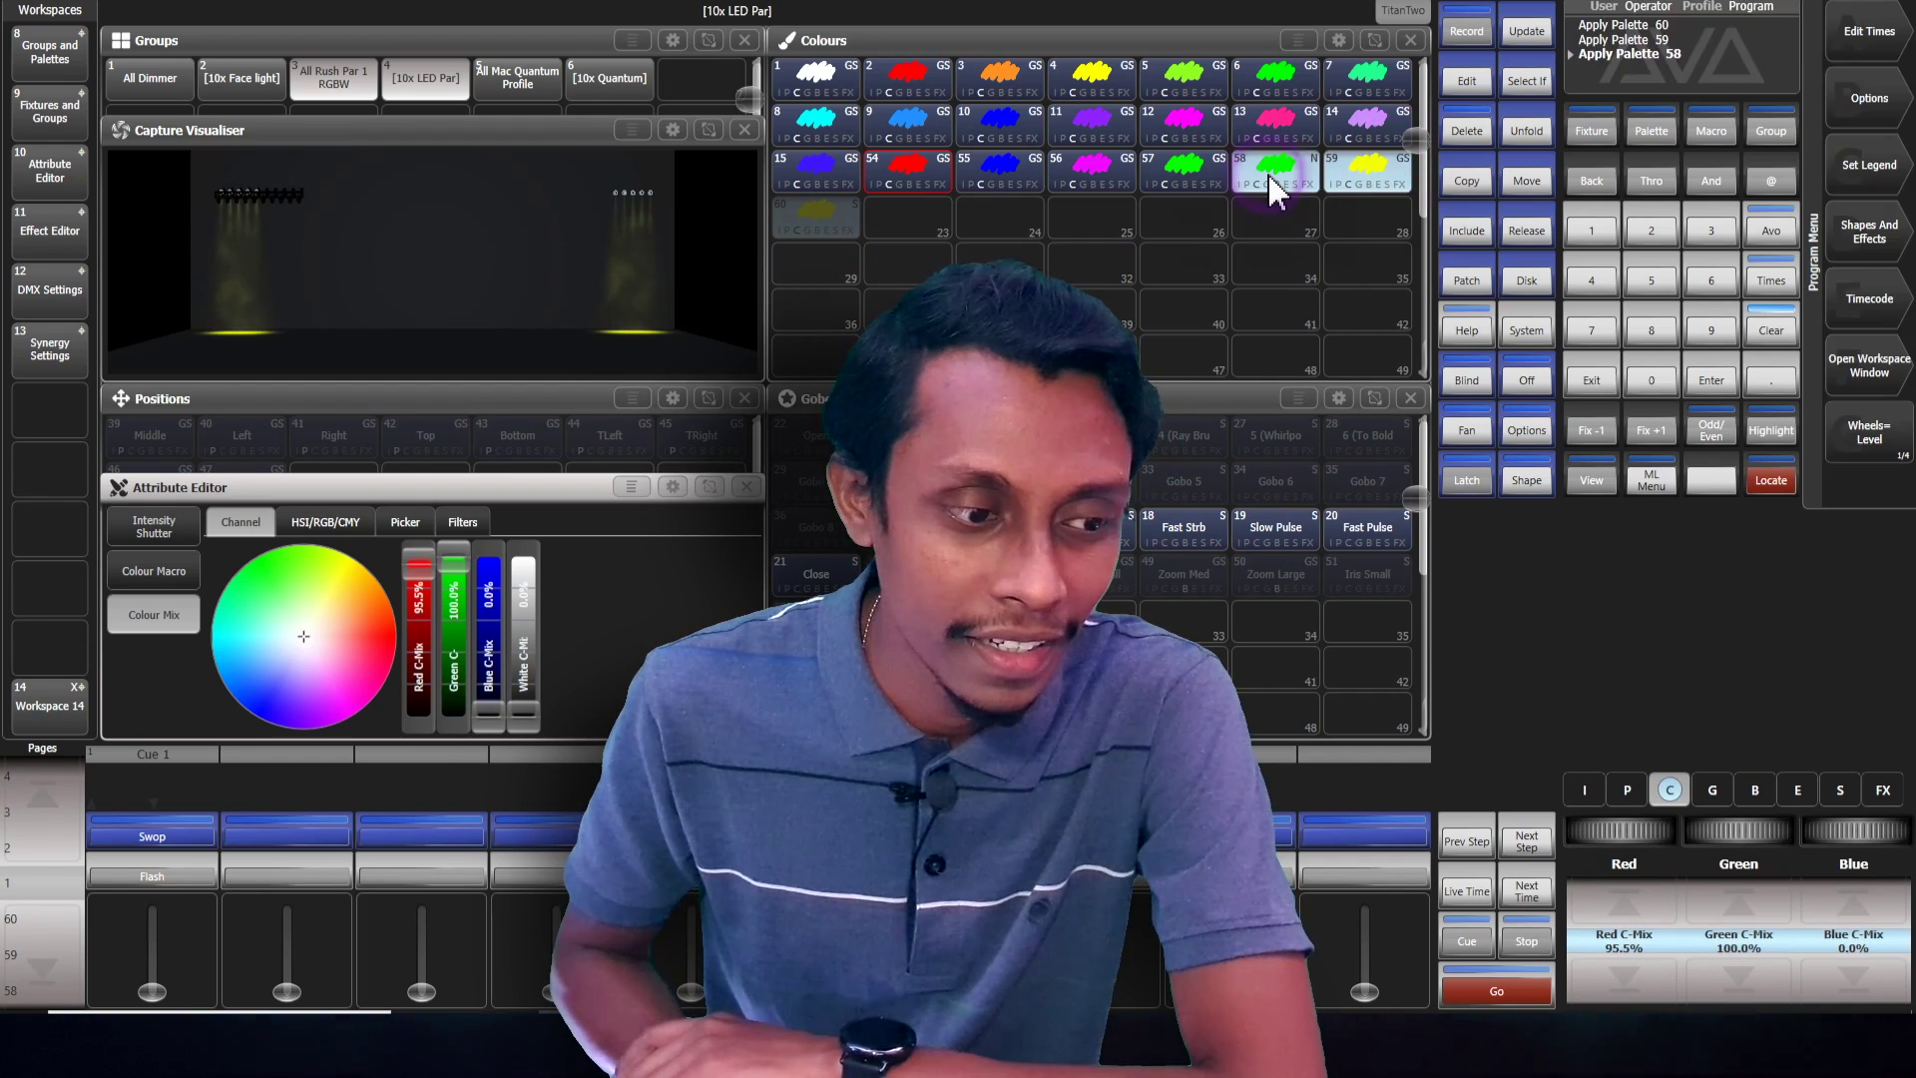
click(1193, 176)
click(1116, 181)
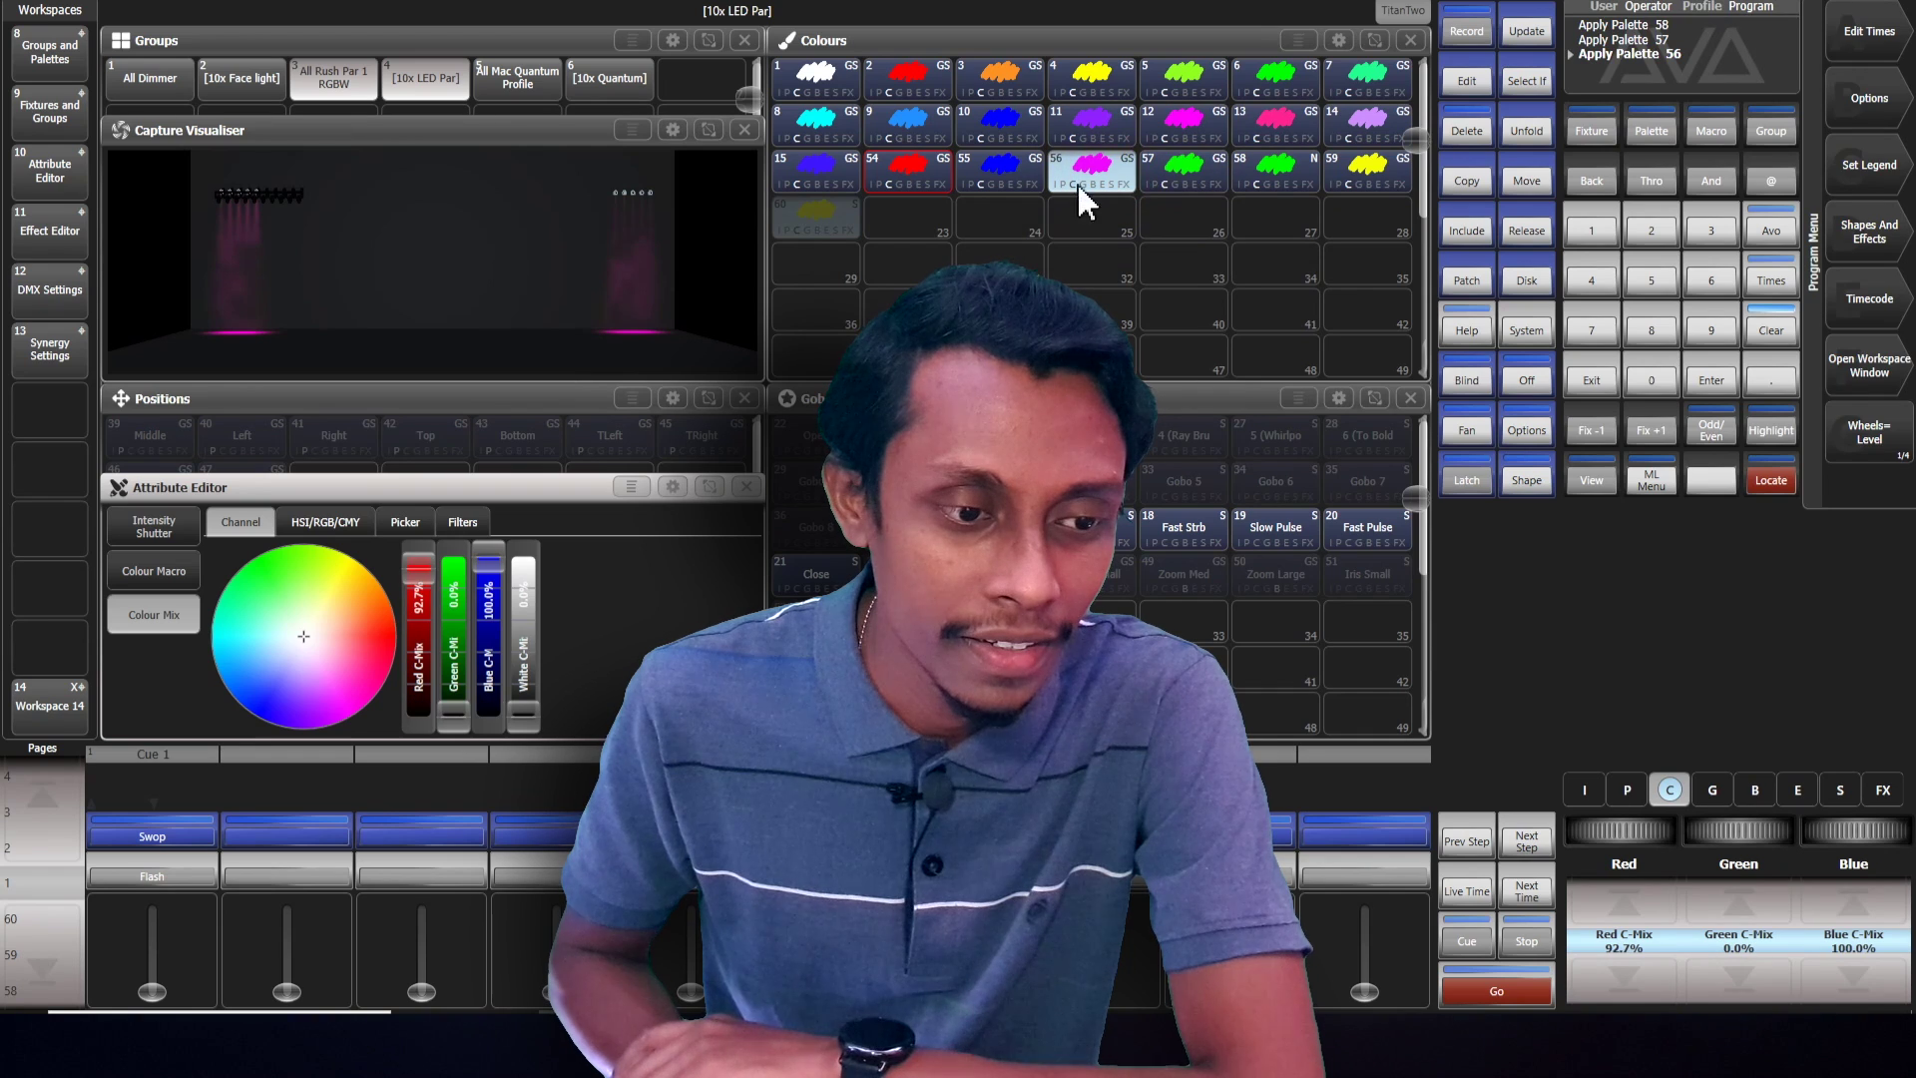
click(1016, 180)
click(1772, 330)
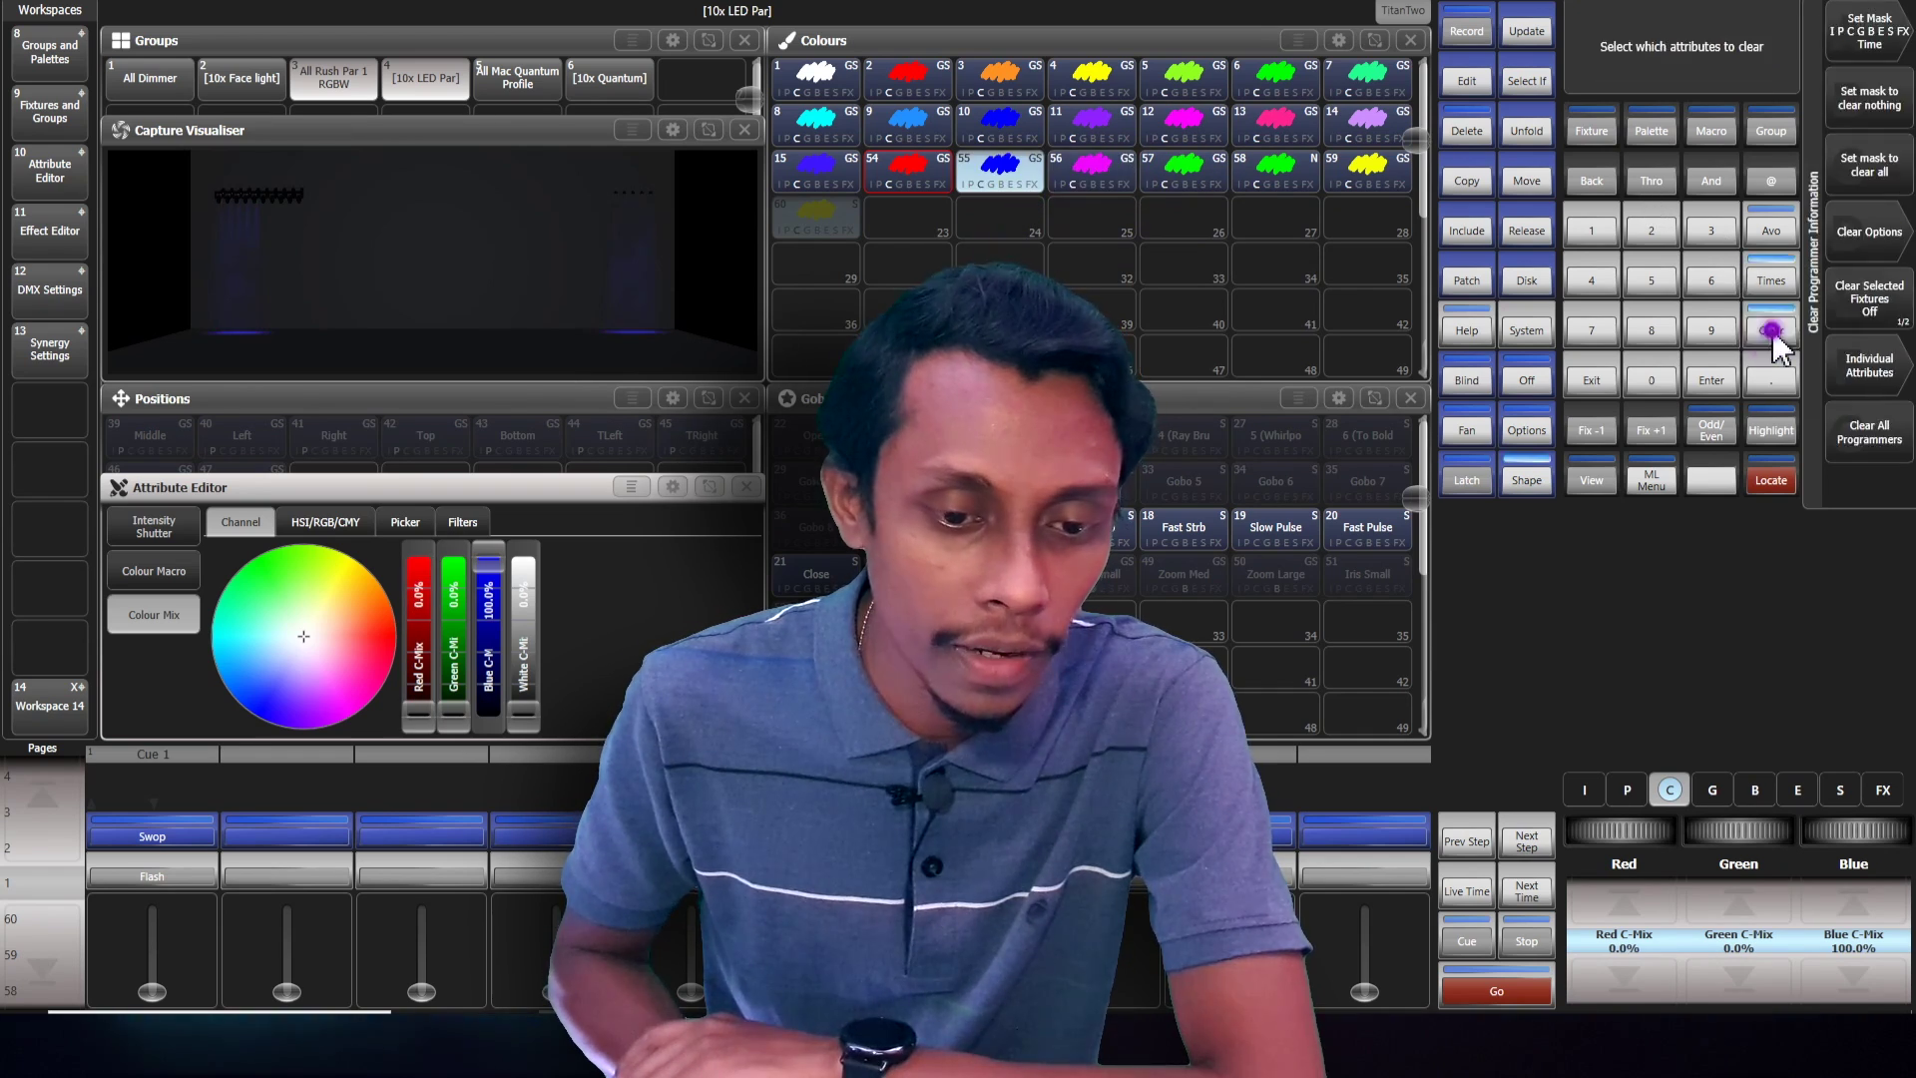
click(1772, 330)
Locate the All Mac Quantum Profile group and test the shared yellow palette 60 on it
click(518, 77)
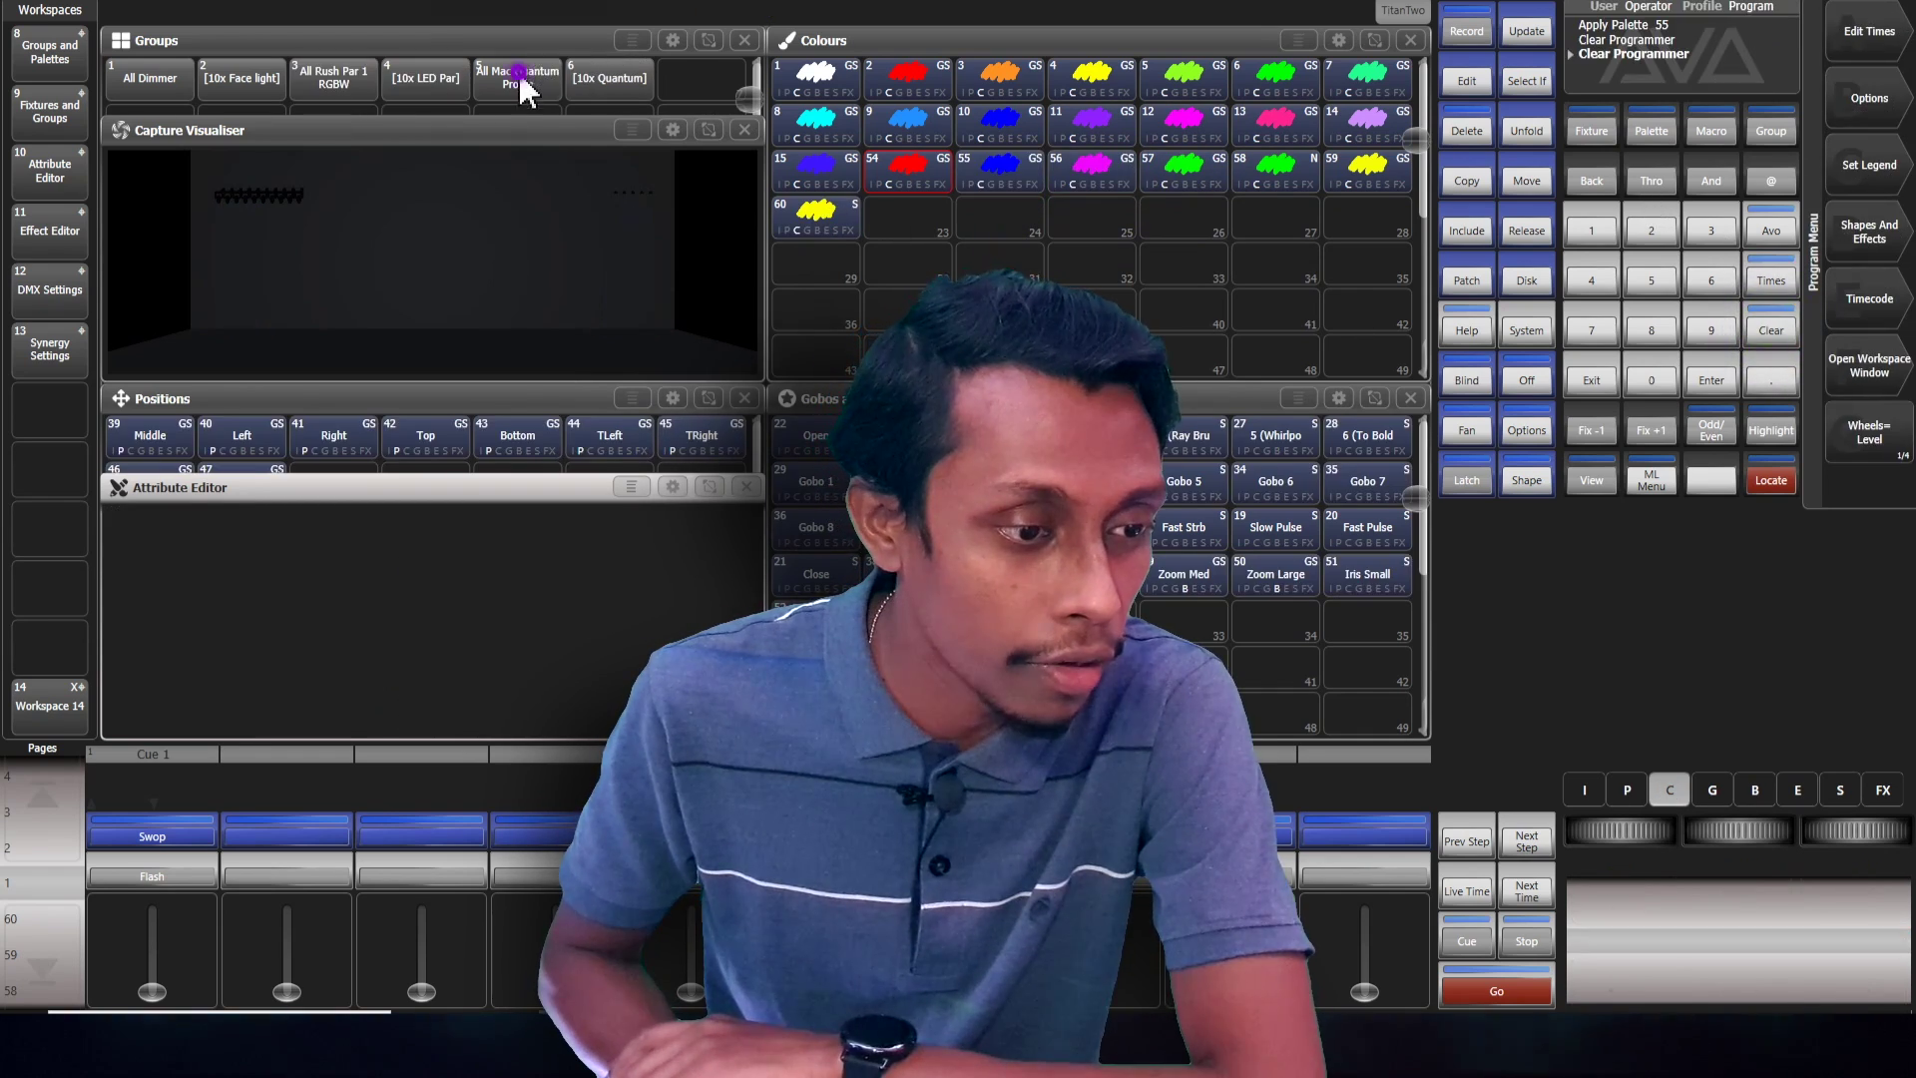
click(1779, 487)
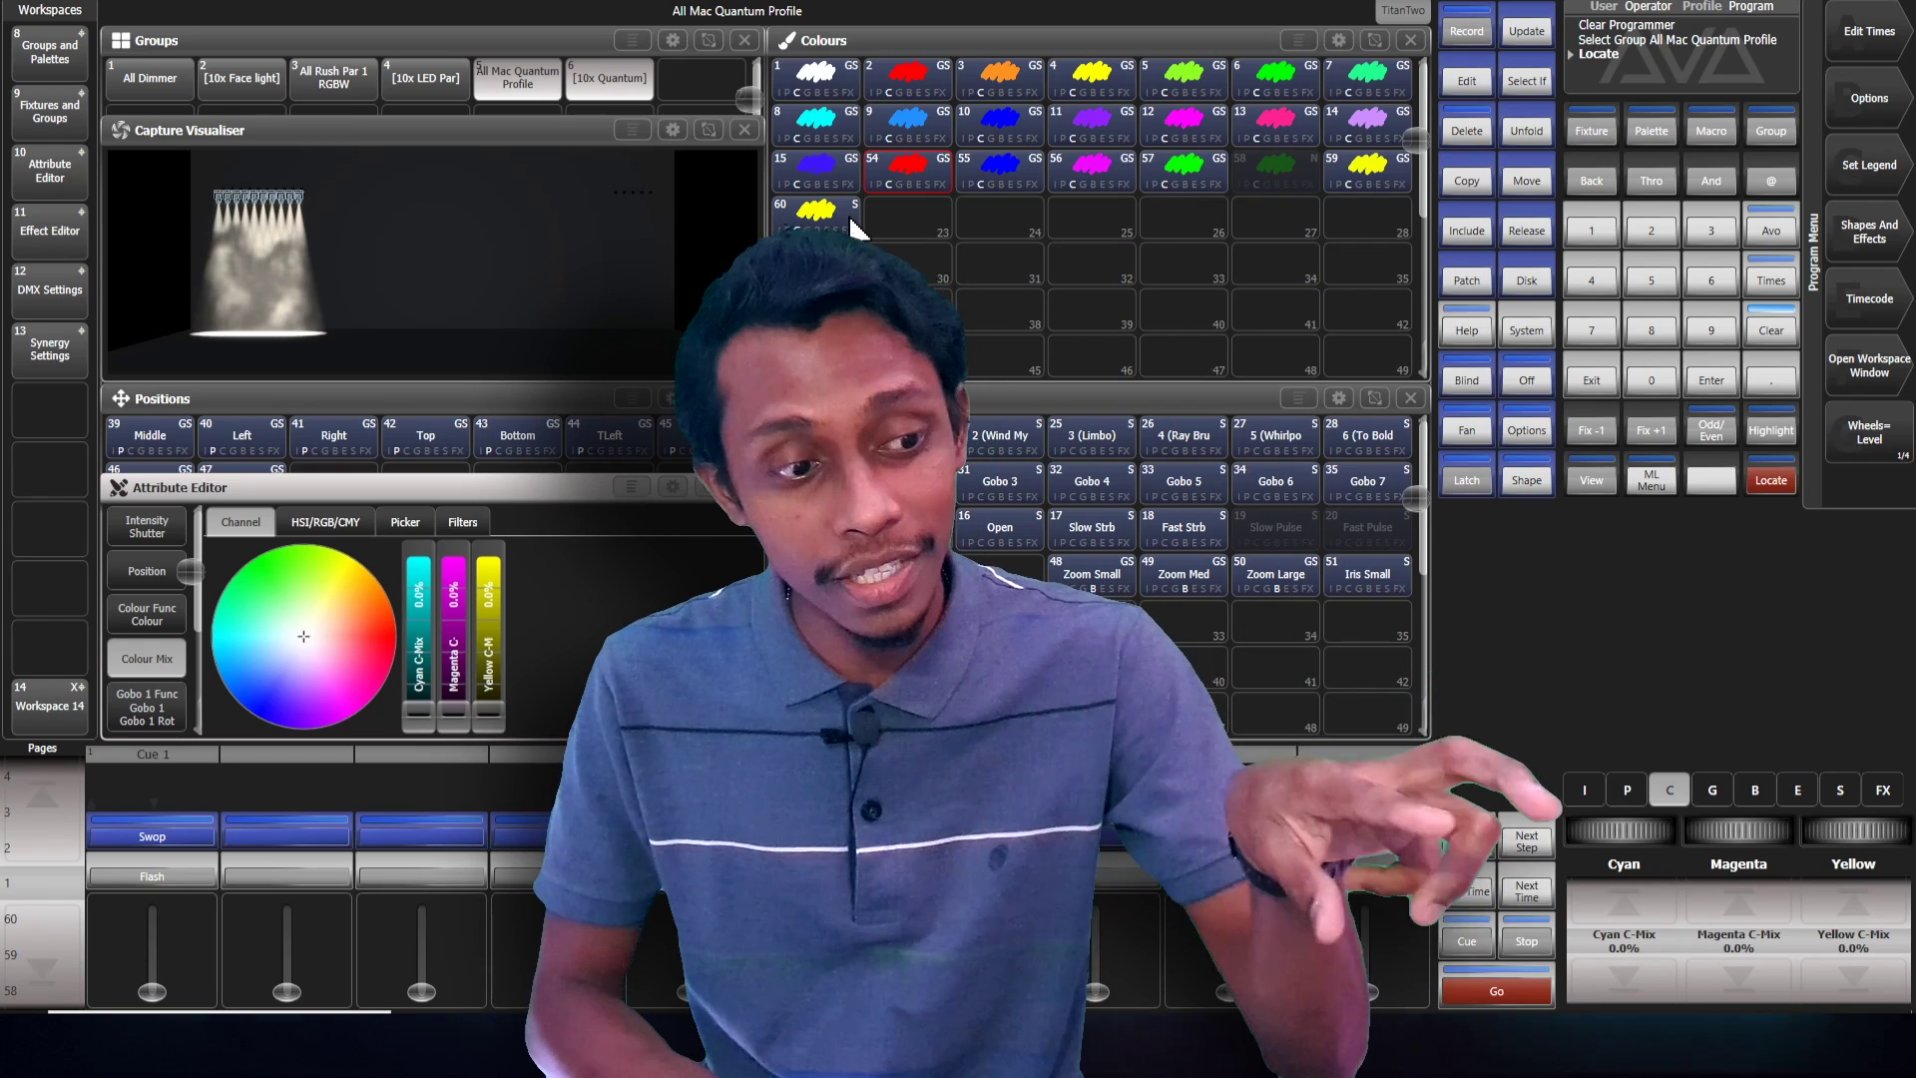
click(847, 224)
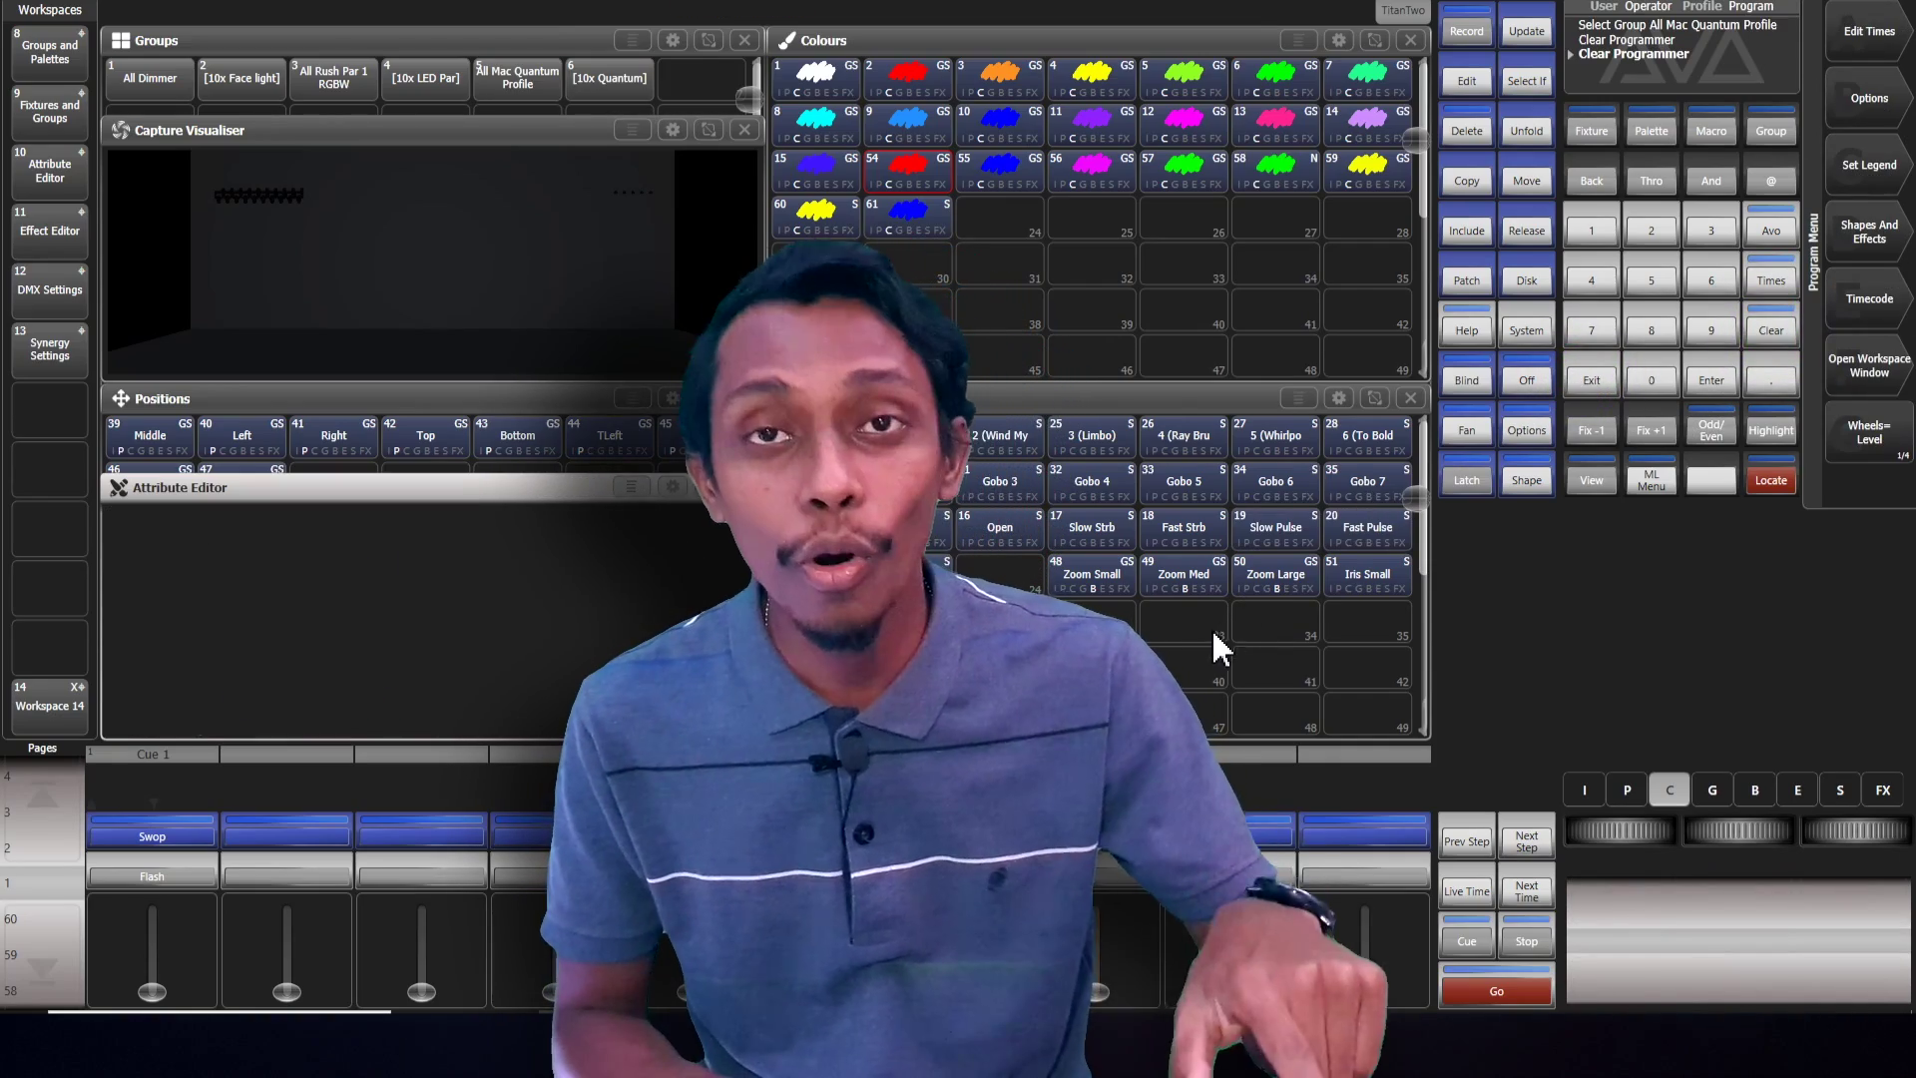
Locate the Mac Quantum Profiles and preview the position palettes Top, Right, Left, Middle, Top, Bottom, TLeft and TRight on them
click(1771, 480)
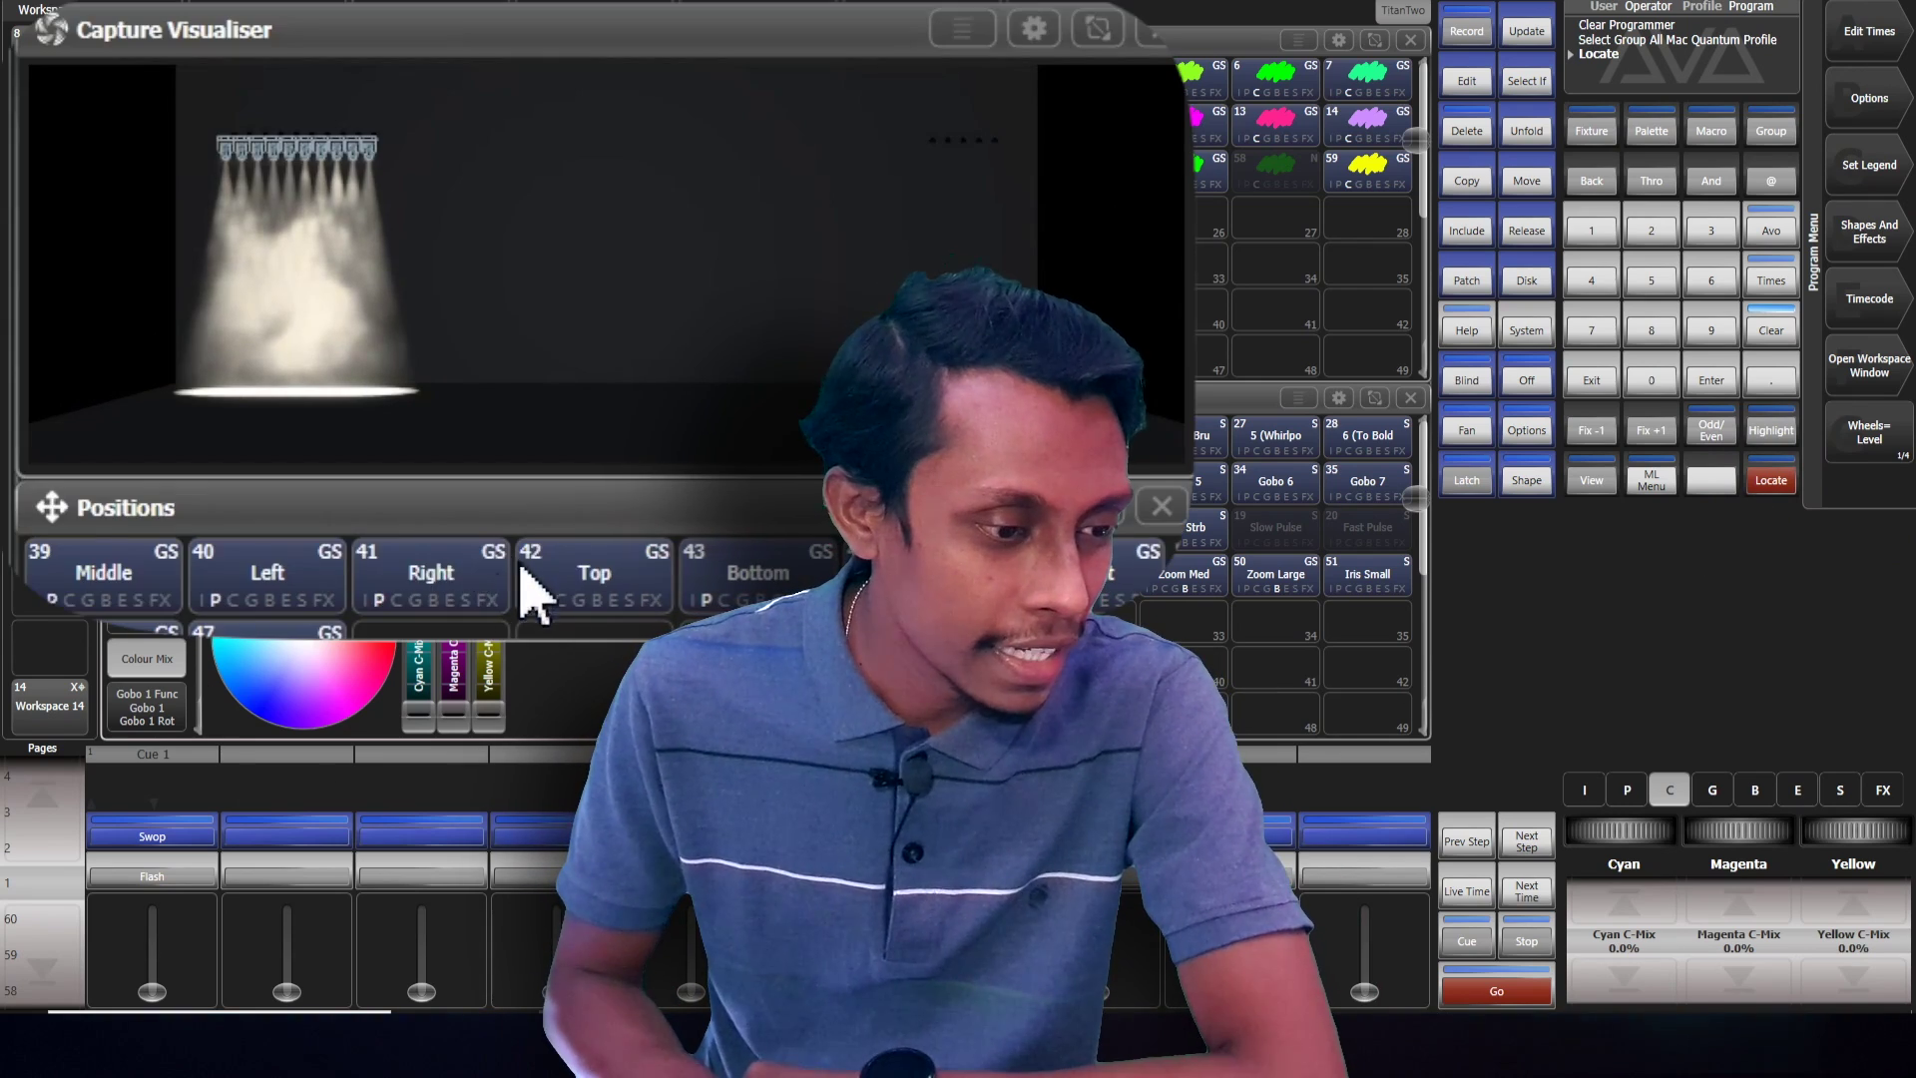
click(602, 591)
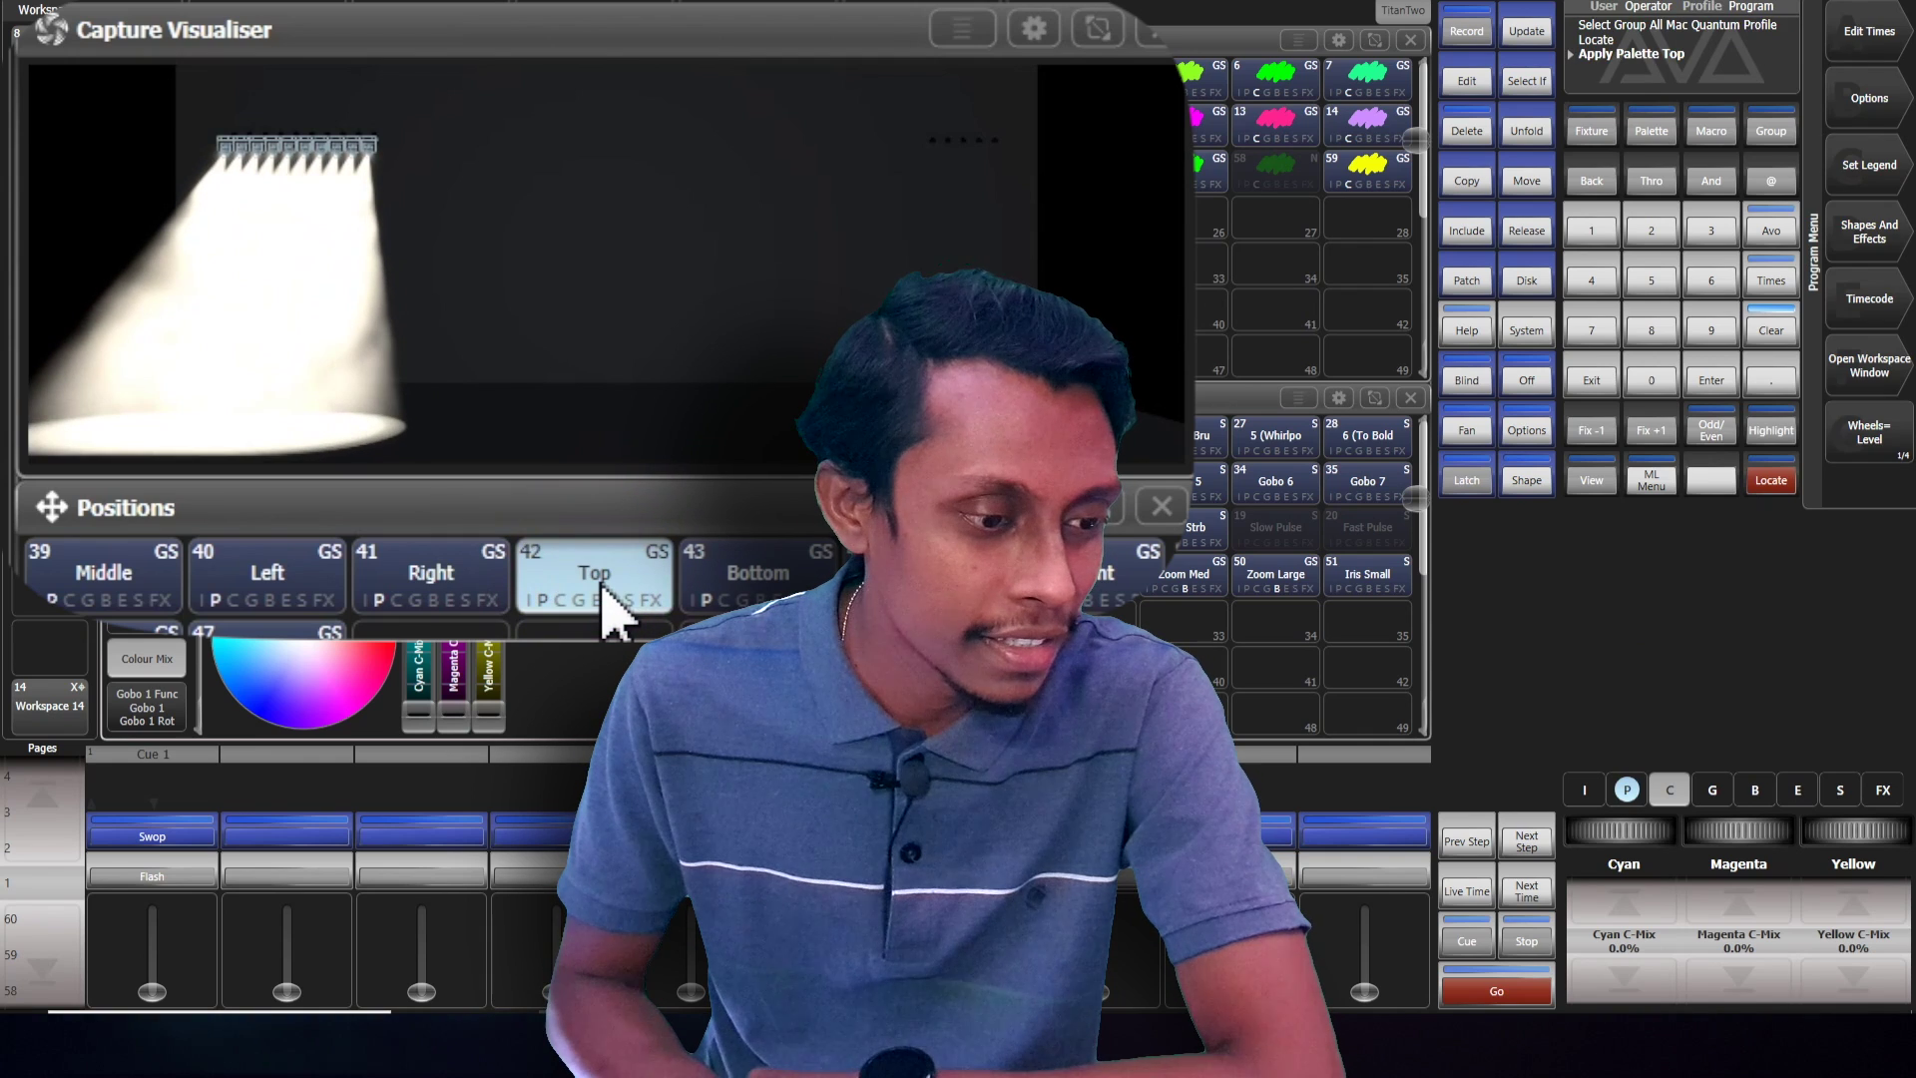
click(364, 597)
click(284, 604)
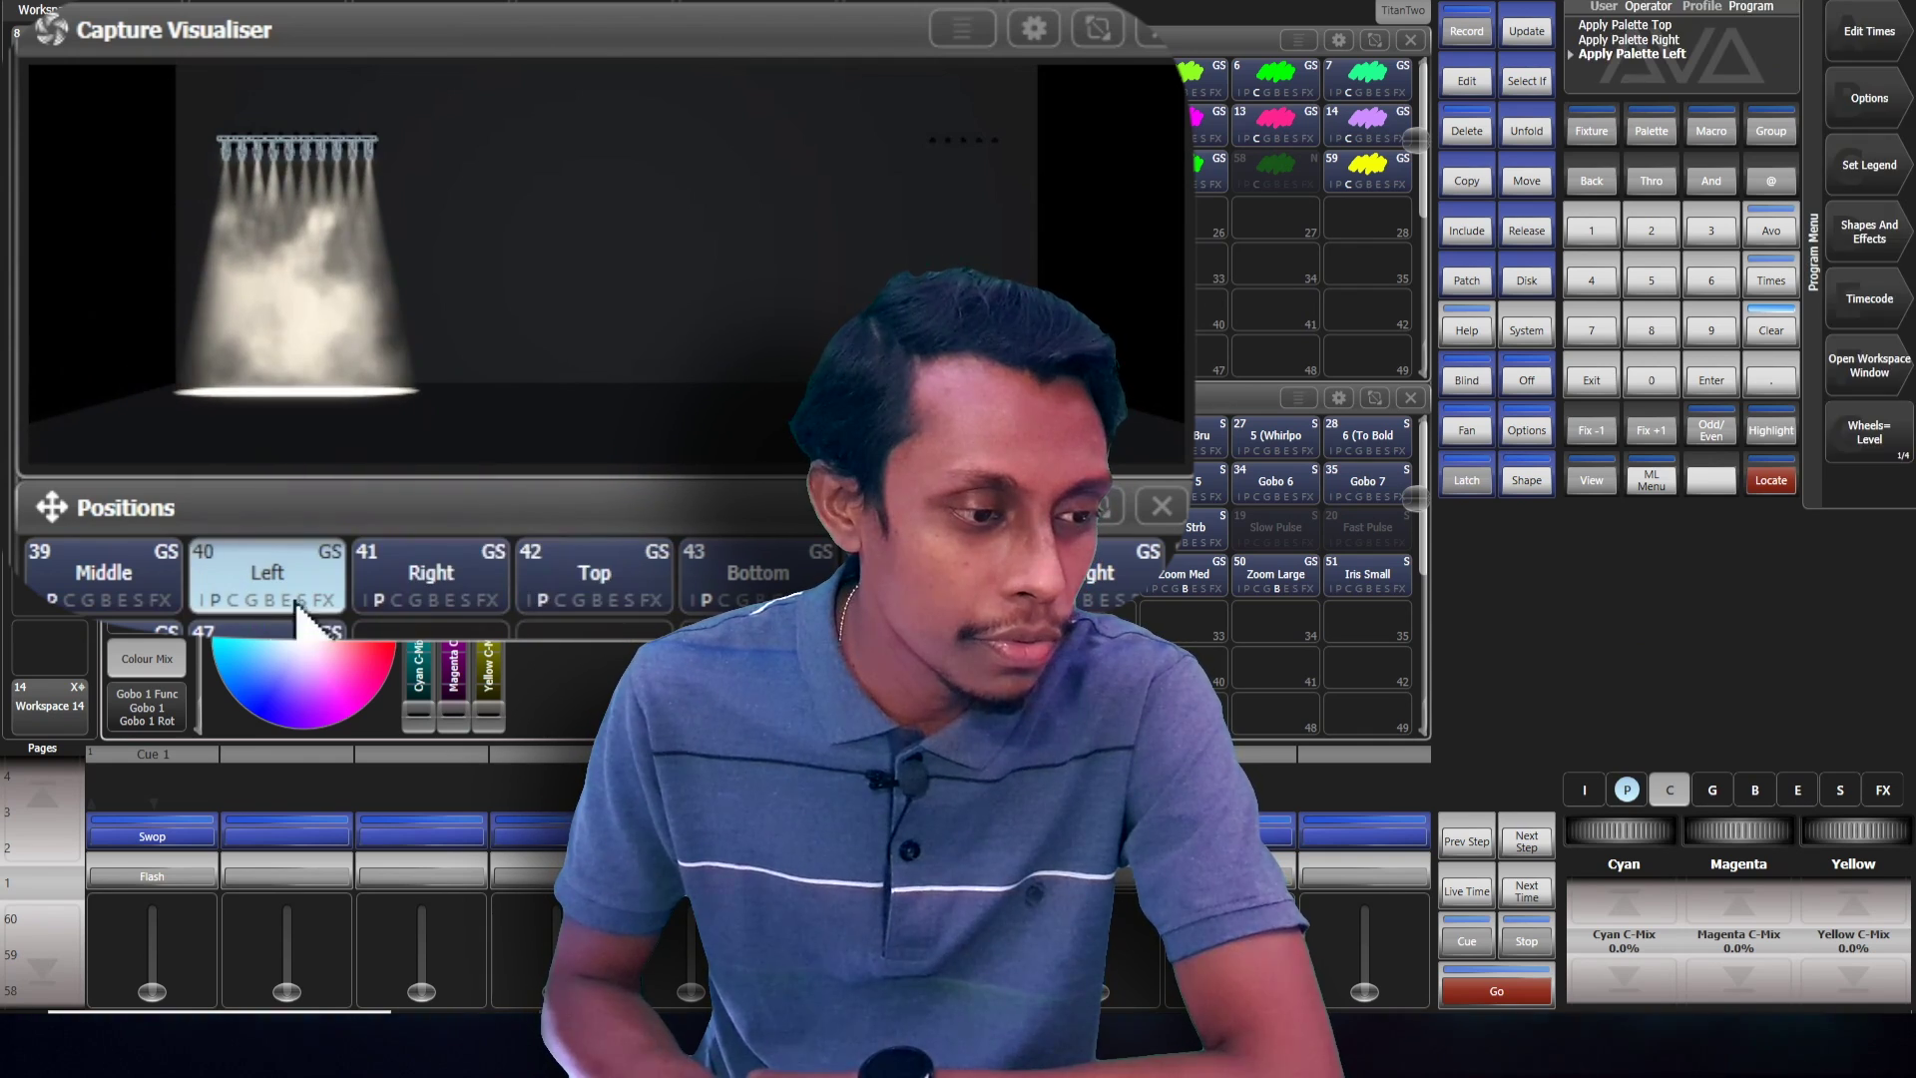
click(125, 554)
click(594, 594)
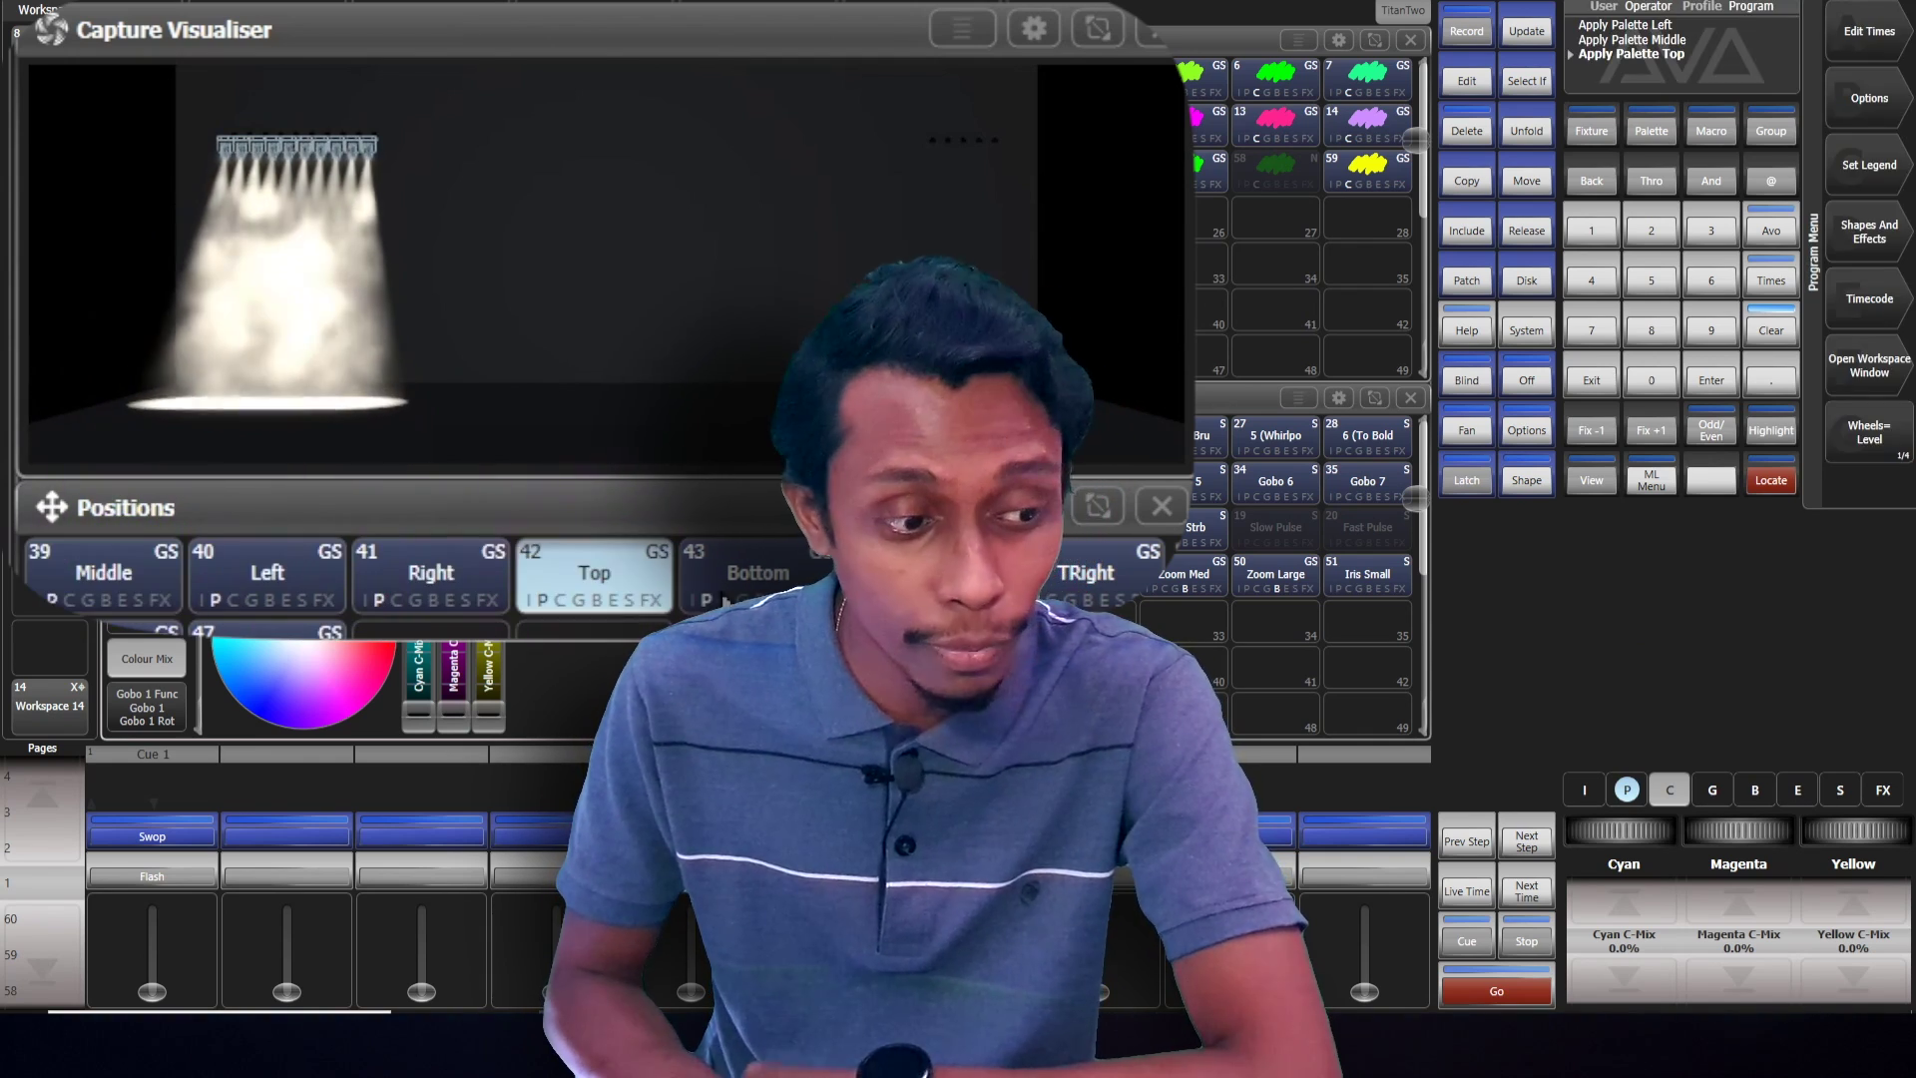
click(760, 577)
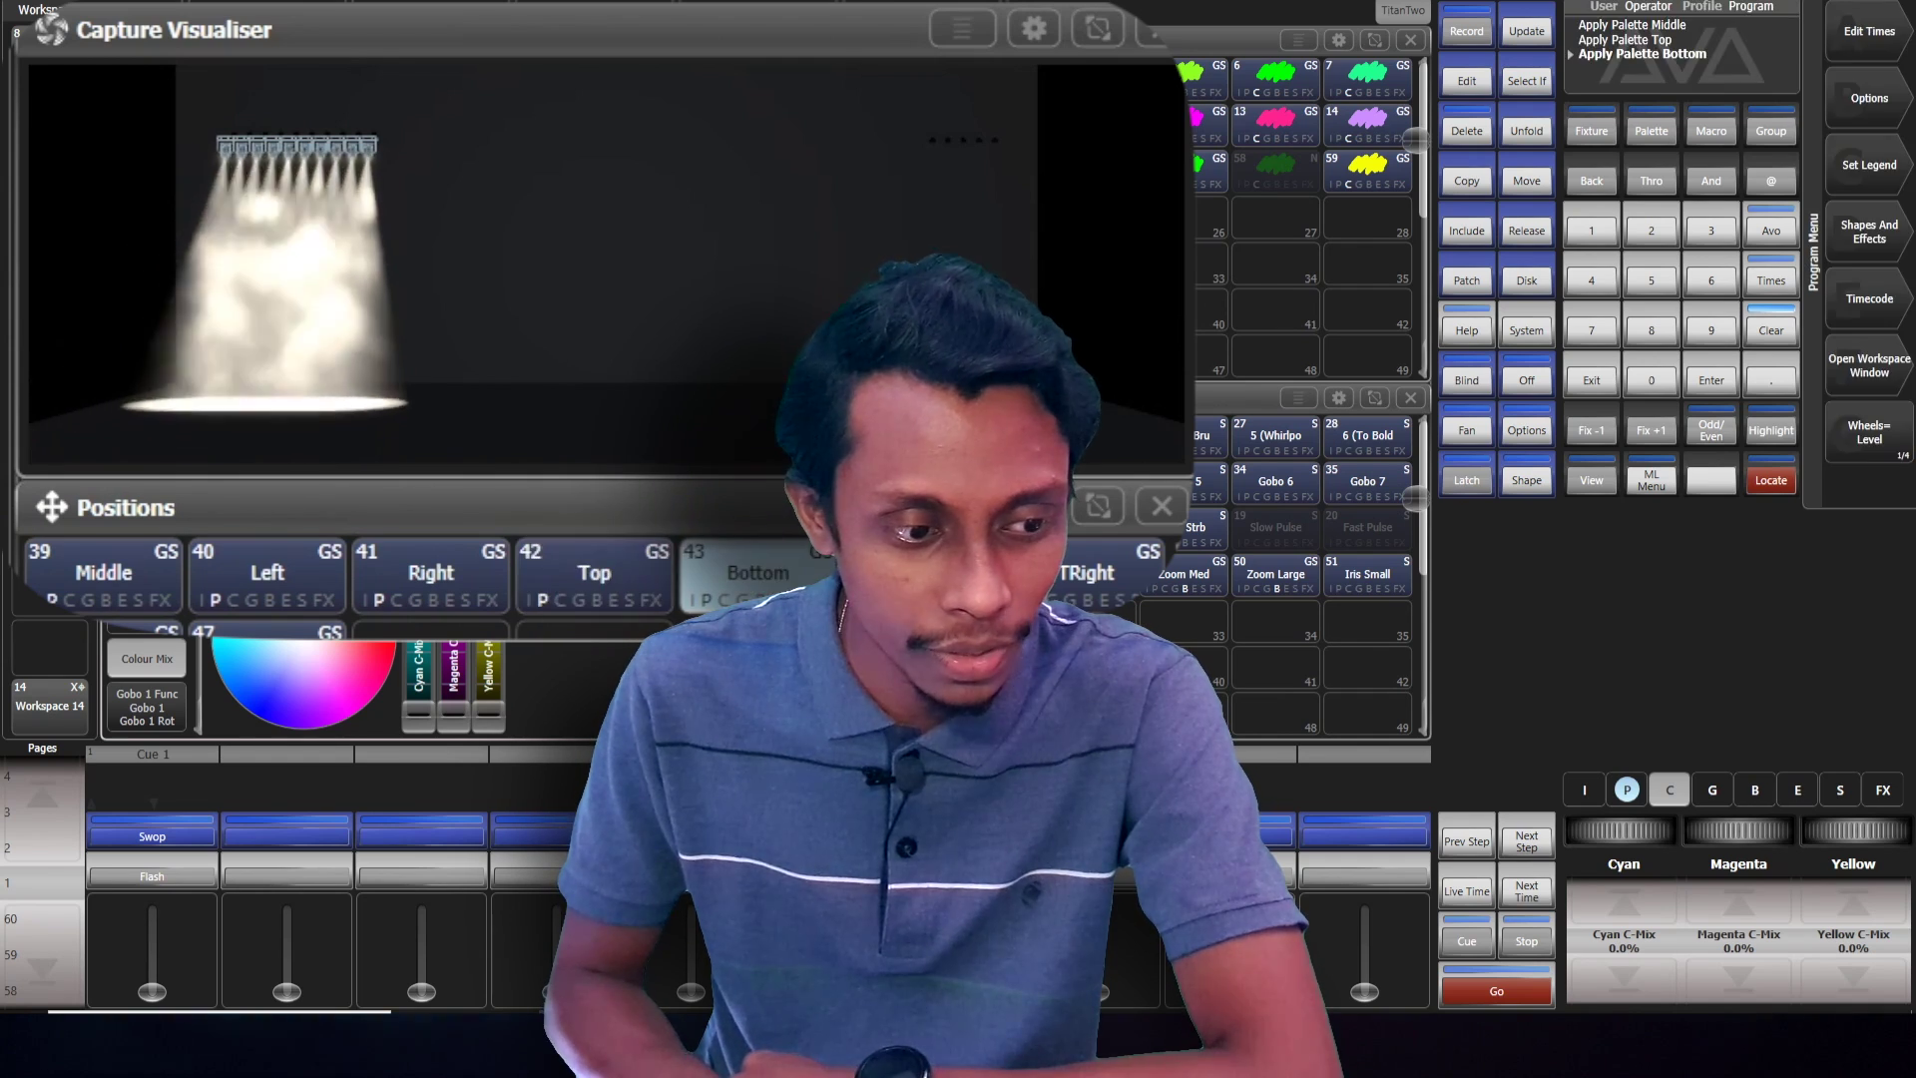
click(926, 577)
click(1121, 594)
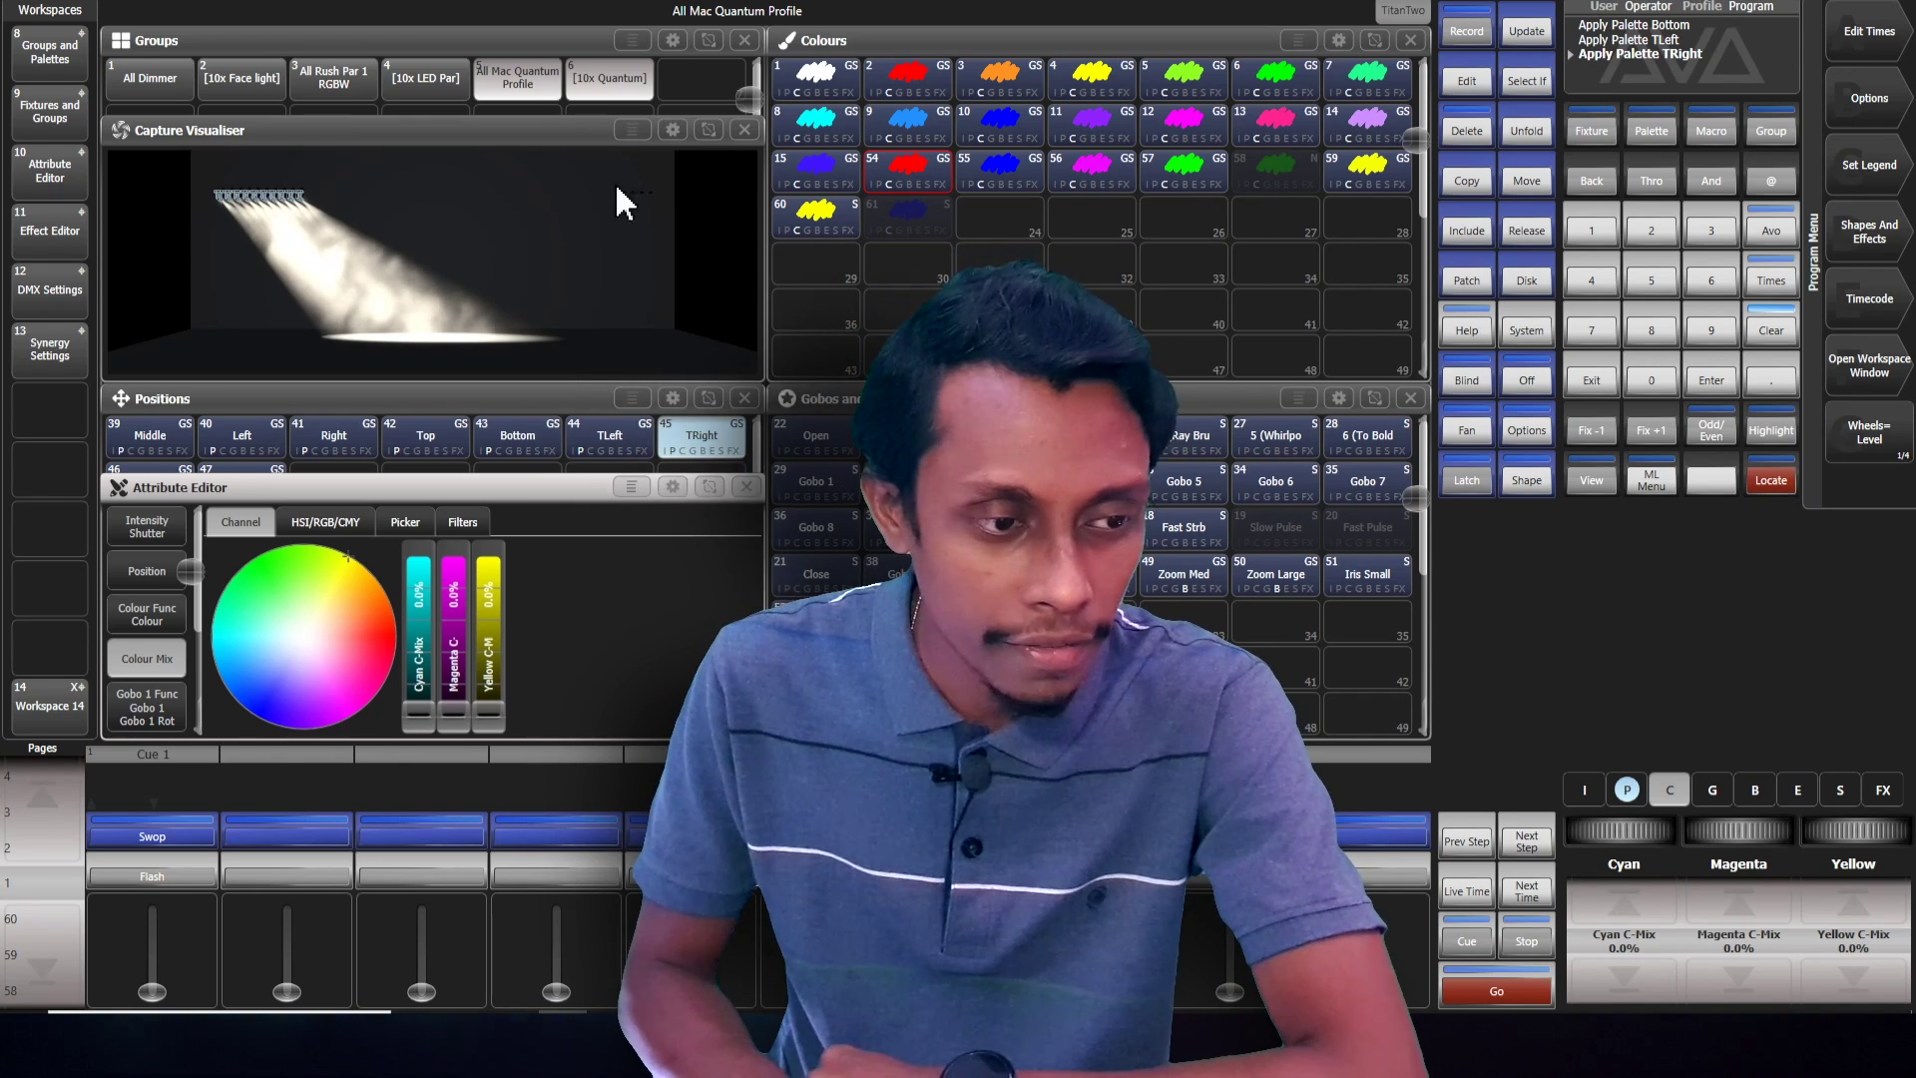
Locate the Mac Quantum Profiles again, set their tilt to 30.21%, and fan their pan to 41.09%
click(1772, 481)
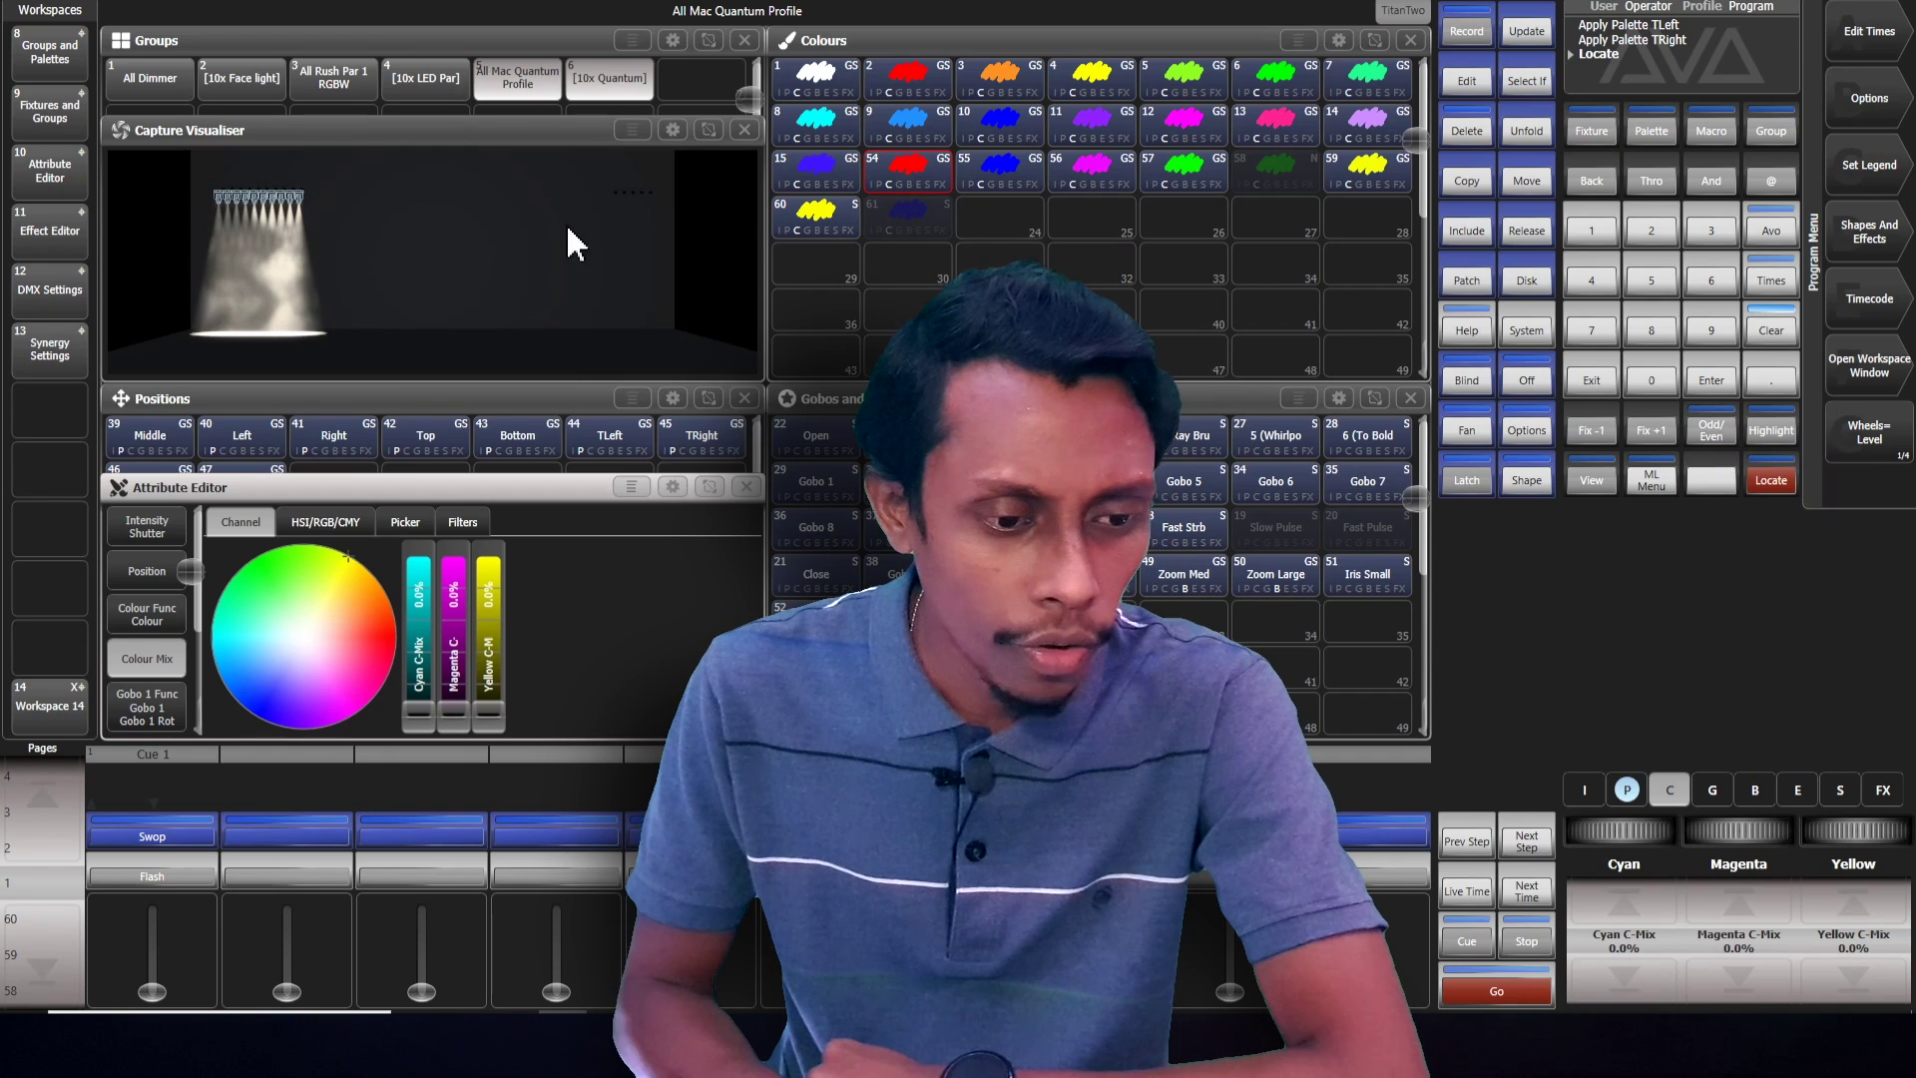
click(1628, 791)
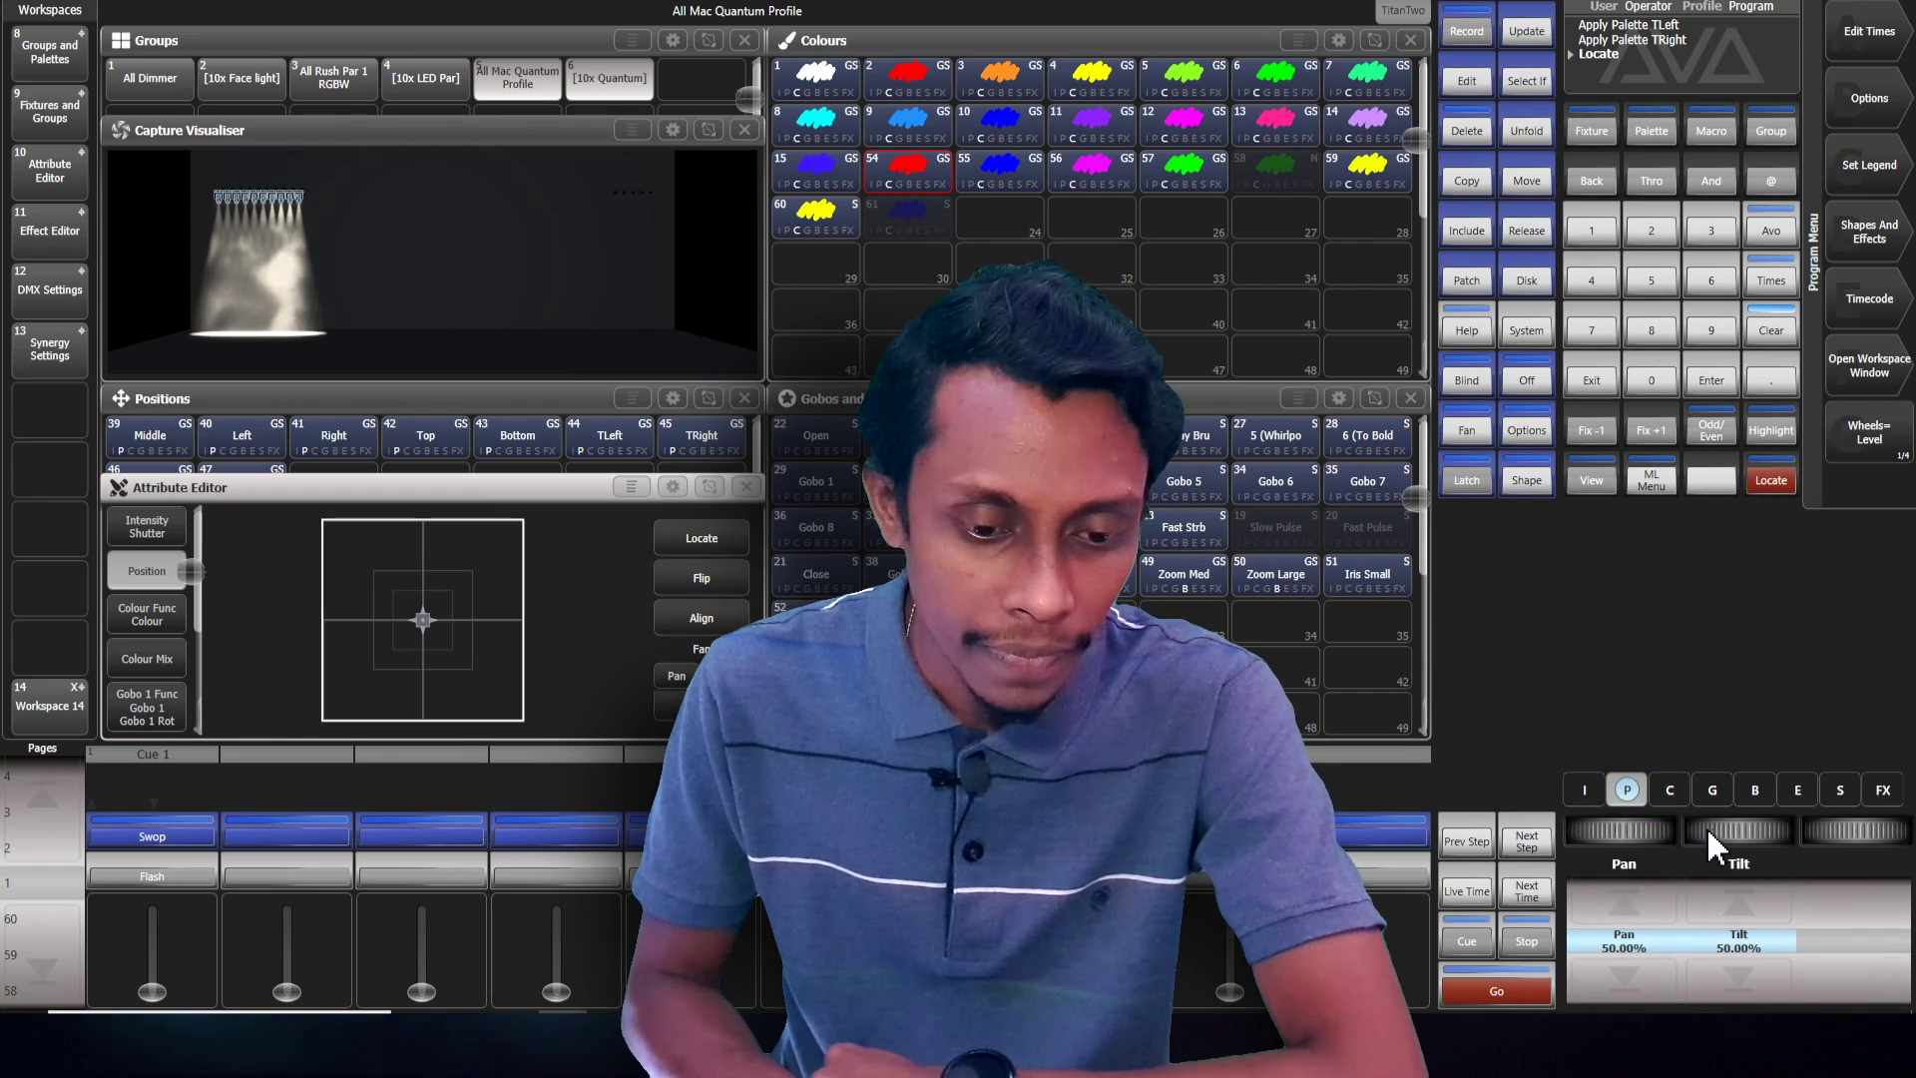
mouse_move(1716, 827)
mouse_down()
mouse_move(1747, 830)
mouse_move(1695, 831)
mouse_up()
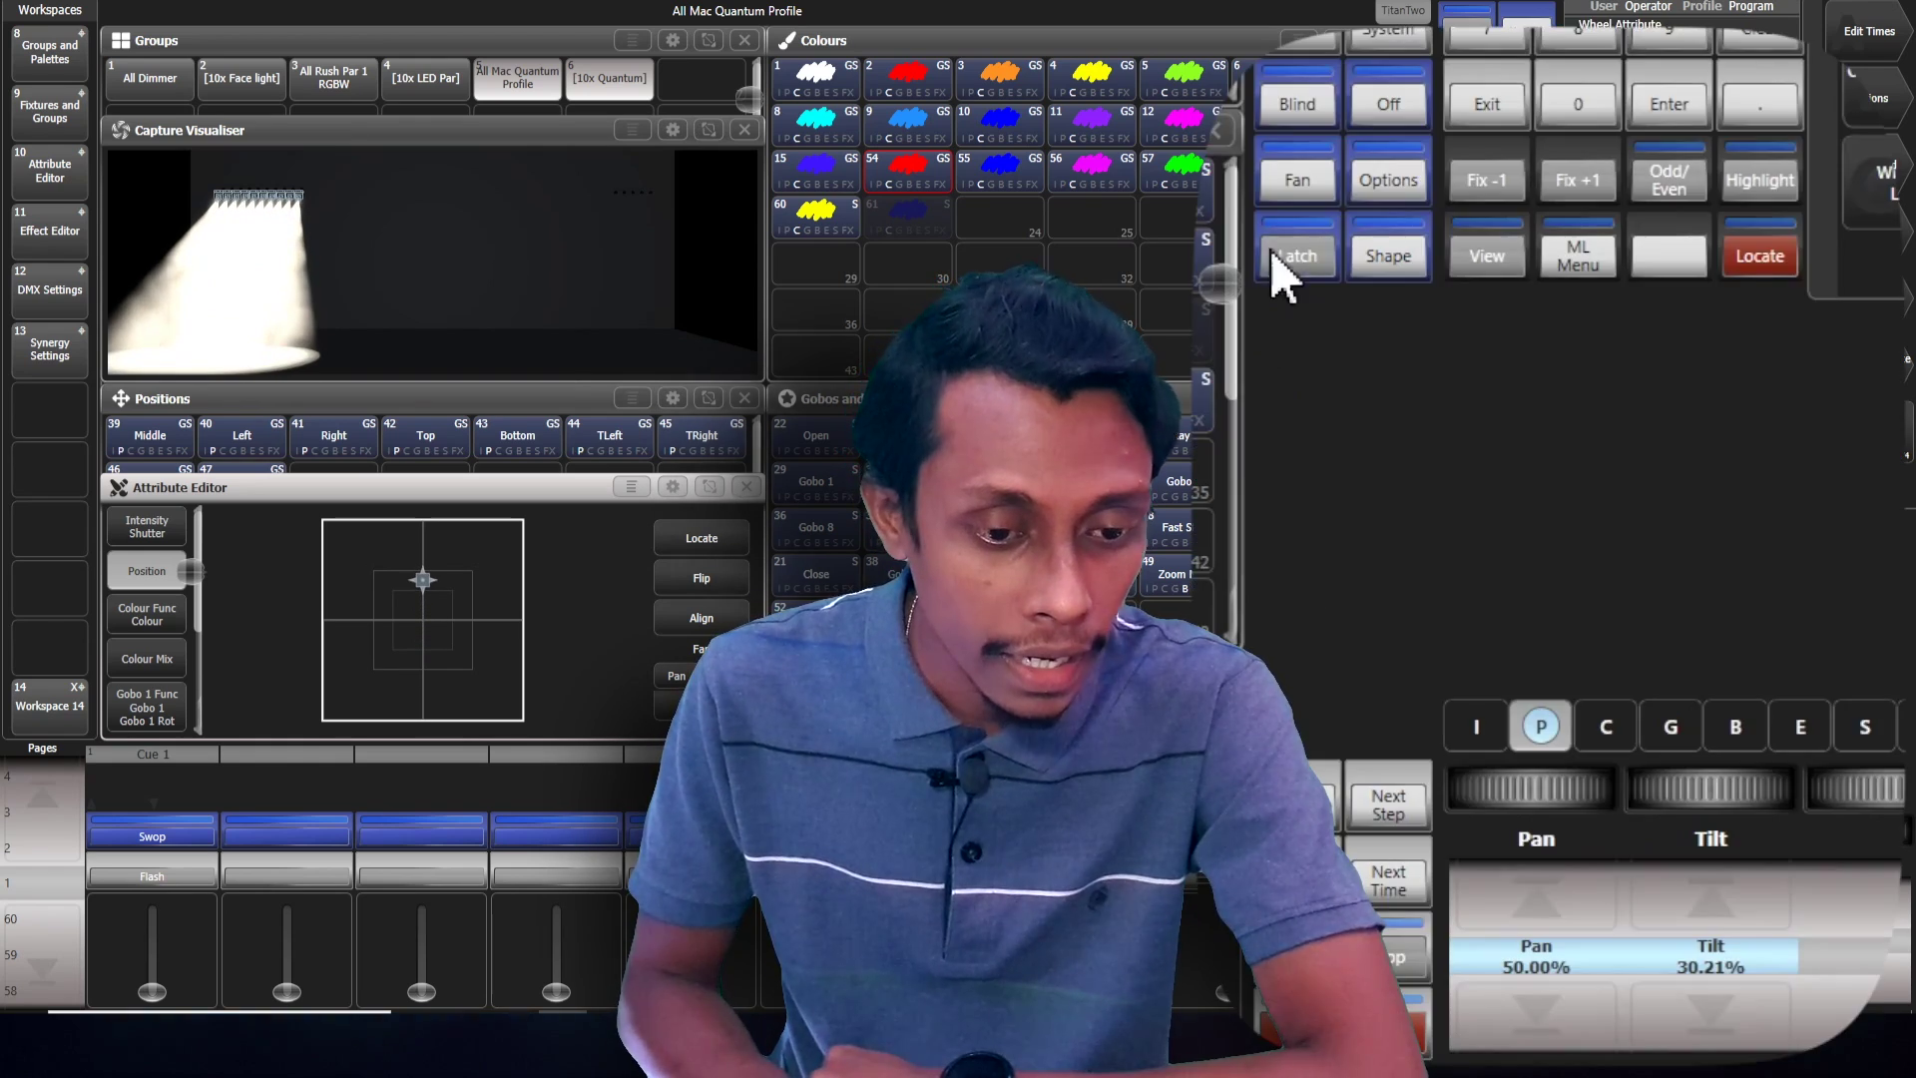
click(1302, 186)
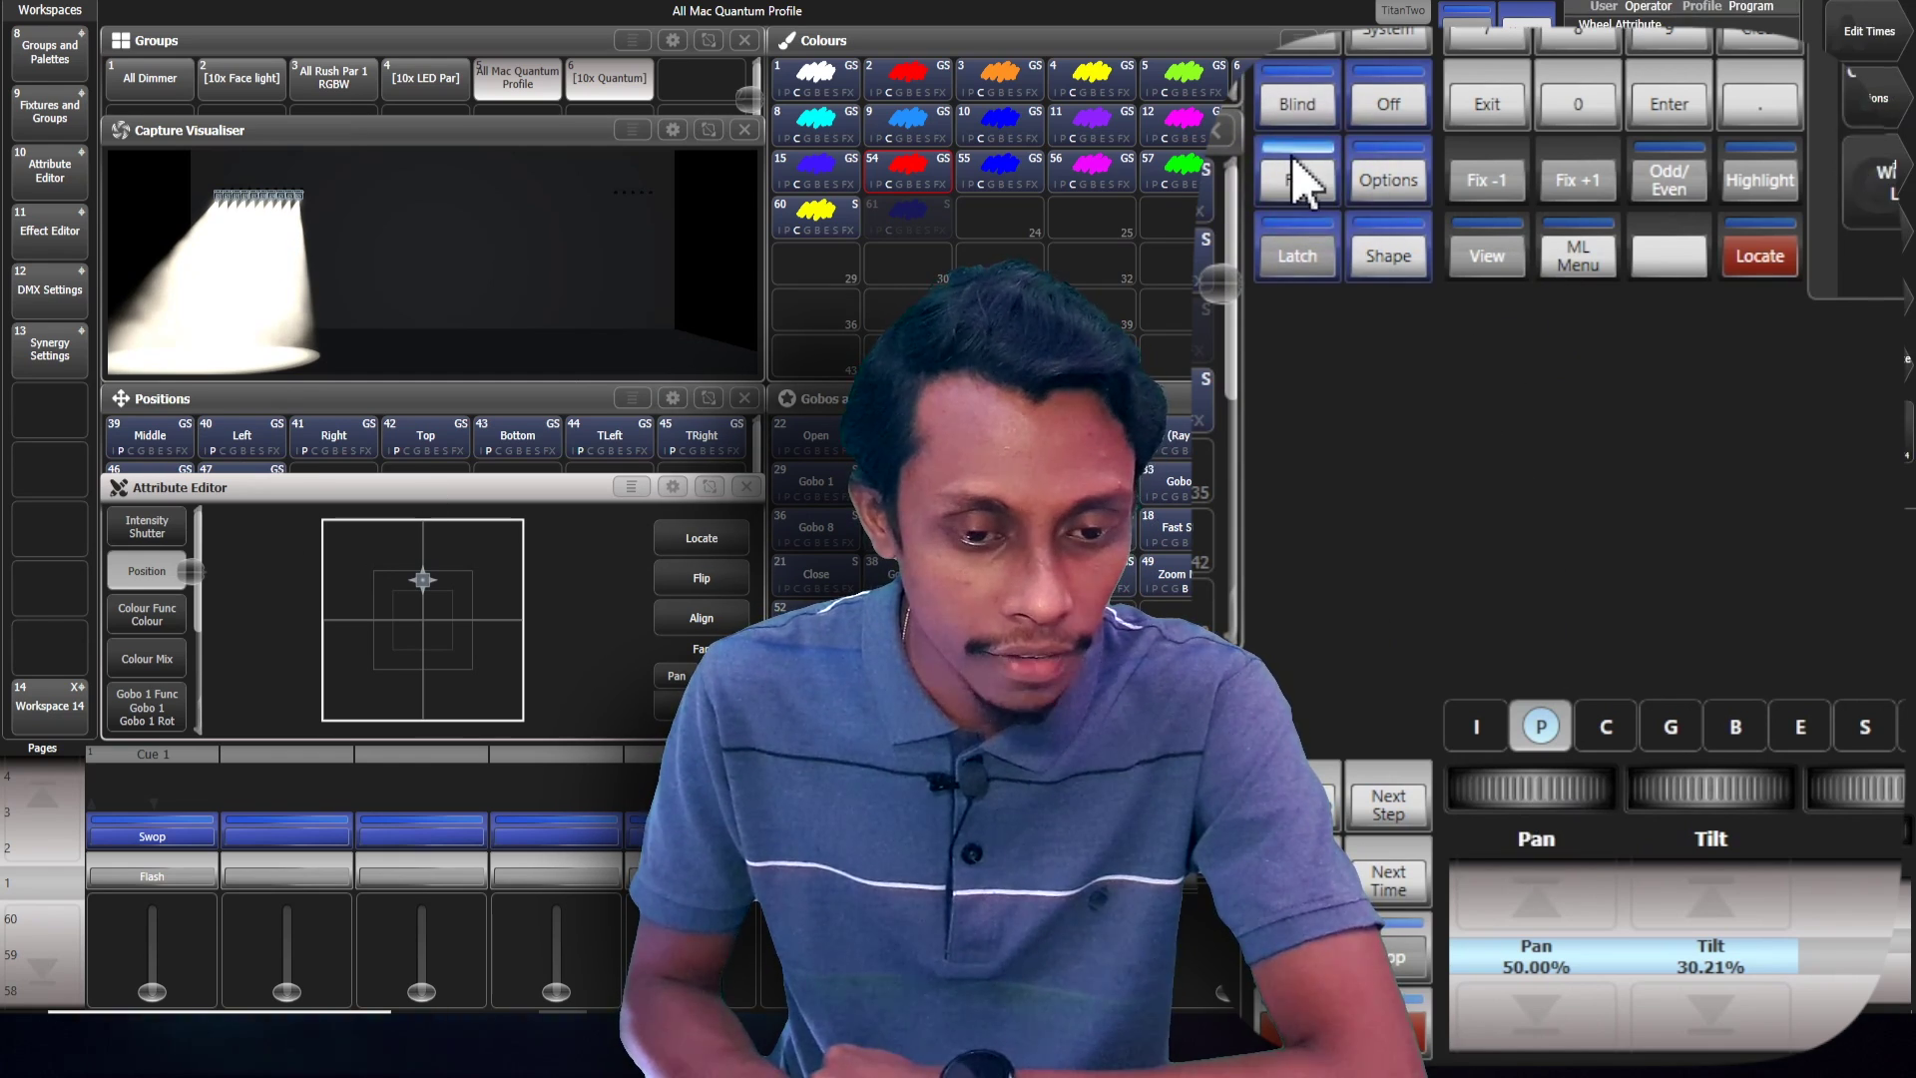
drag(1530, 789, 1507, 789)
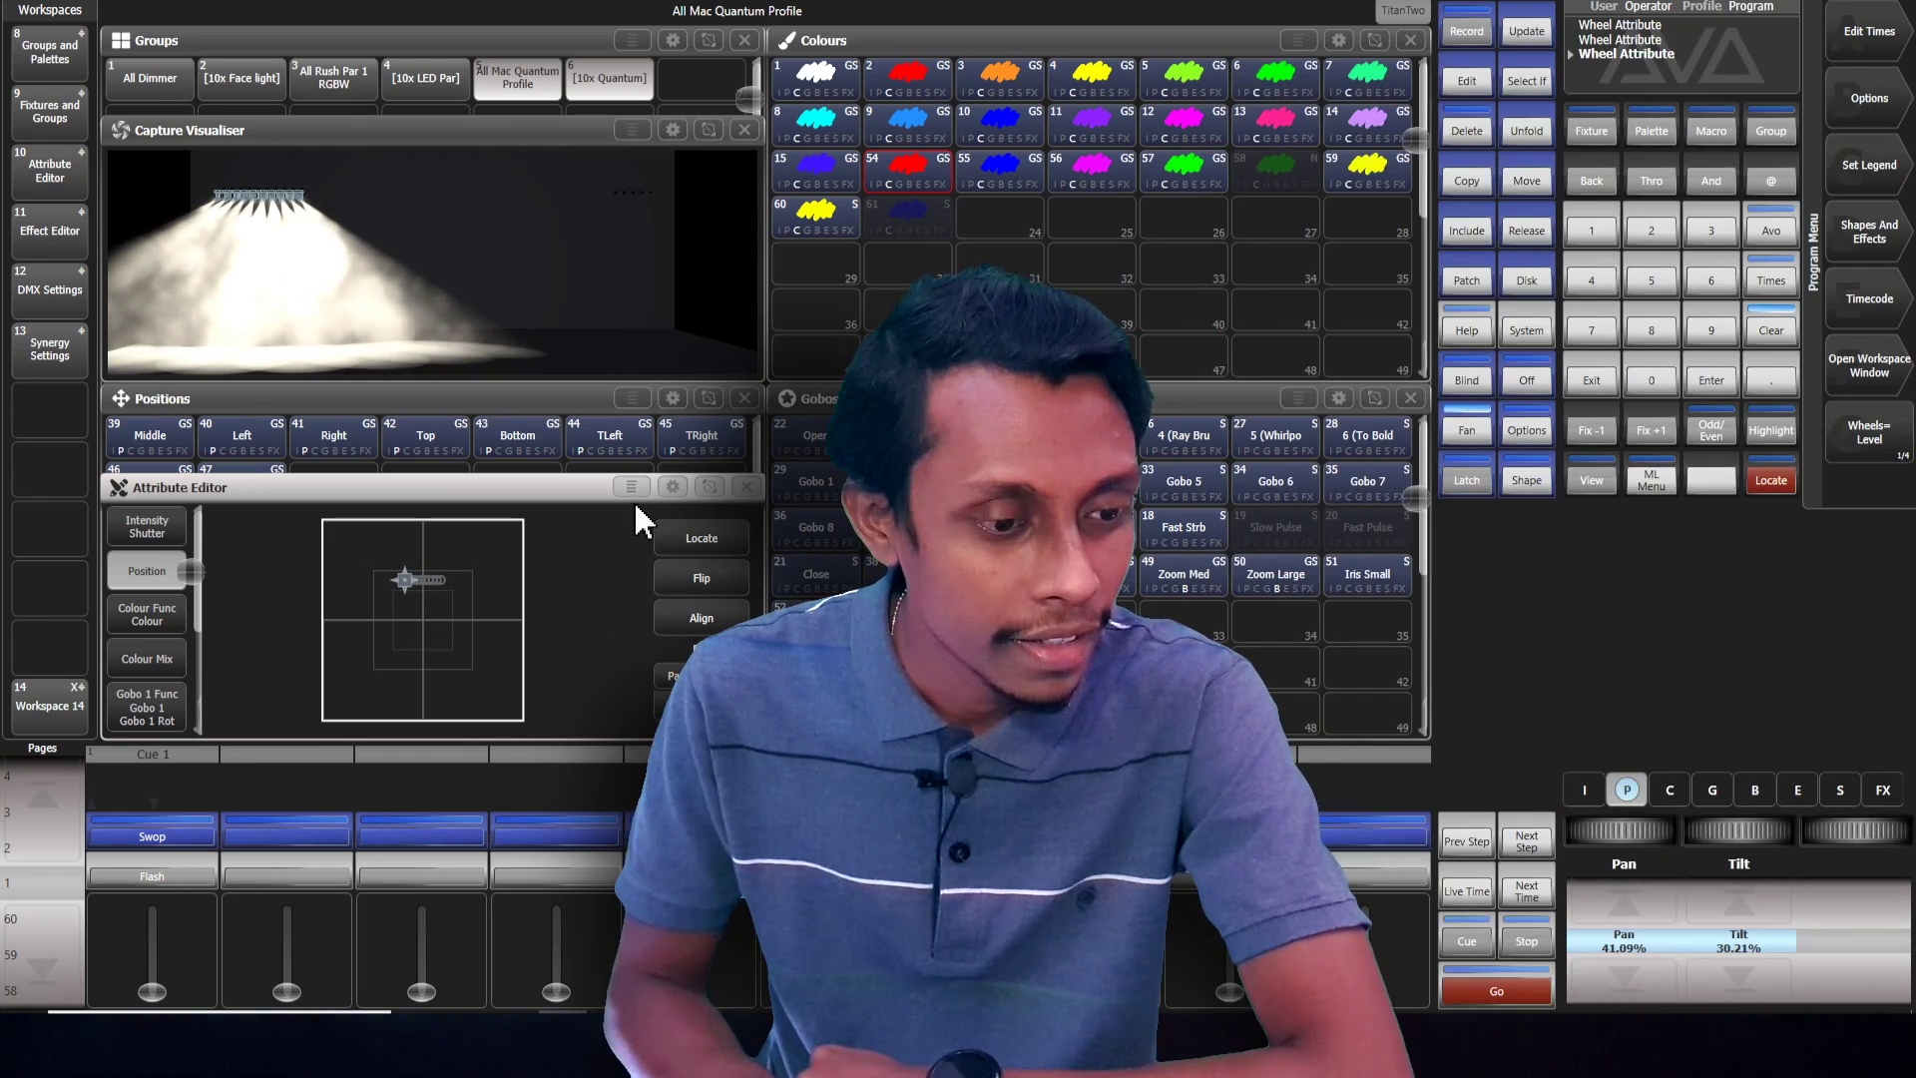
Close the Attribute Editor and record the fanned position as a Normal Palette in Positions slot 14
click(751, 486)
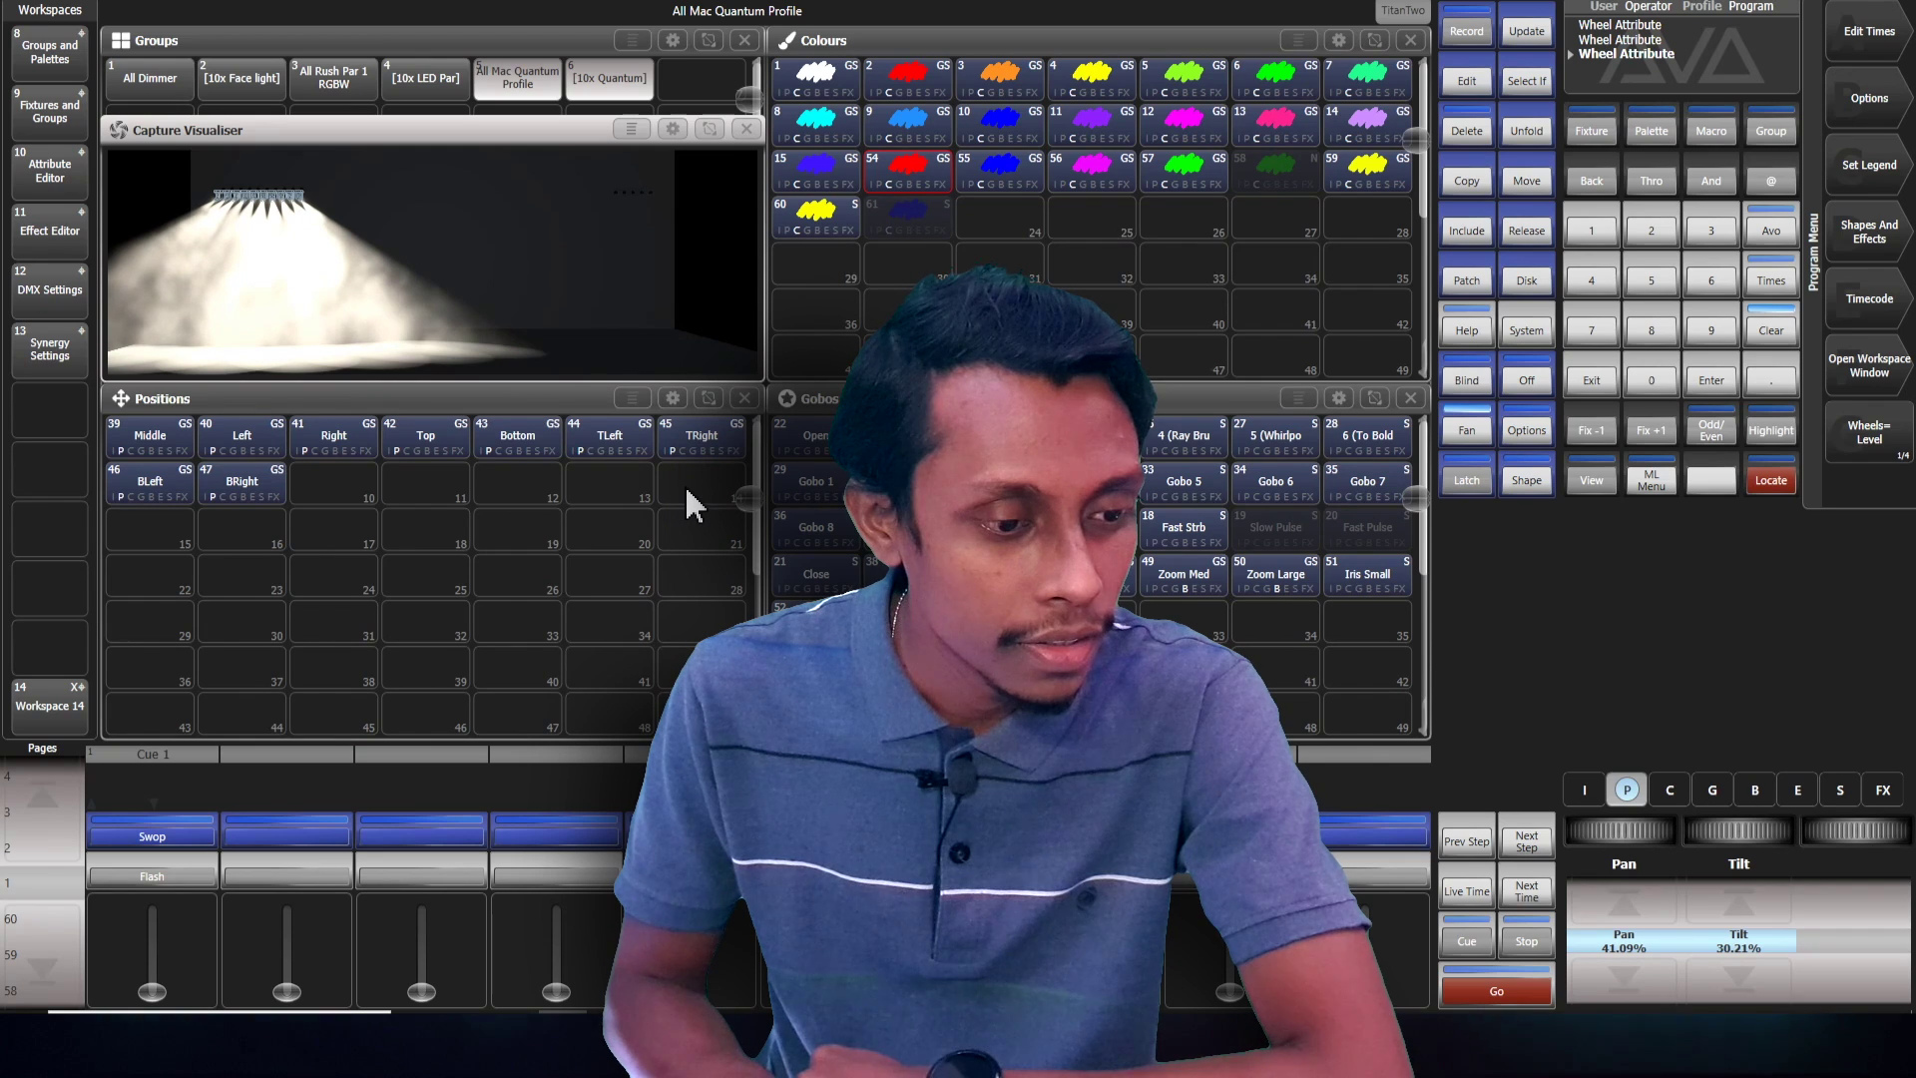
click(684, 484)
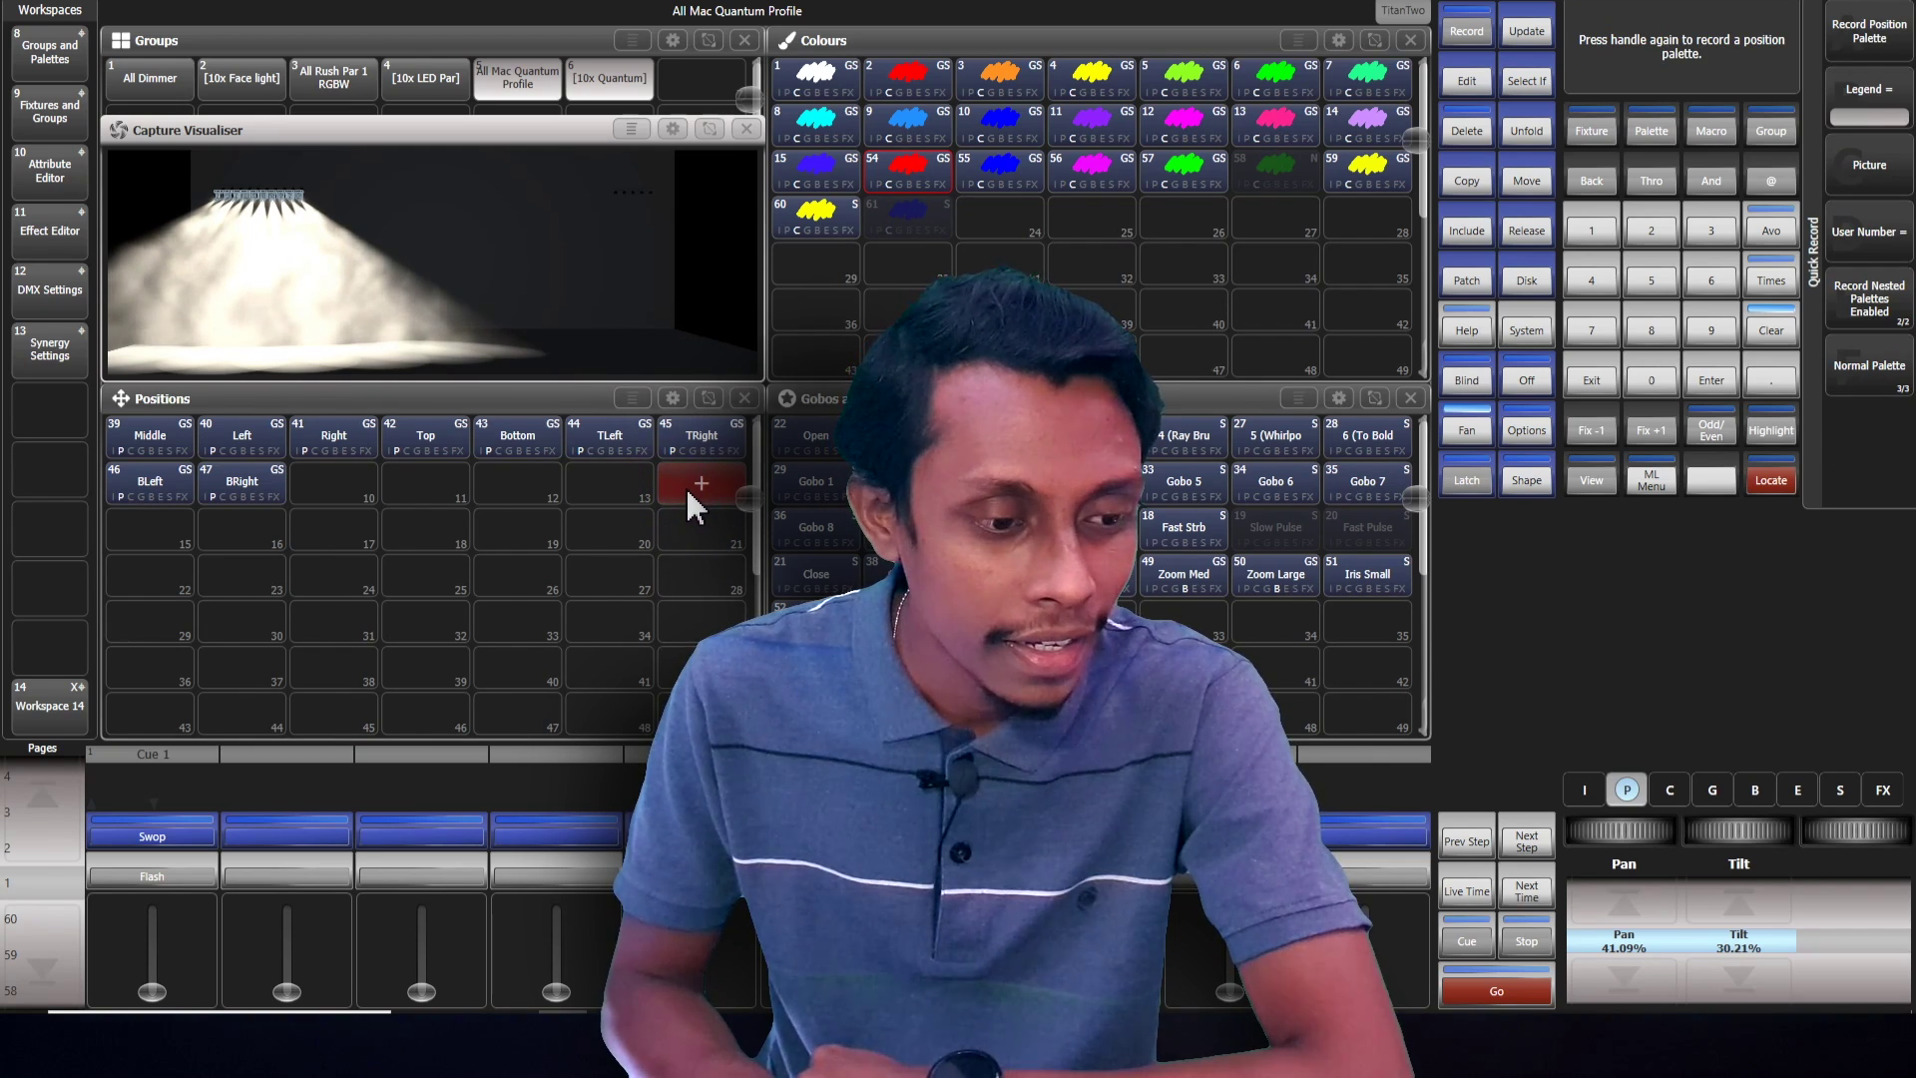
click(689, 487)
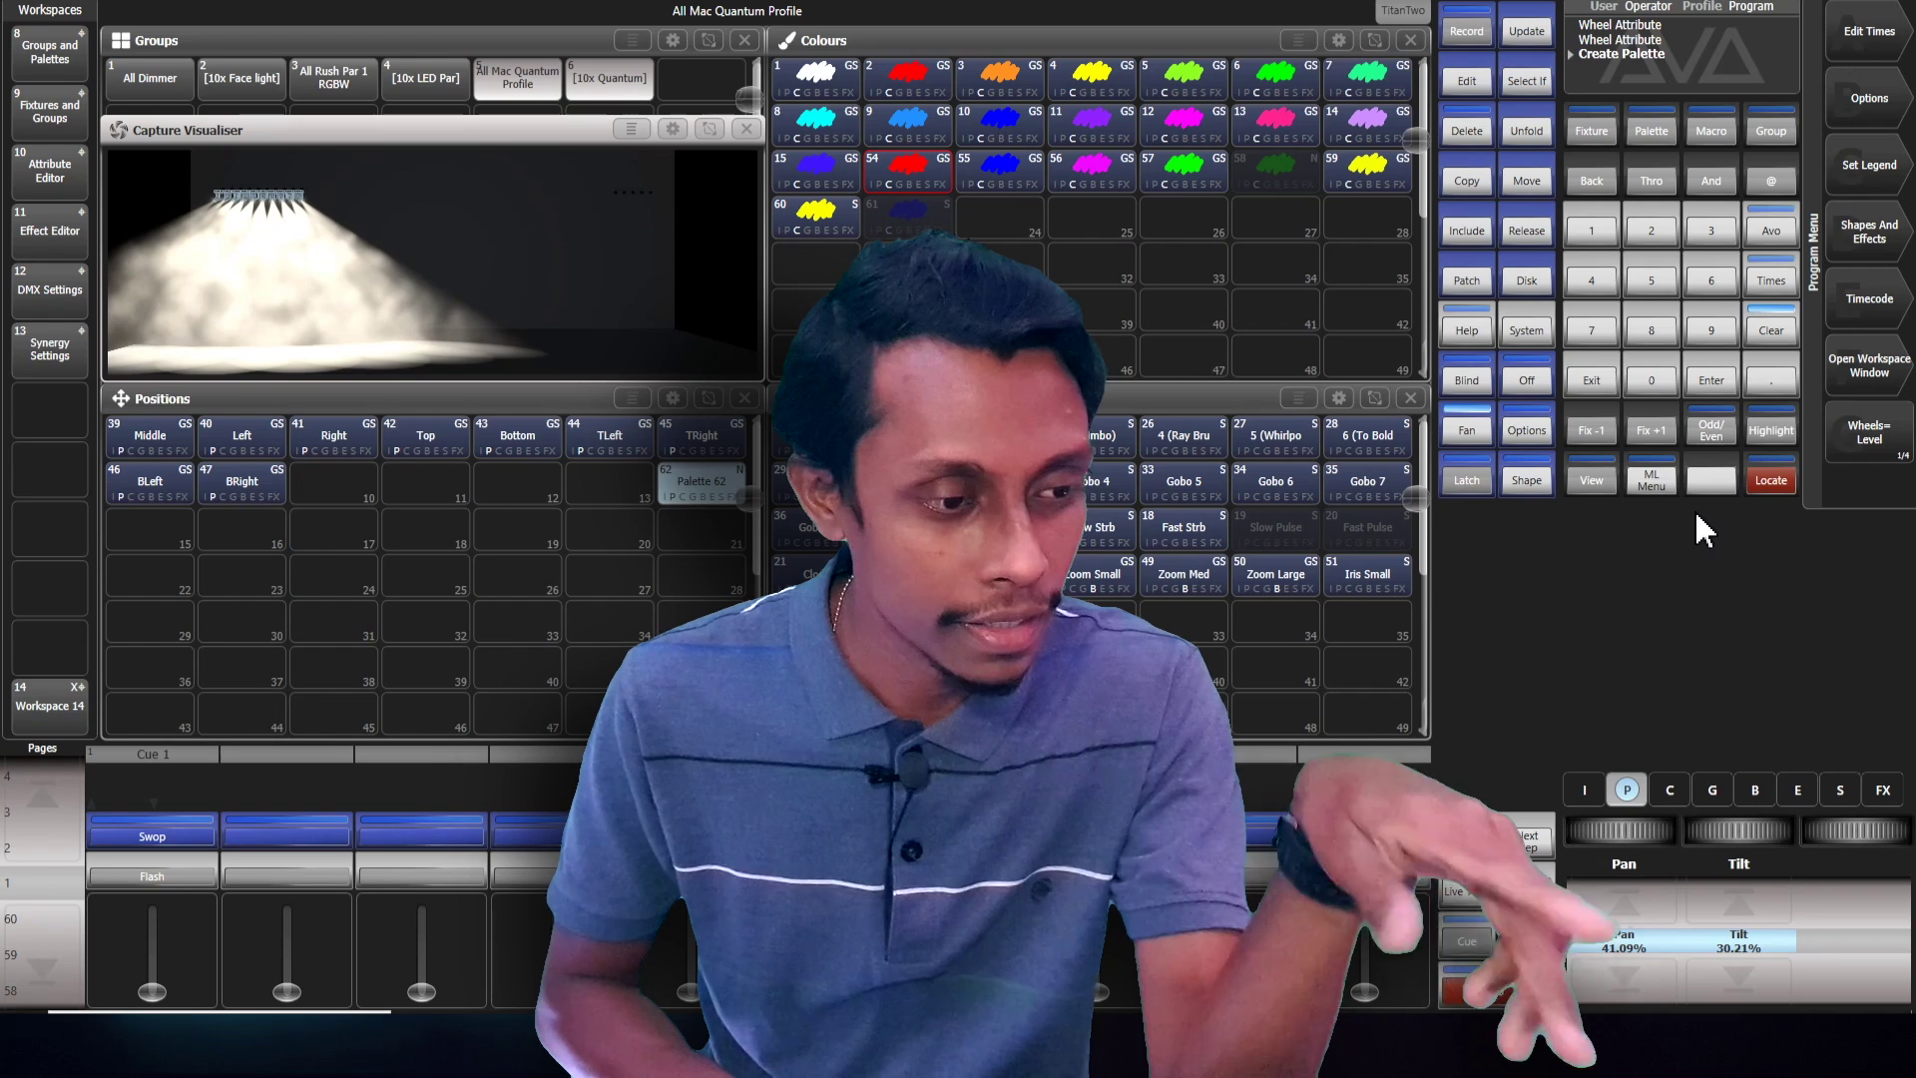
Locate the Mac Quantum Profiles with fan off, set tilt to 31.56%, and record it as a Global Palette in Positions slot 13
click(1766, 478)
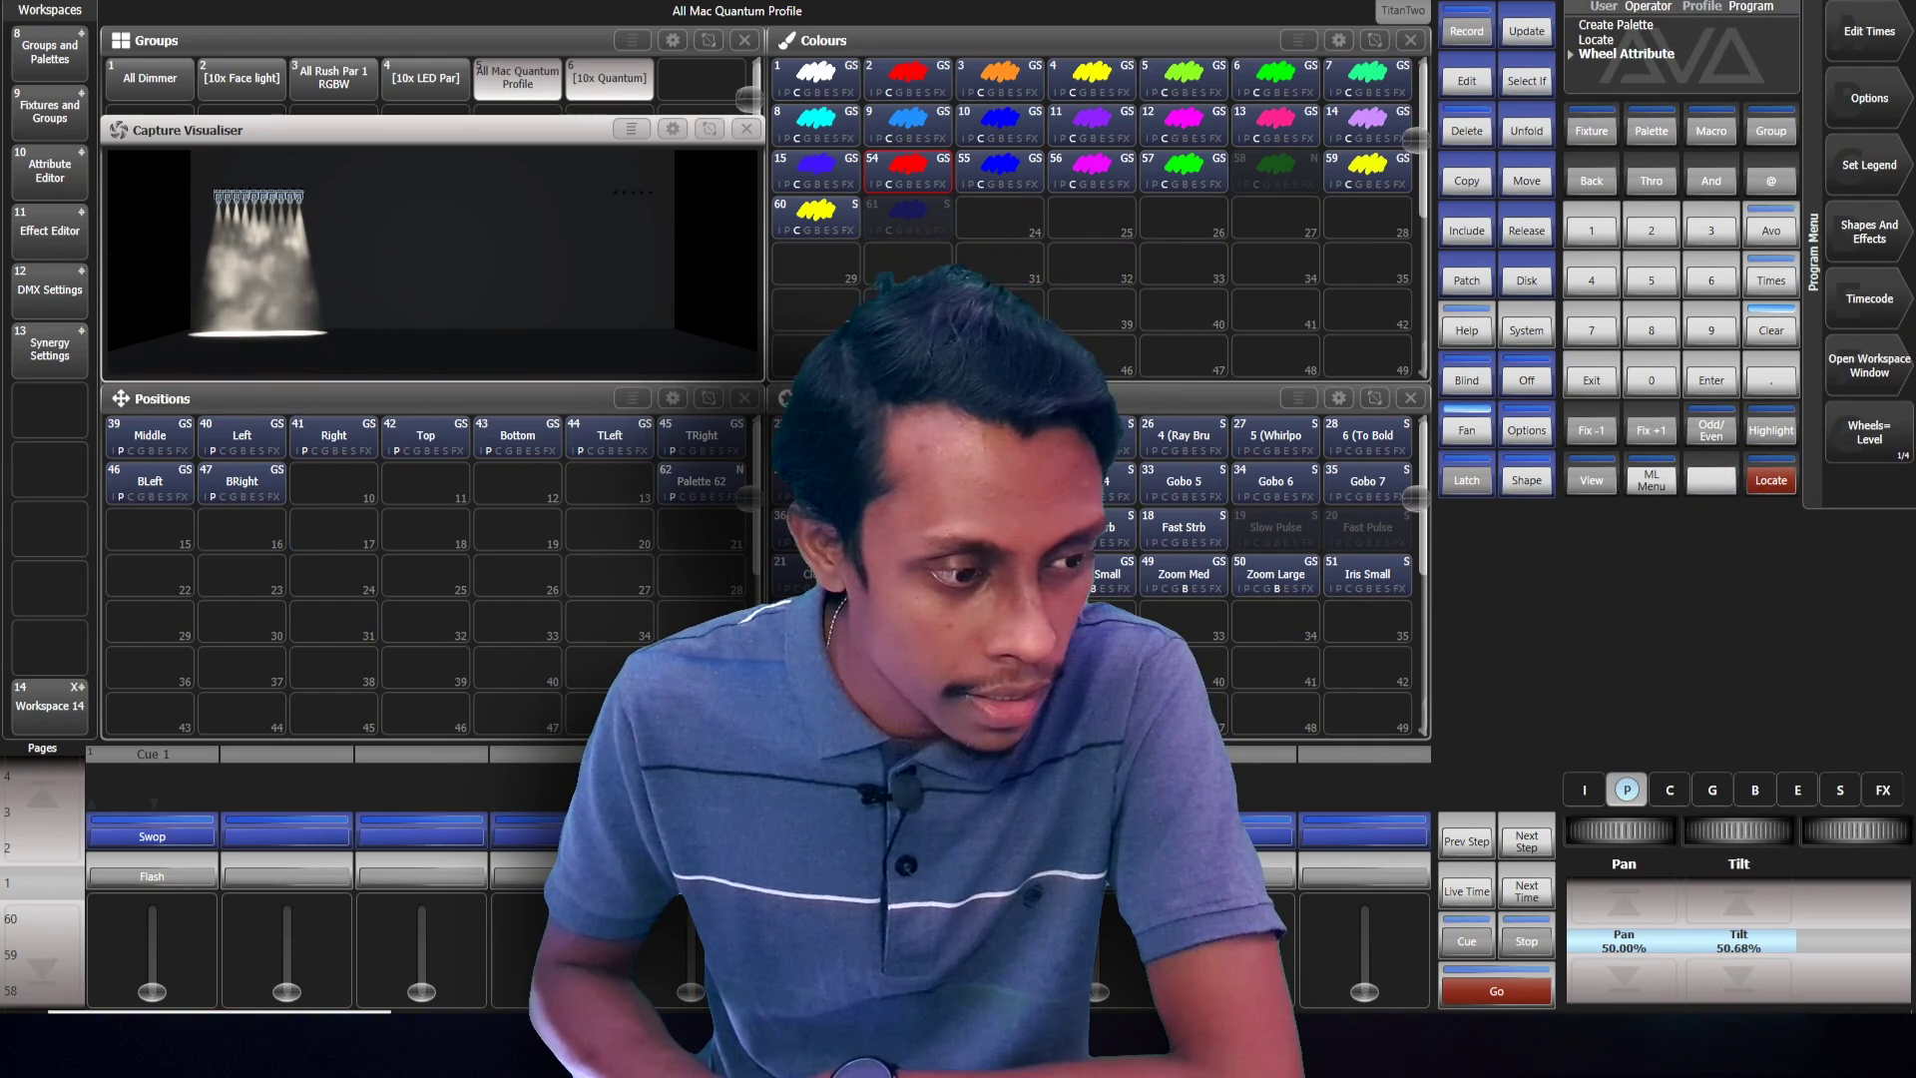
scroll(1738, 831, down, 5)
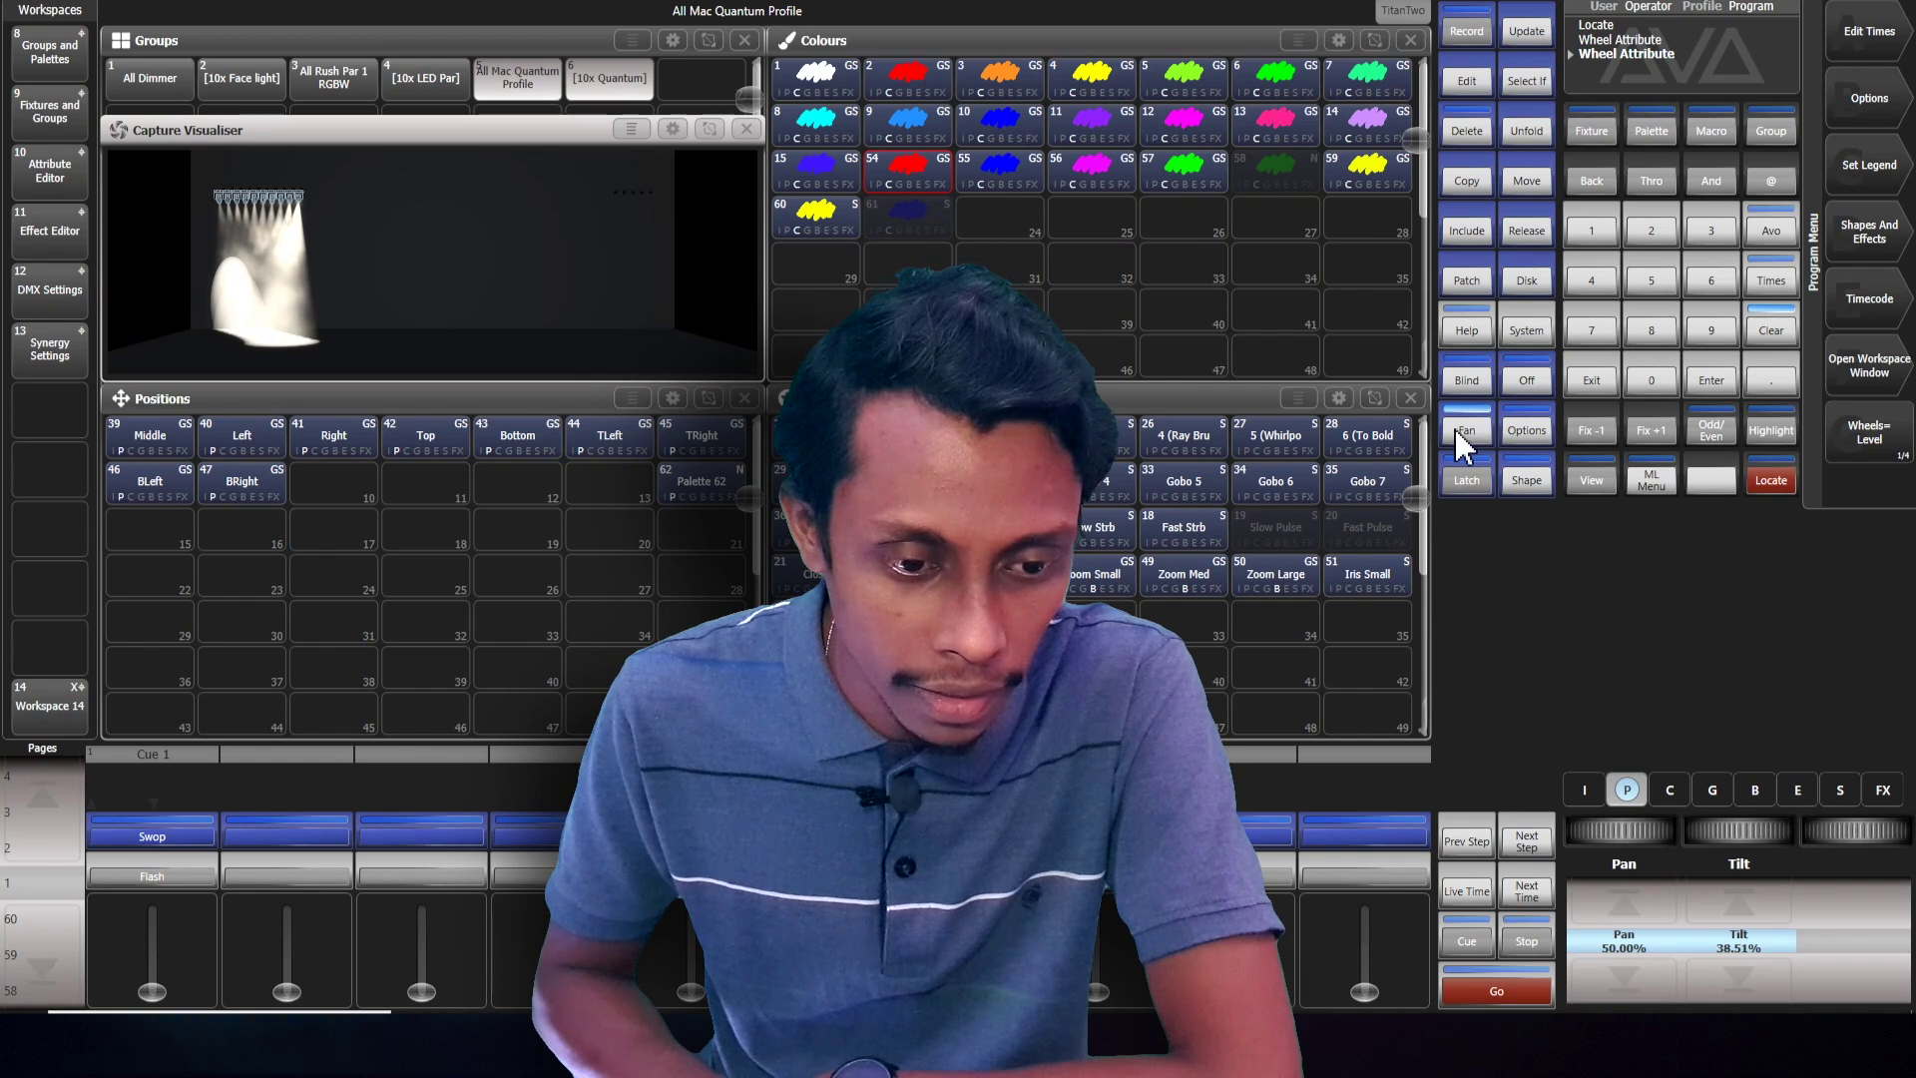
click(1778, 486)
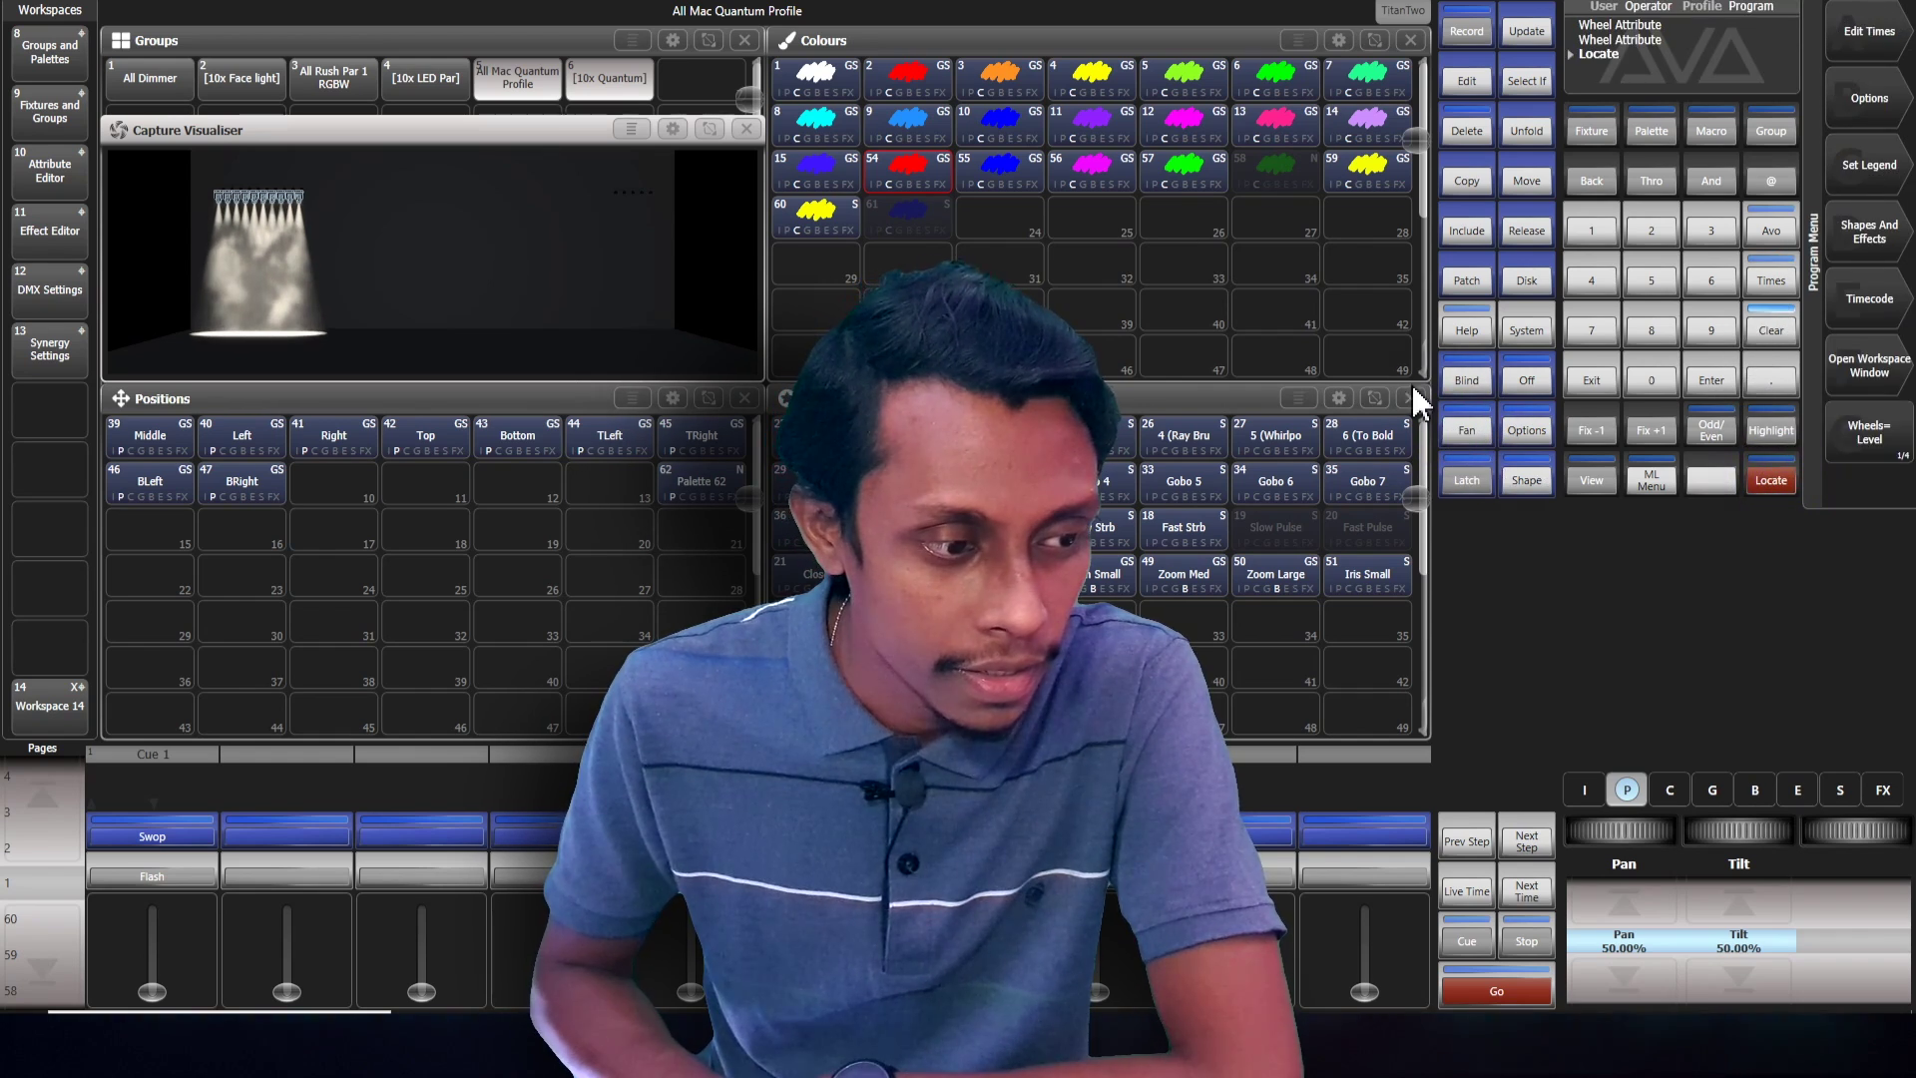
scroll(1715, 831, down, 7)
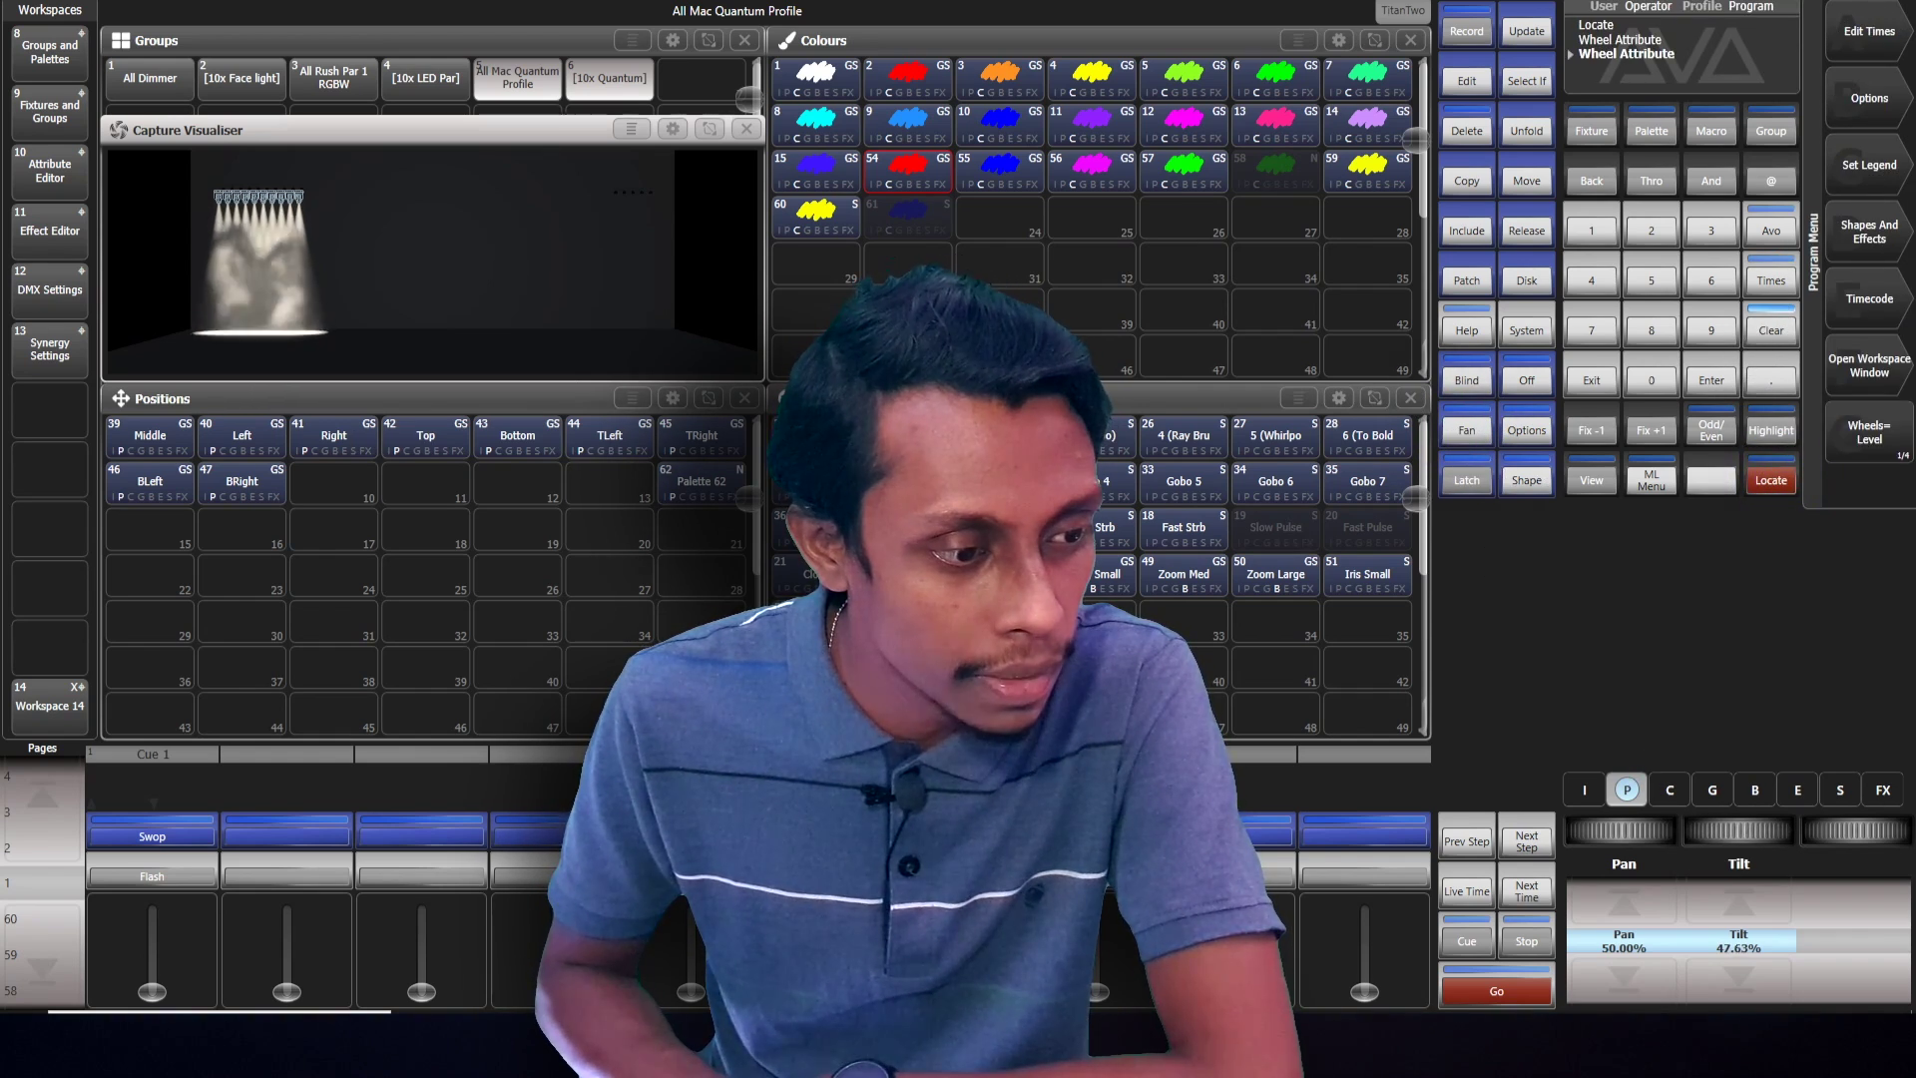
click(590, 499)
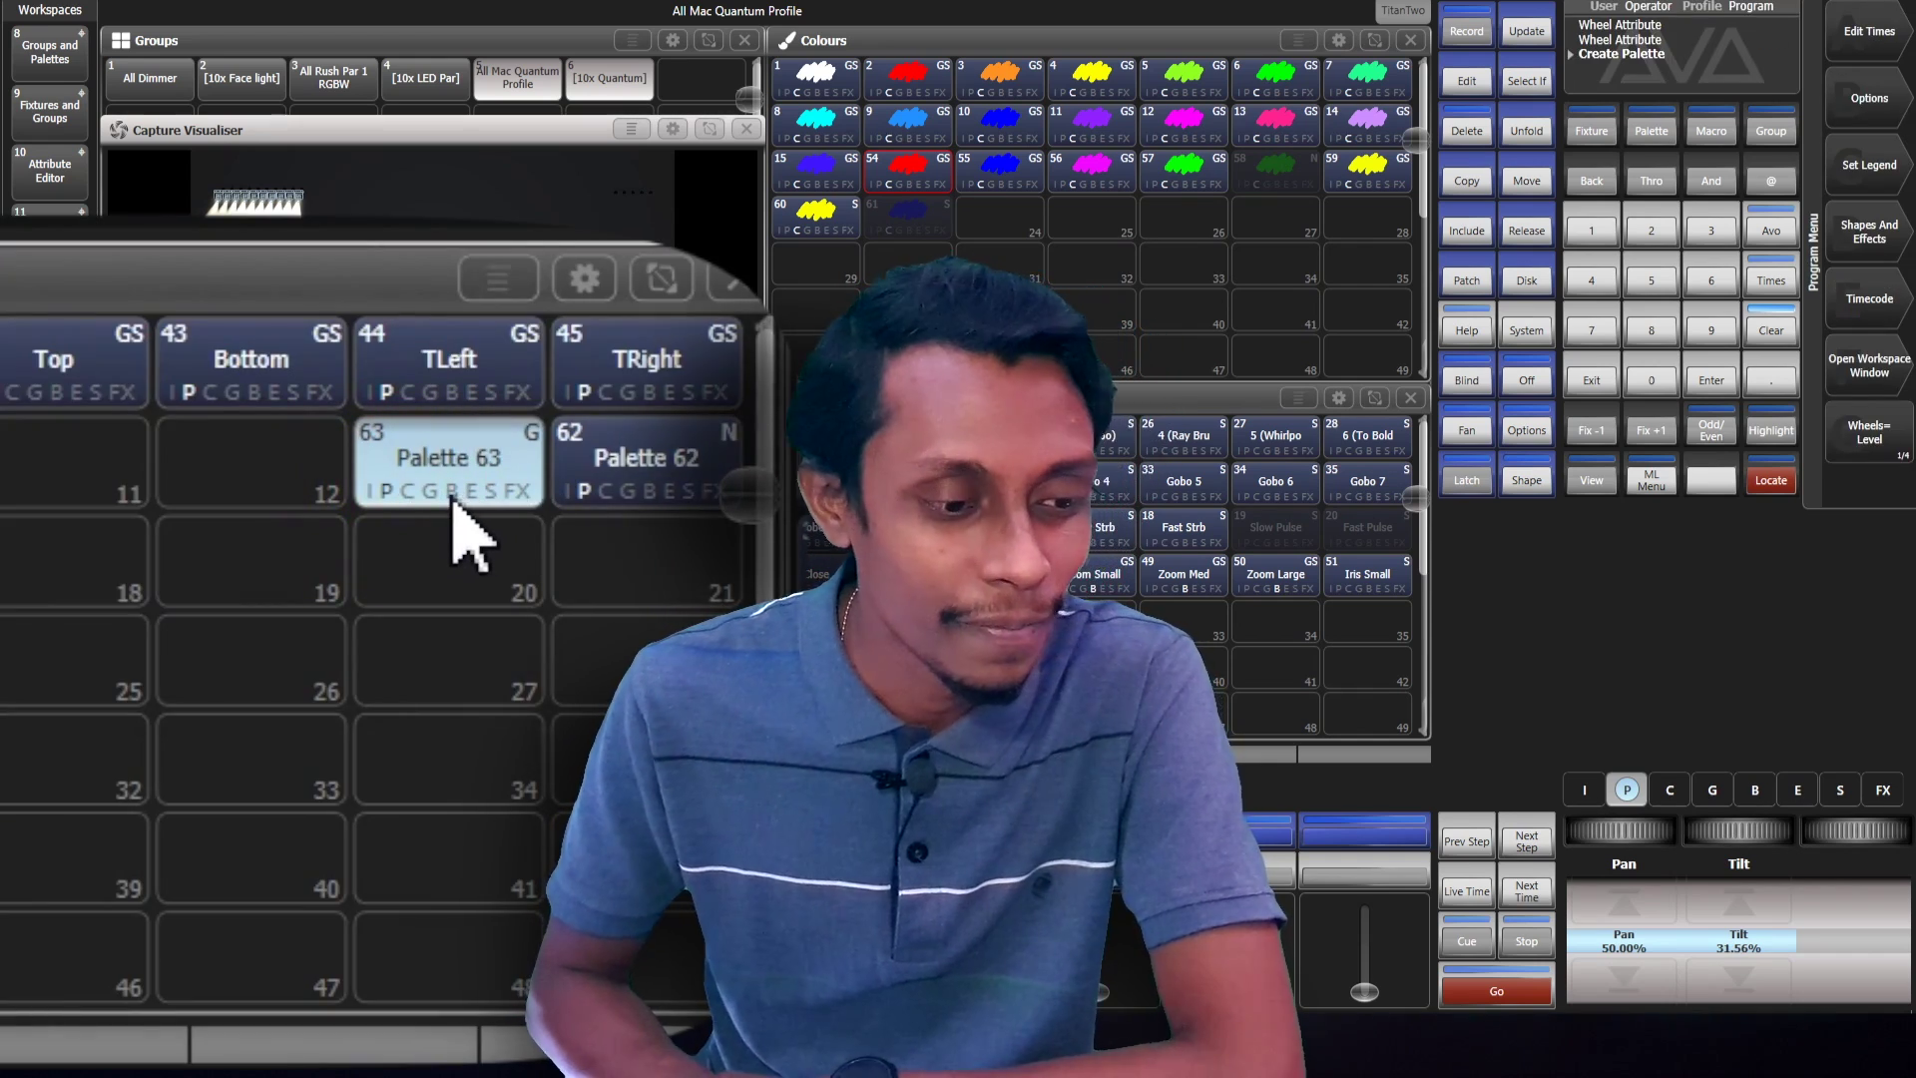
Record the same tilted position as a Shared Palette in Positions slot 12 and clear the programmer
click(505, 487)
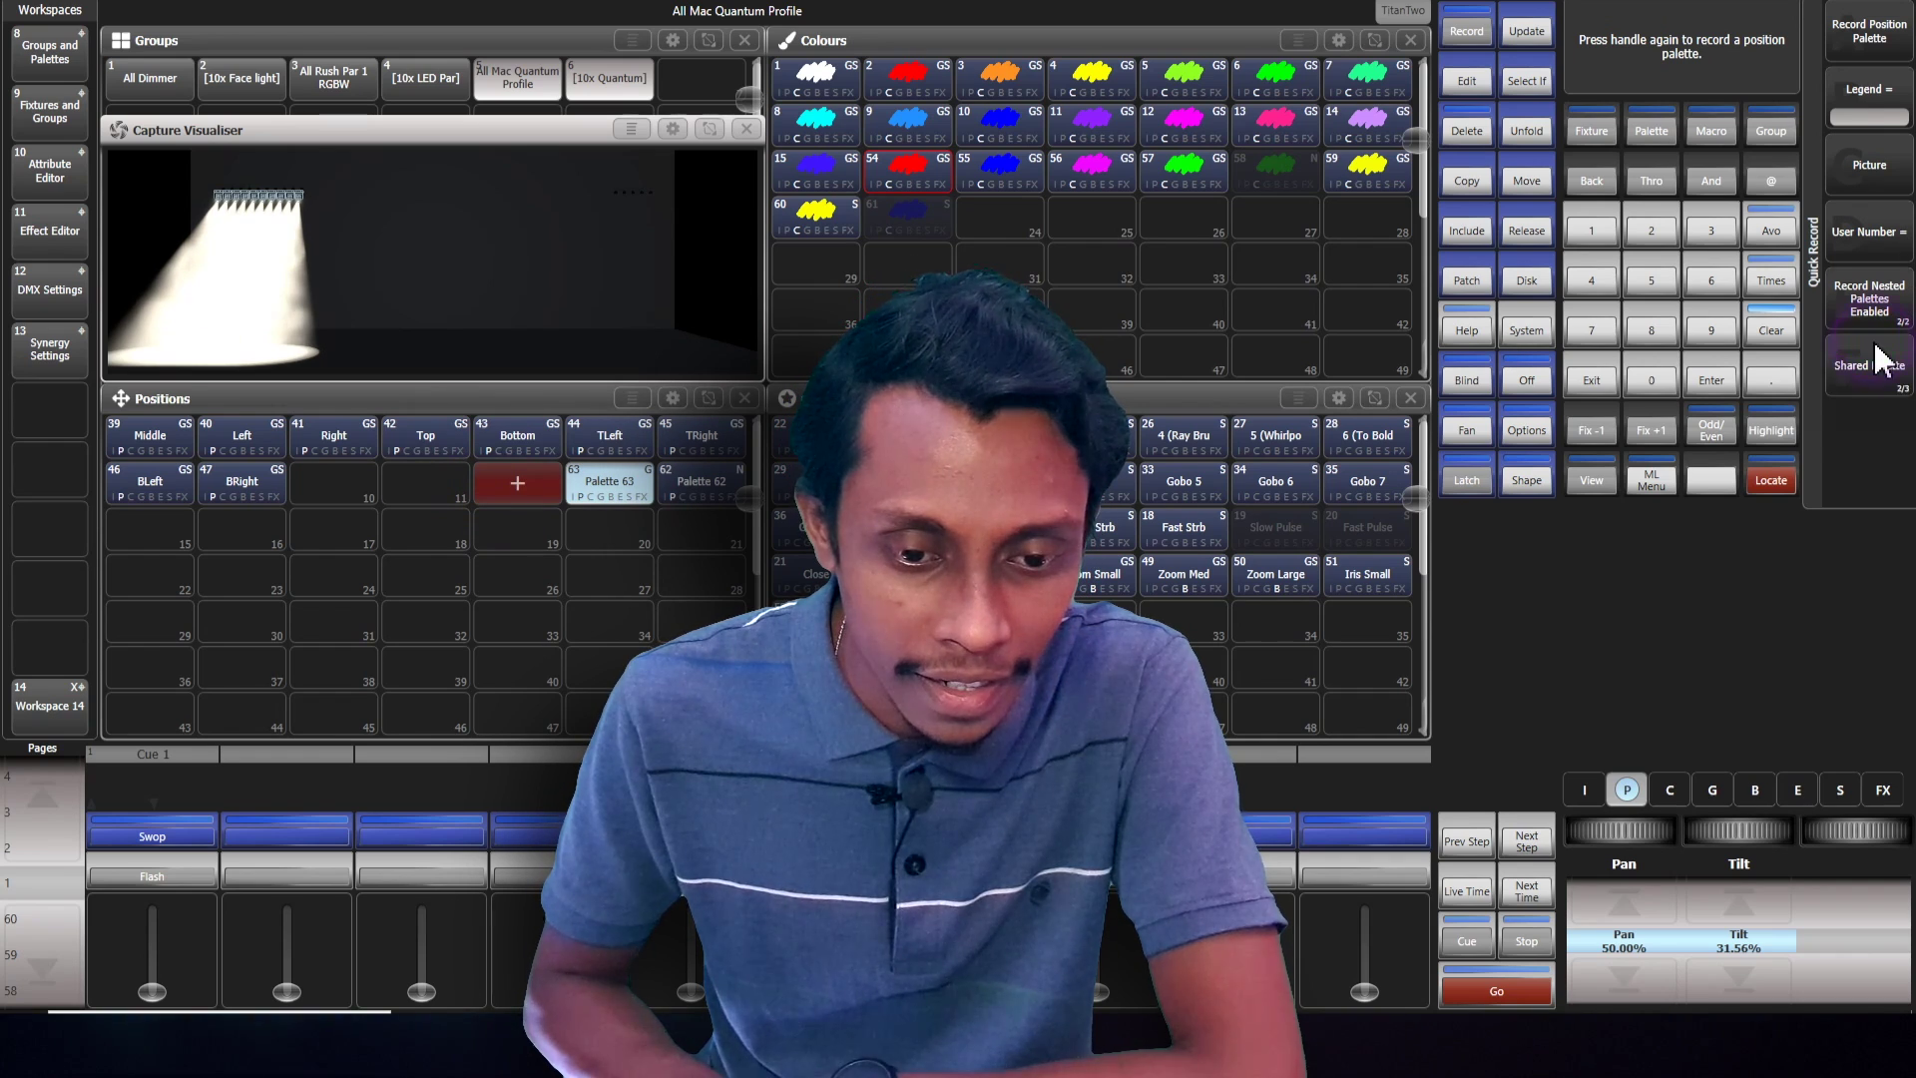
click(519, 483)
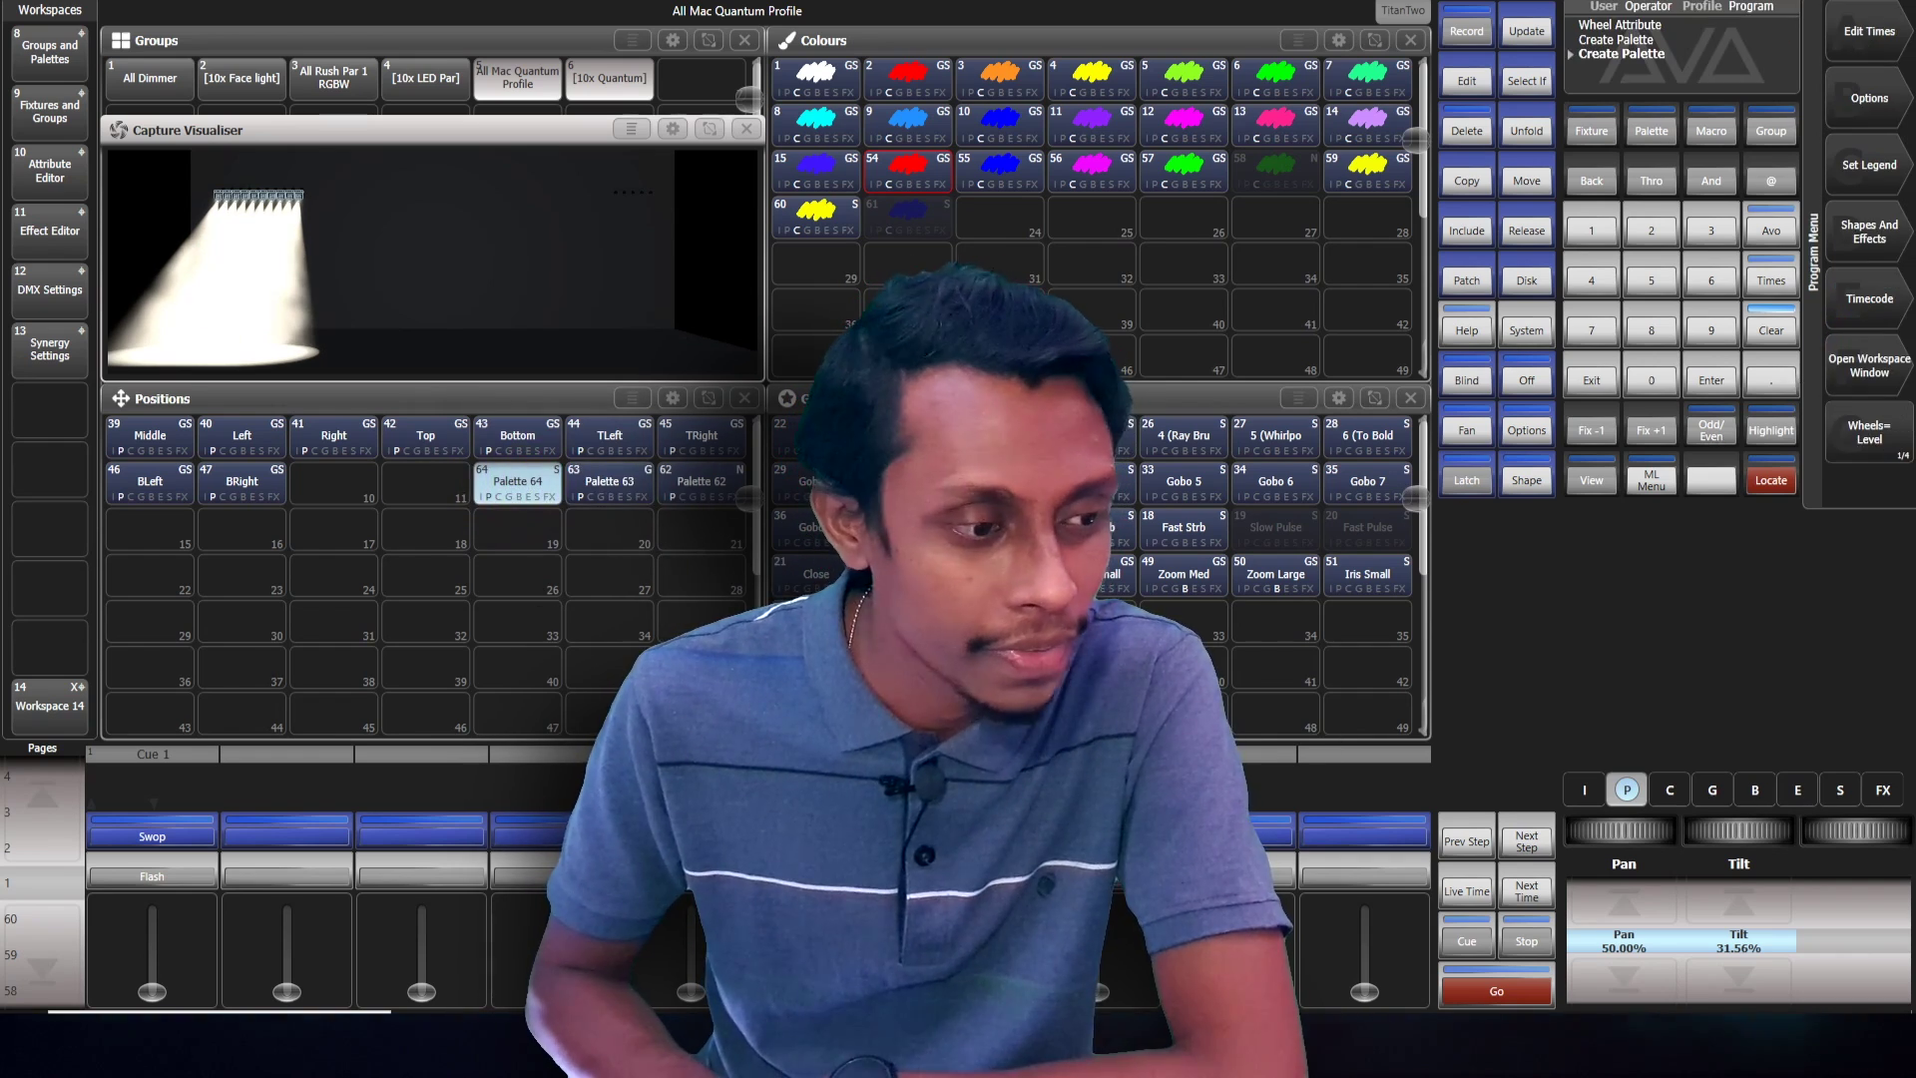
click(1772, 332)
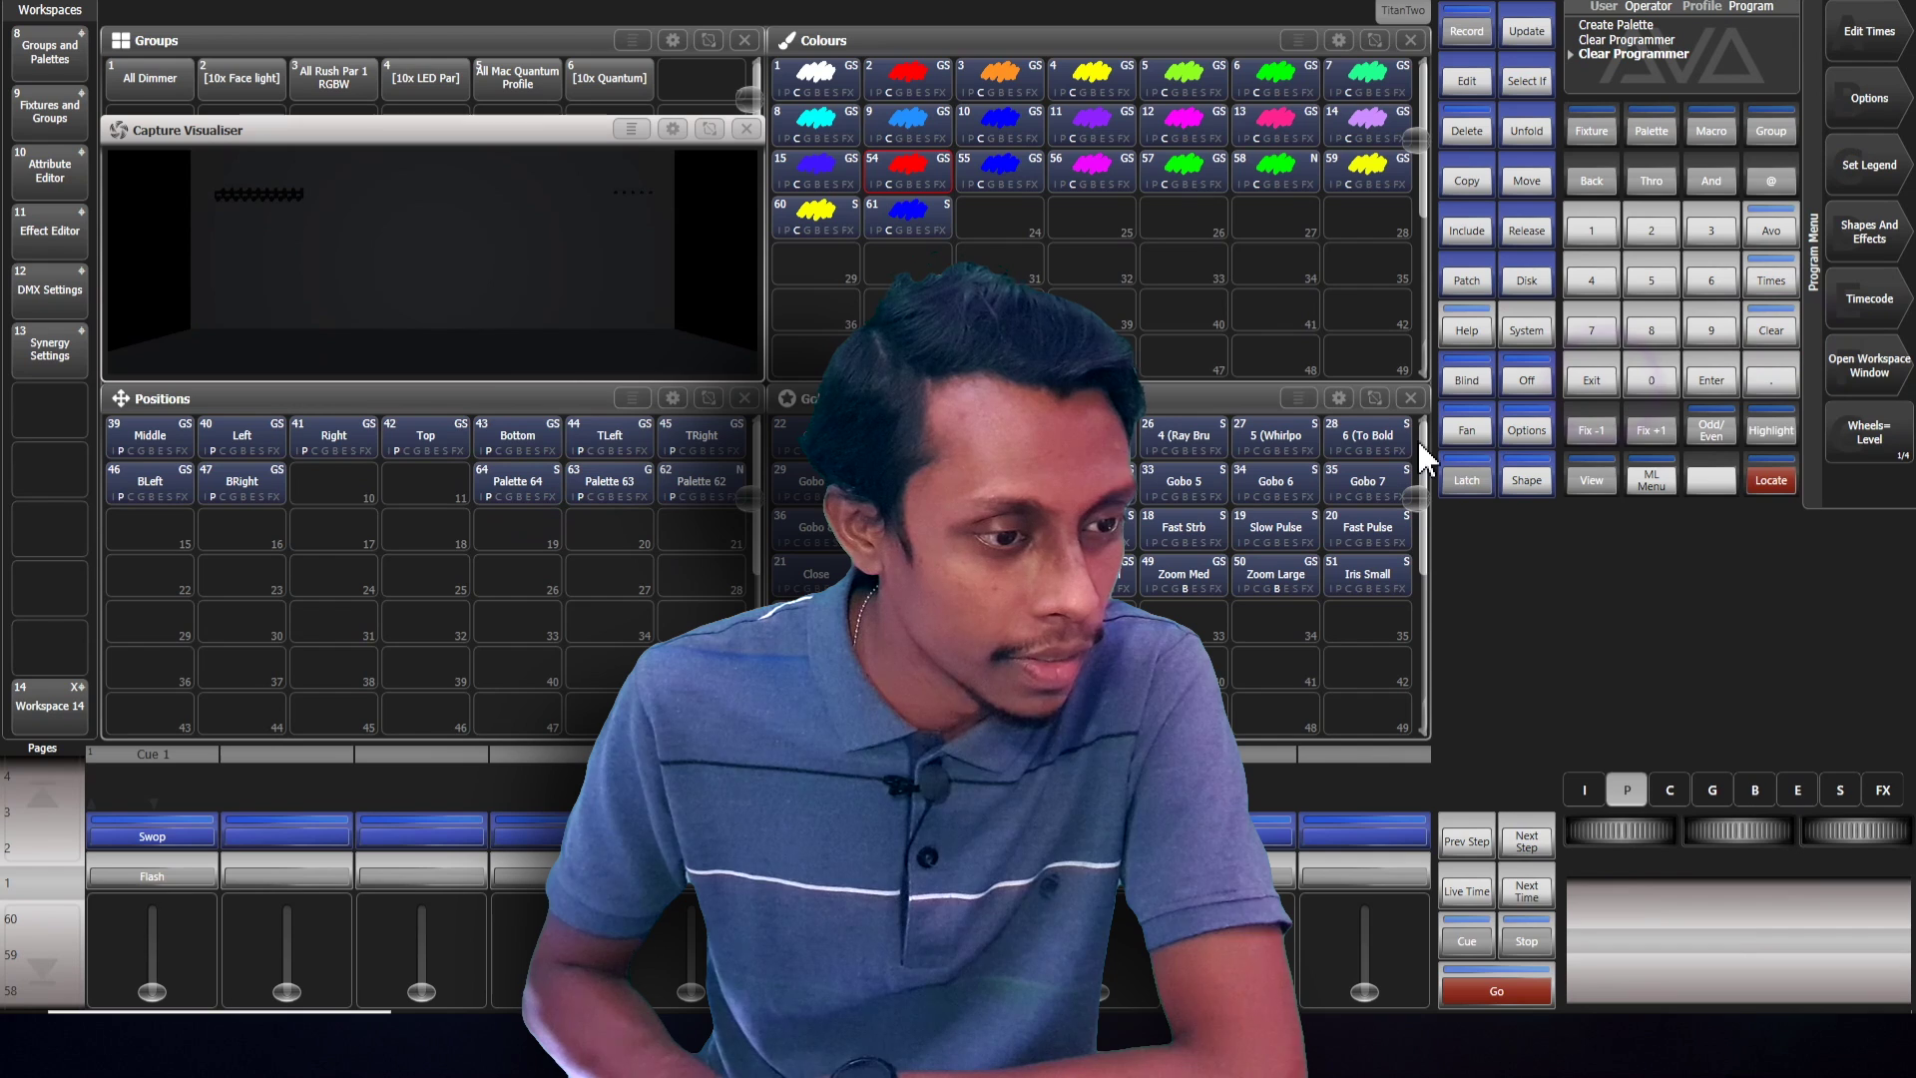
Locate the Mac Quantum Profile group, test position palettes 64, 63 and 62 on it, and clear the programmer
click(539, 80)
click(1769, 477)
click(514, 487)
click(635, 489)
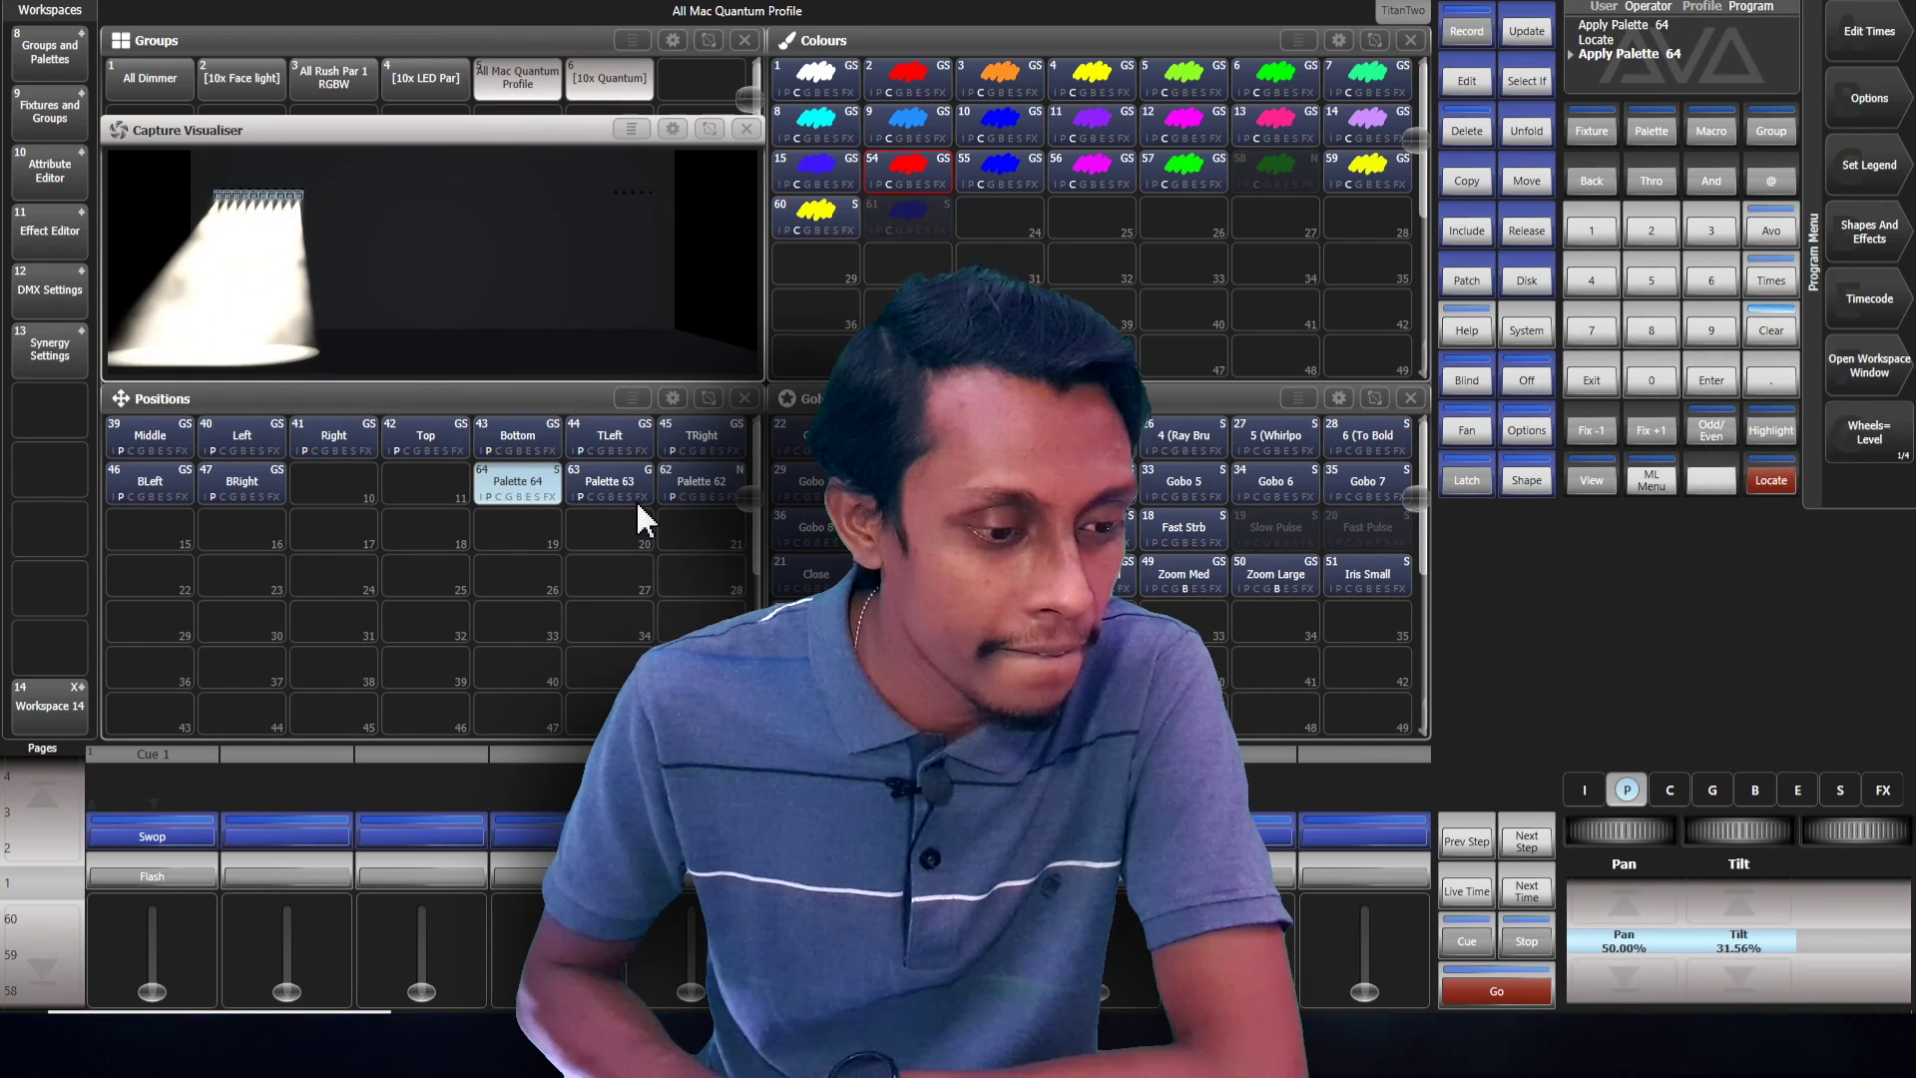
click(698, 484)
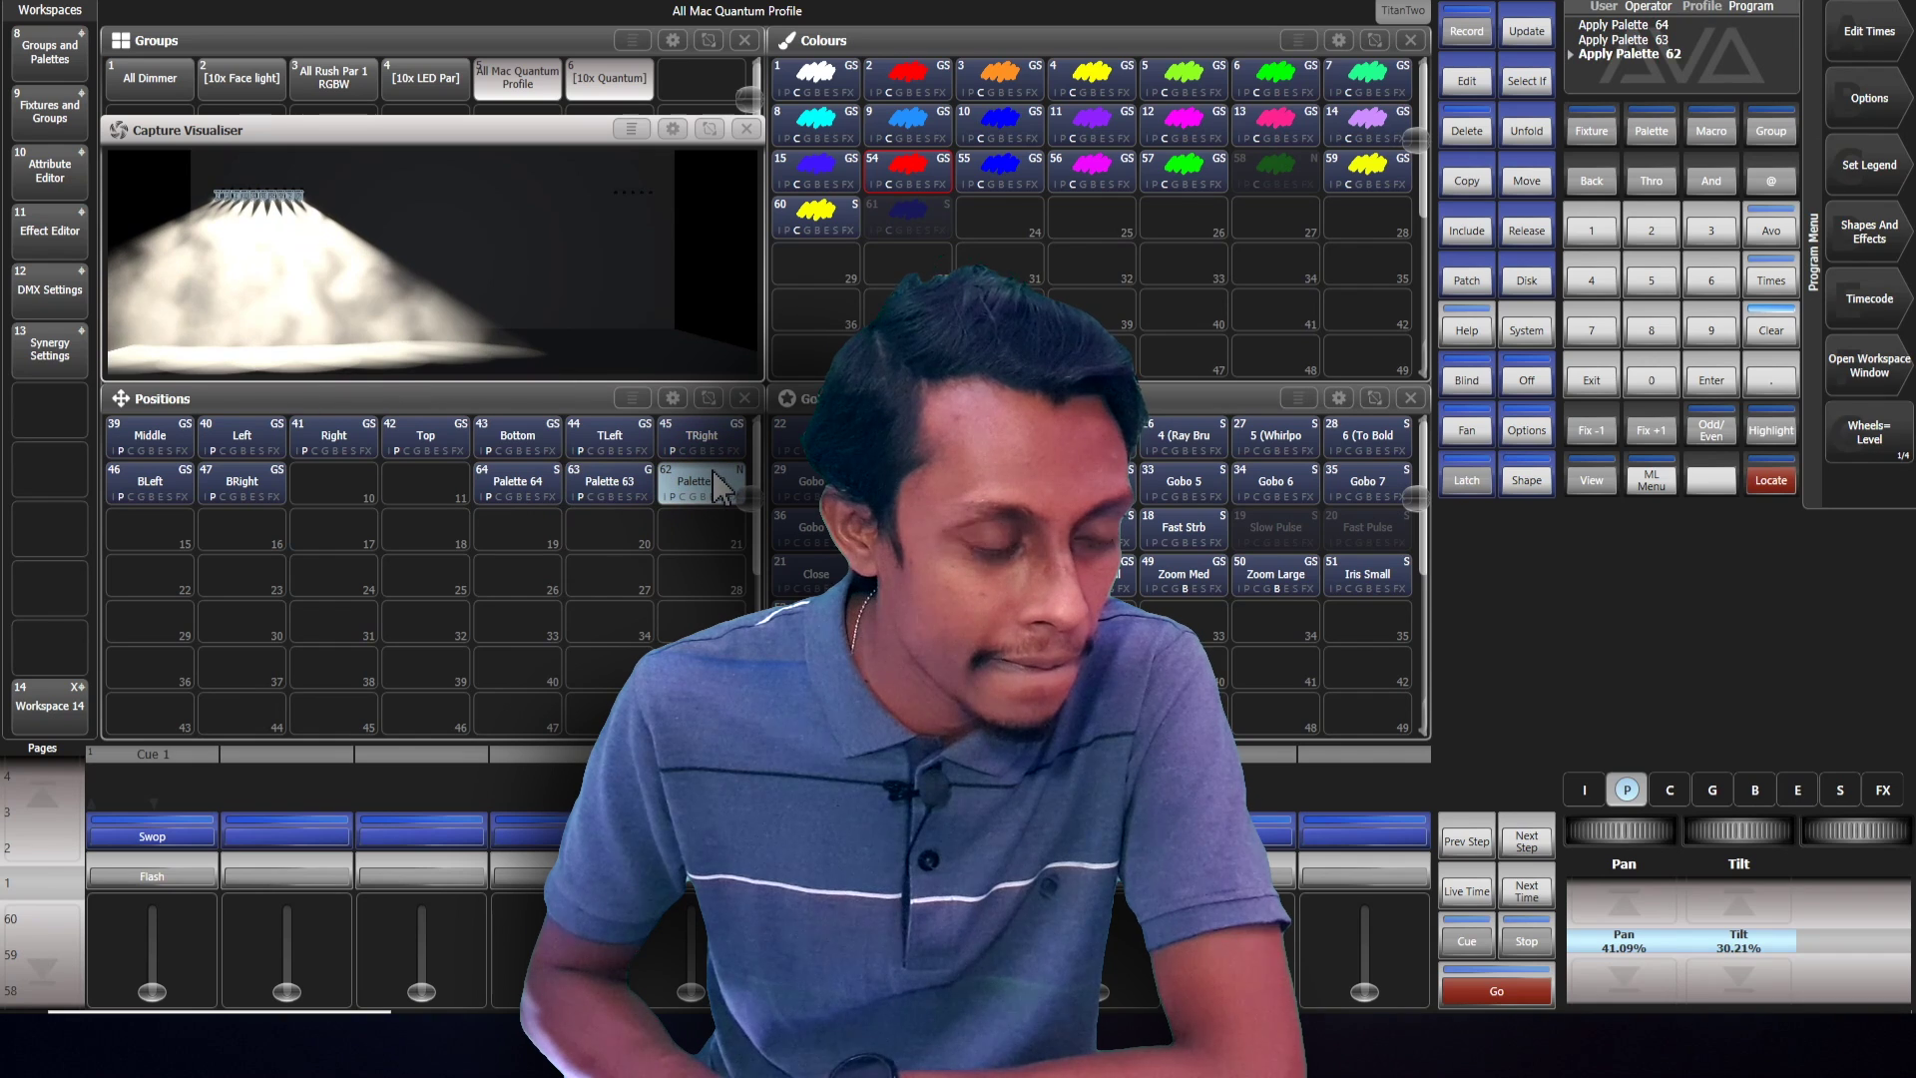
click(1585, 383)
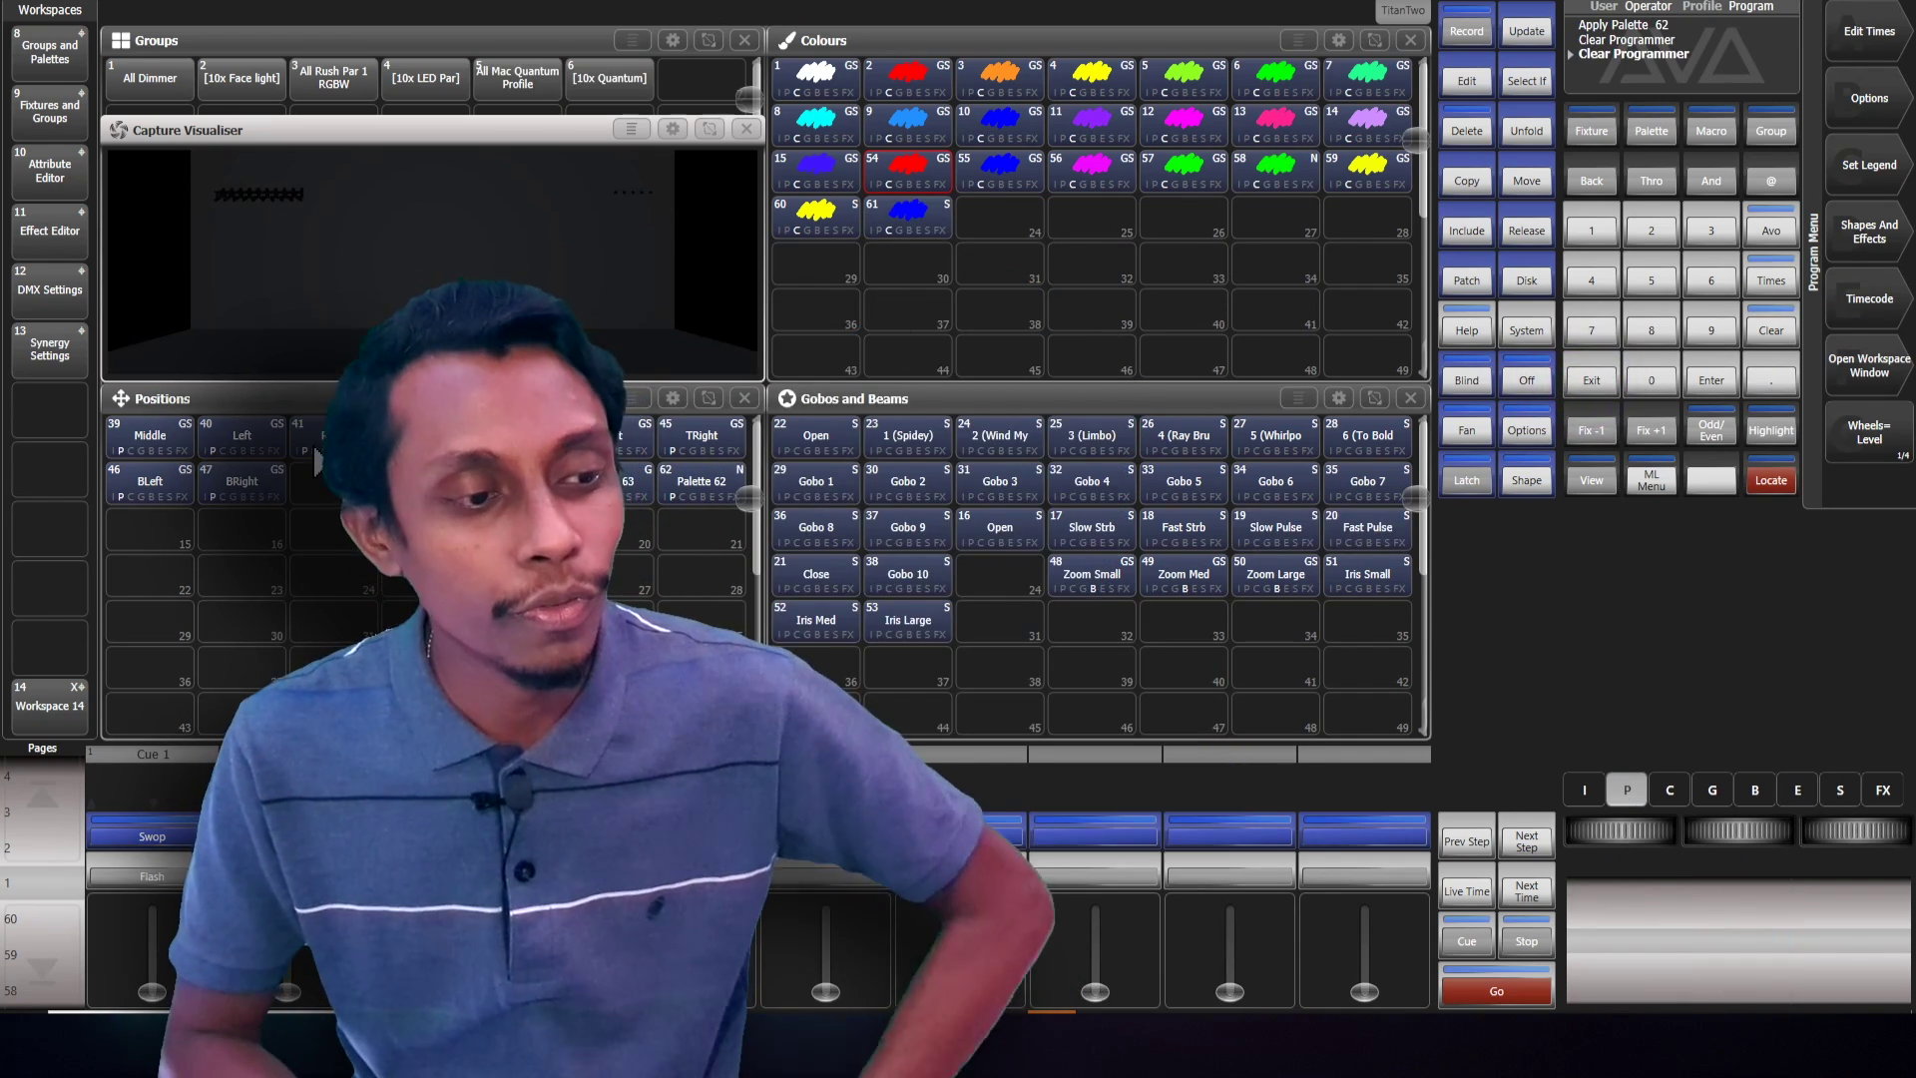
Locate the All Mac Quantum Profile group and apply the fanned position palette 62 to it
click(504, 85)
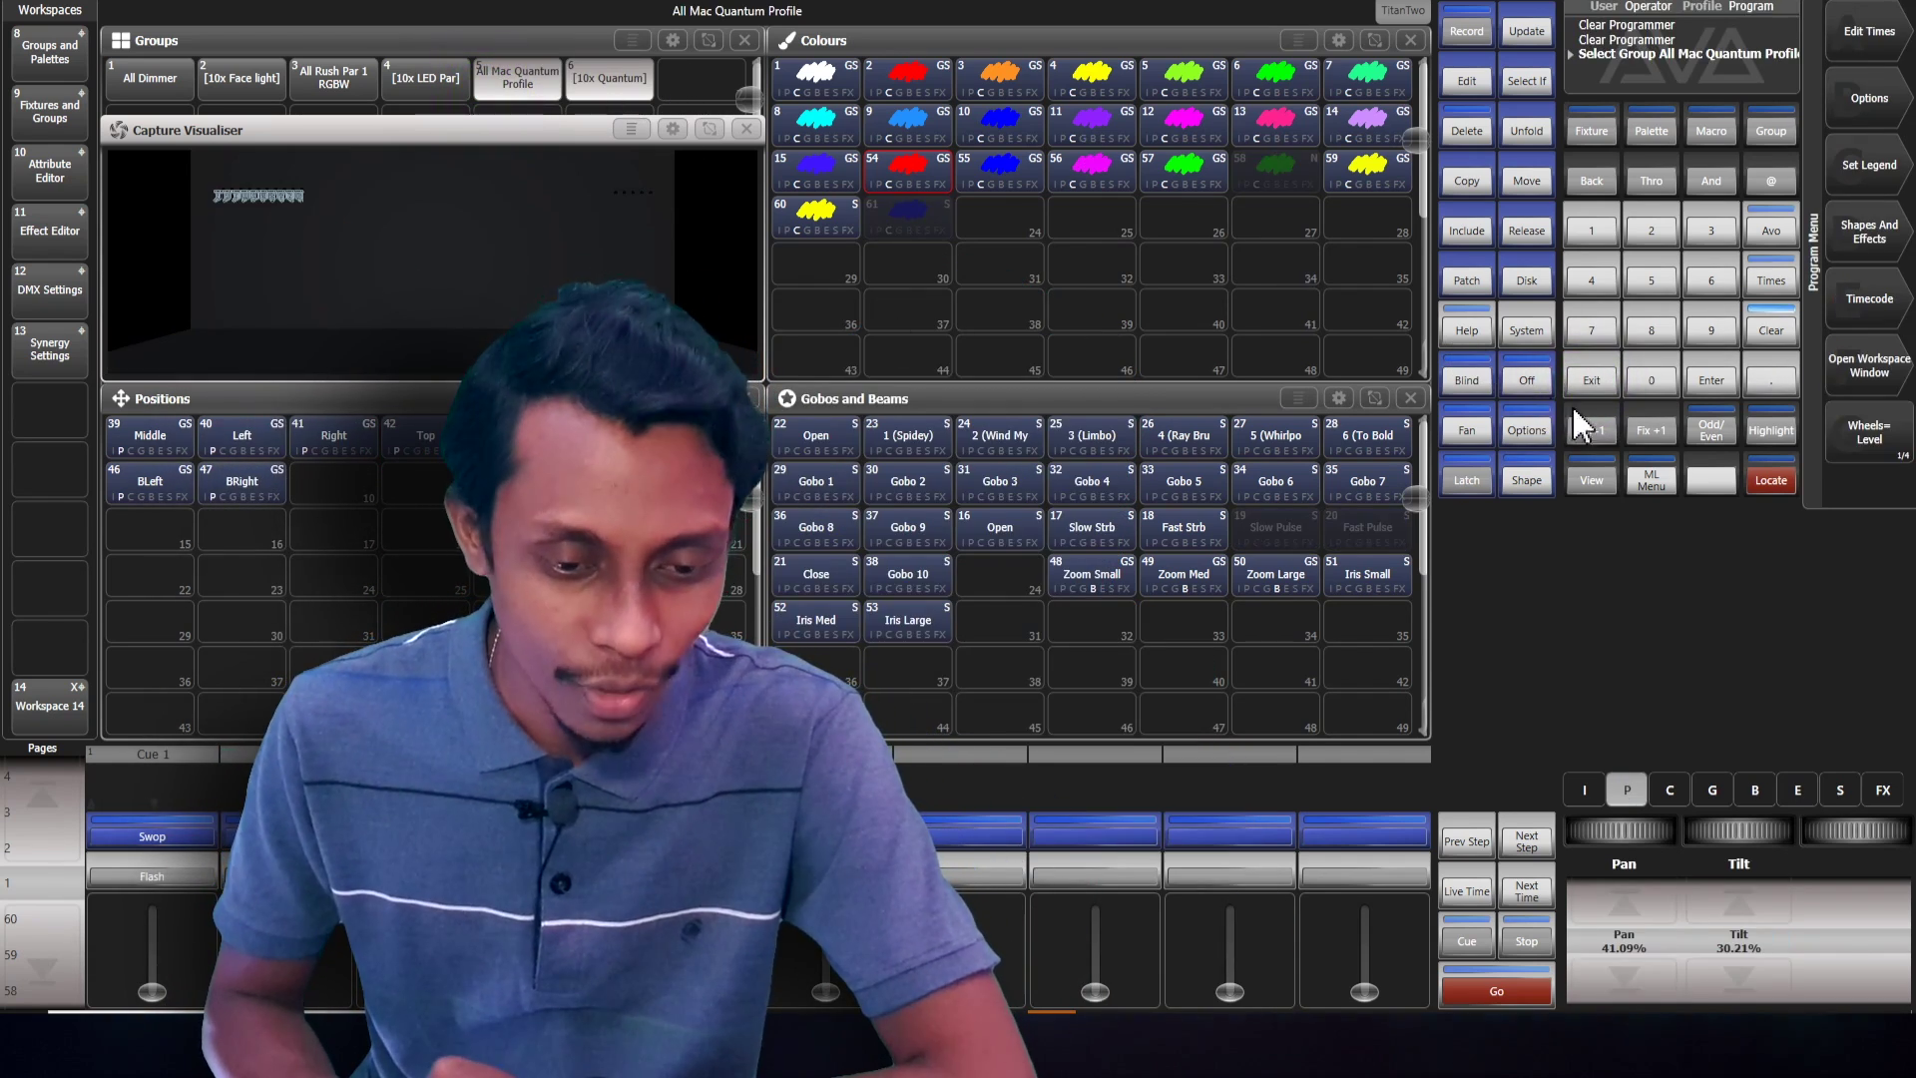
click(1771, 480)
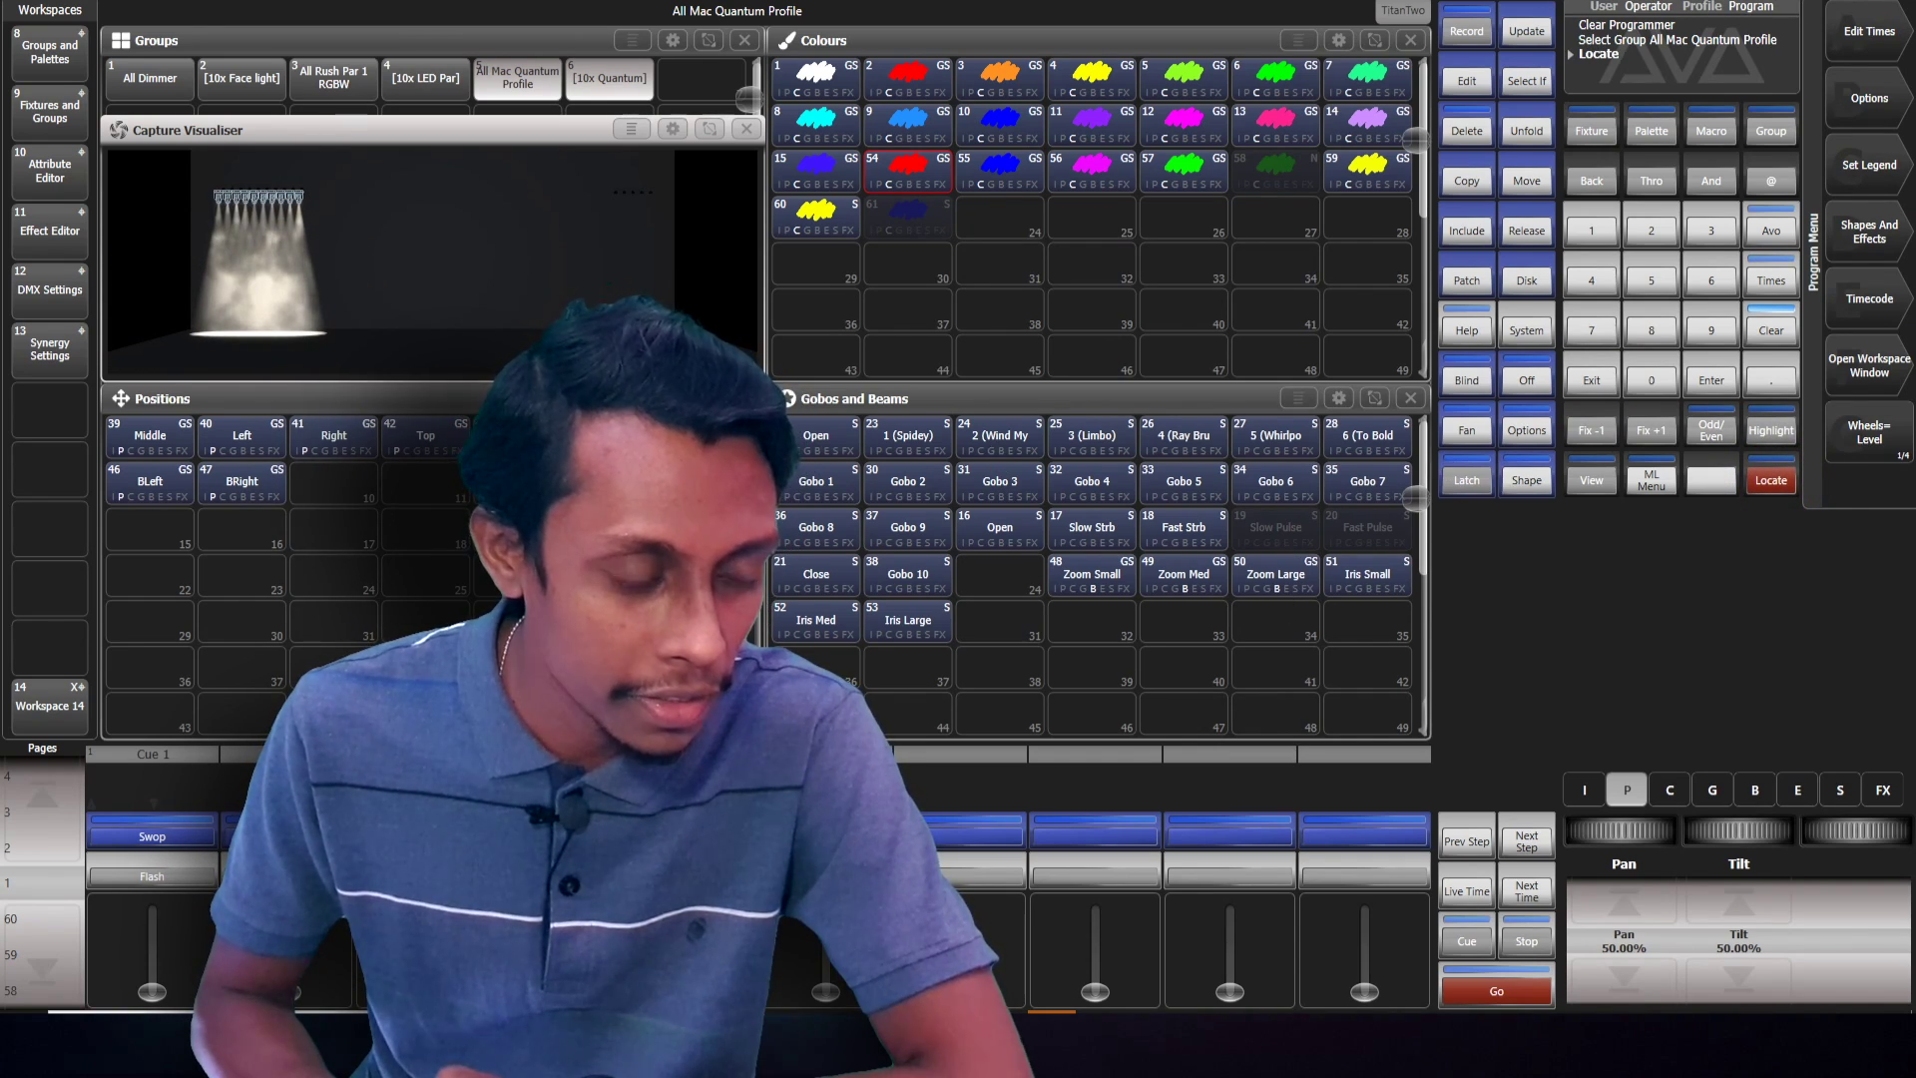
click(457, 626)
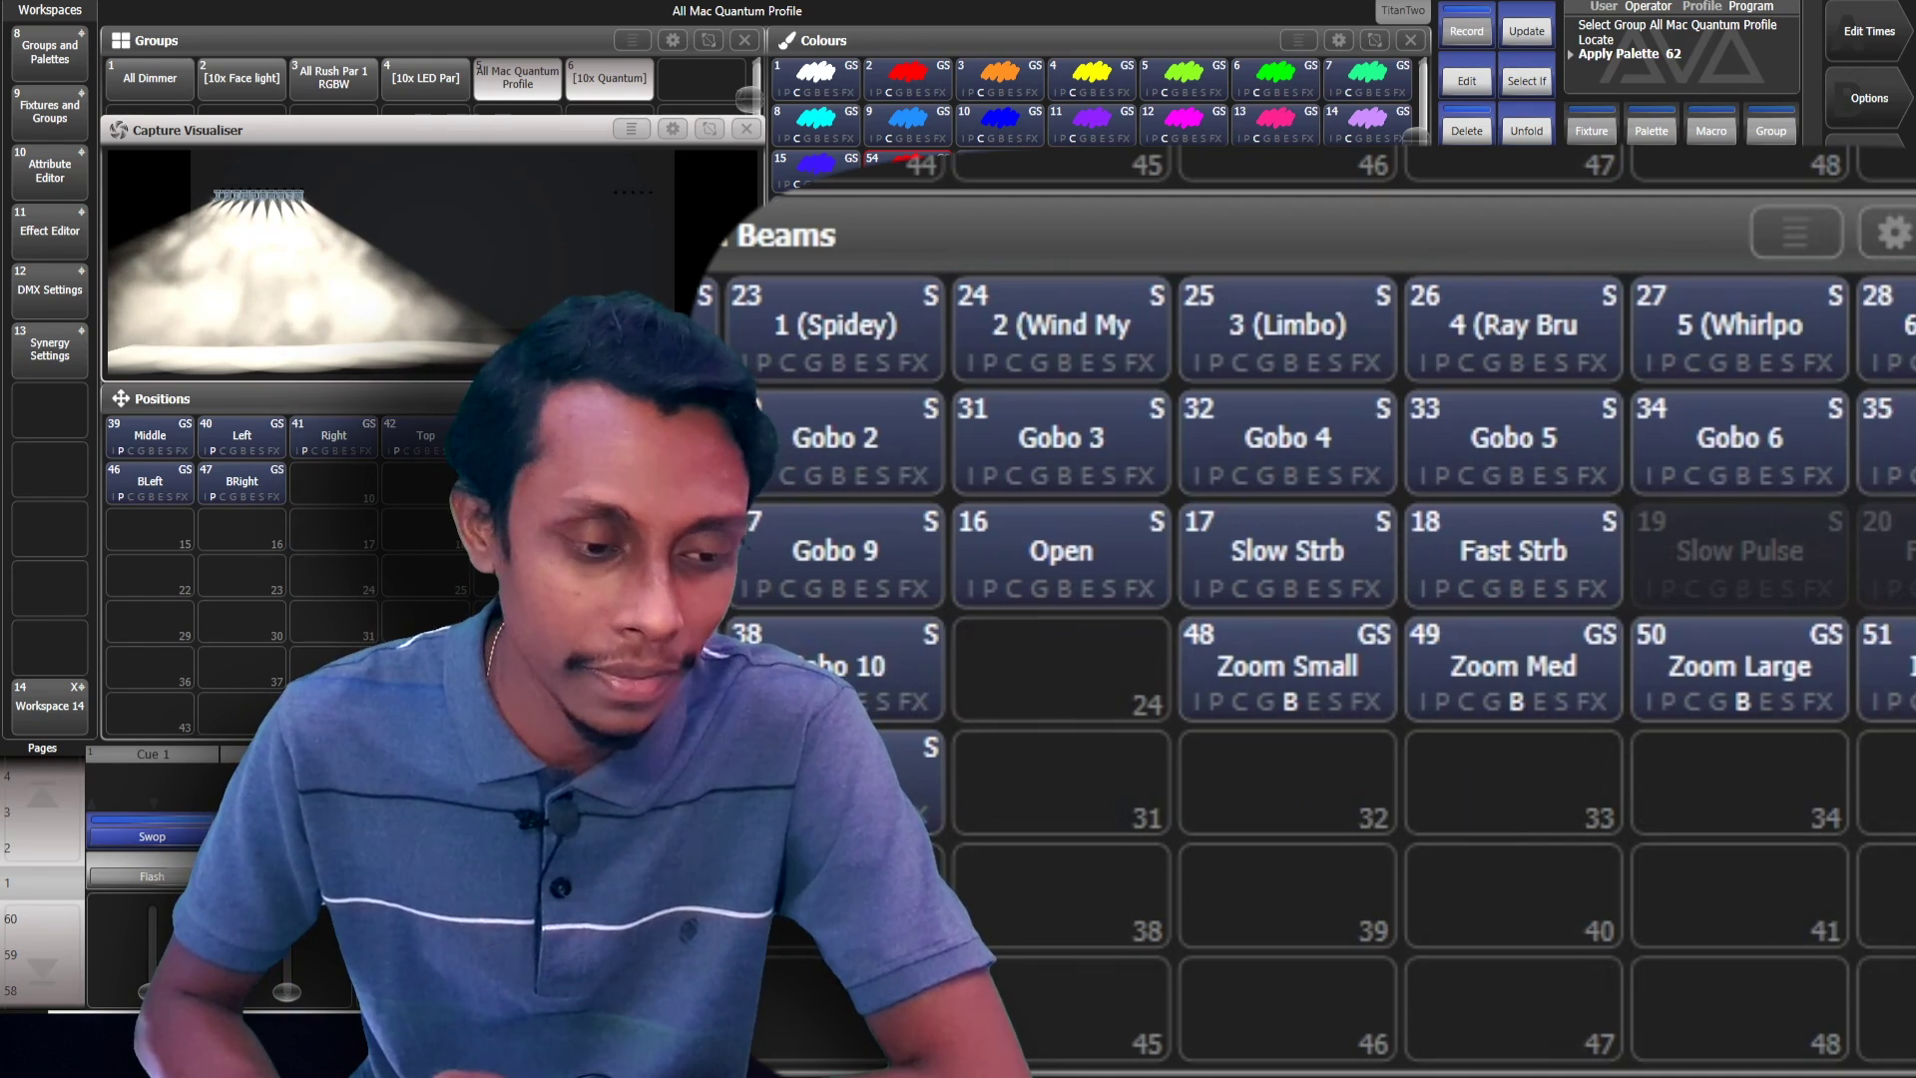
Preview the gobo palettes Open, 1 (Spidey) through 6 (To Bold) on the Mac Quantum Profiles and return to Open
click(818, 359)
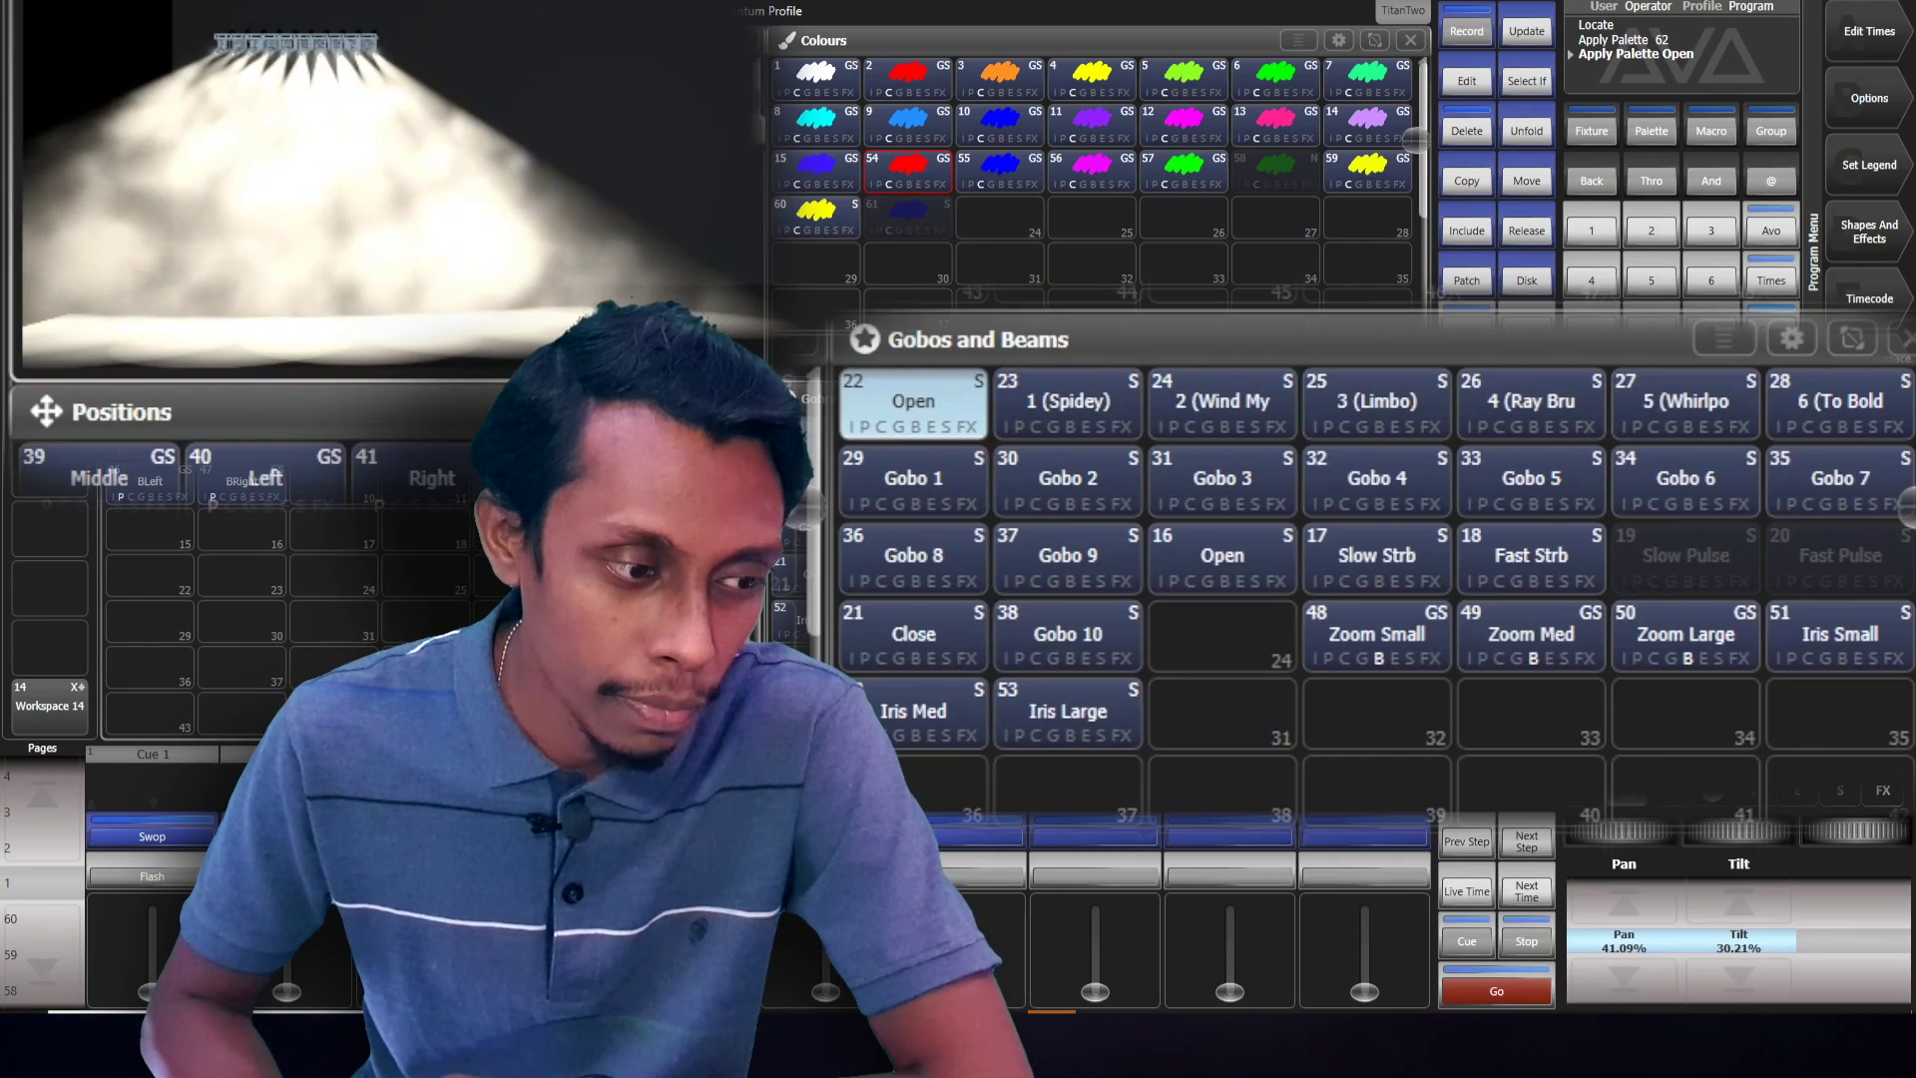
click(1078, 417)
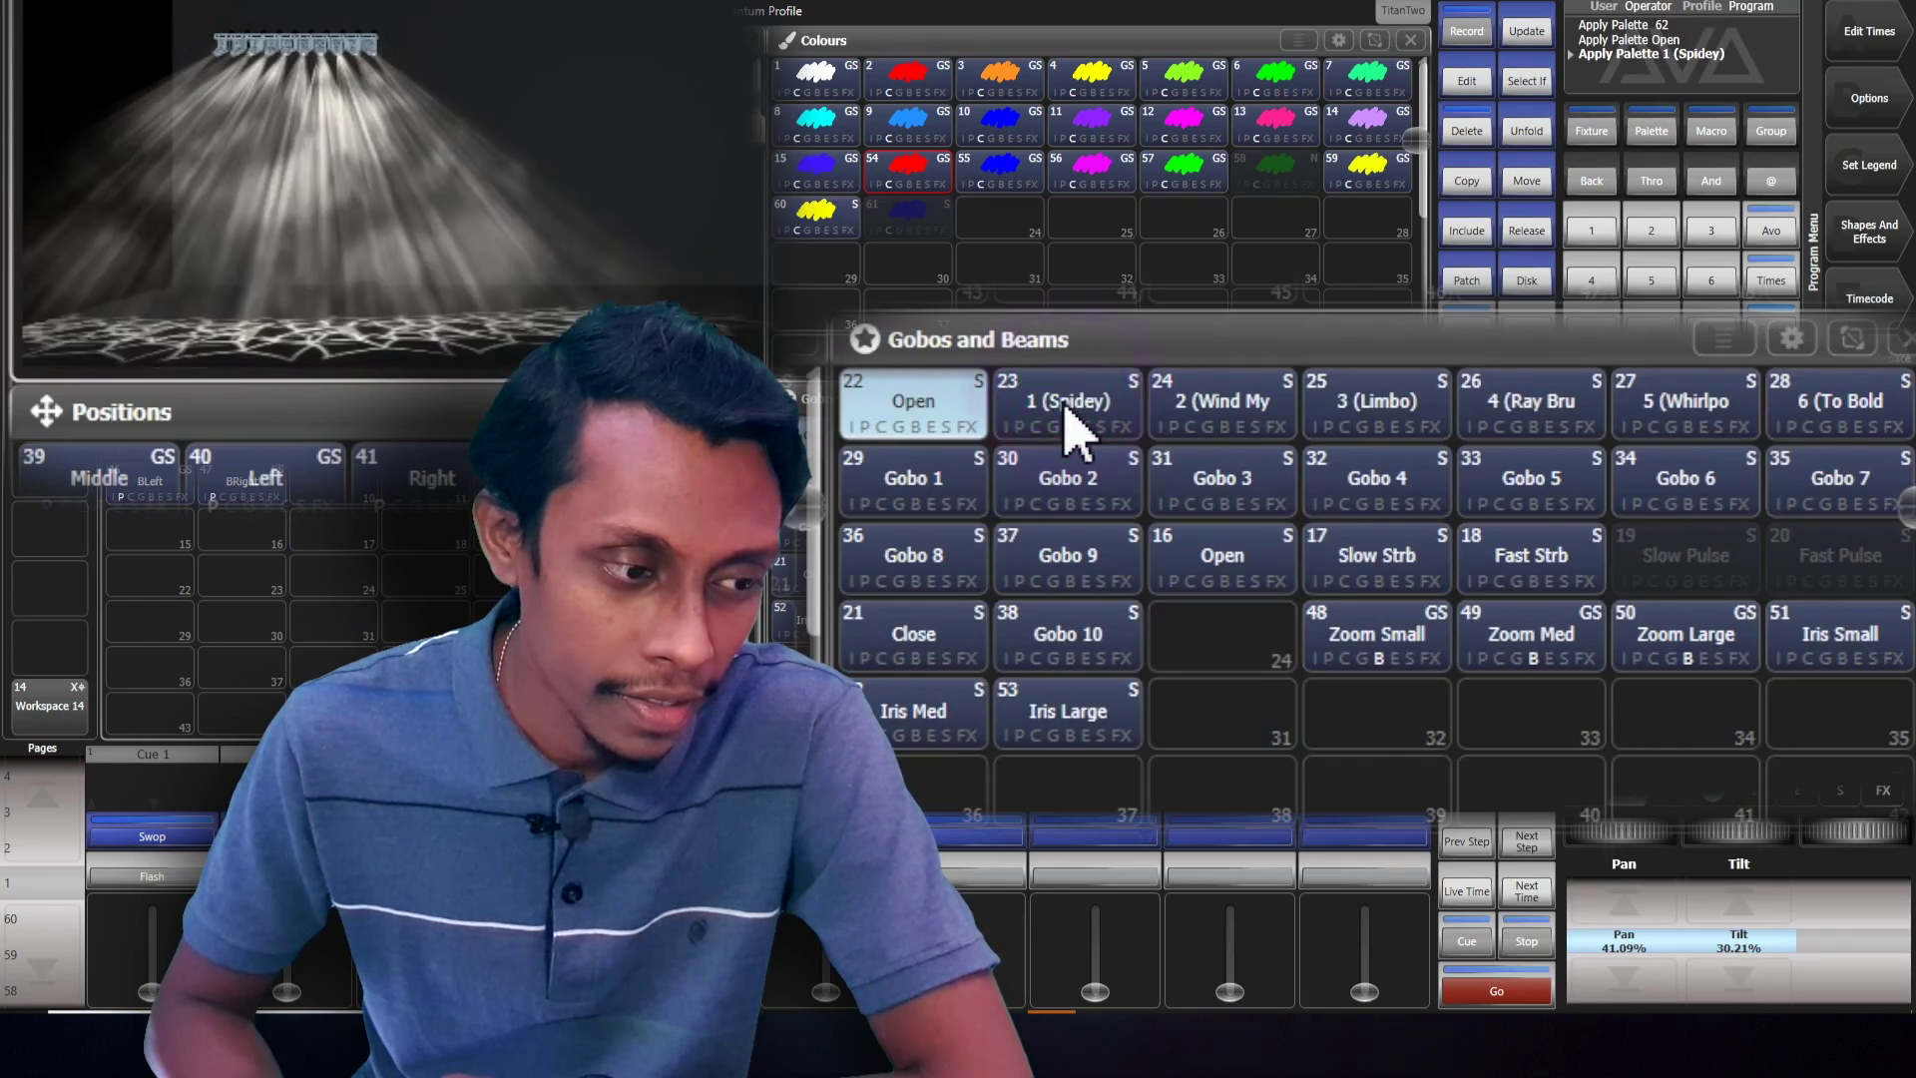
click(1225, 419)
click(1349, 419)
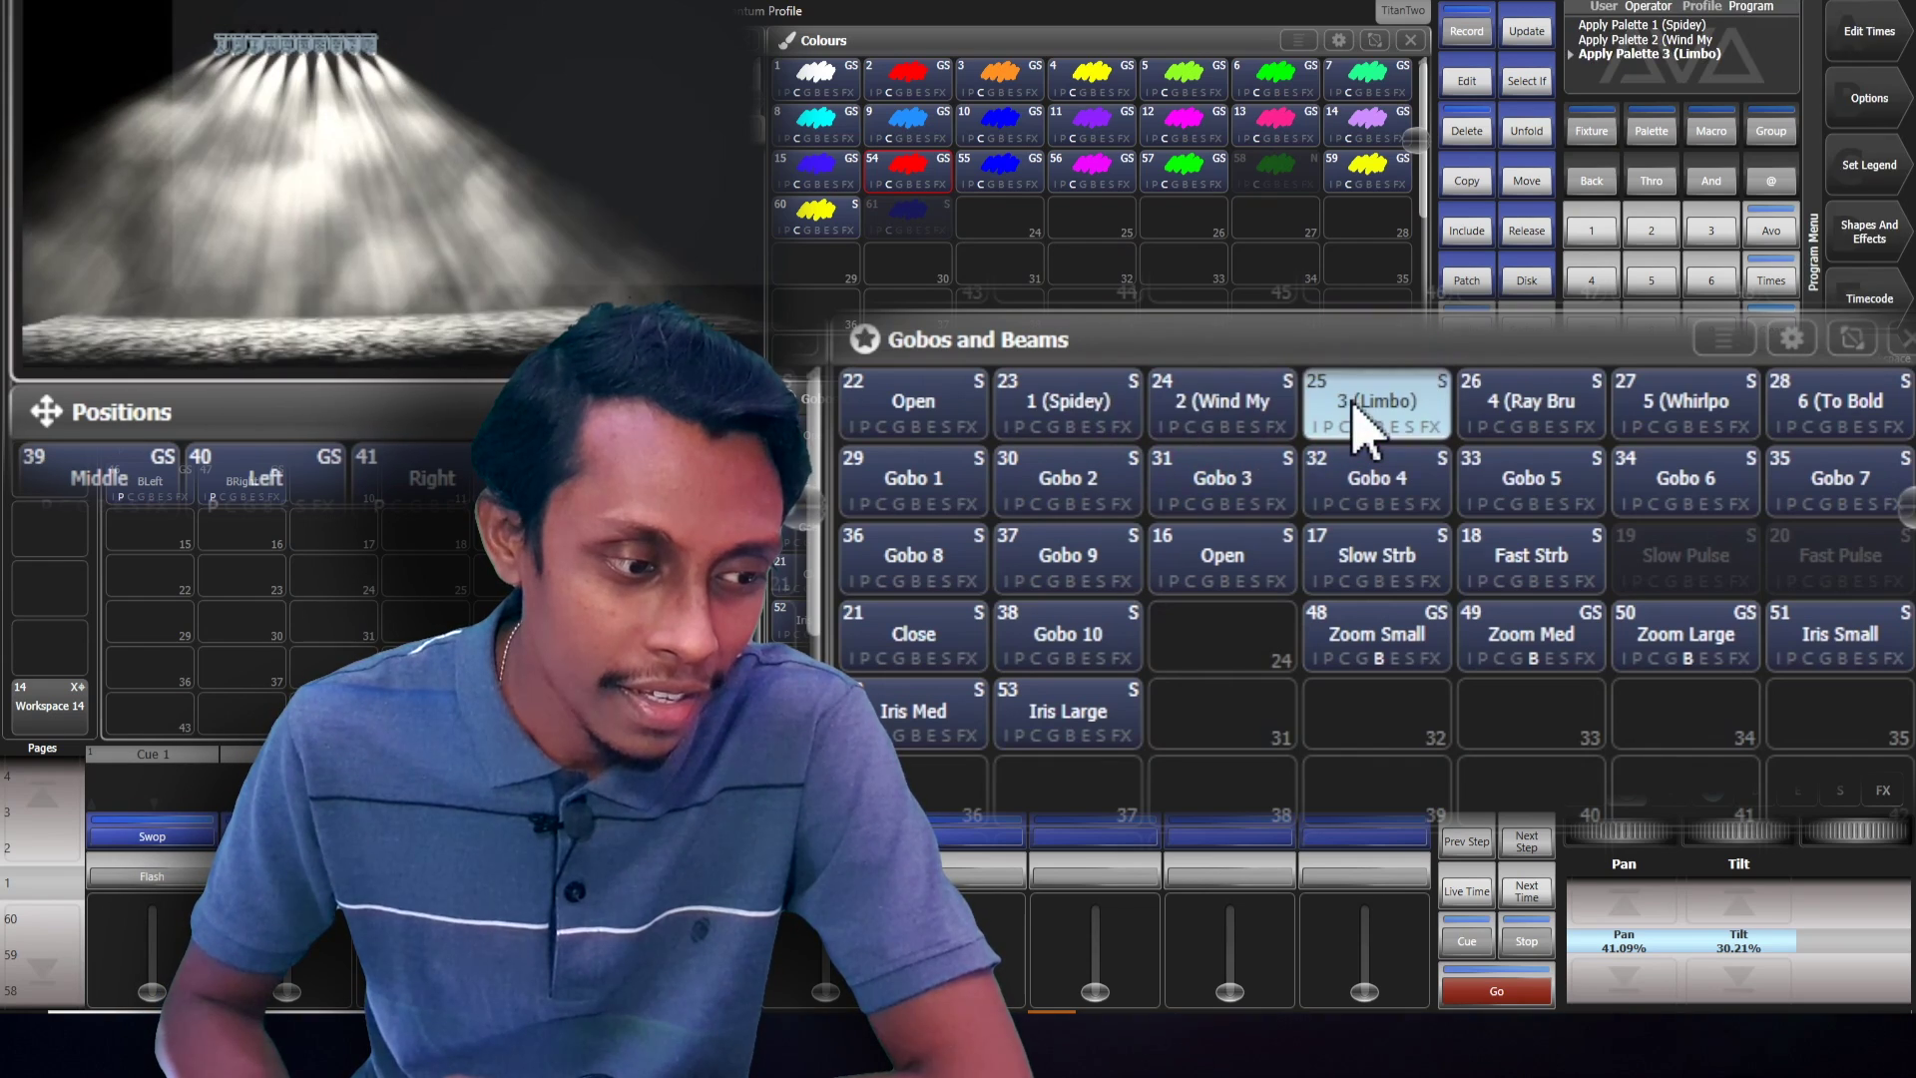
click(1527, 427)
click(1708, 404)
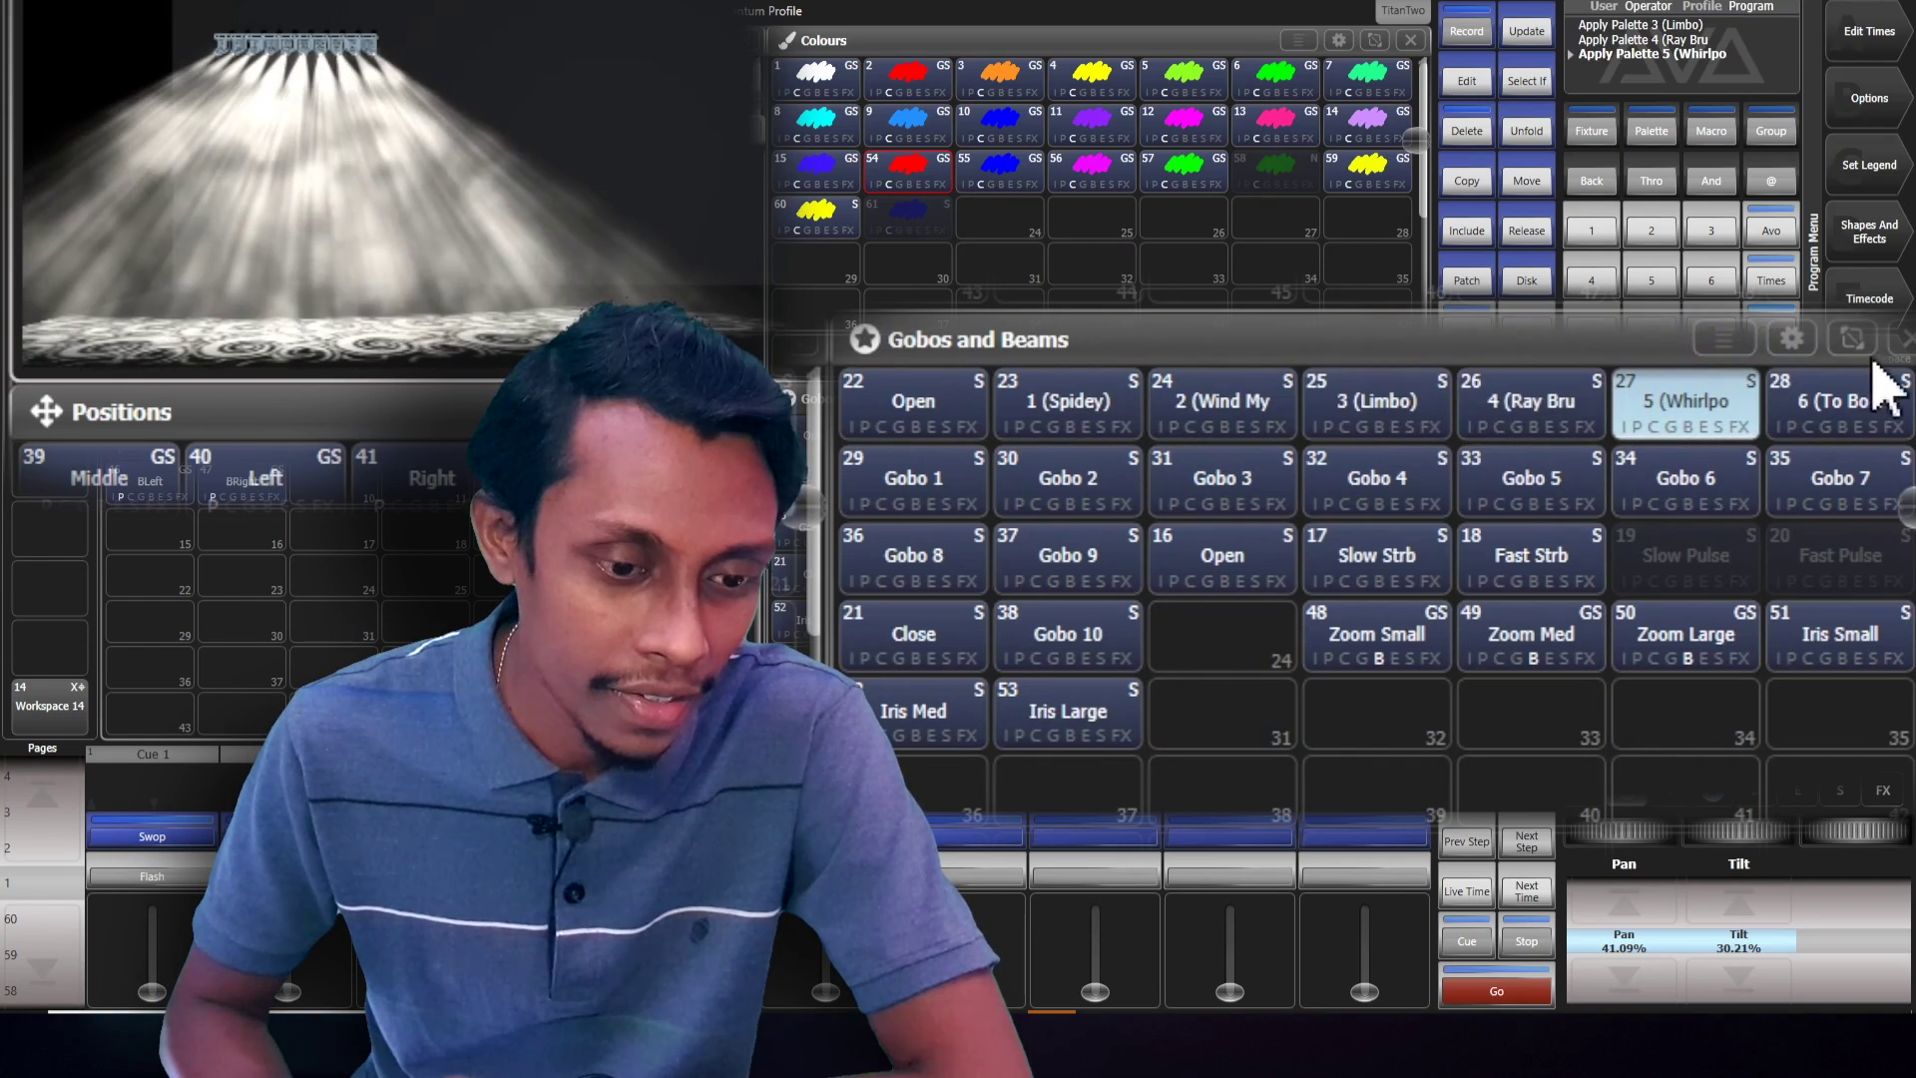
click(1865, 405)
click(864, 424)
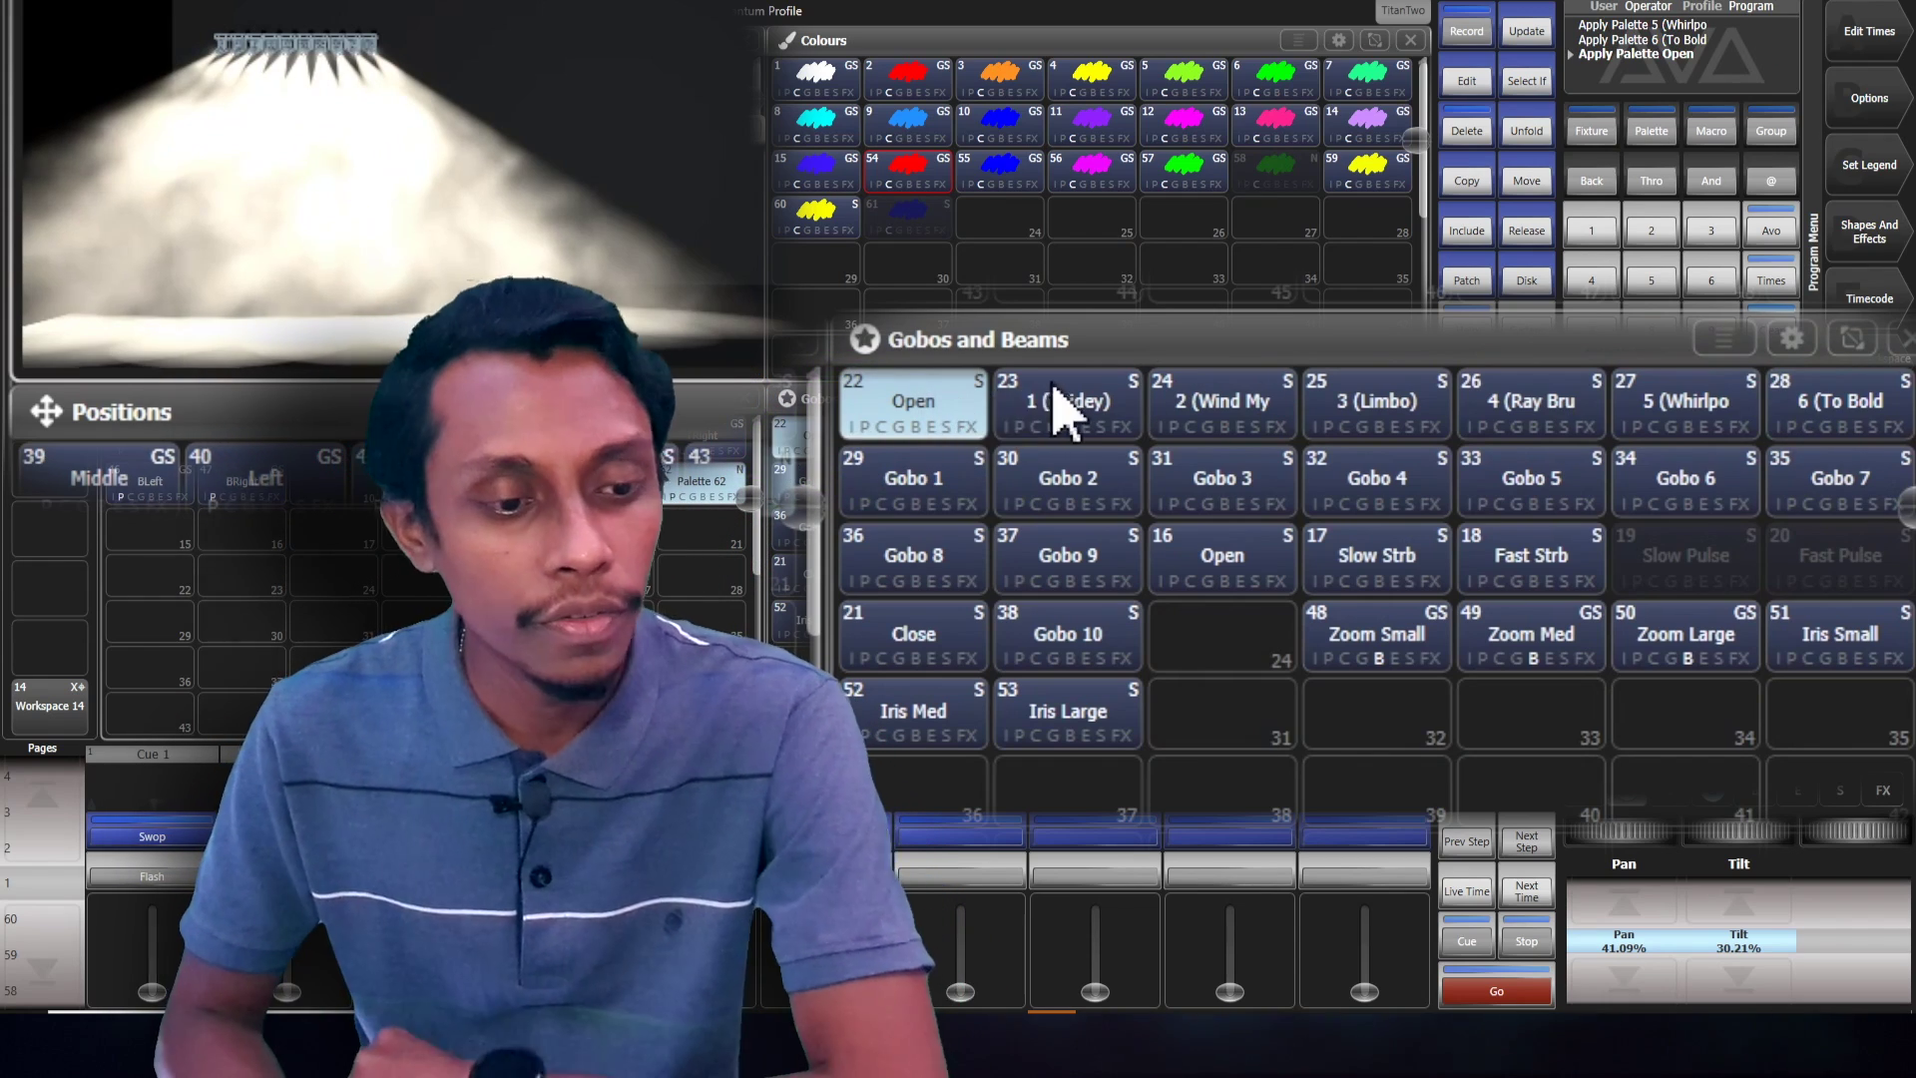
Apply the 1 (Spidey) gobo, test the Slow Strb and Fast Strb palettes with it, and reopen the shutter
click(1061, 411)
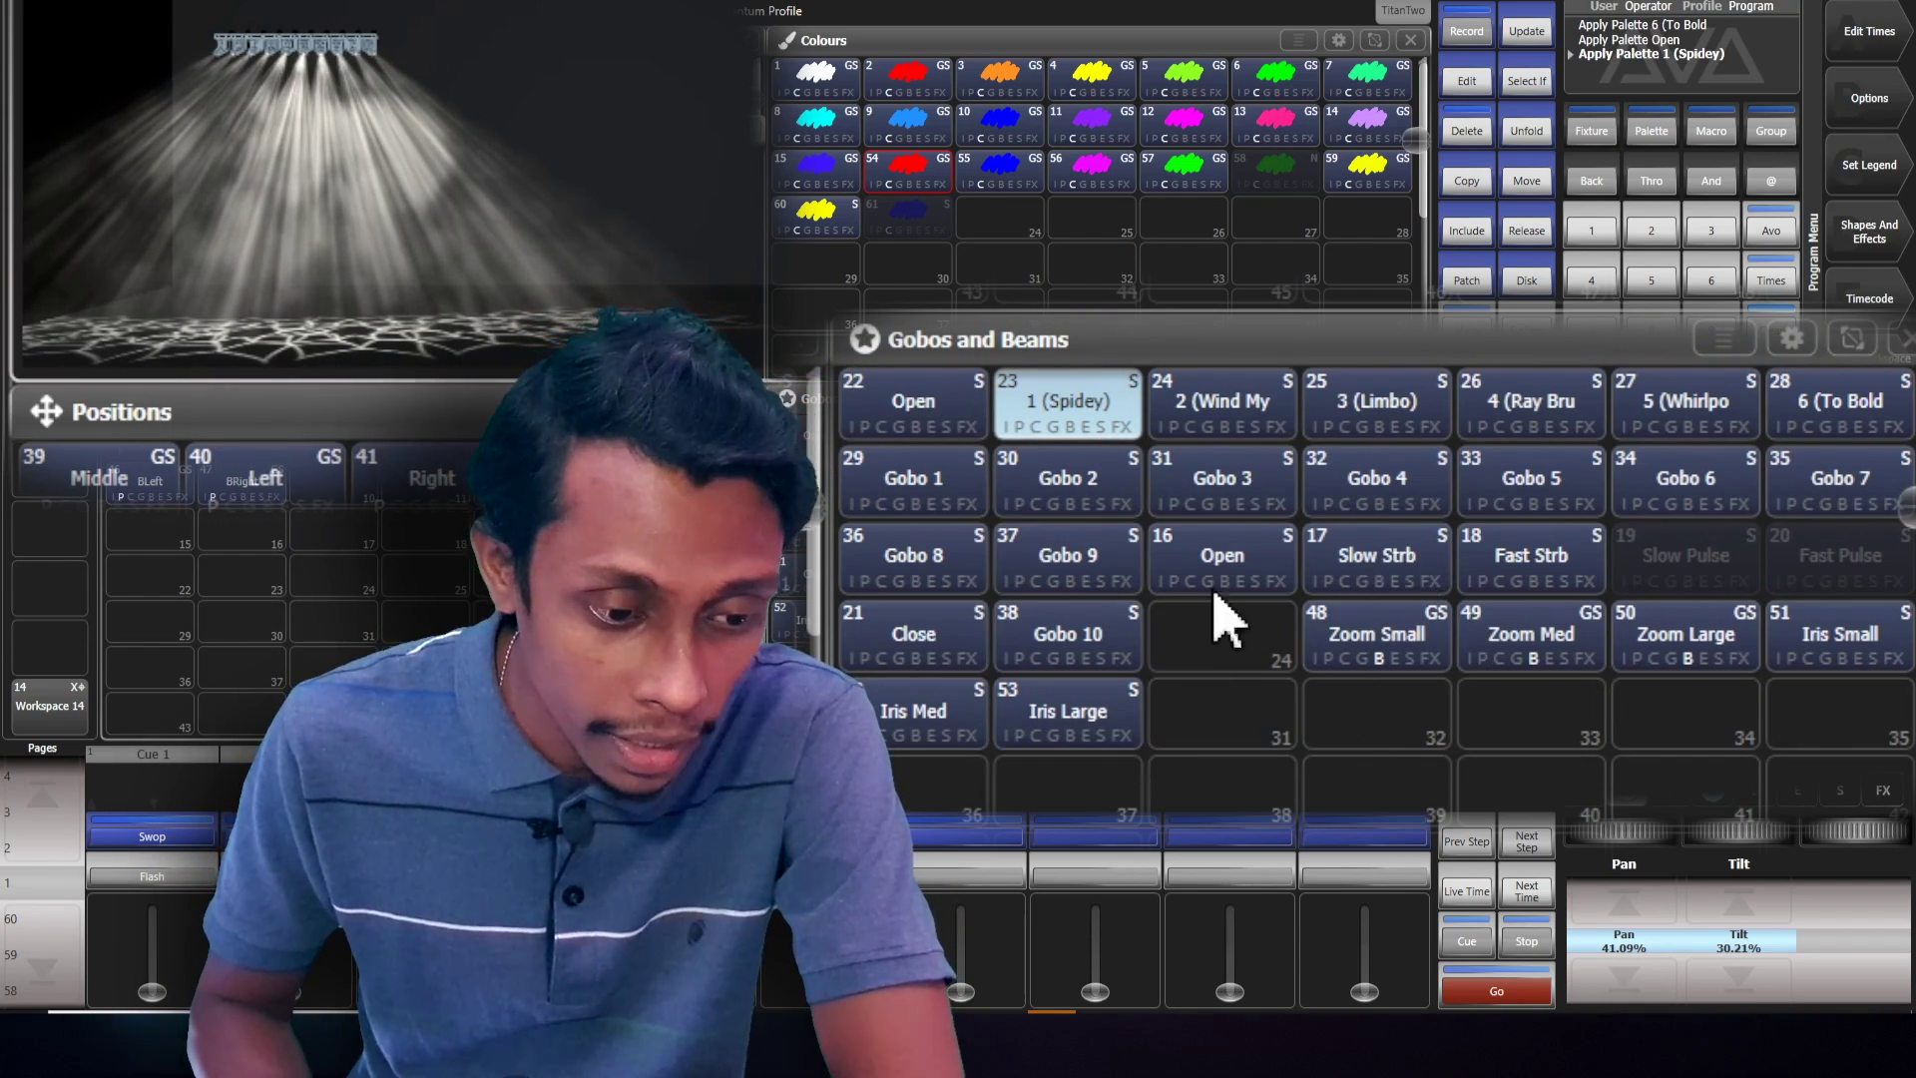
click(1358, 556)
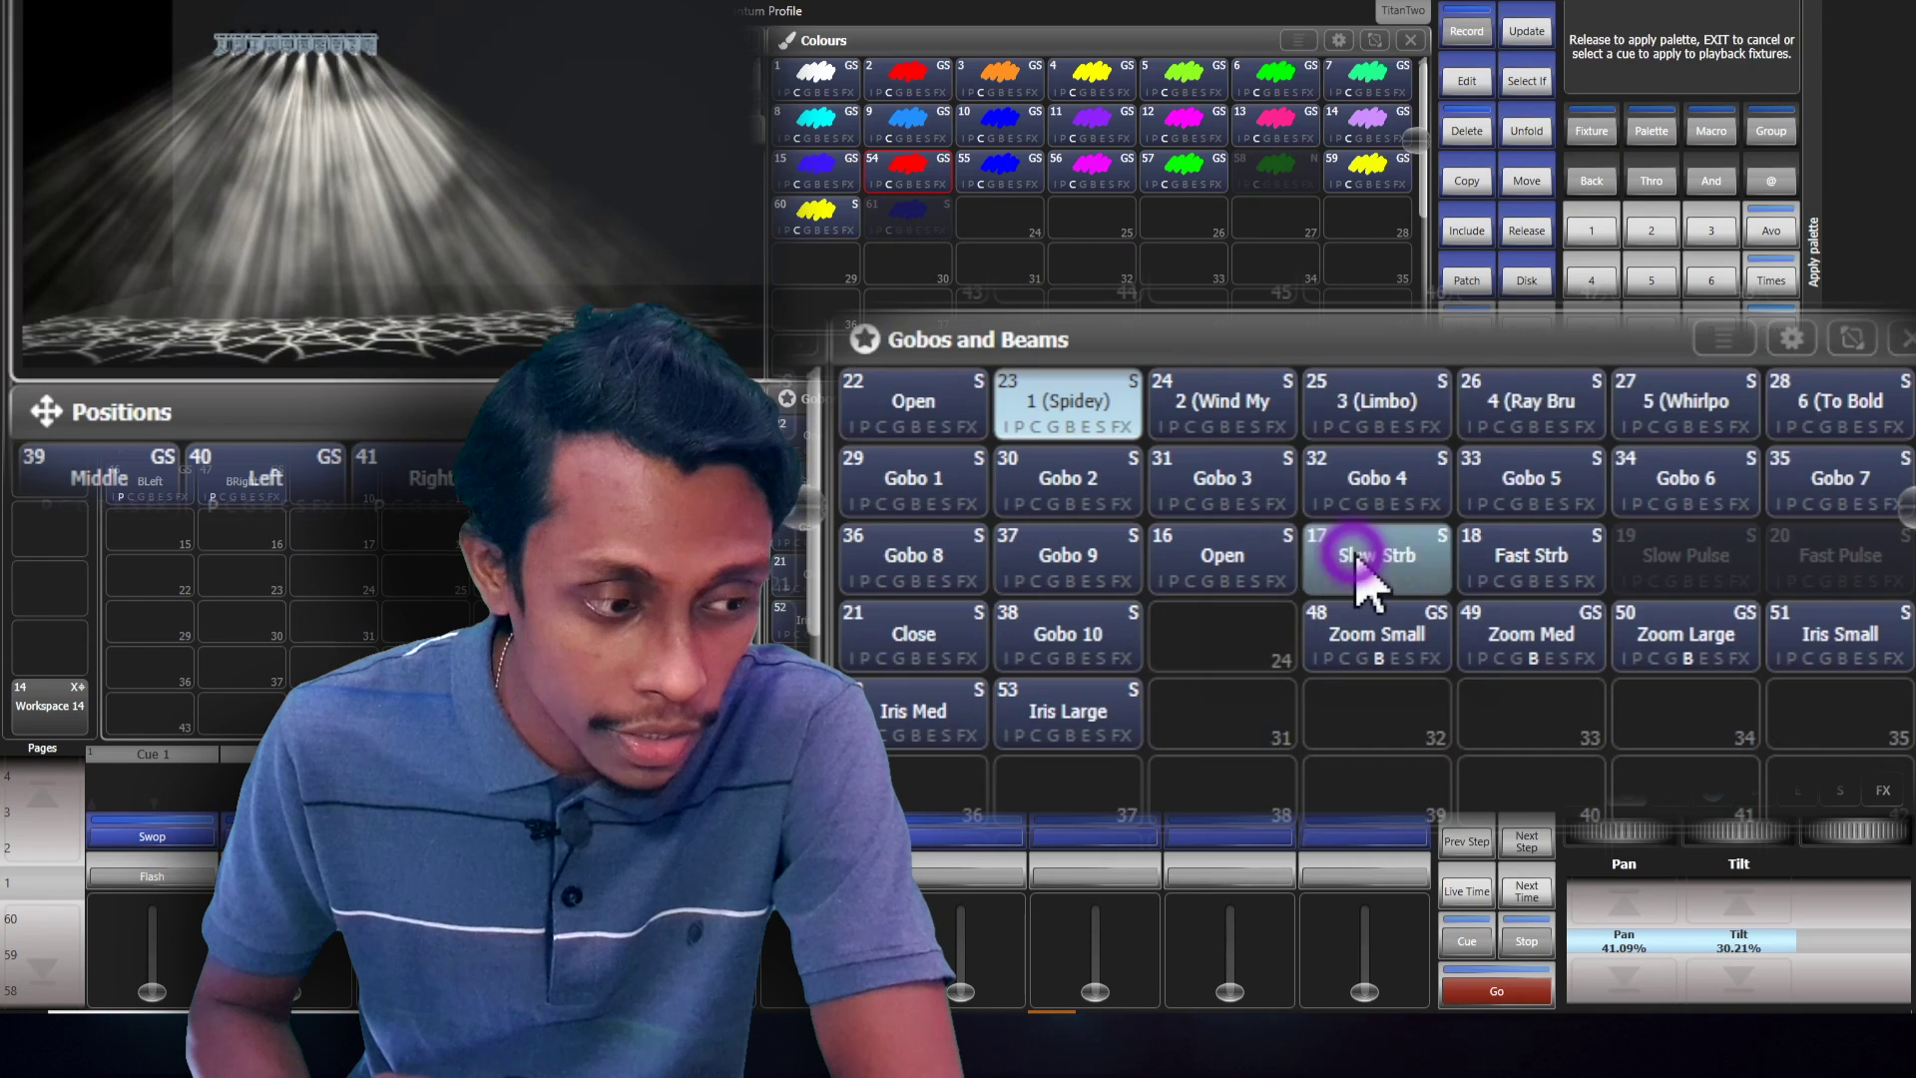
click(1537, 584)
click(1407, 594)
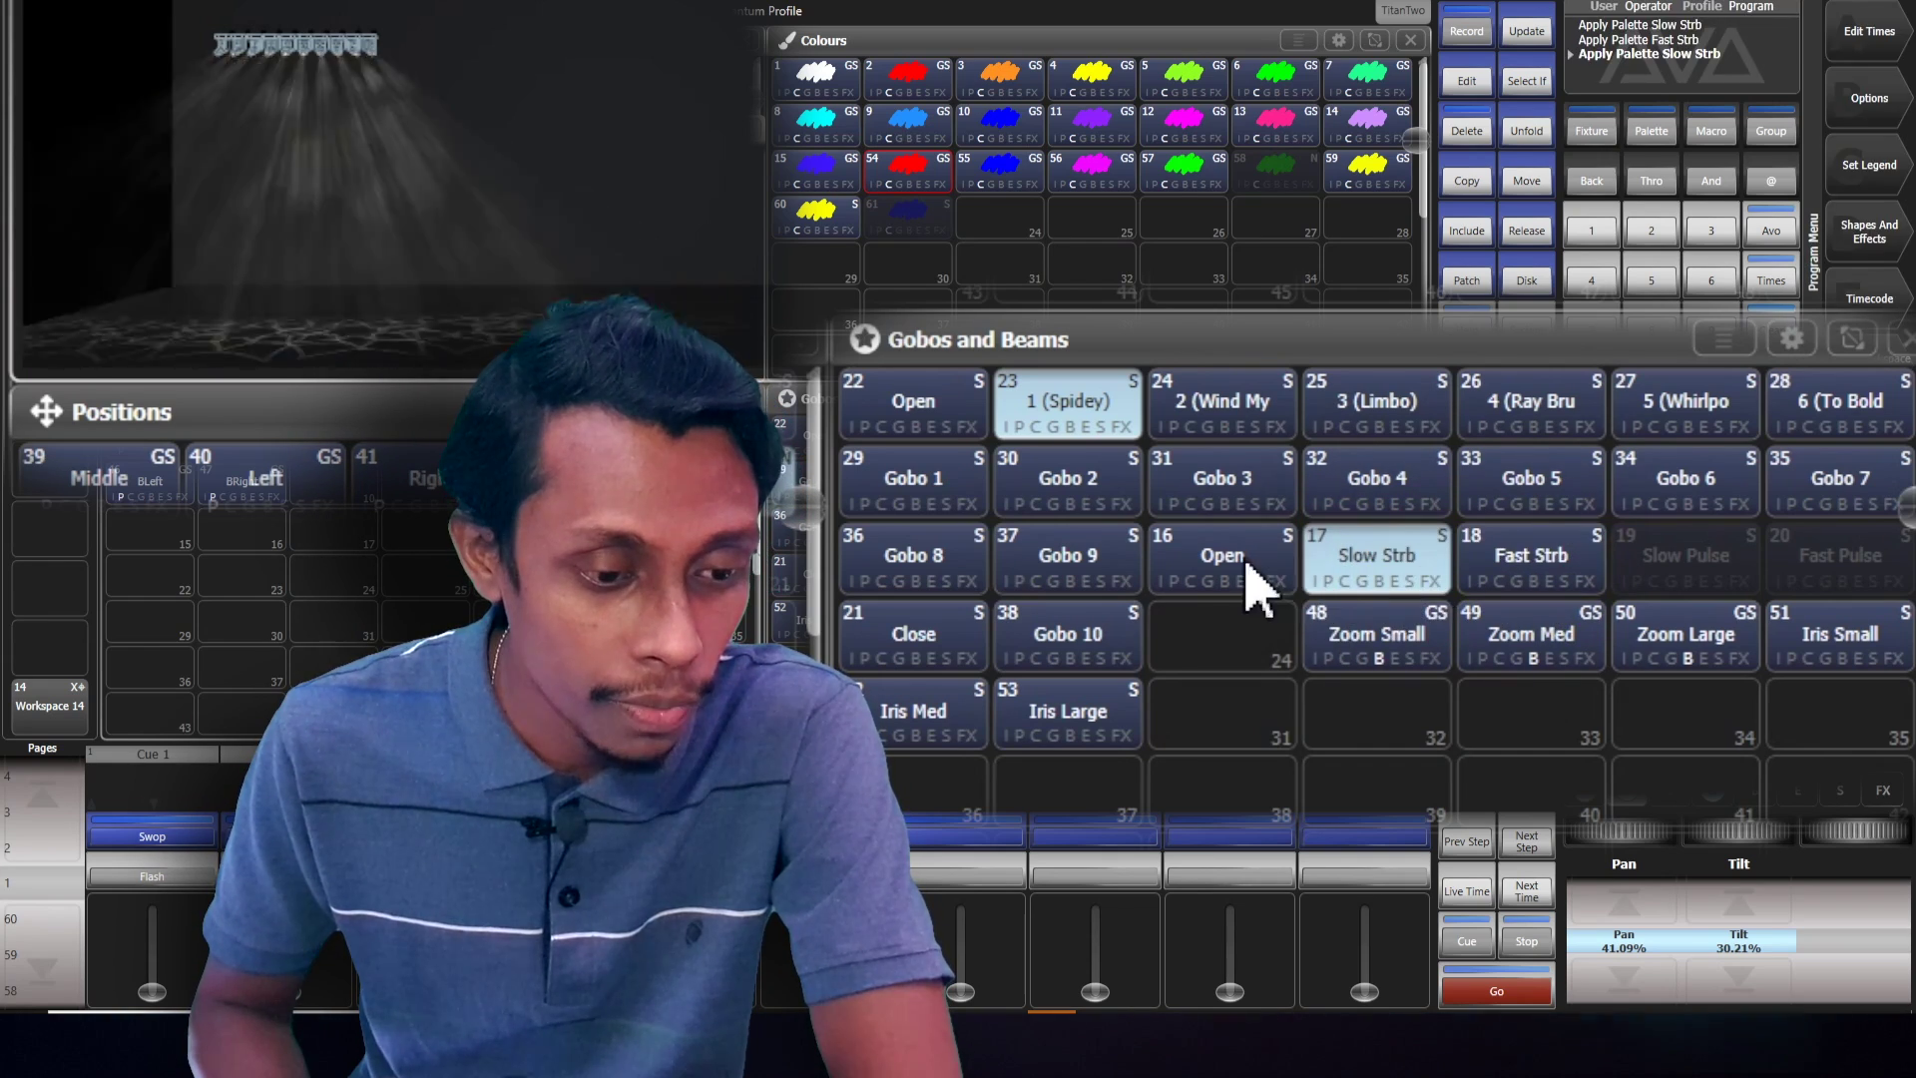
click(1238, 577)
Test the Iris Med and Iris Large palettes on the group and clear the programmer
click(928, 710)
click(1039, 728)
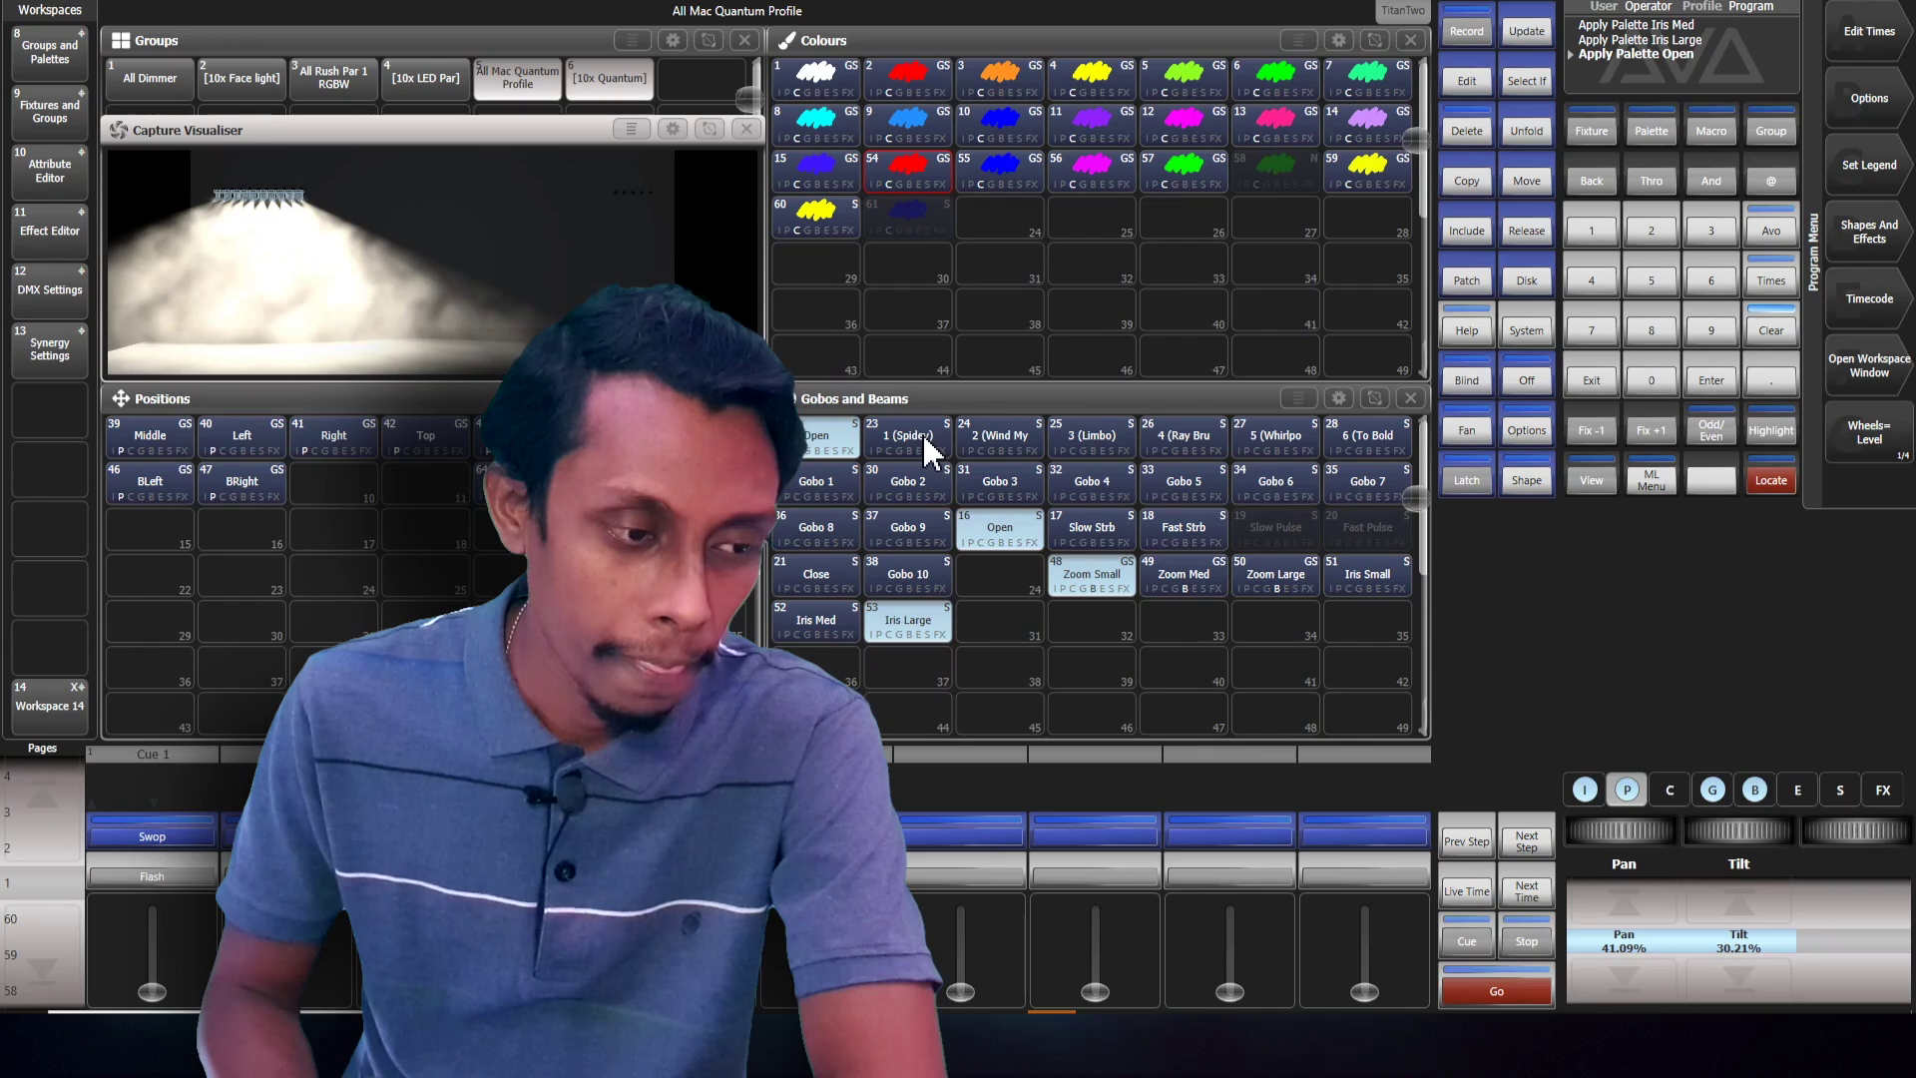
click(1771, 331)
click(1771, 330)
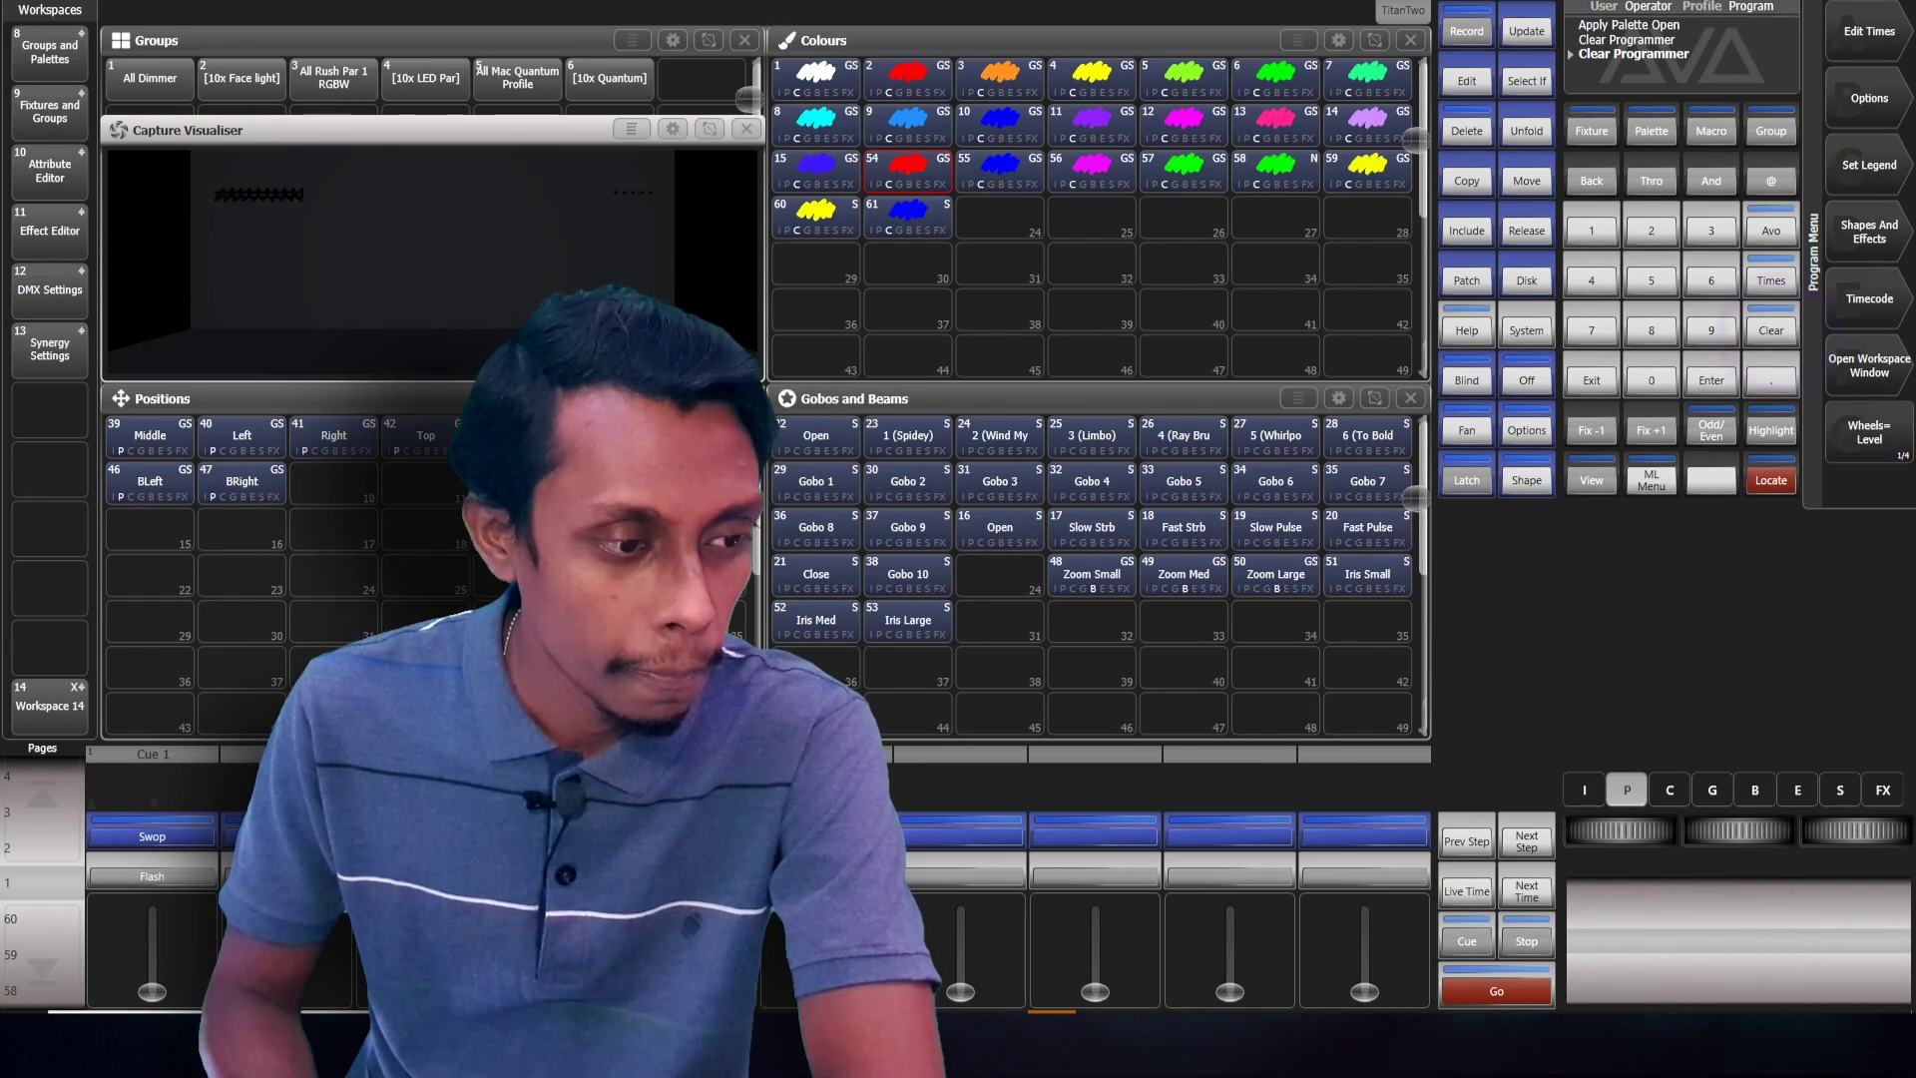
click(1771, 330)
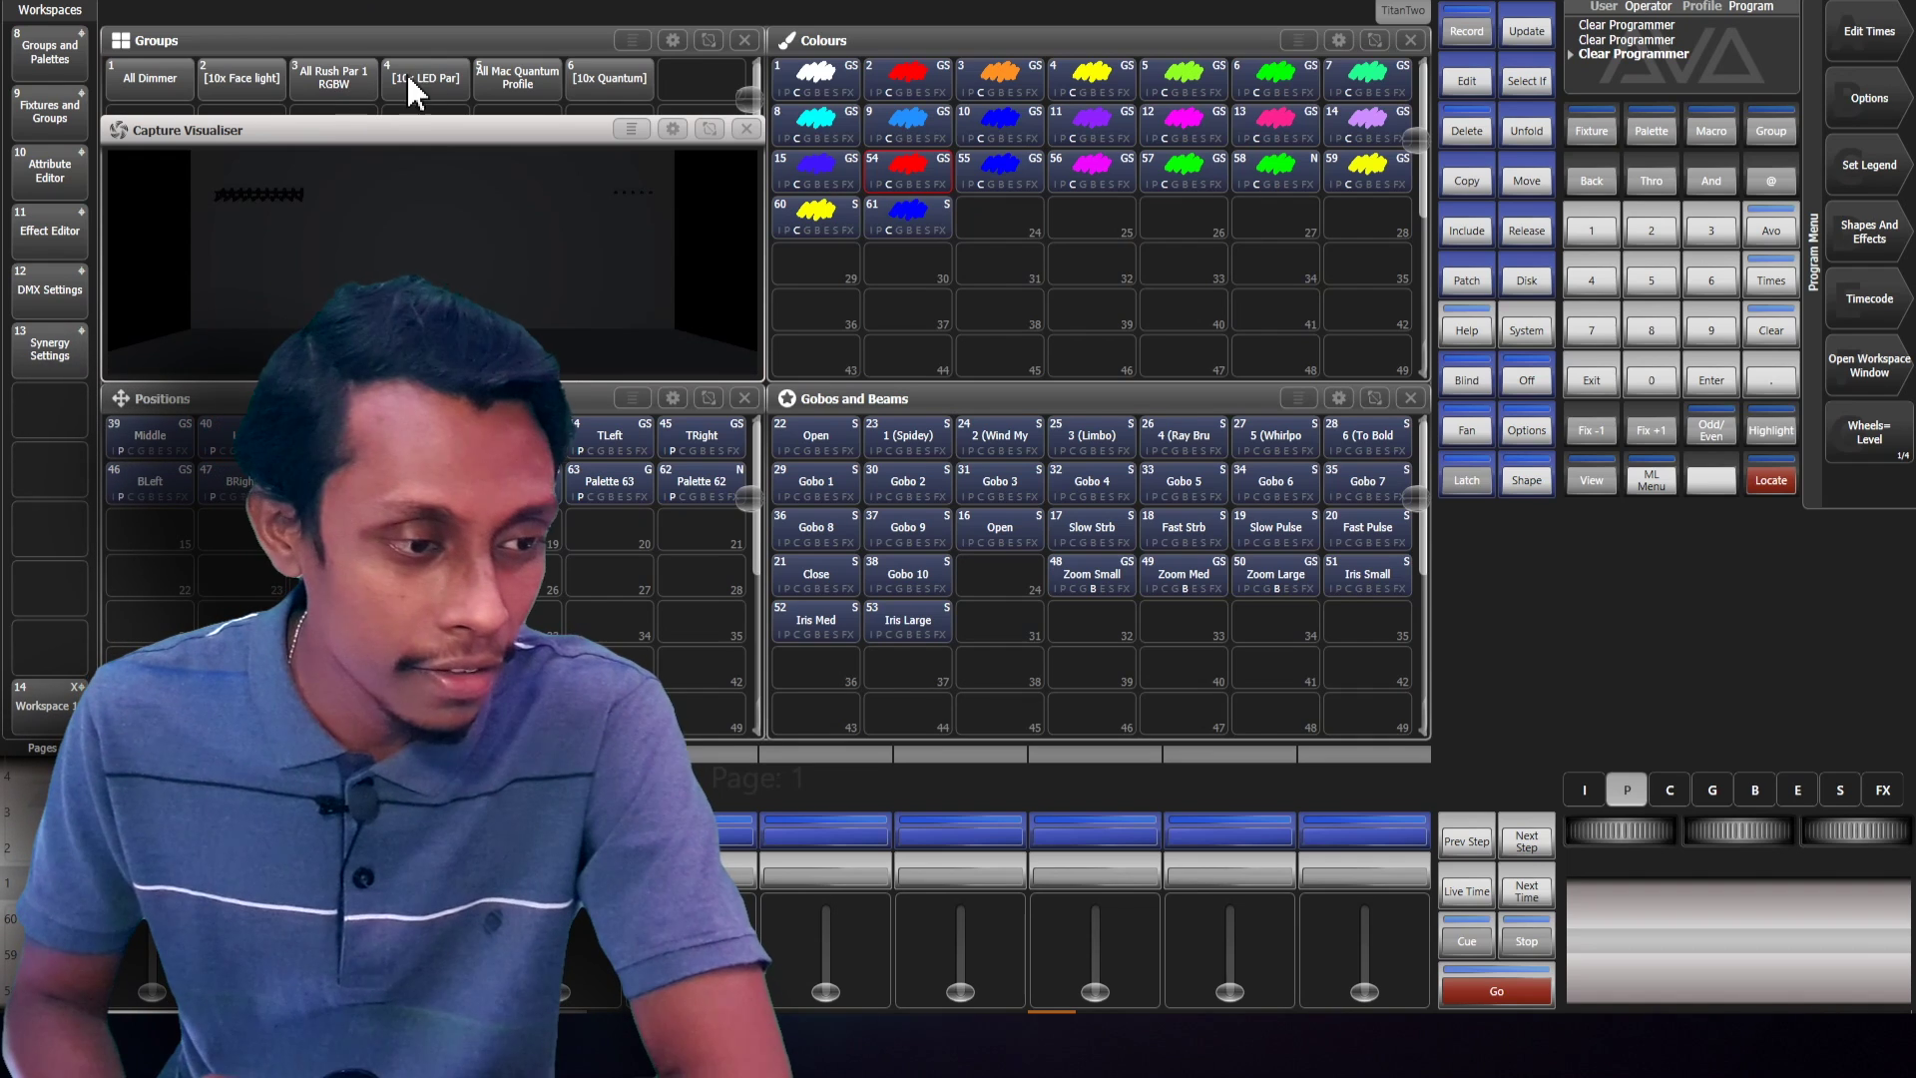
Locate the All Mac Quantum Profile group and apply position palette 62 and the 1 (Spidey) gobo palette
click(514, 80)
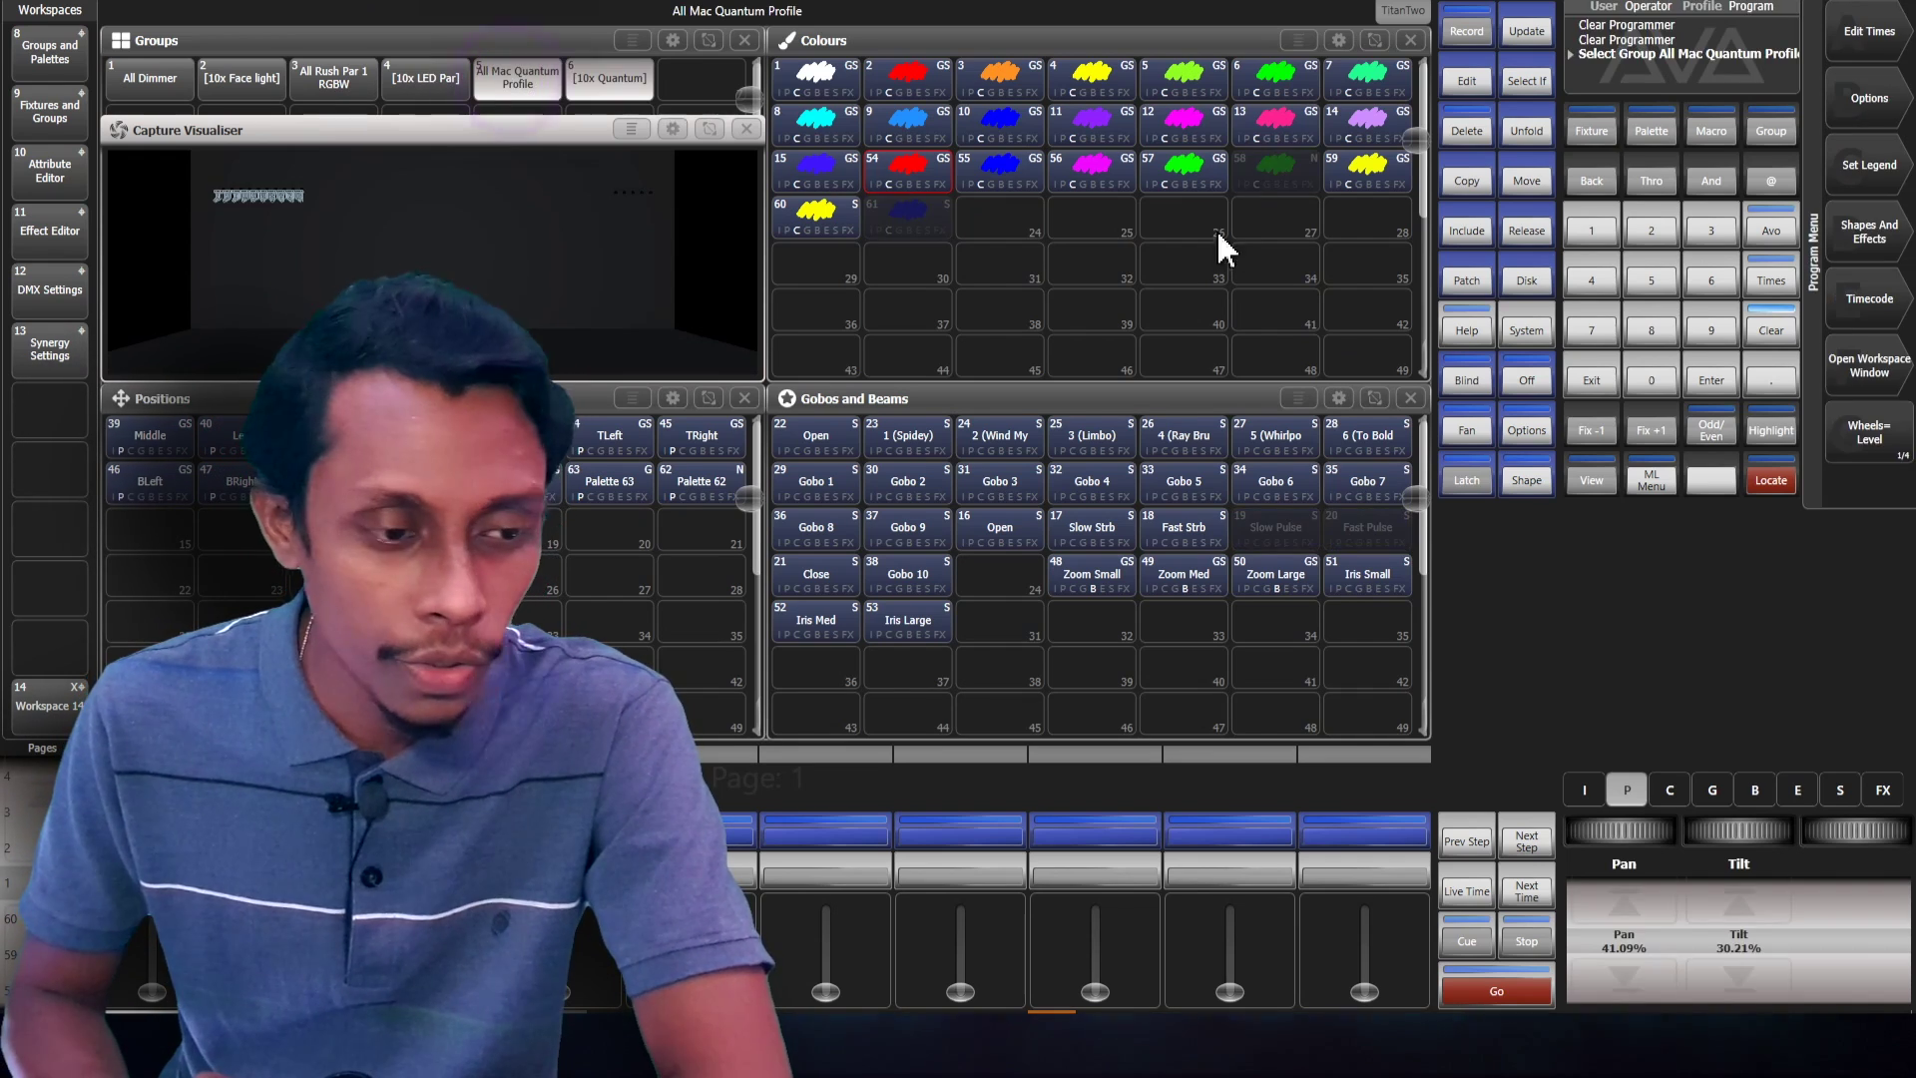
click(1767, 484)
click(699, 483)
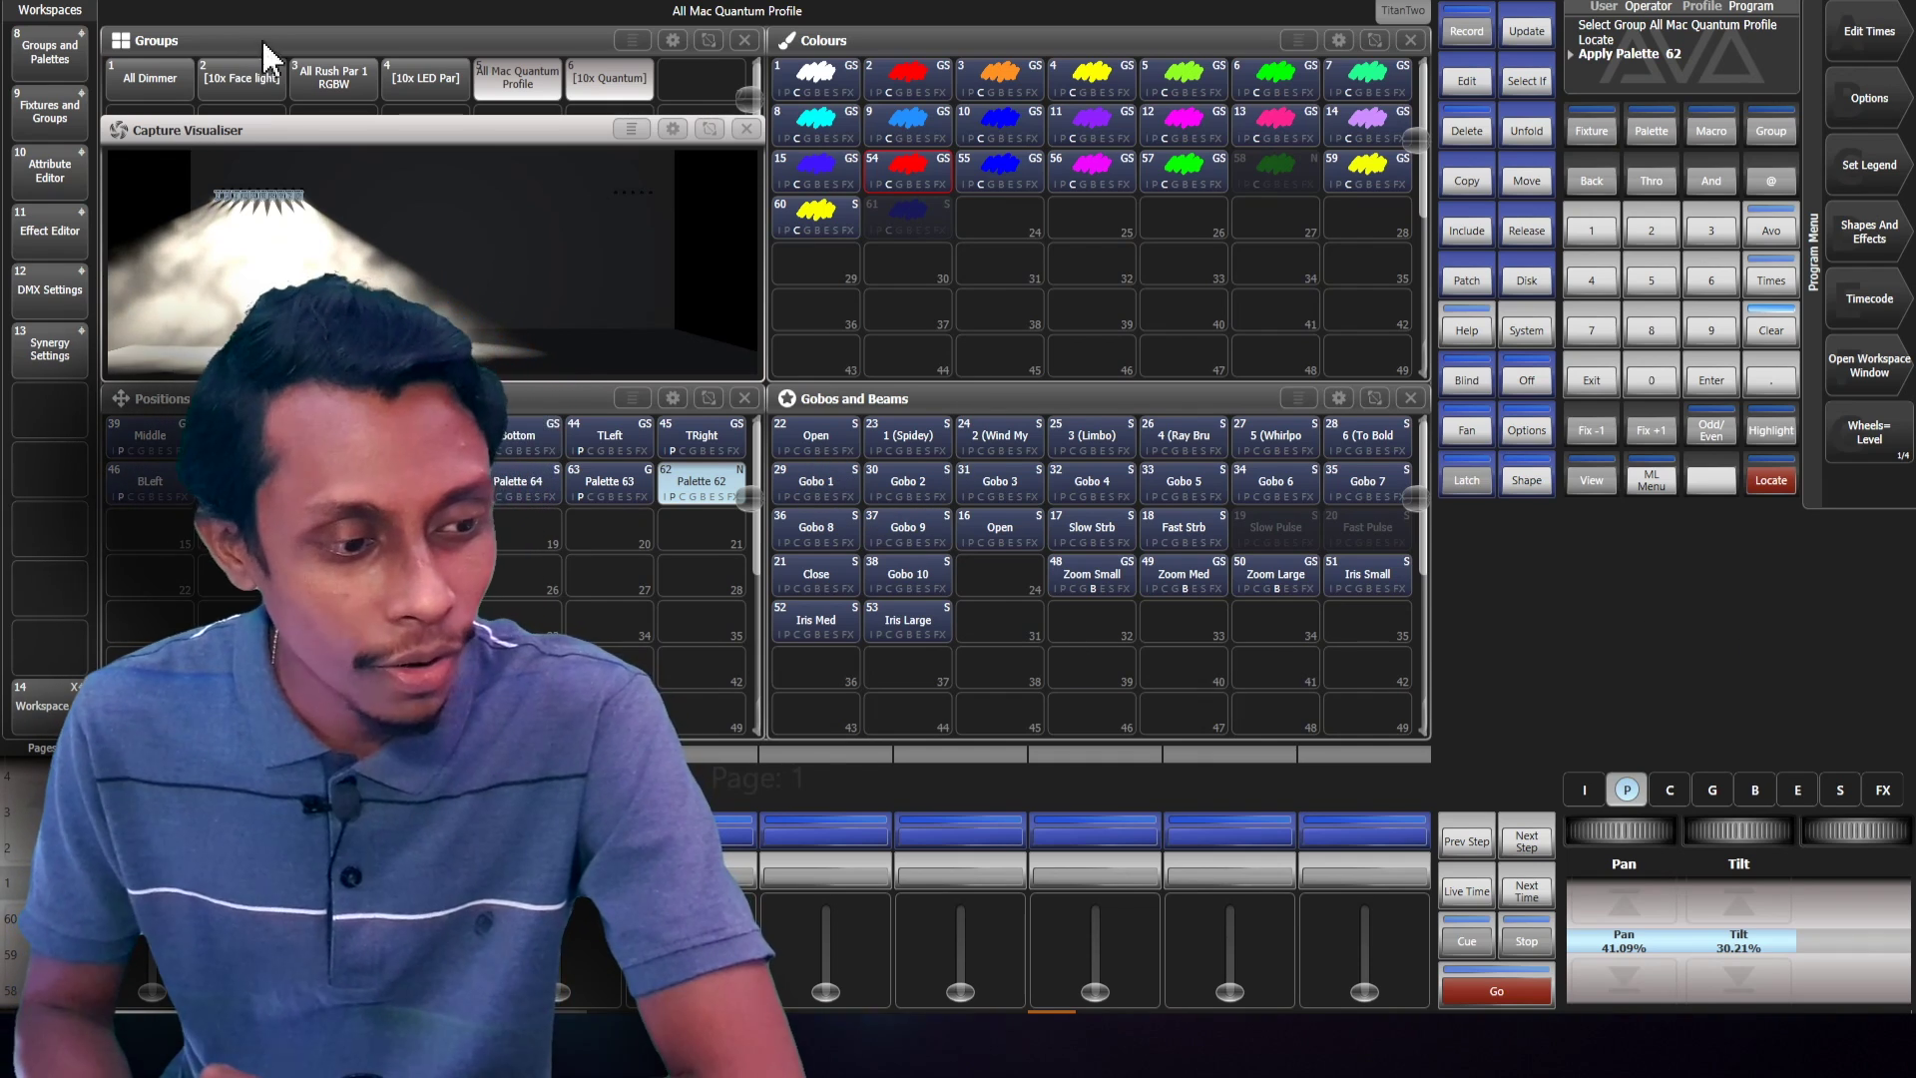
click(818, 443)
click(903, 436)
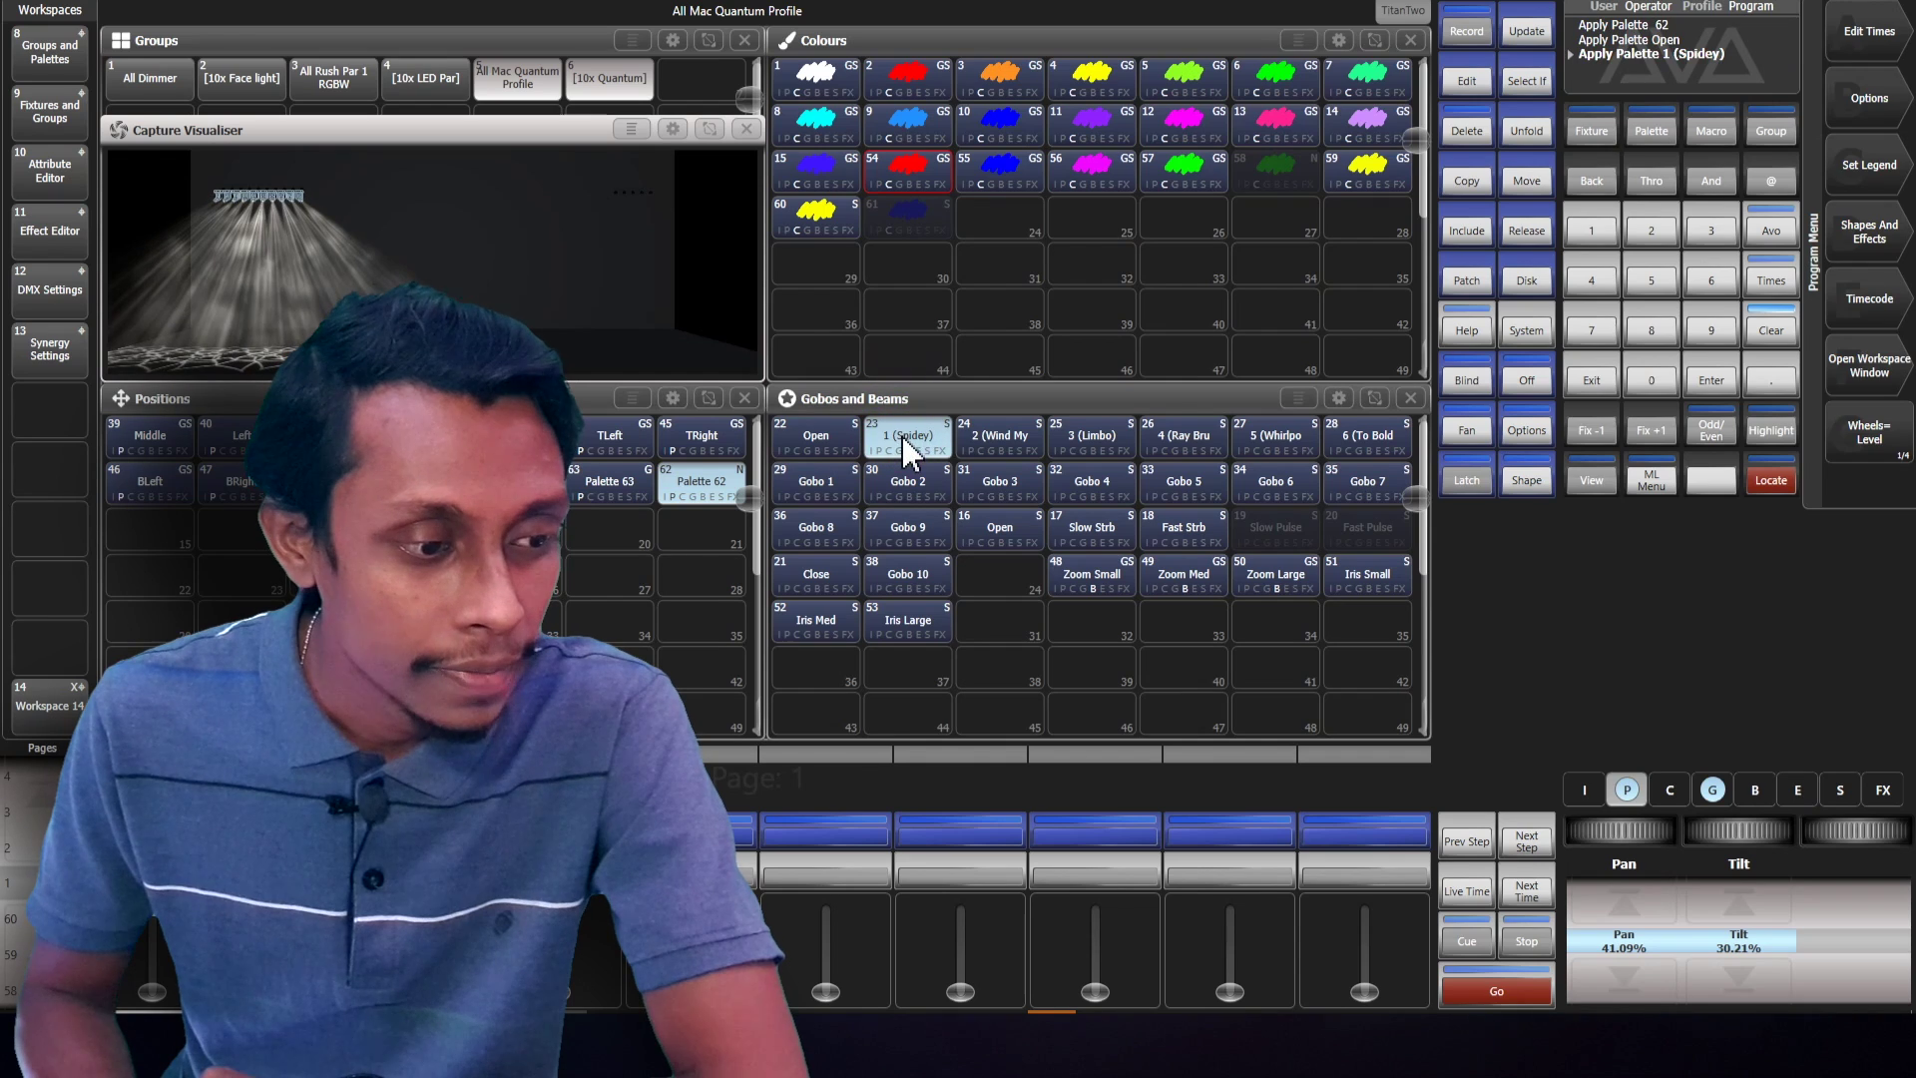
Record the Spidey gobo look as a cue on the sixth playback fader and clear the programmer
click(1470, 31)
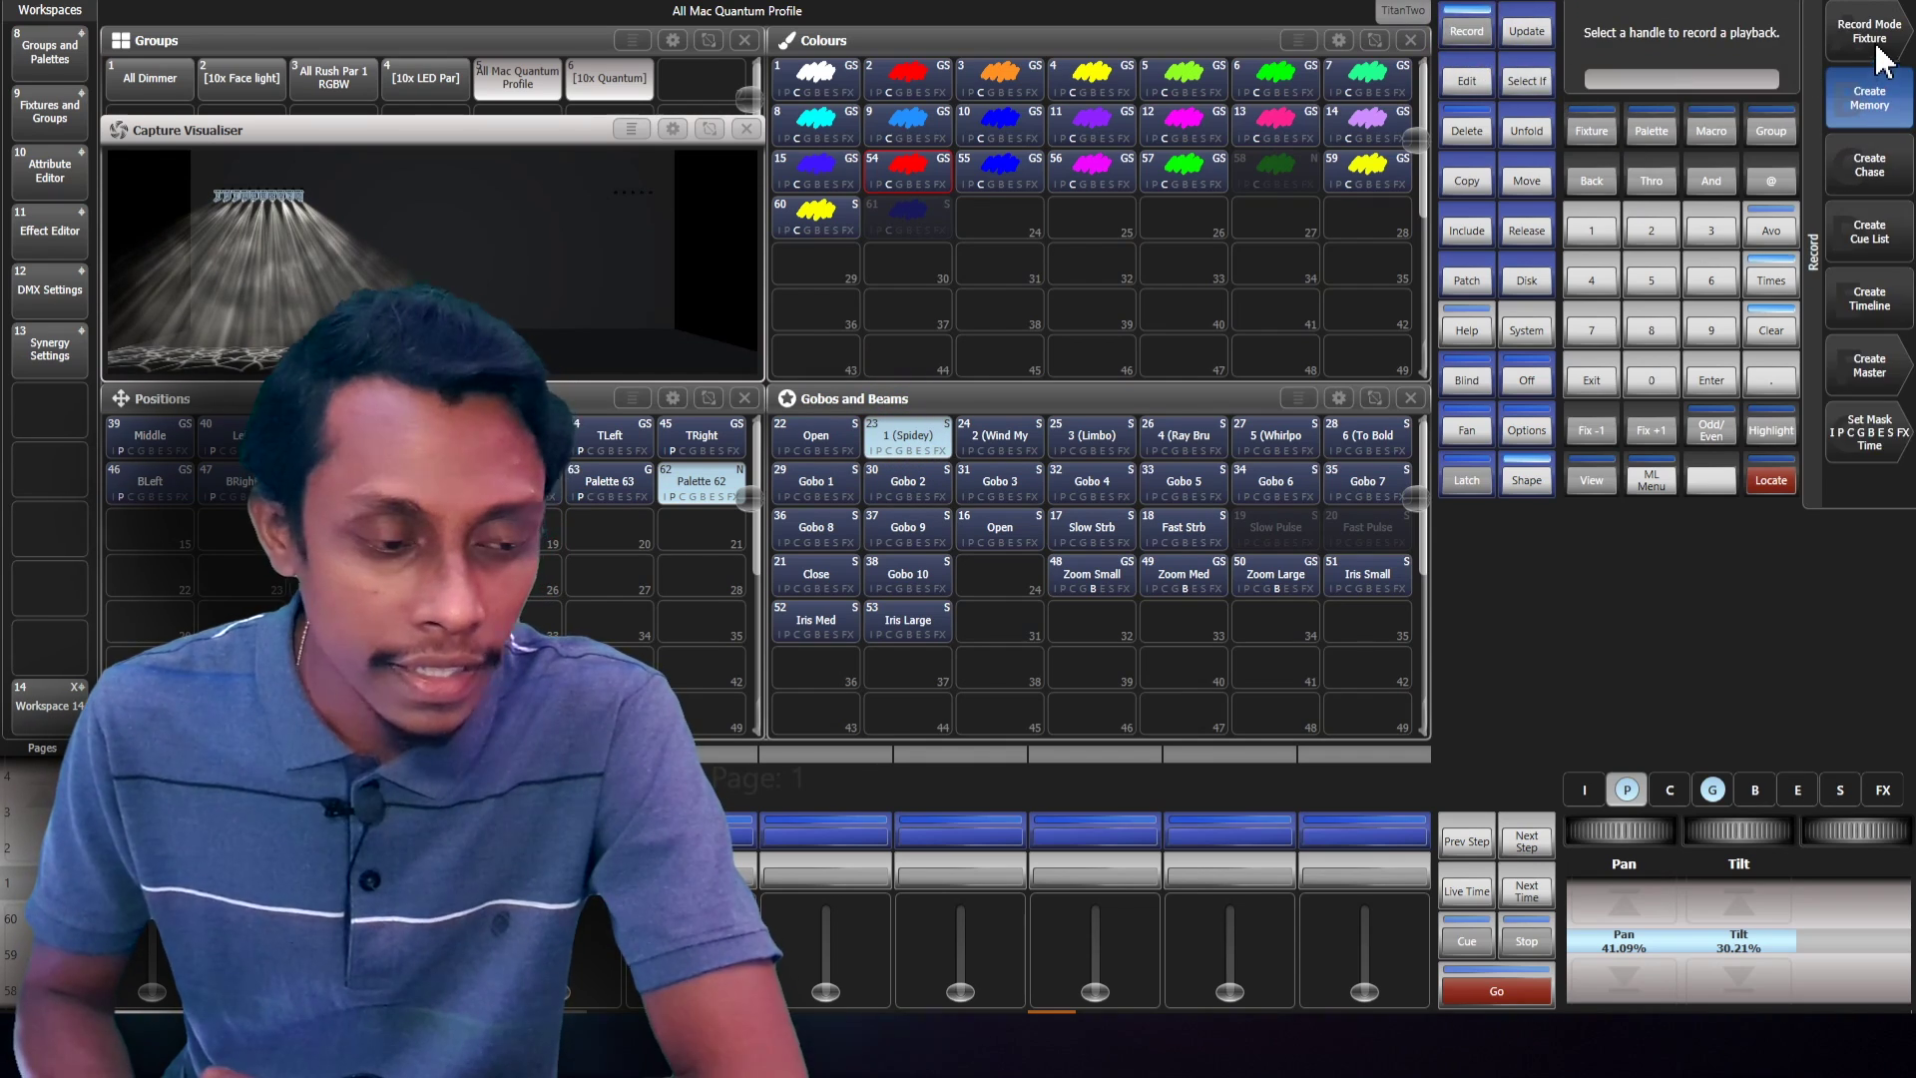
click(814, 836)
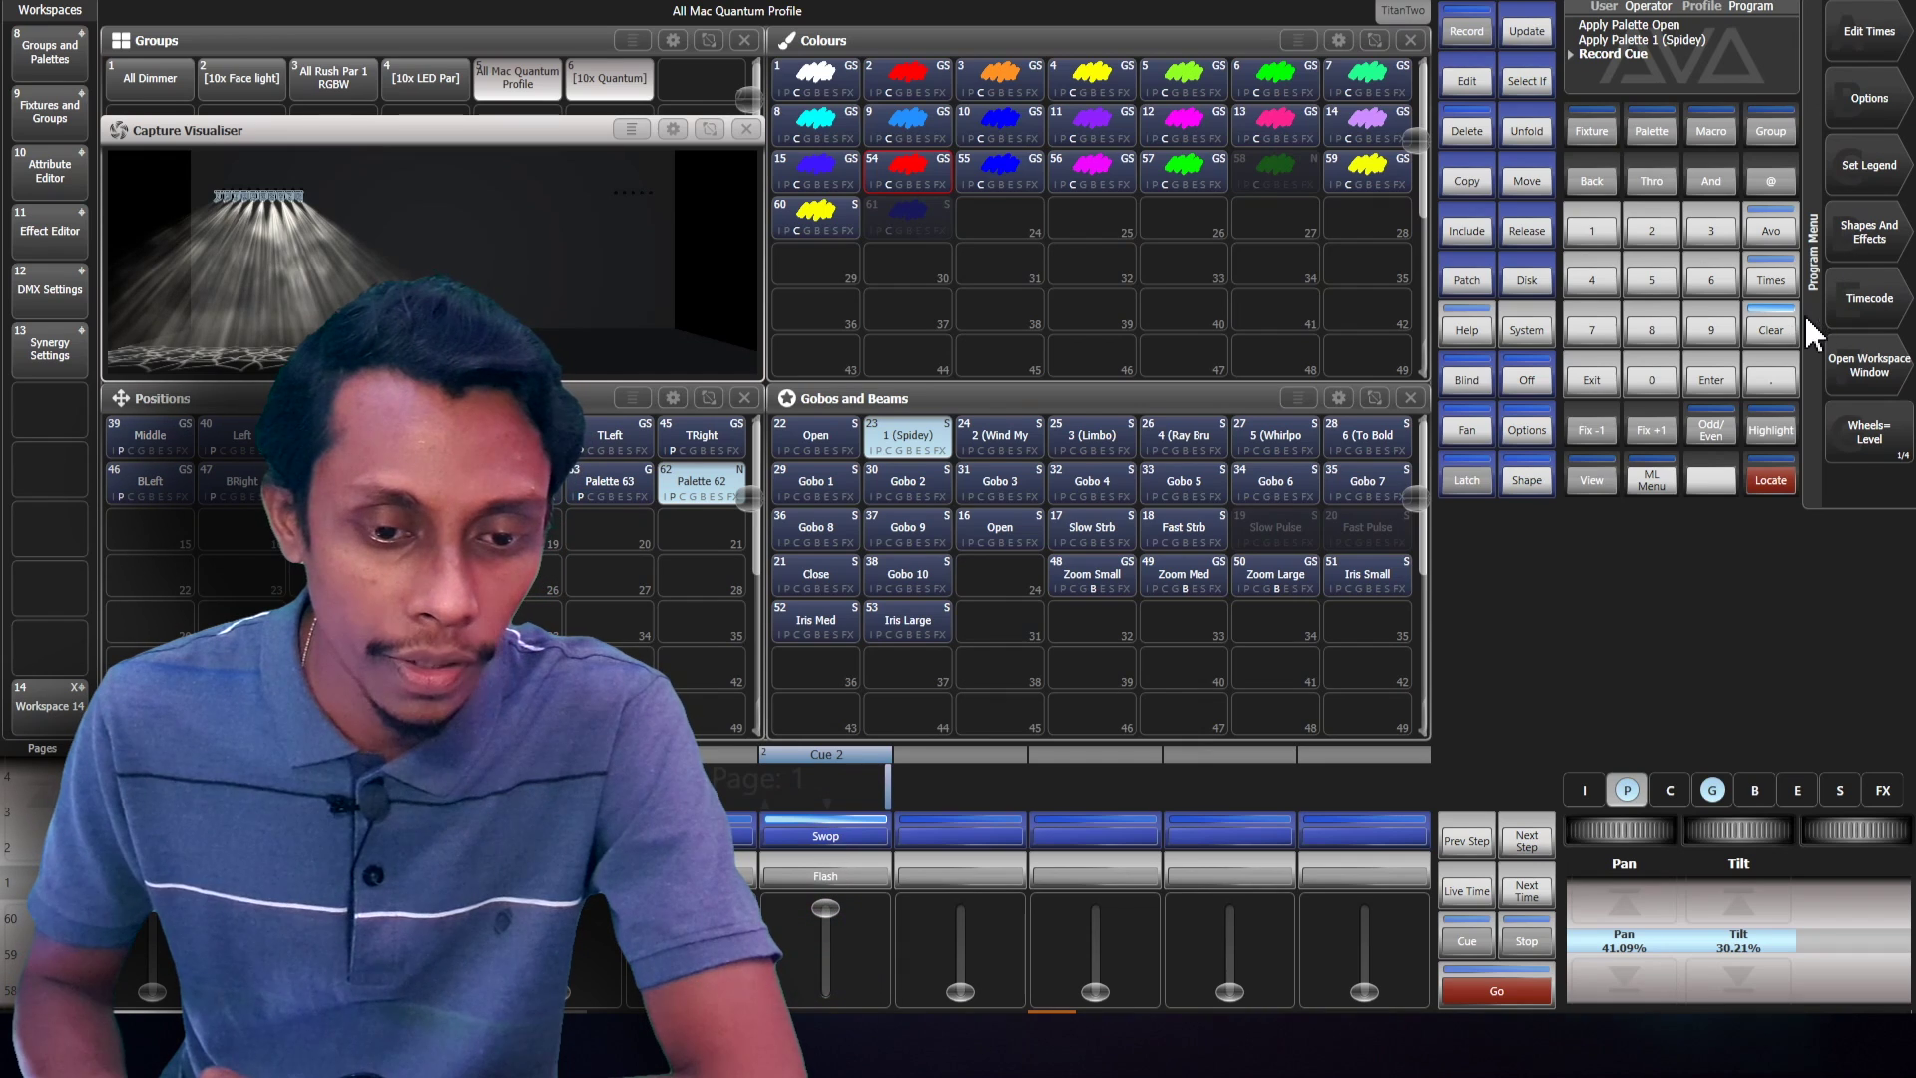
double_click(1791, 327)
Set the All Mac Quantum Profile group's prism to Spin CW 14.5% and record it as a Shared palette in Gobos and Beams slot 35
click(517, 80)
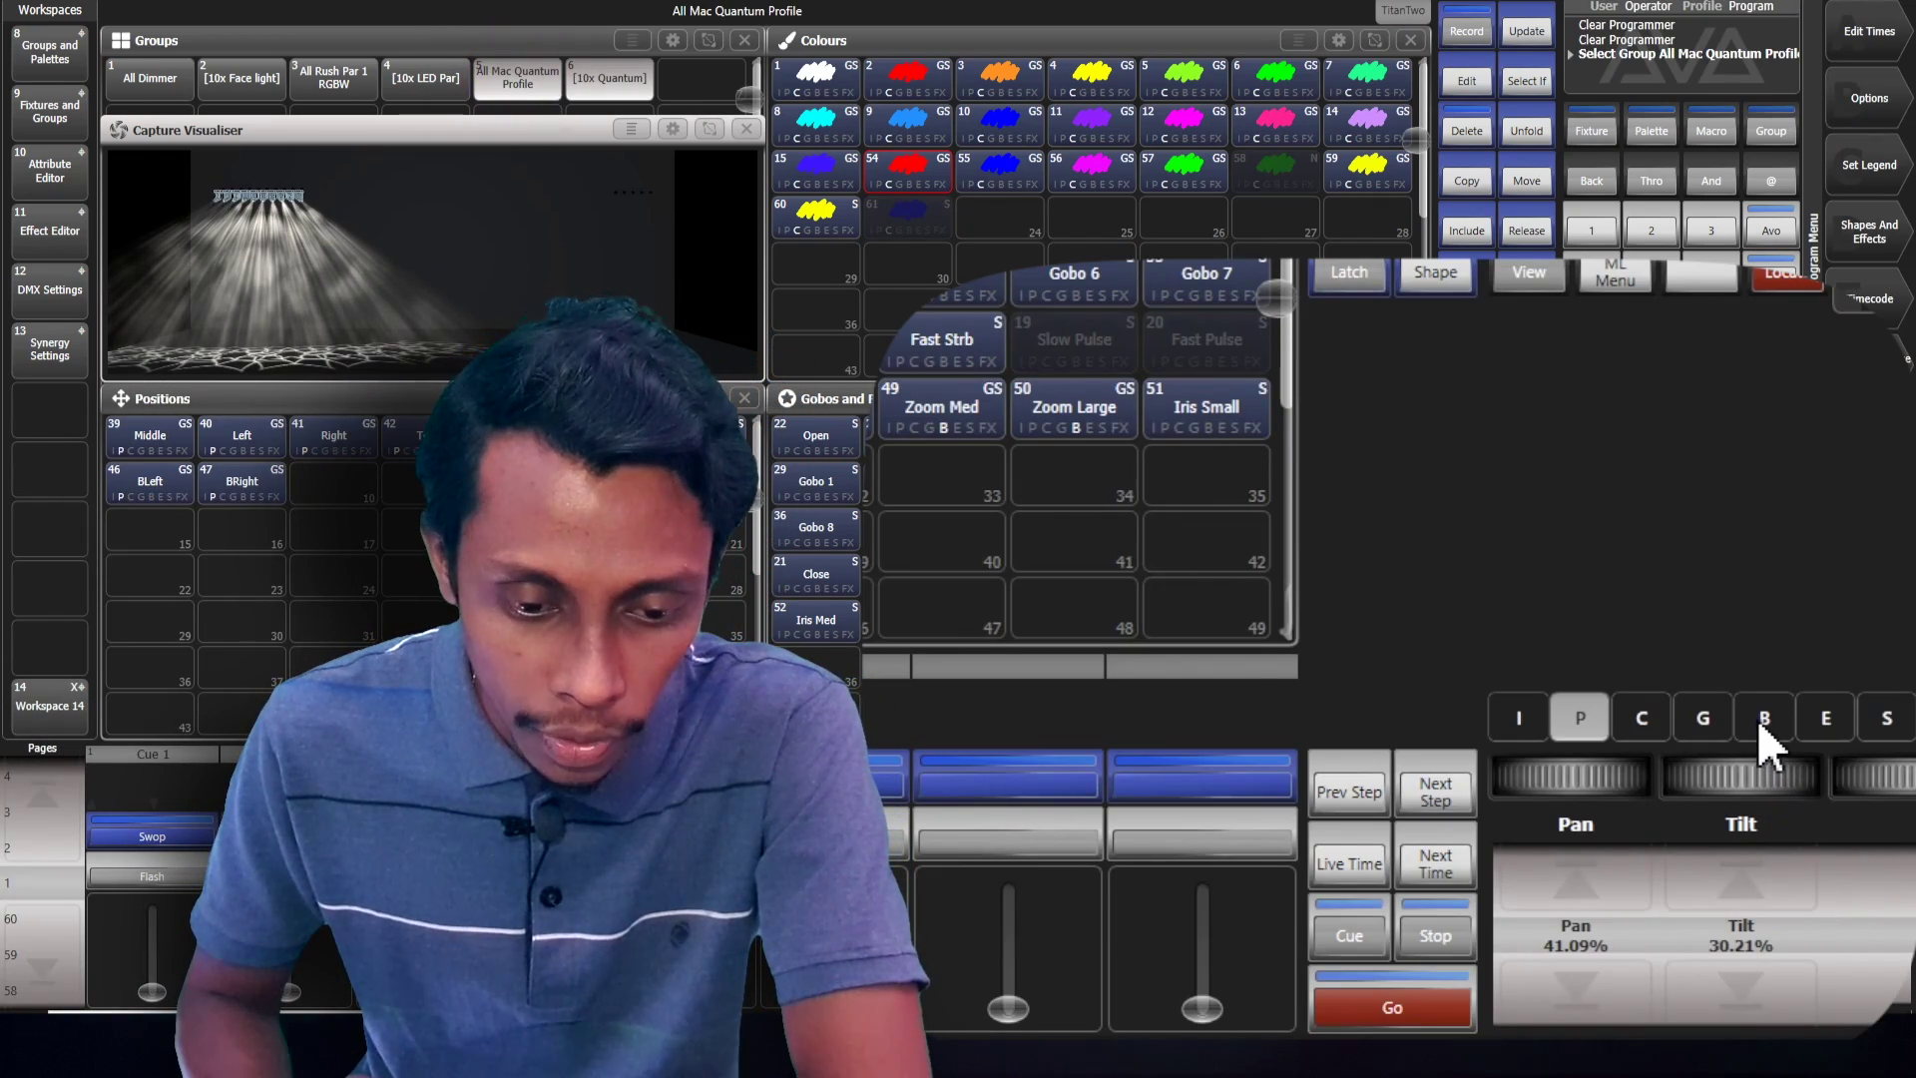
click(1757, 717)
click(1819, 723)
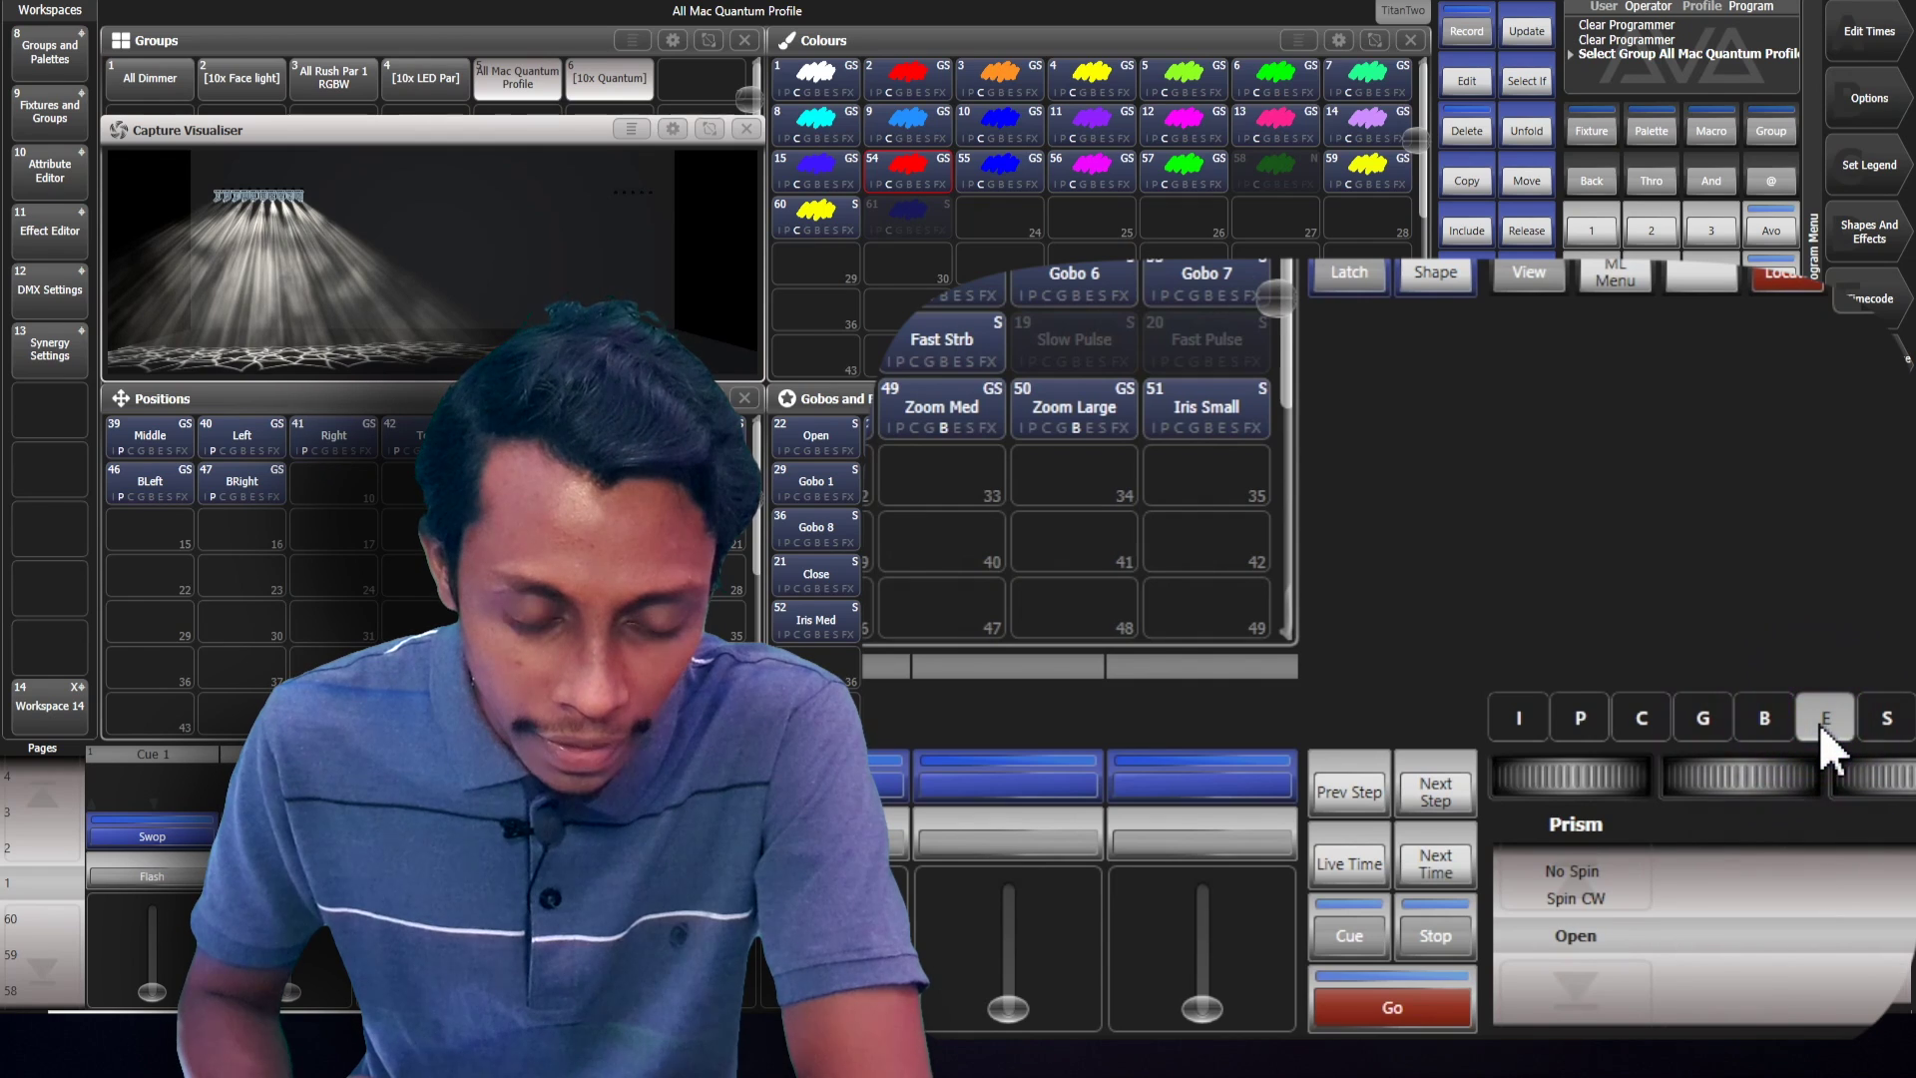
click(1590, 894)
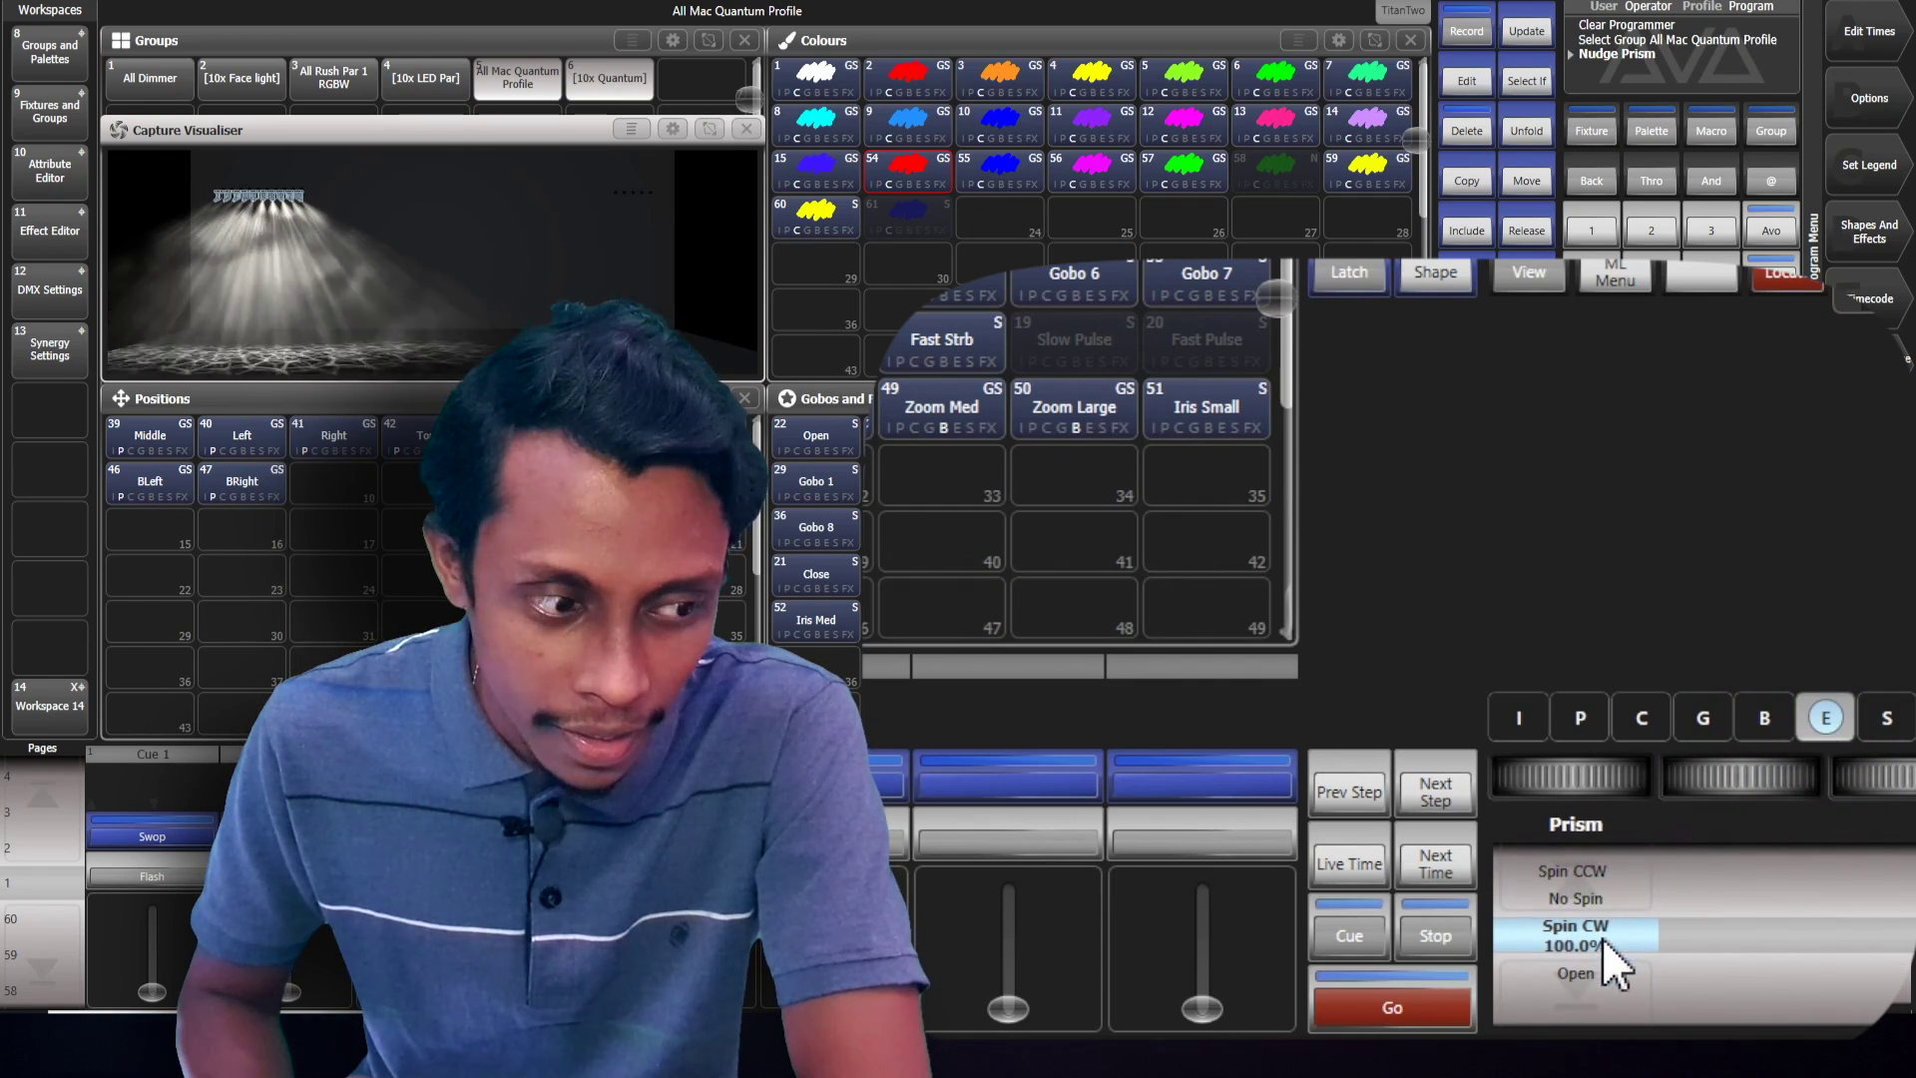
click(1582, 780)
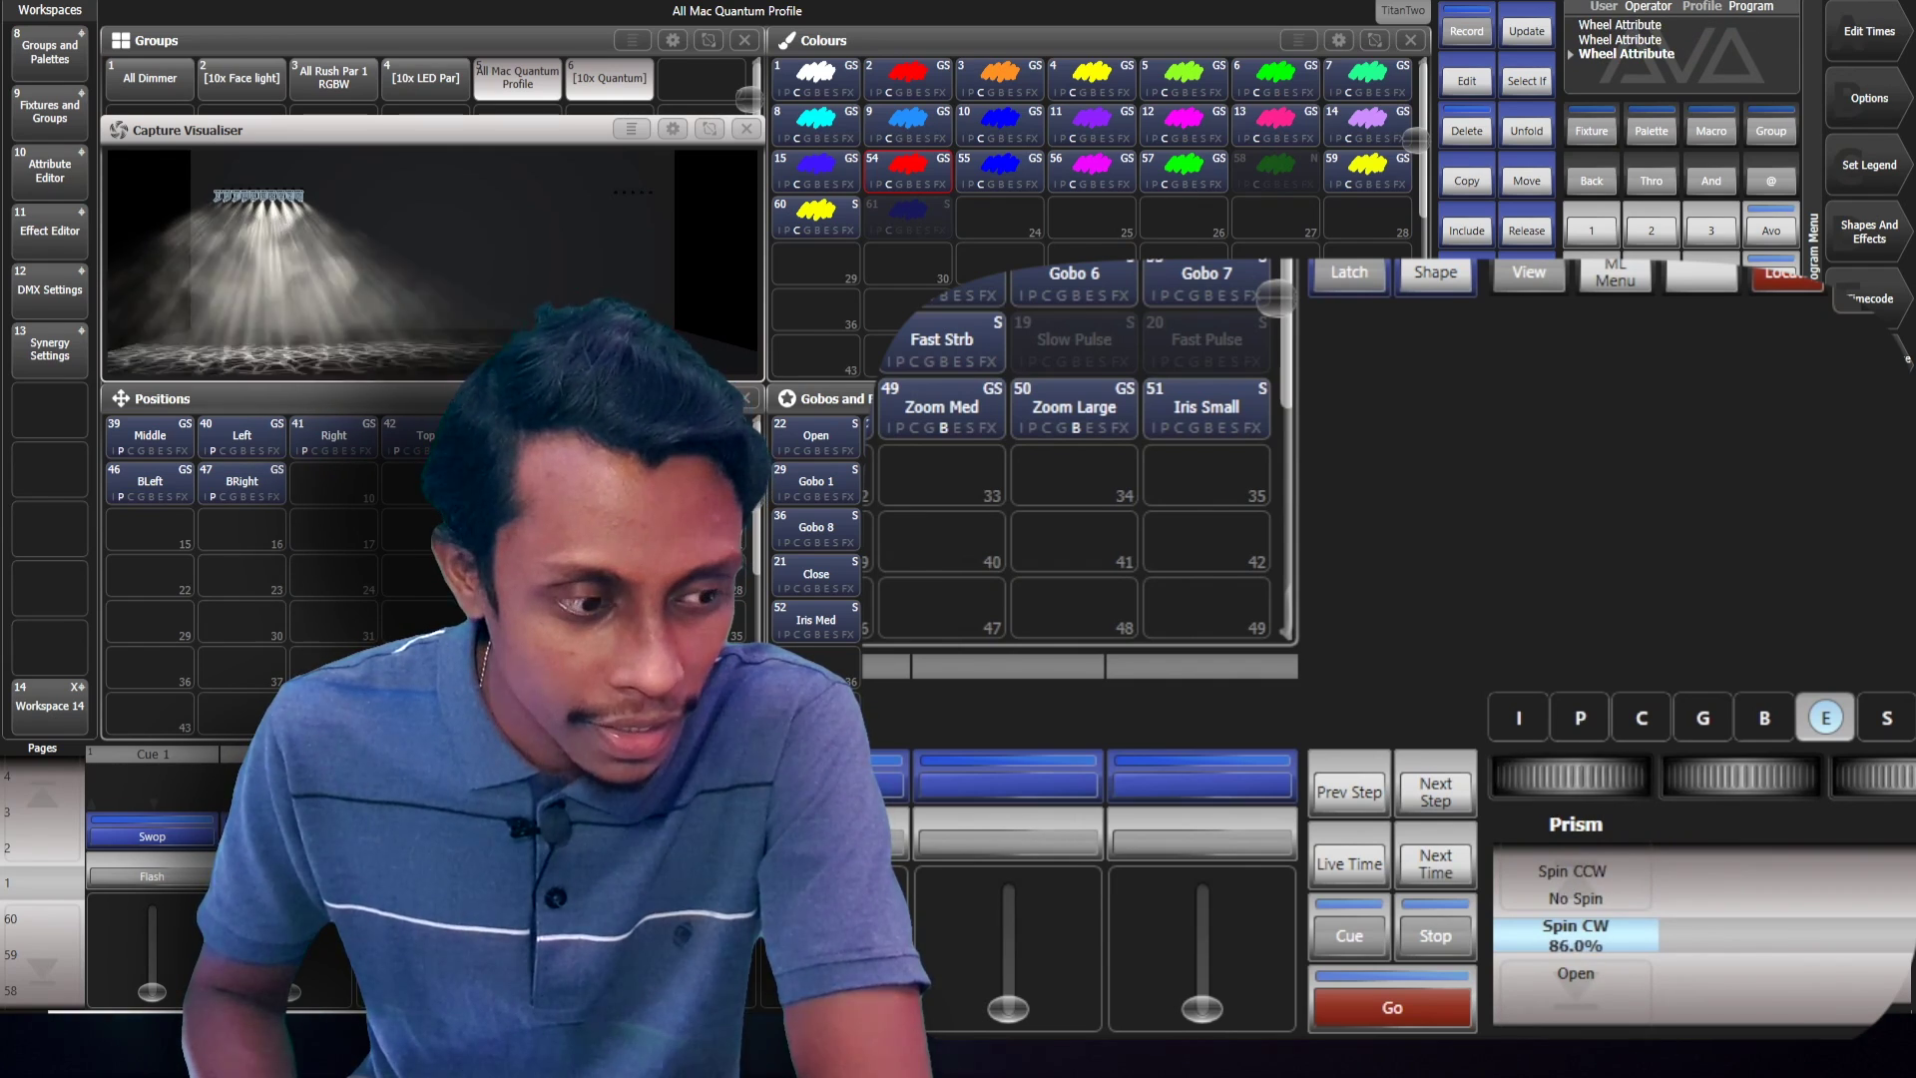
drag(1521, 782, 1437, 781)
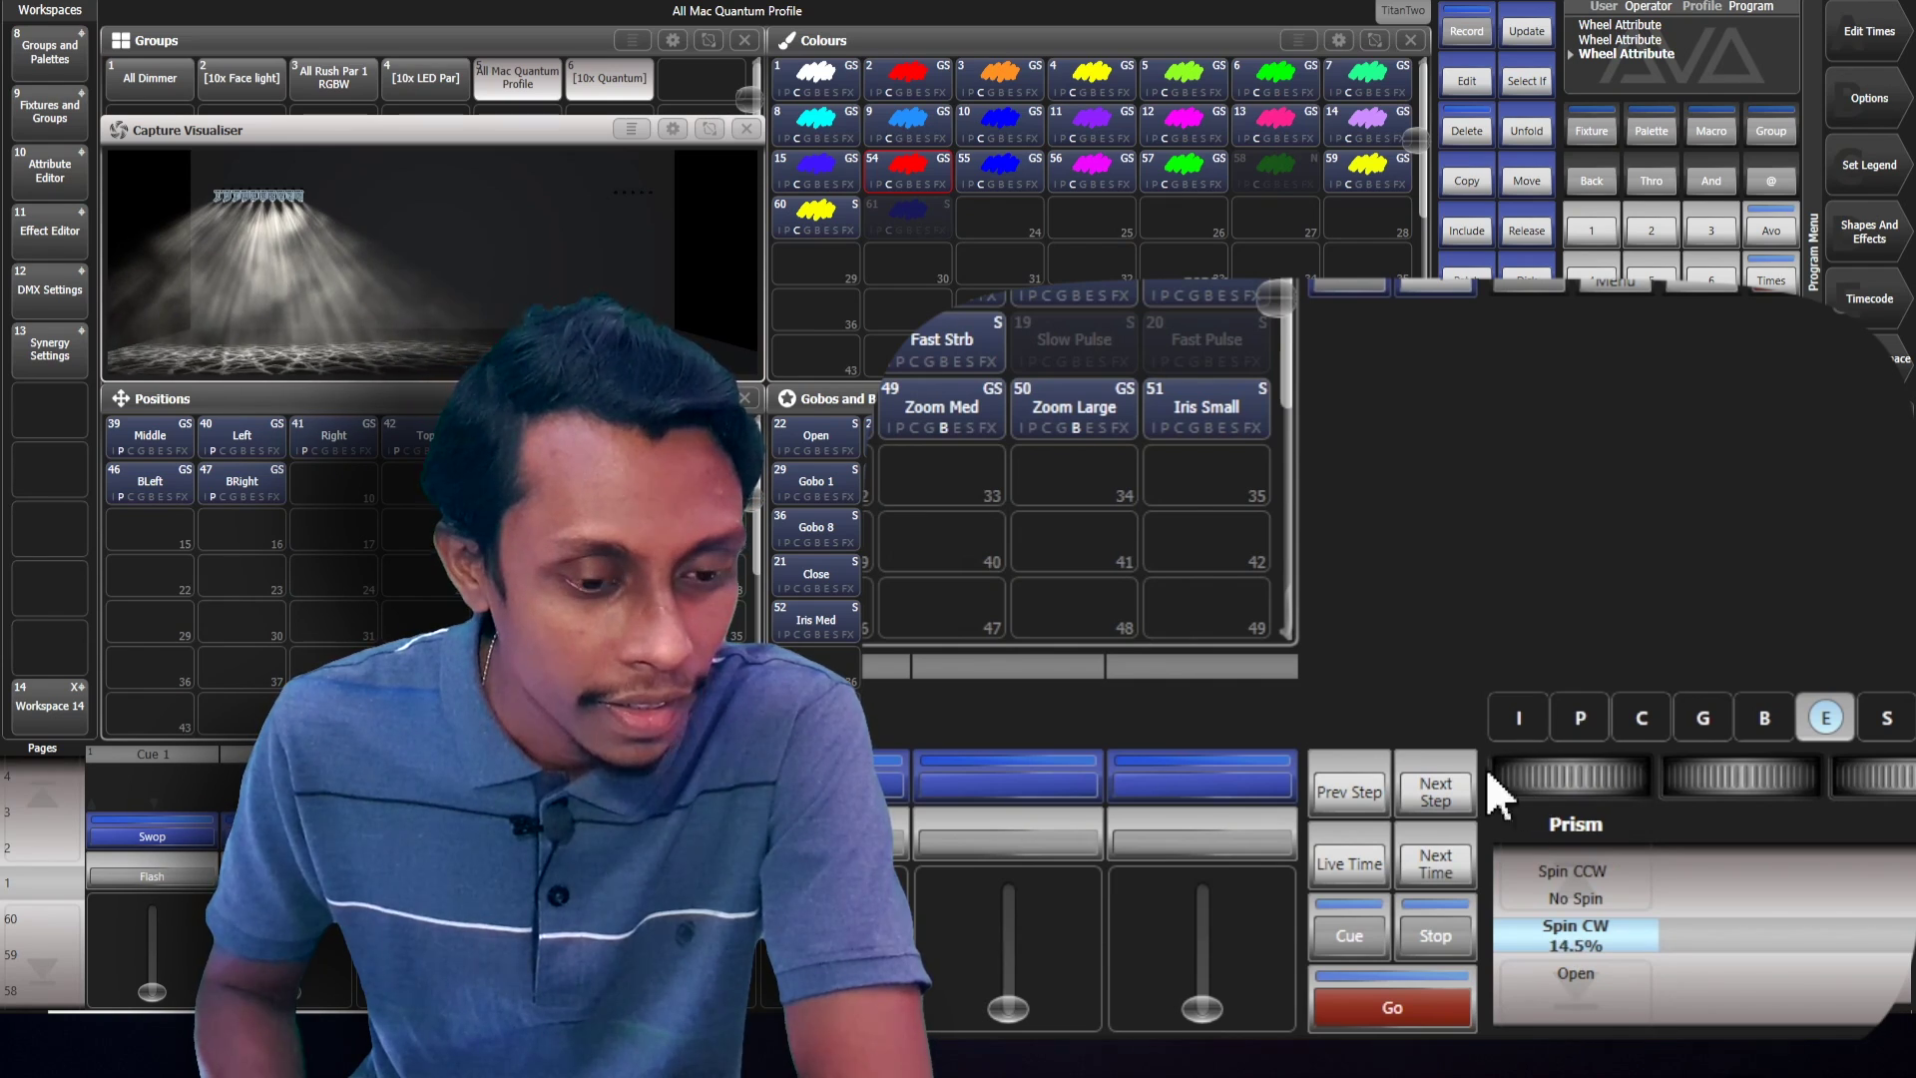
click(1201, 480)
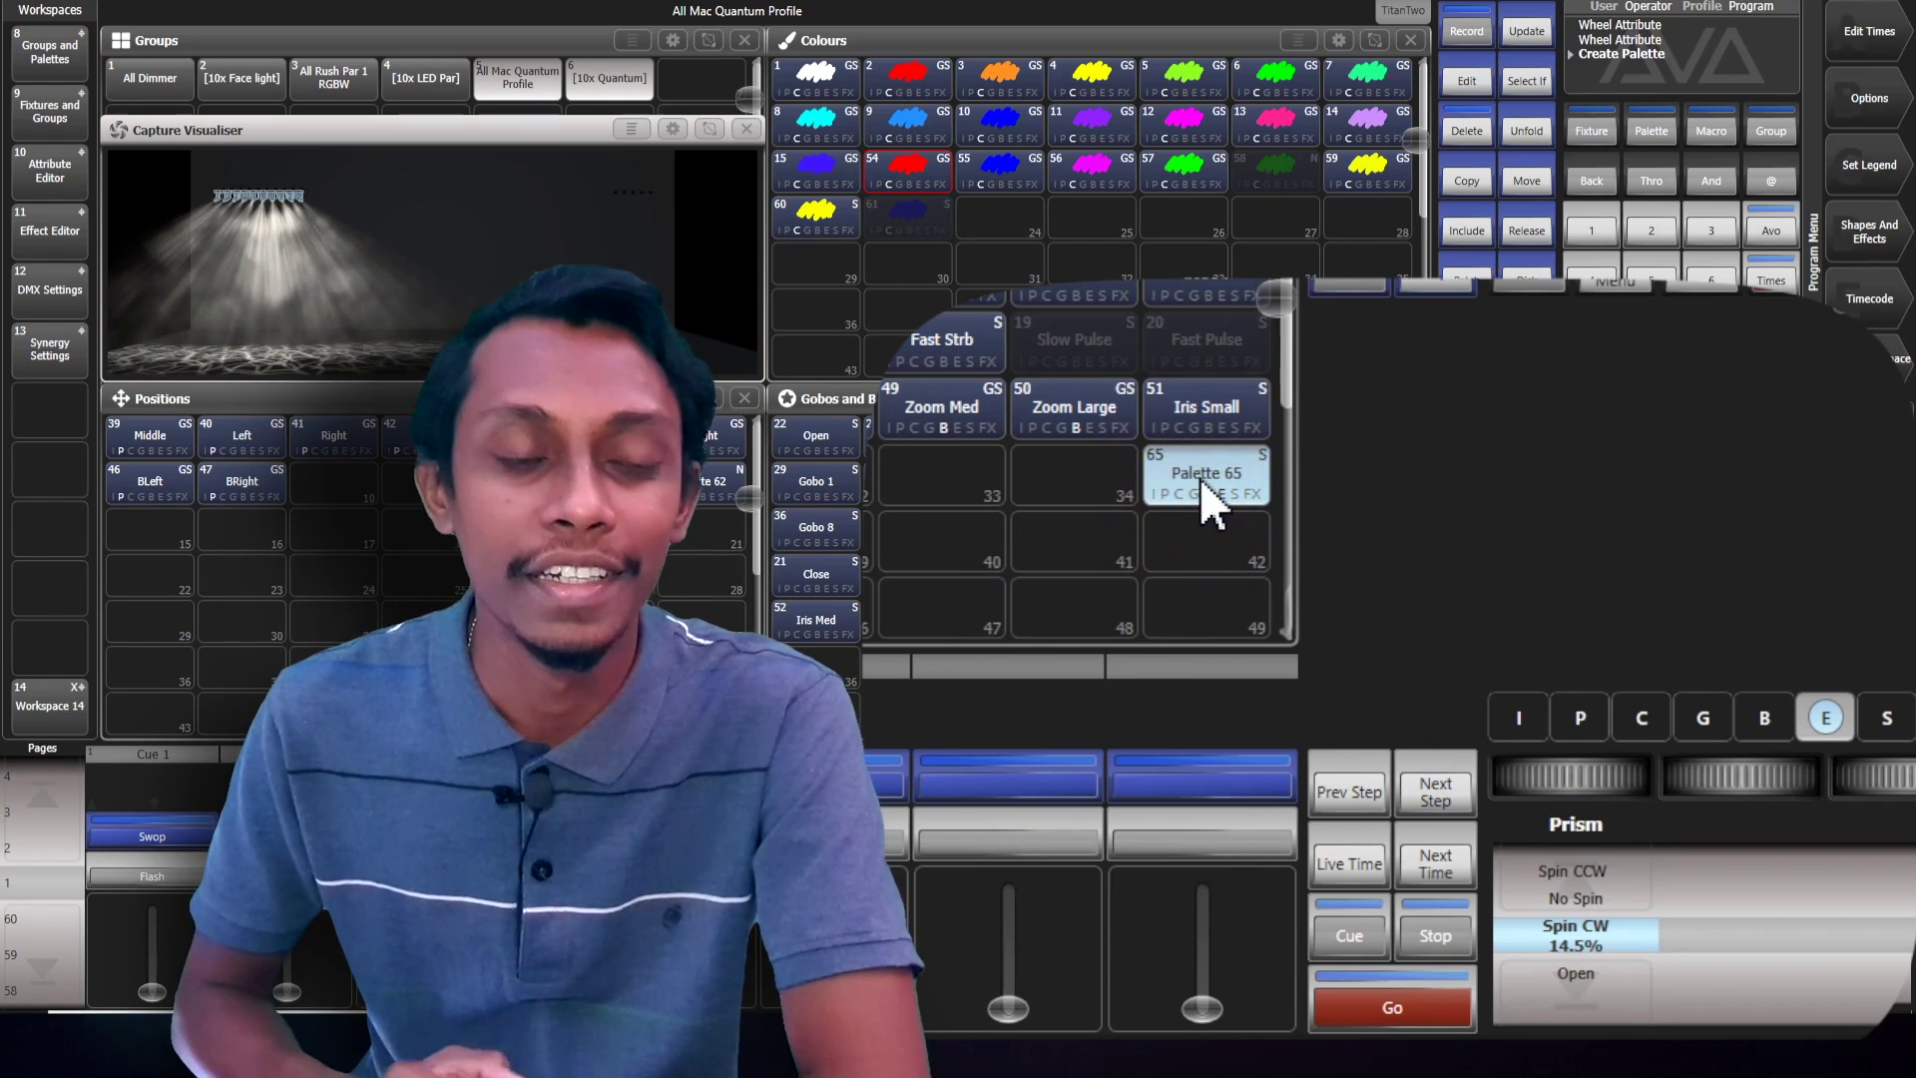
Record the prism's Open state as a palette in Gobos and Beams slot 34 and compare it with the prism spin palette
drag(1605, 799, 1532, 799)
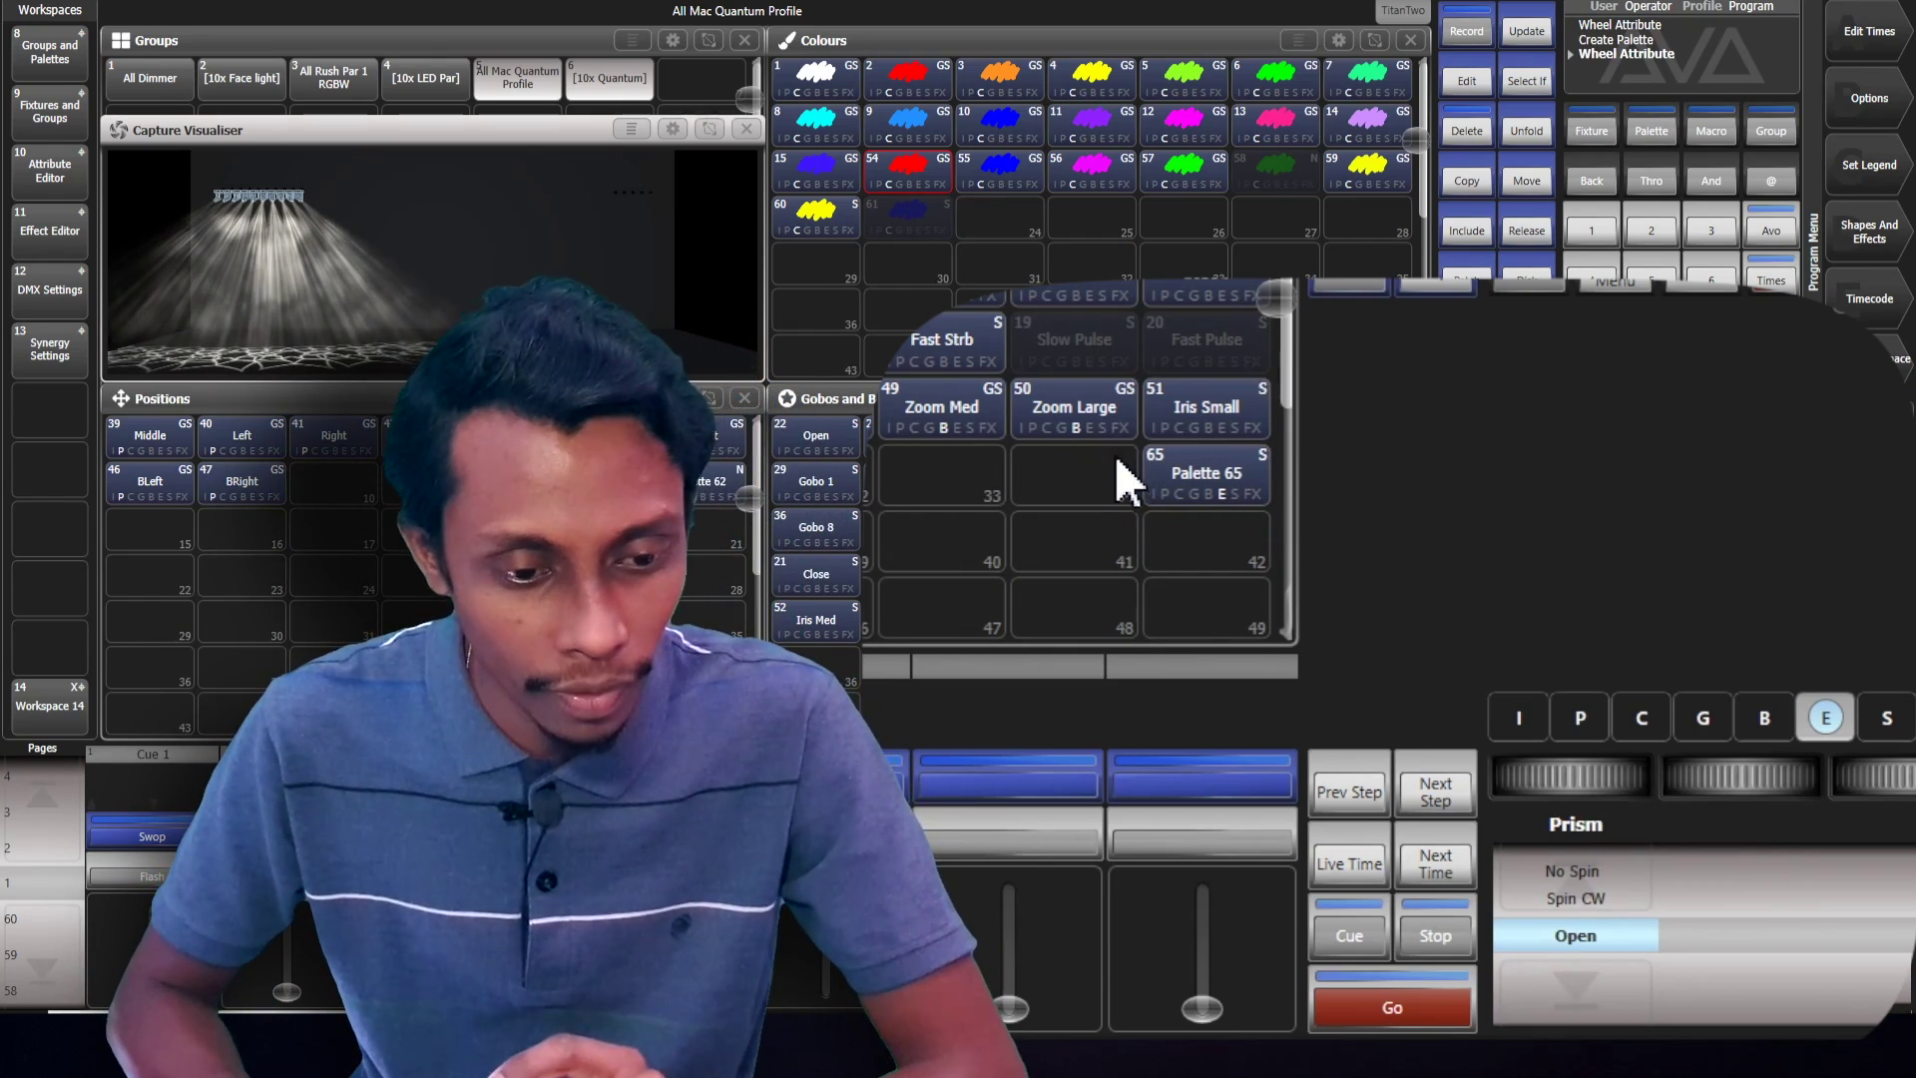
click(1098, 486)
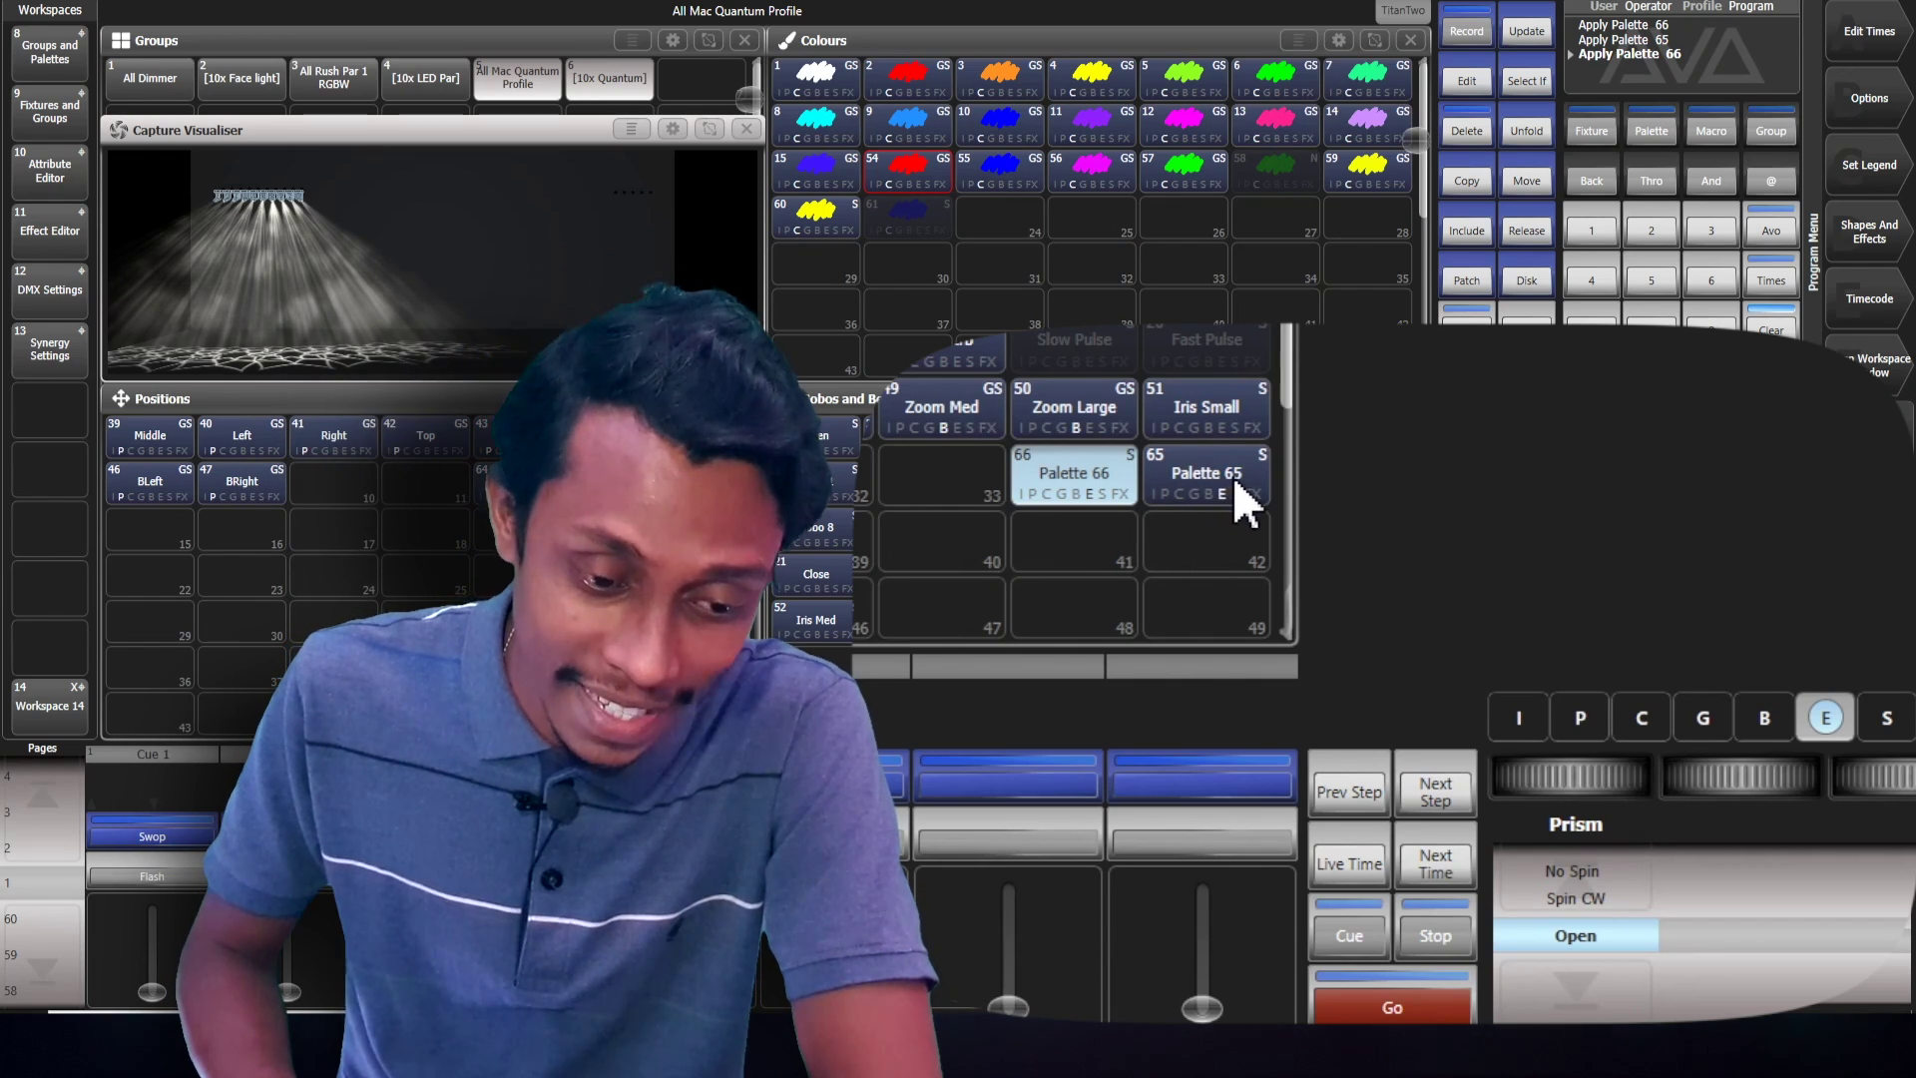
click(1233, 477)
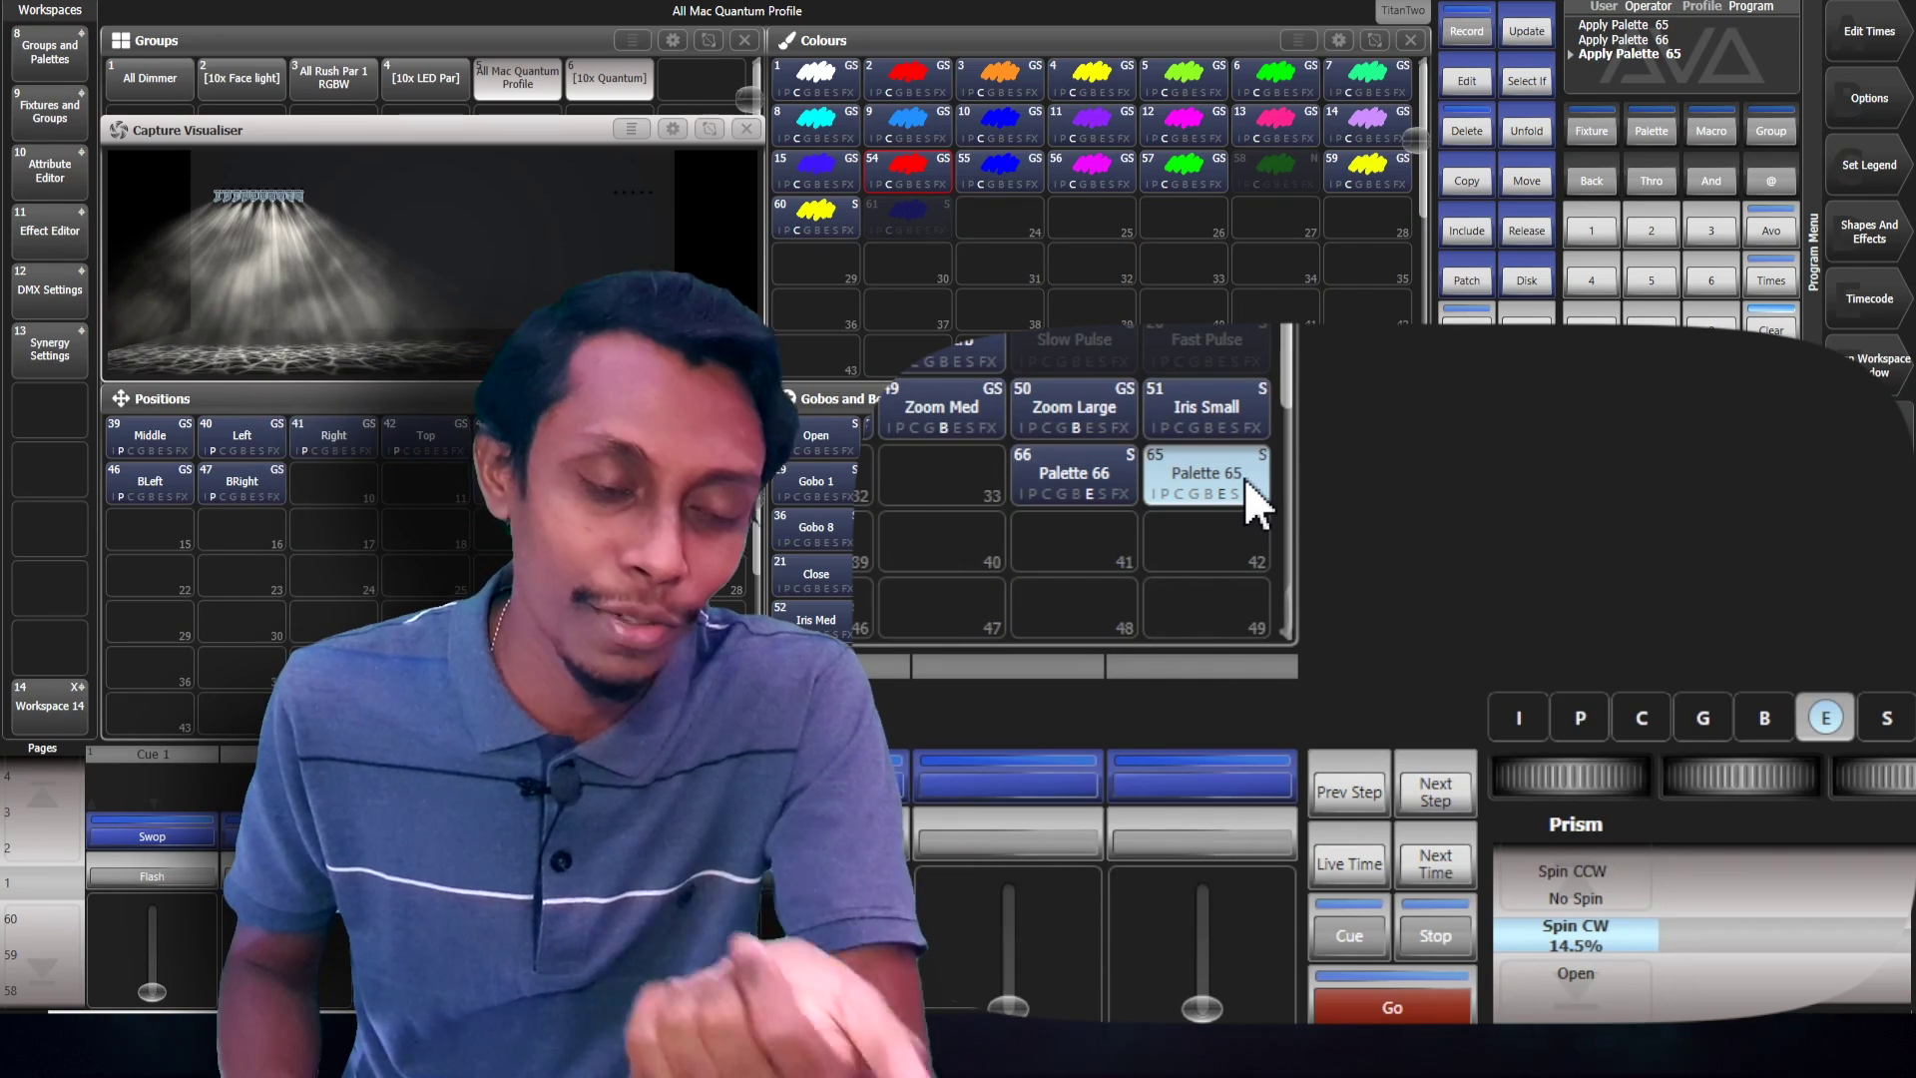
click(1098, 472)
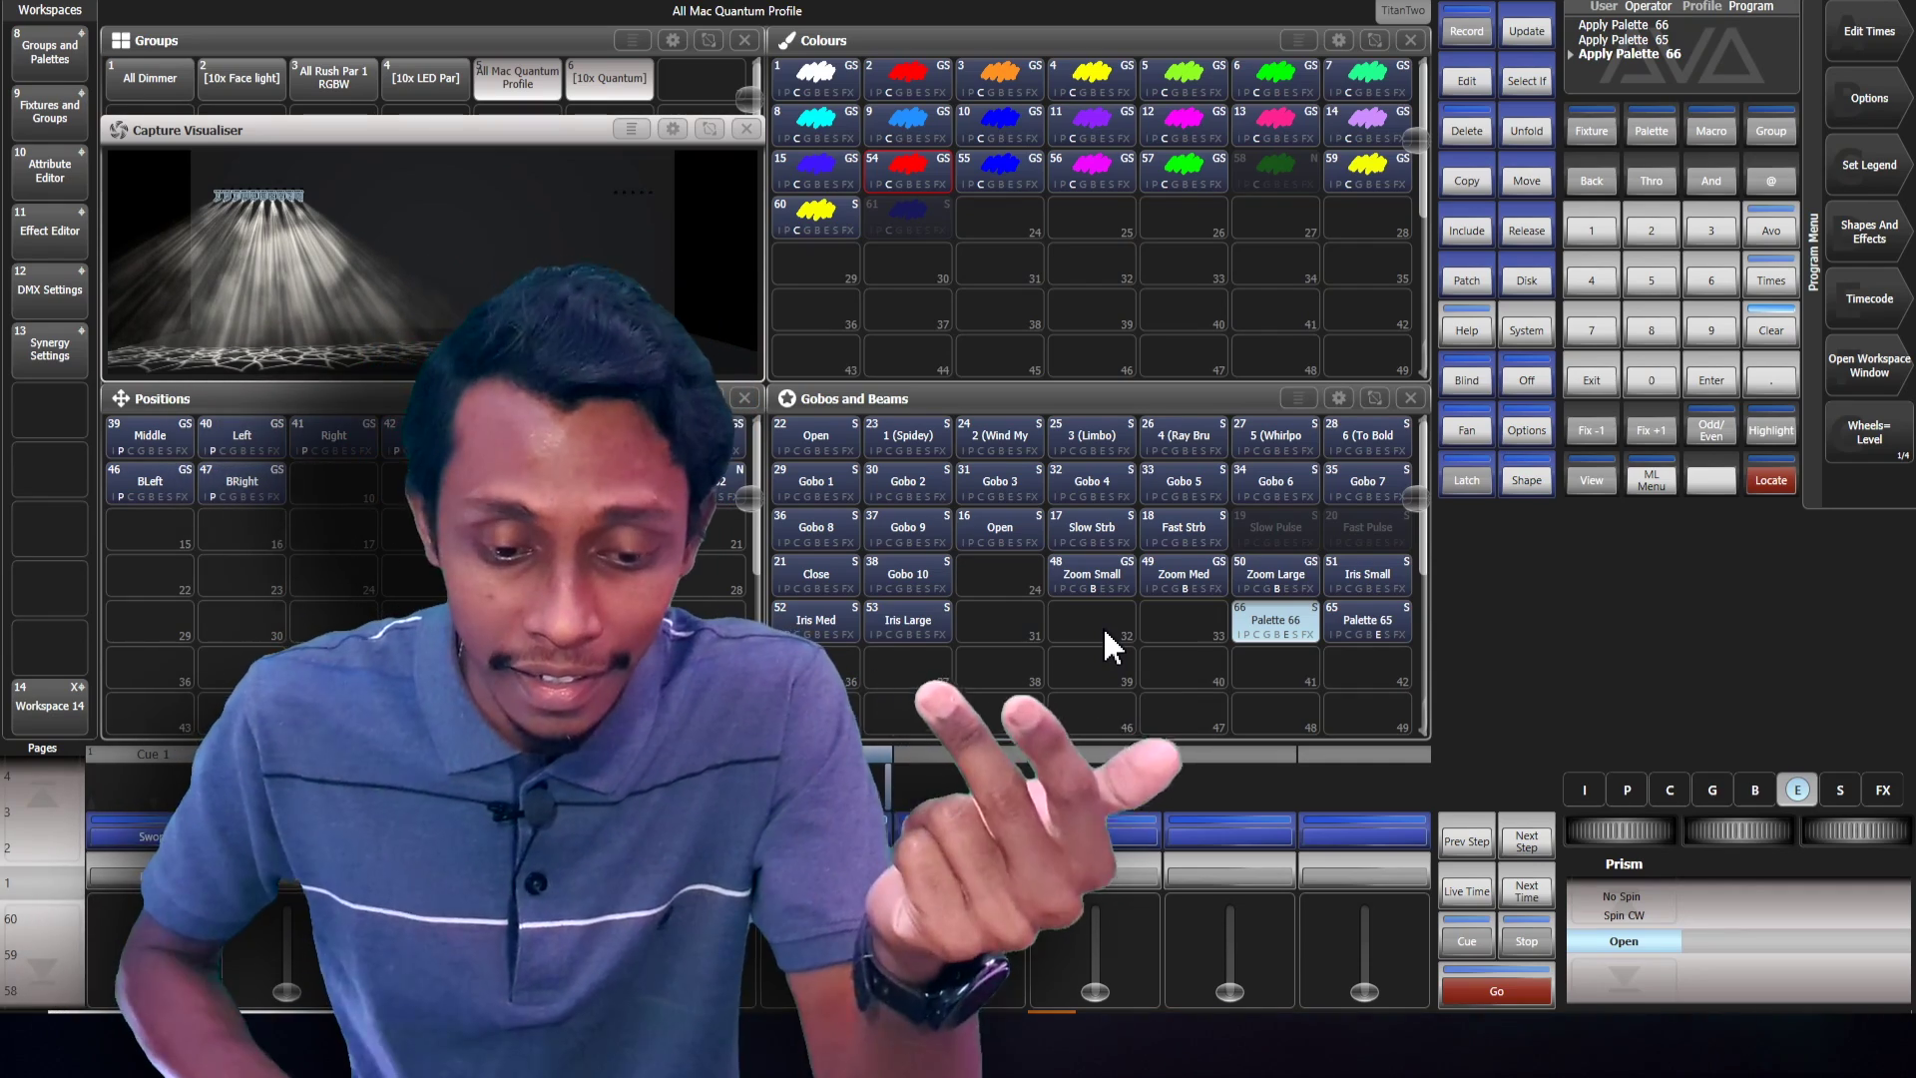
Display the group's gobo attributes and clear the programmer
click(1718, 786)
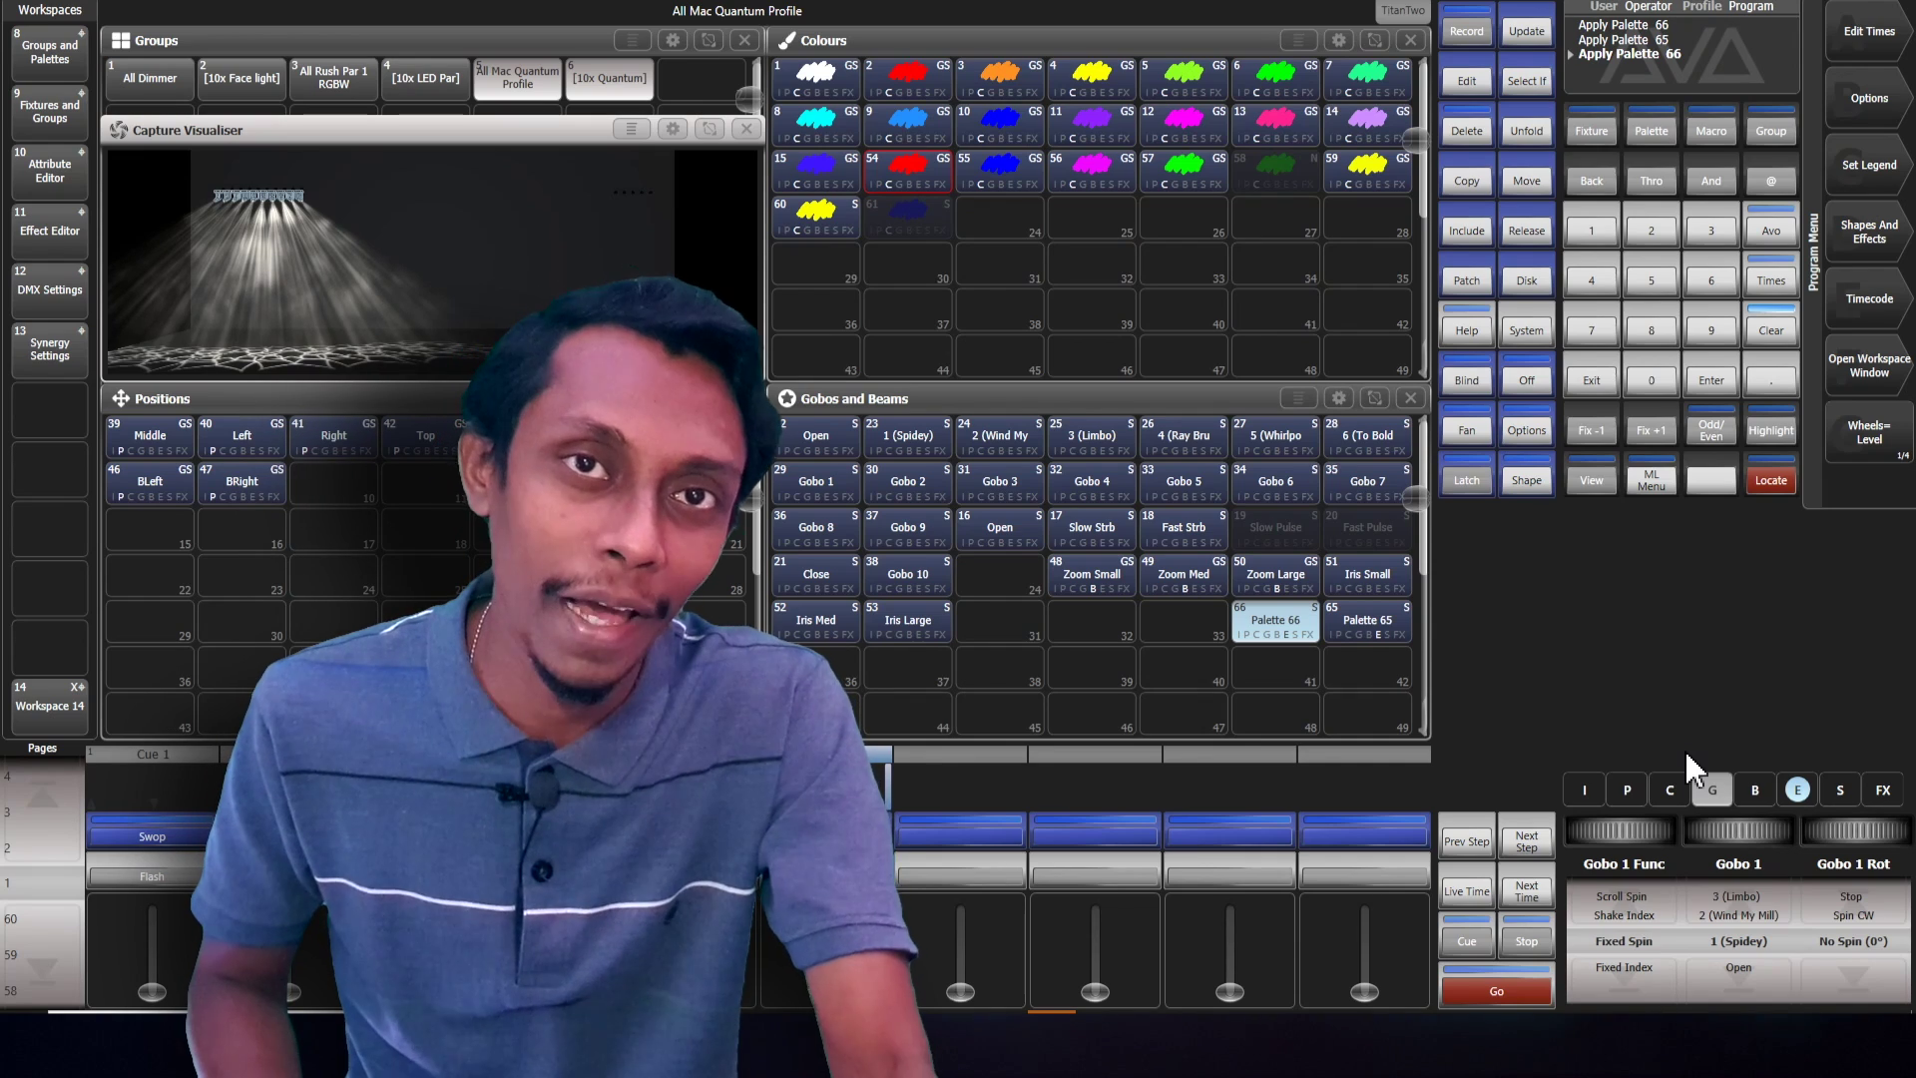
key(ctrl+BackSpace)
key(ctrl+BackSpace)
key(ctrl+BackSpace)
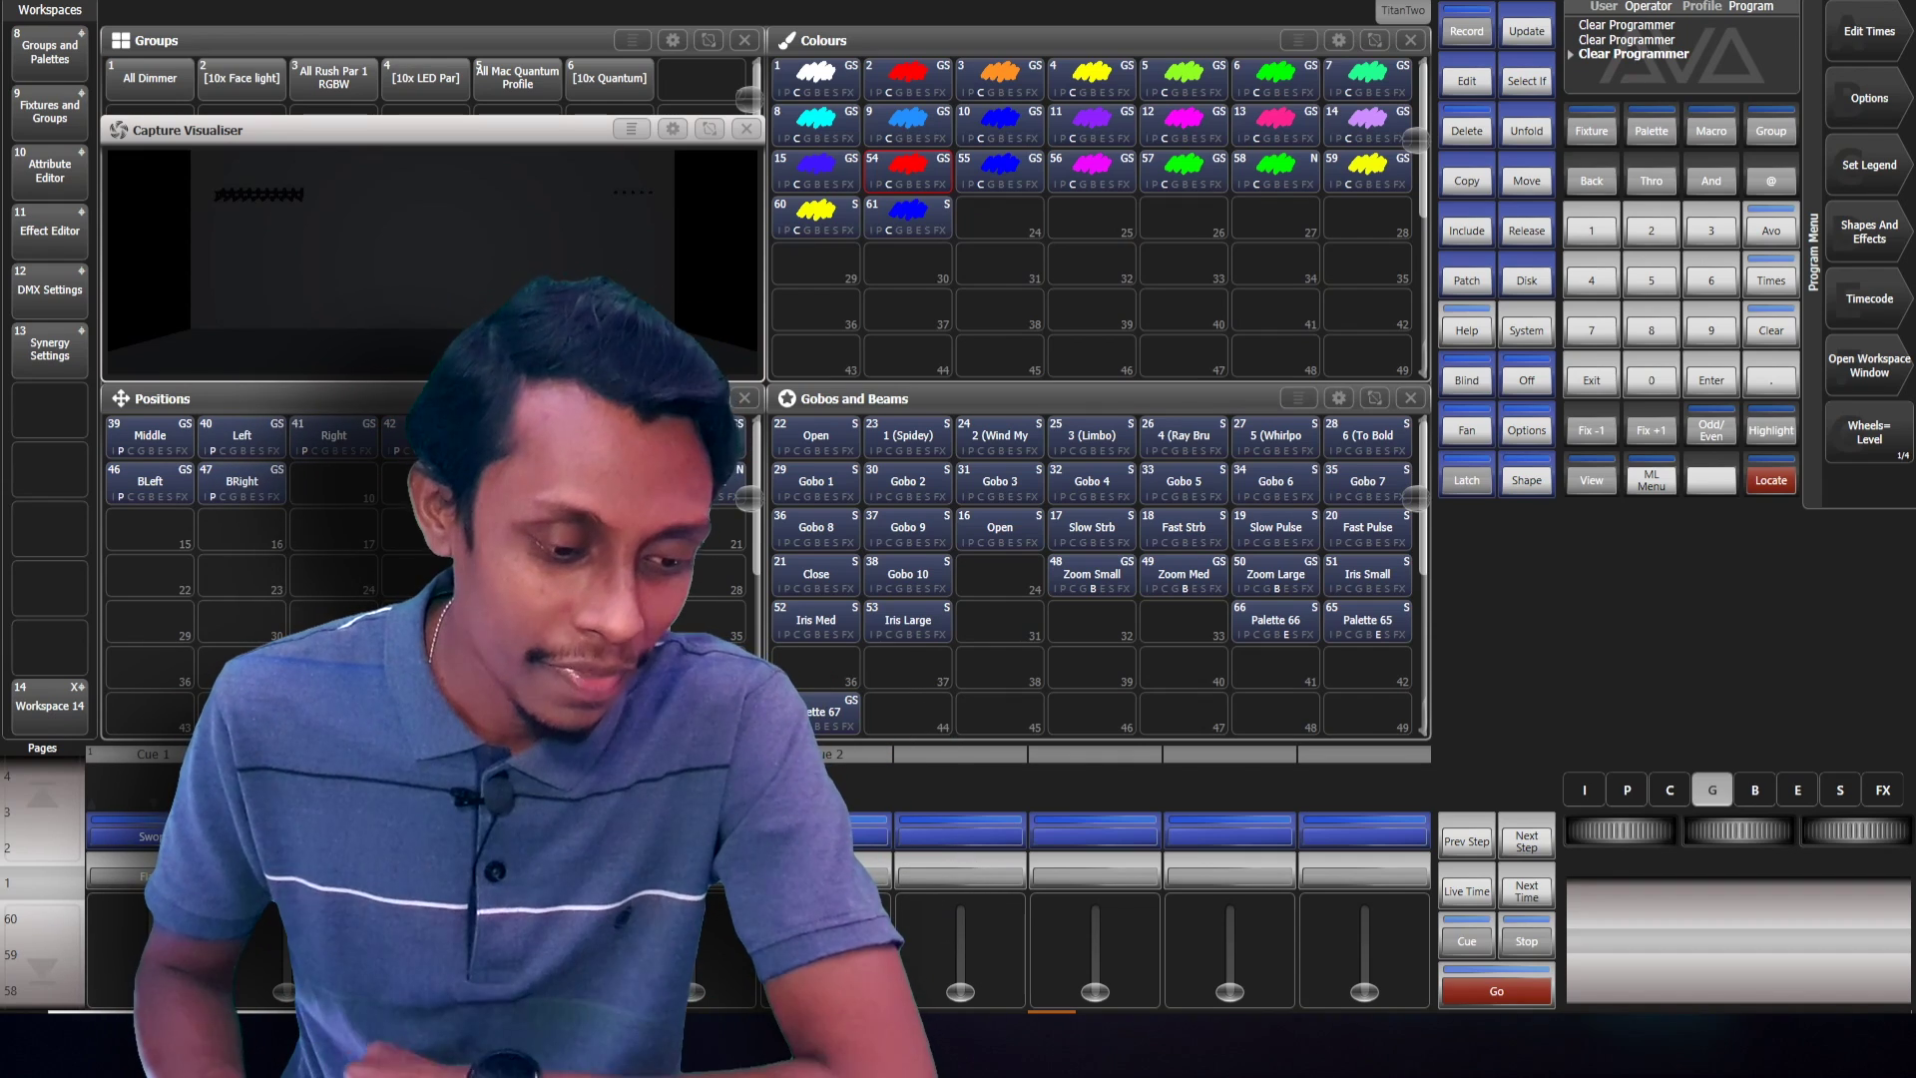
Fire Cue 2, select the All Mac Quantum Profile group and set its Gobo 1 rotation to Spin CW 9.31%
click(865, 843)
click(514, 77)
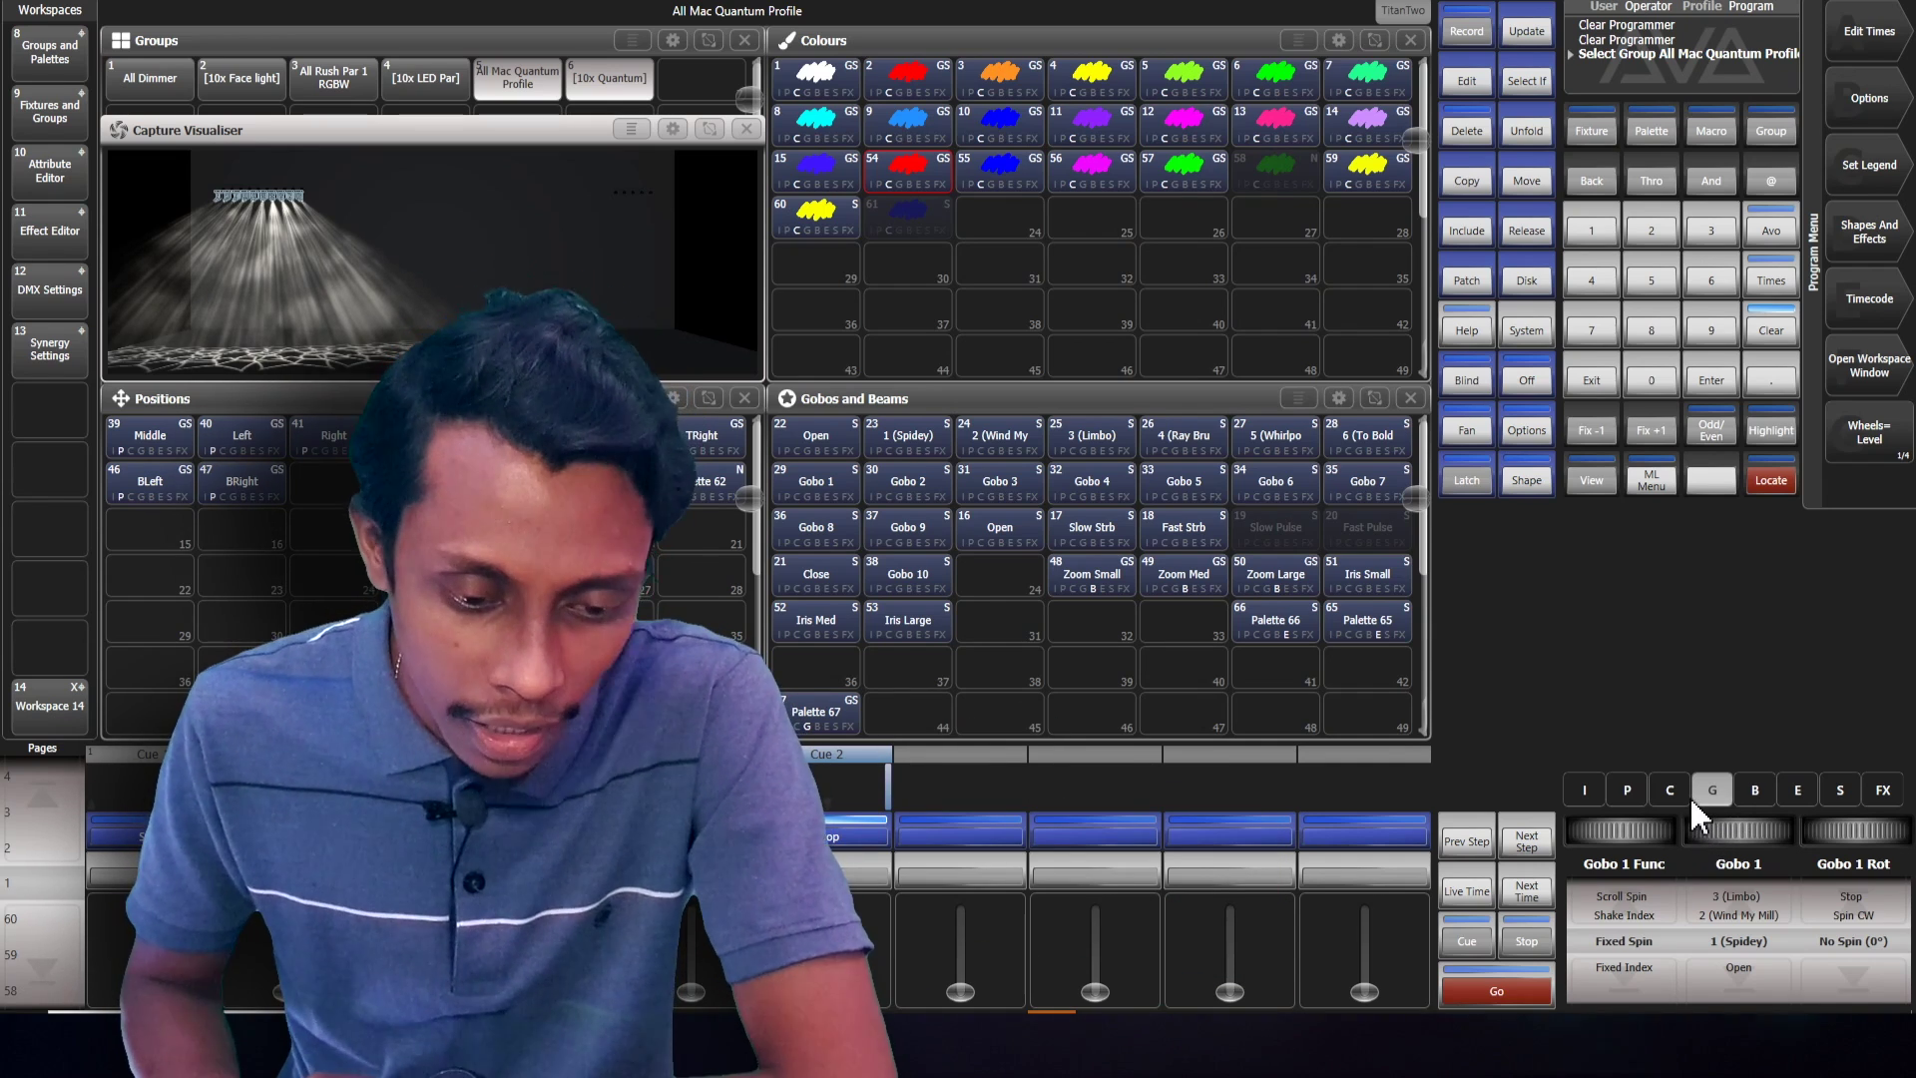
click(1709, 789)
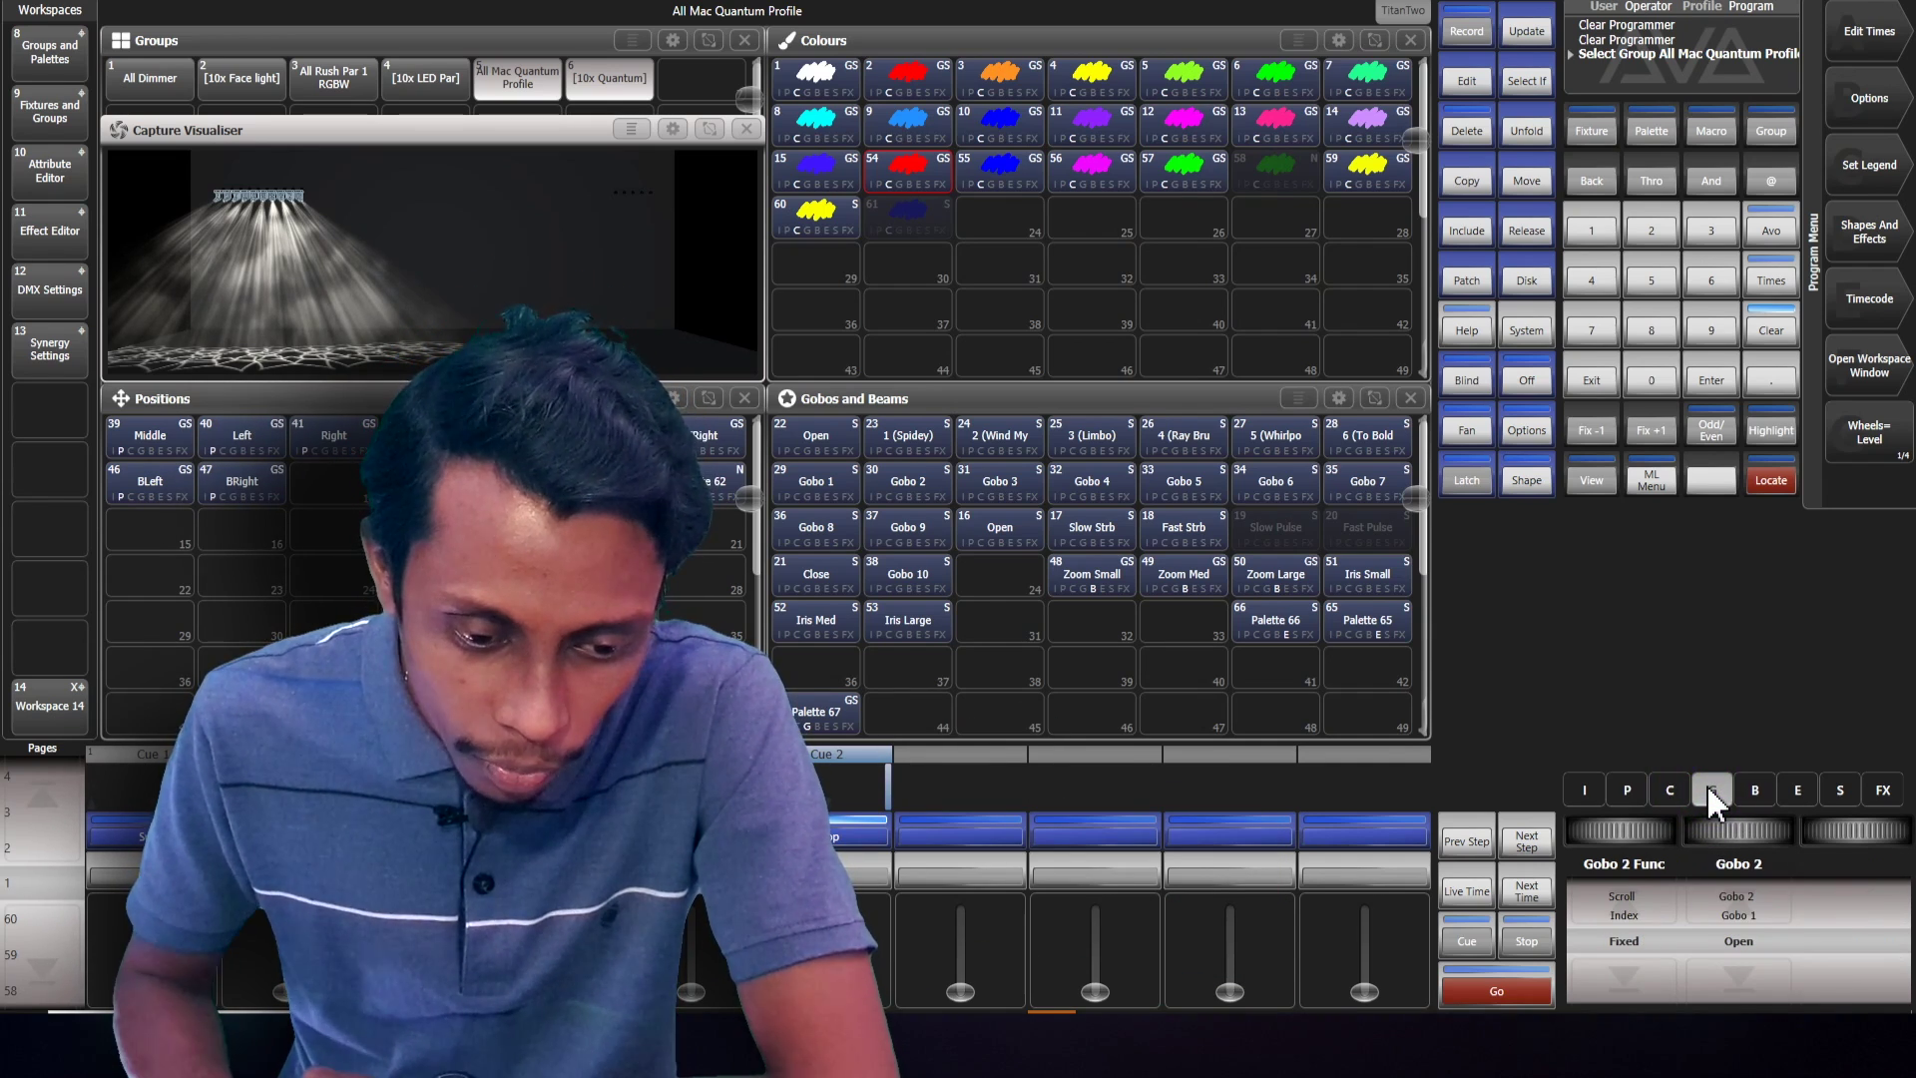
click(1717, 799)
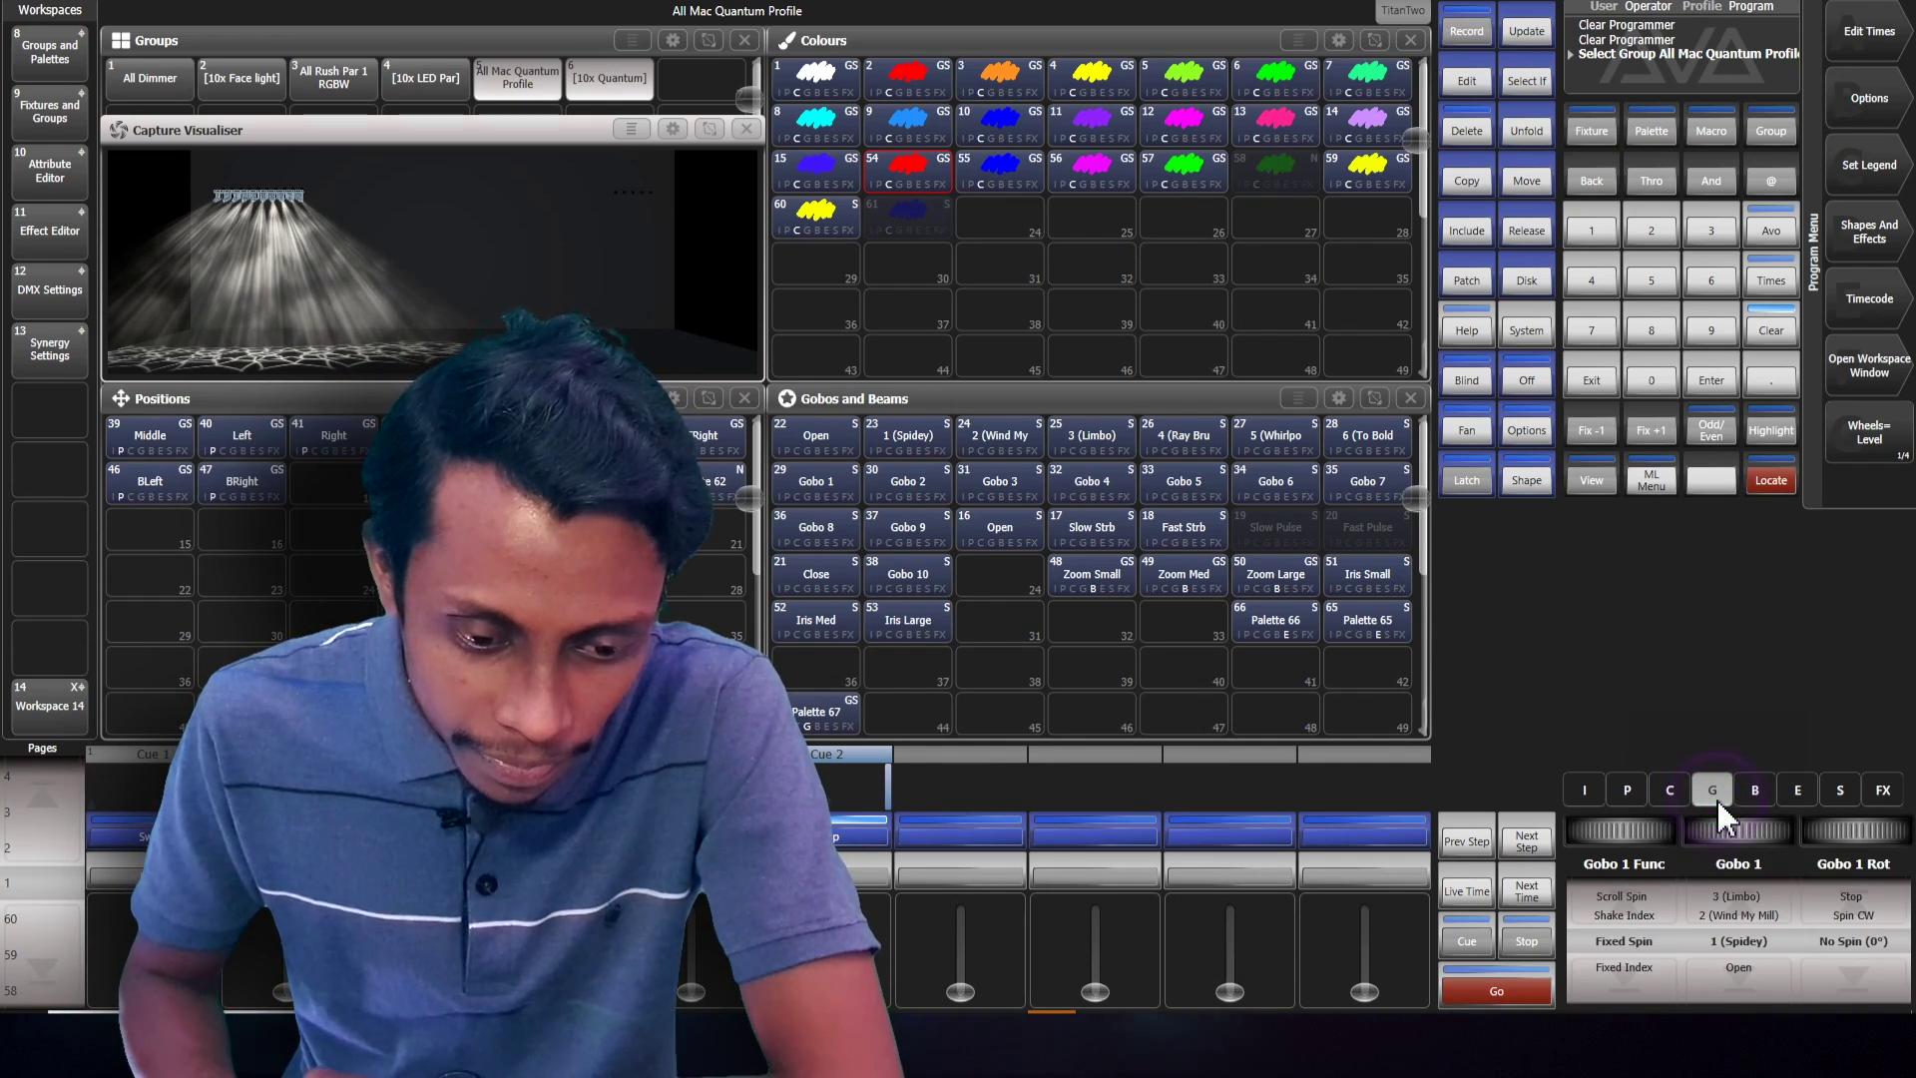
click(1865, 832)
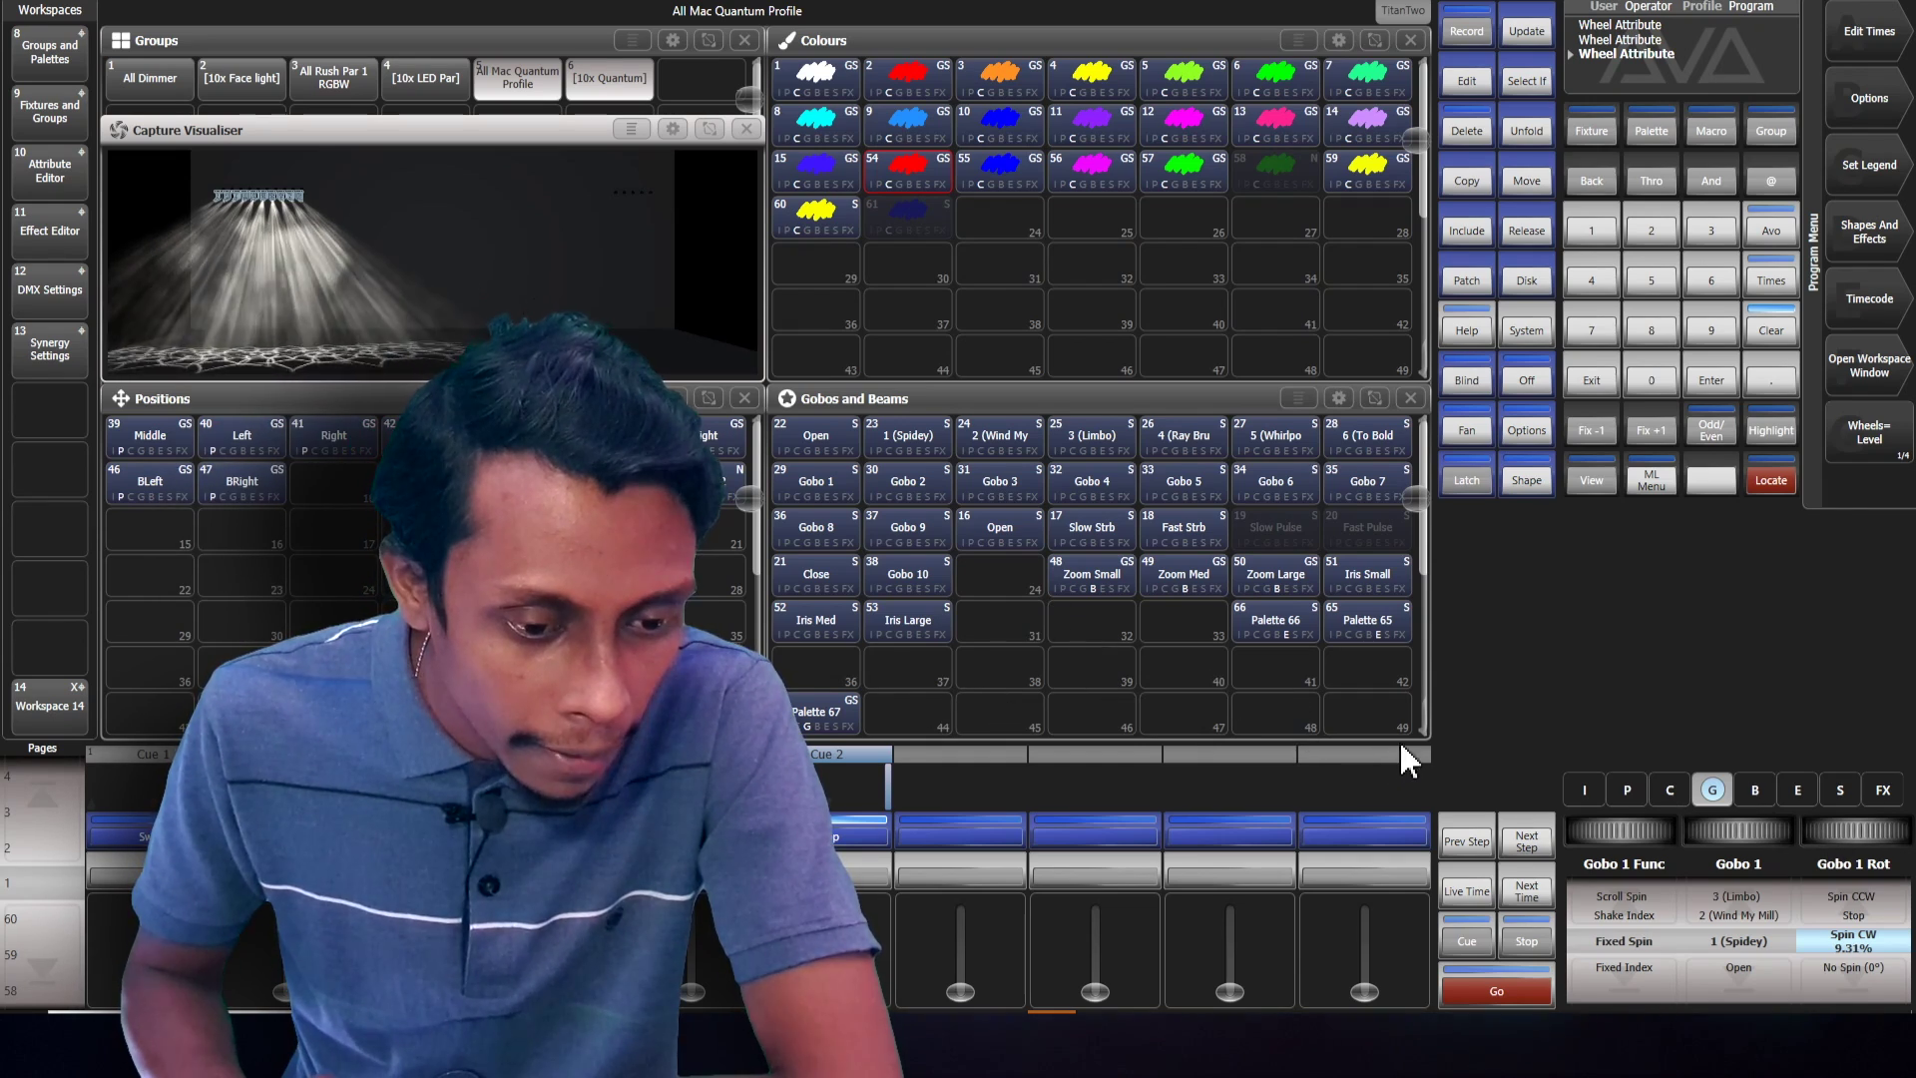
Record the gobo rotation as a Shared palette in Gobos and Beams slot 42 and clear the programmer
click(1367, 667)
click(1365, 671)
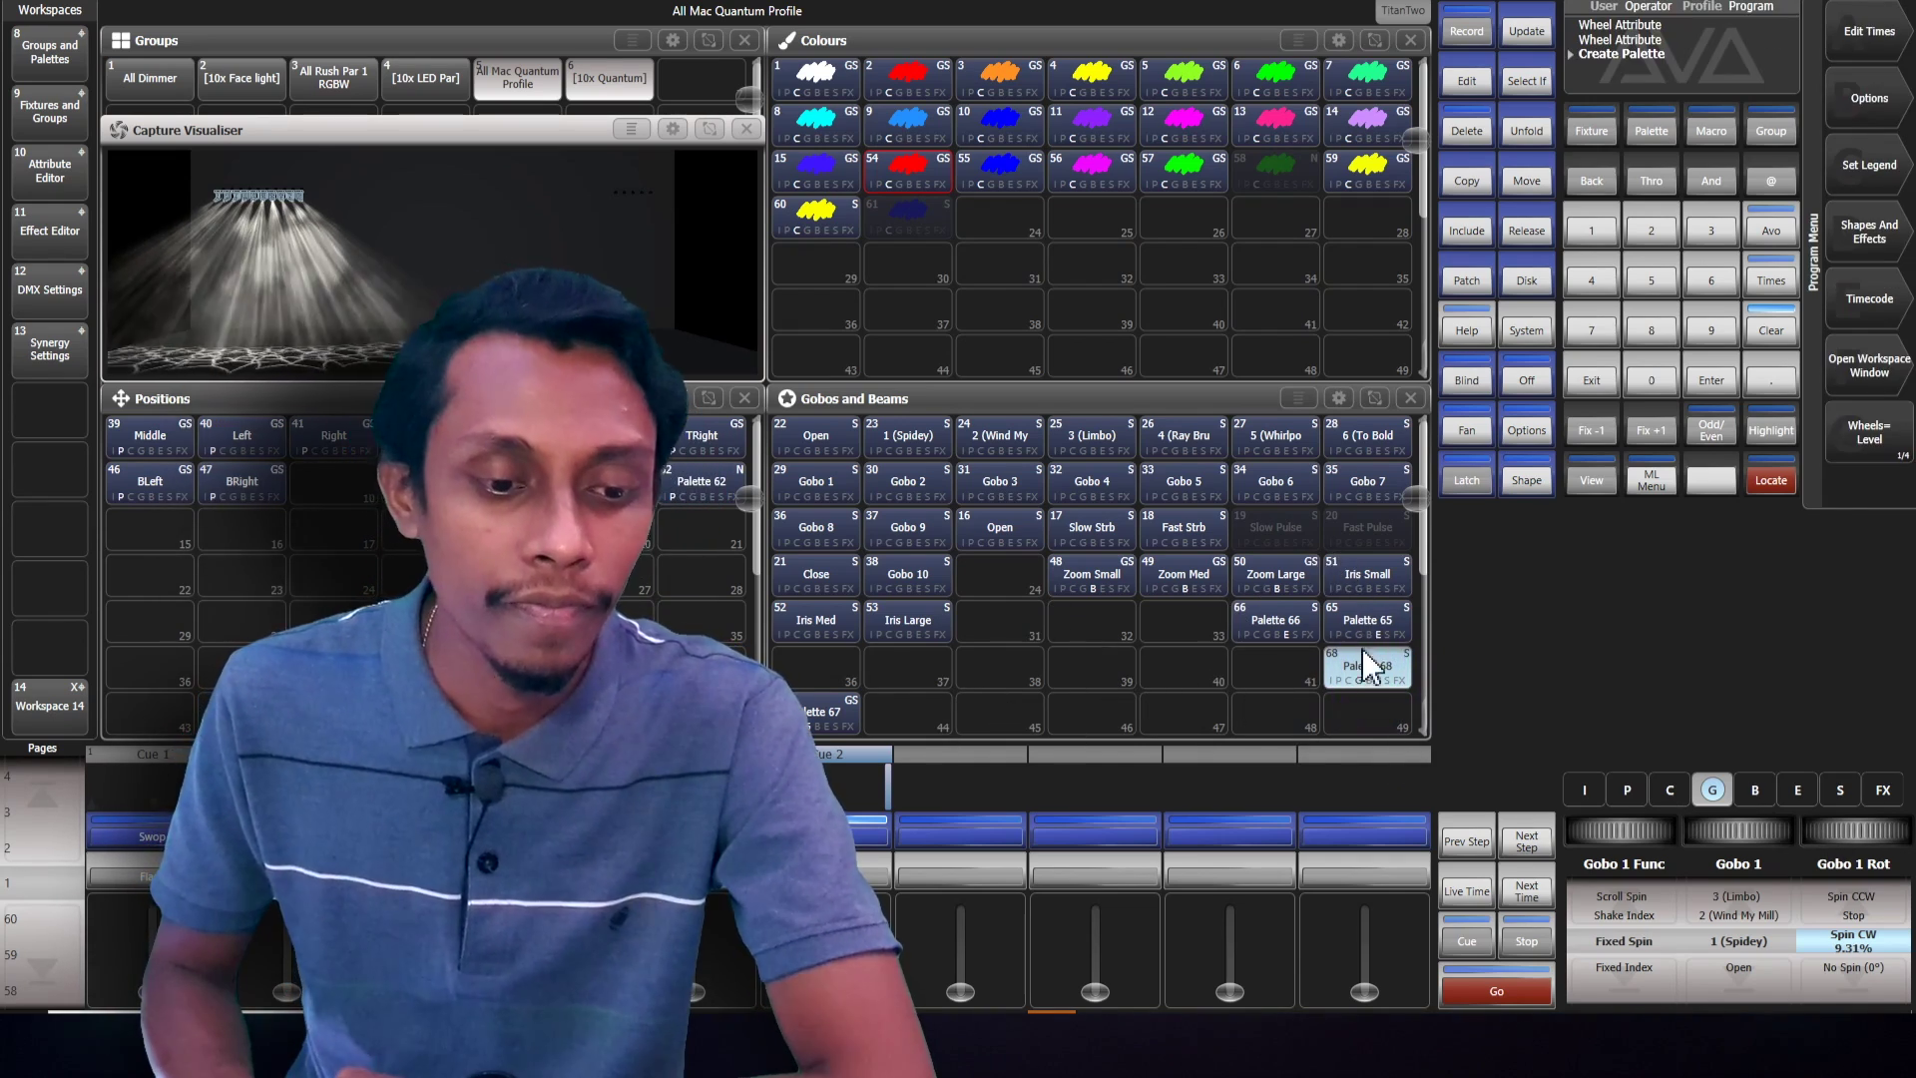
click(1769, 327)
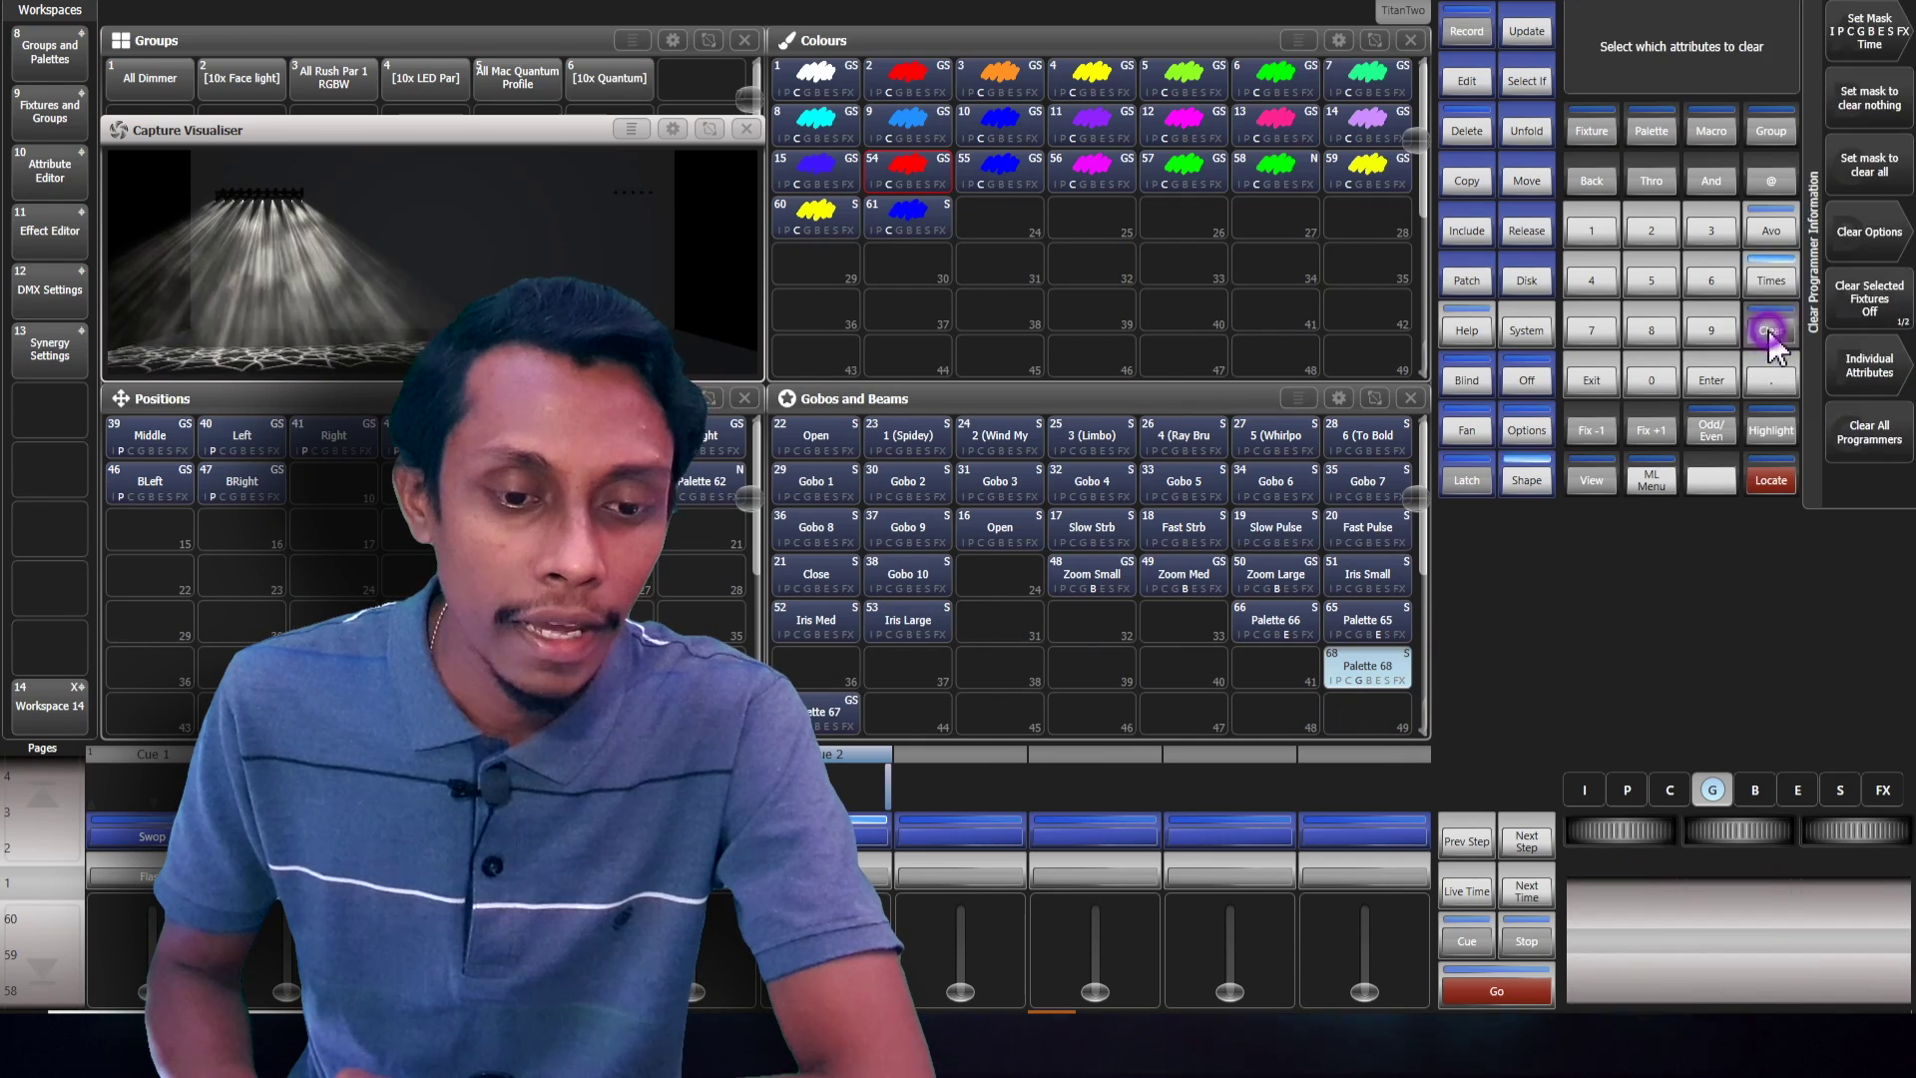
click(1592, 389)
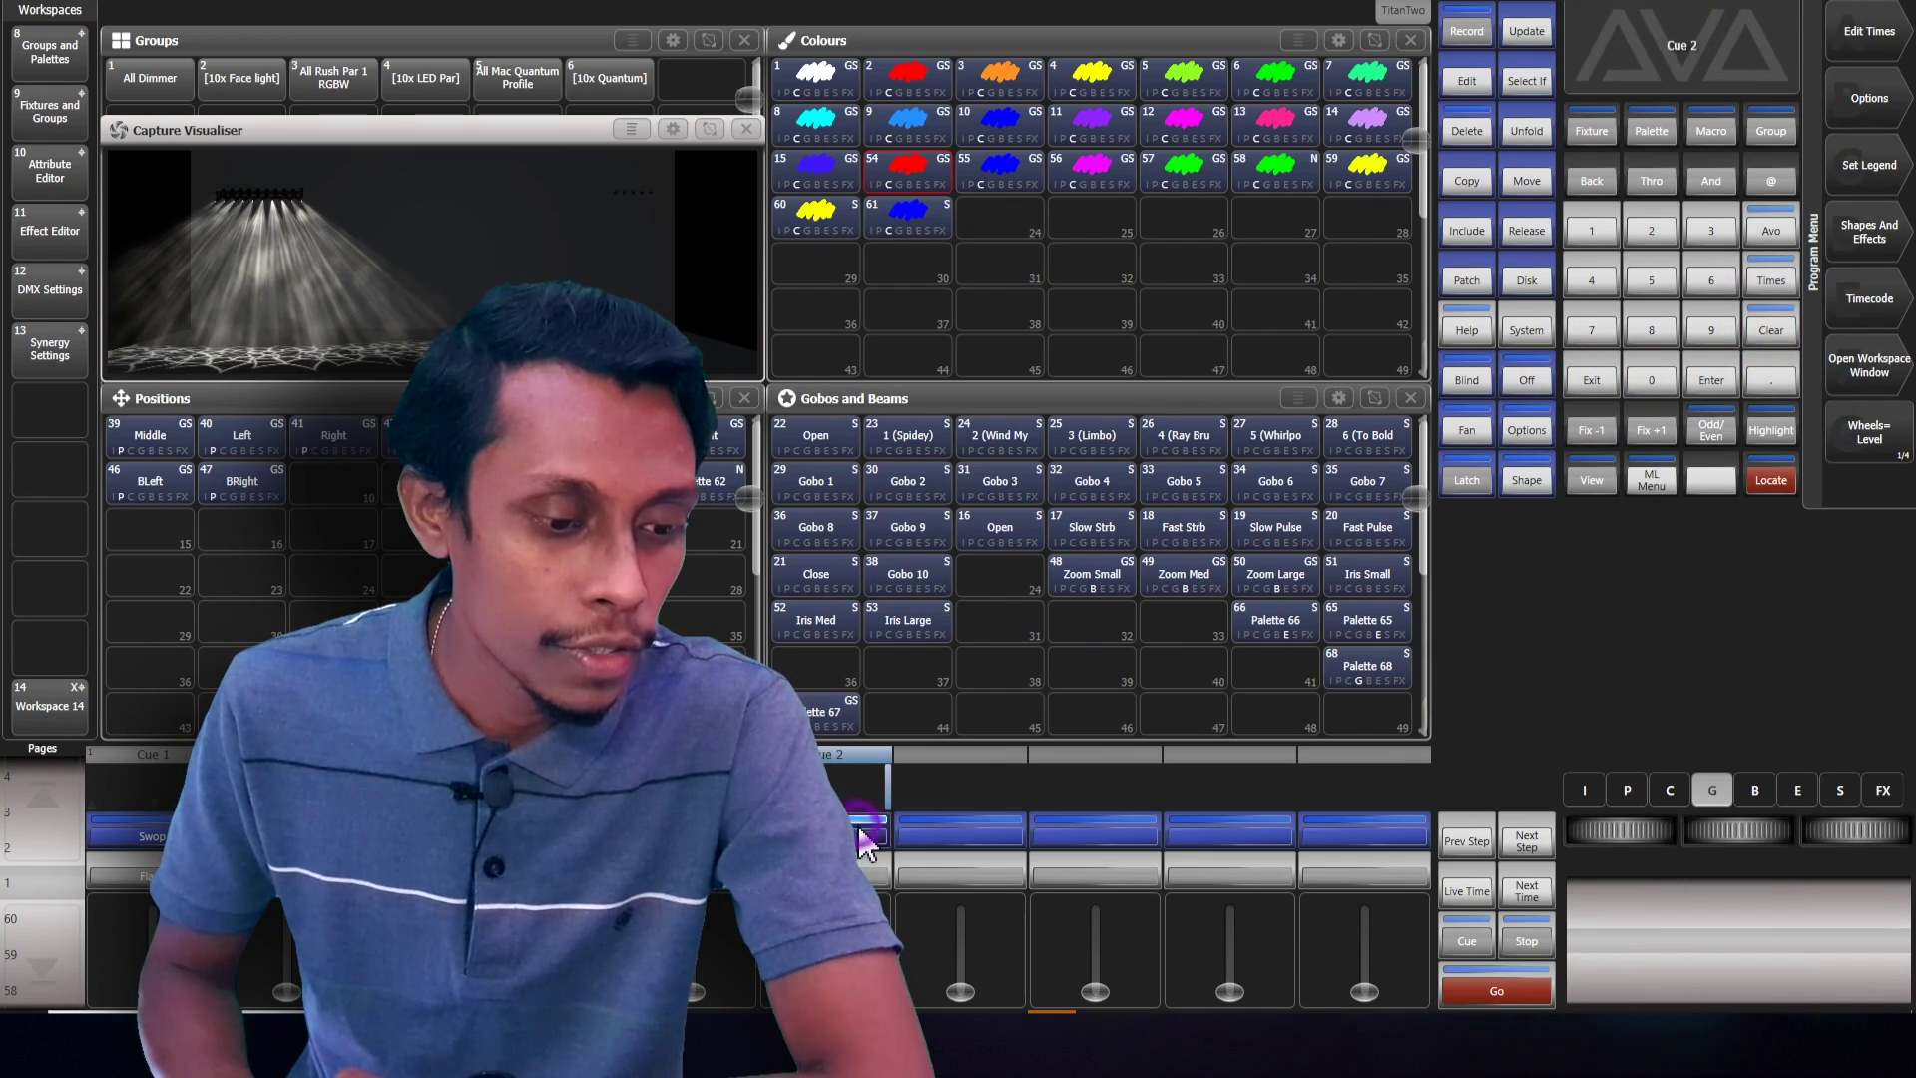
Clear the programmer, set the All Mac Quantum Profile group's Gobo 1 rotation to No Spin (0°) and record it in Gobos and Beams slot 41
click(1772, 319)
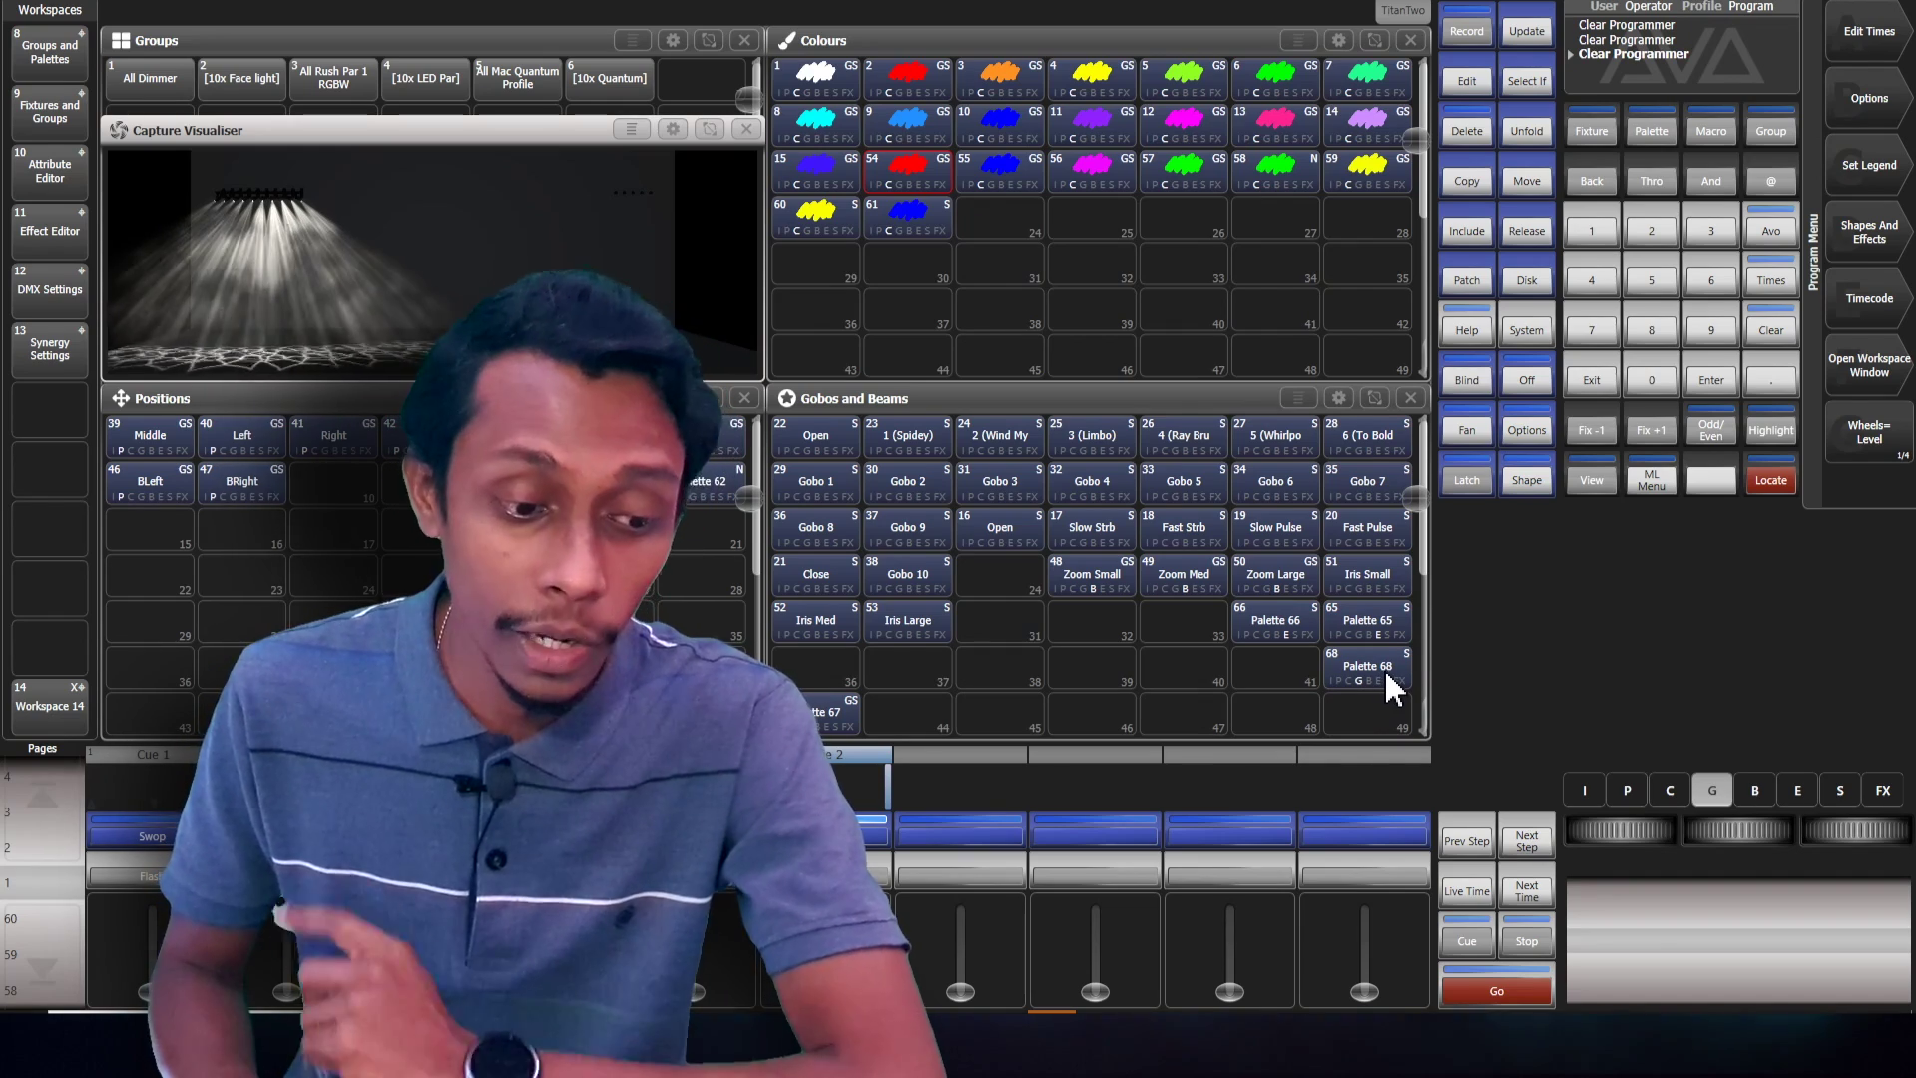
click(517, 78)
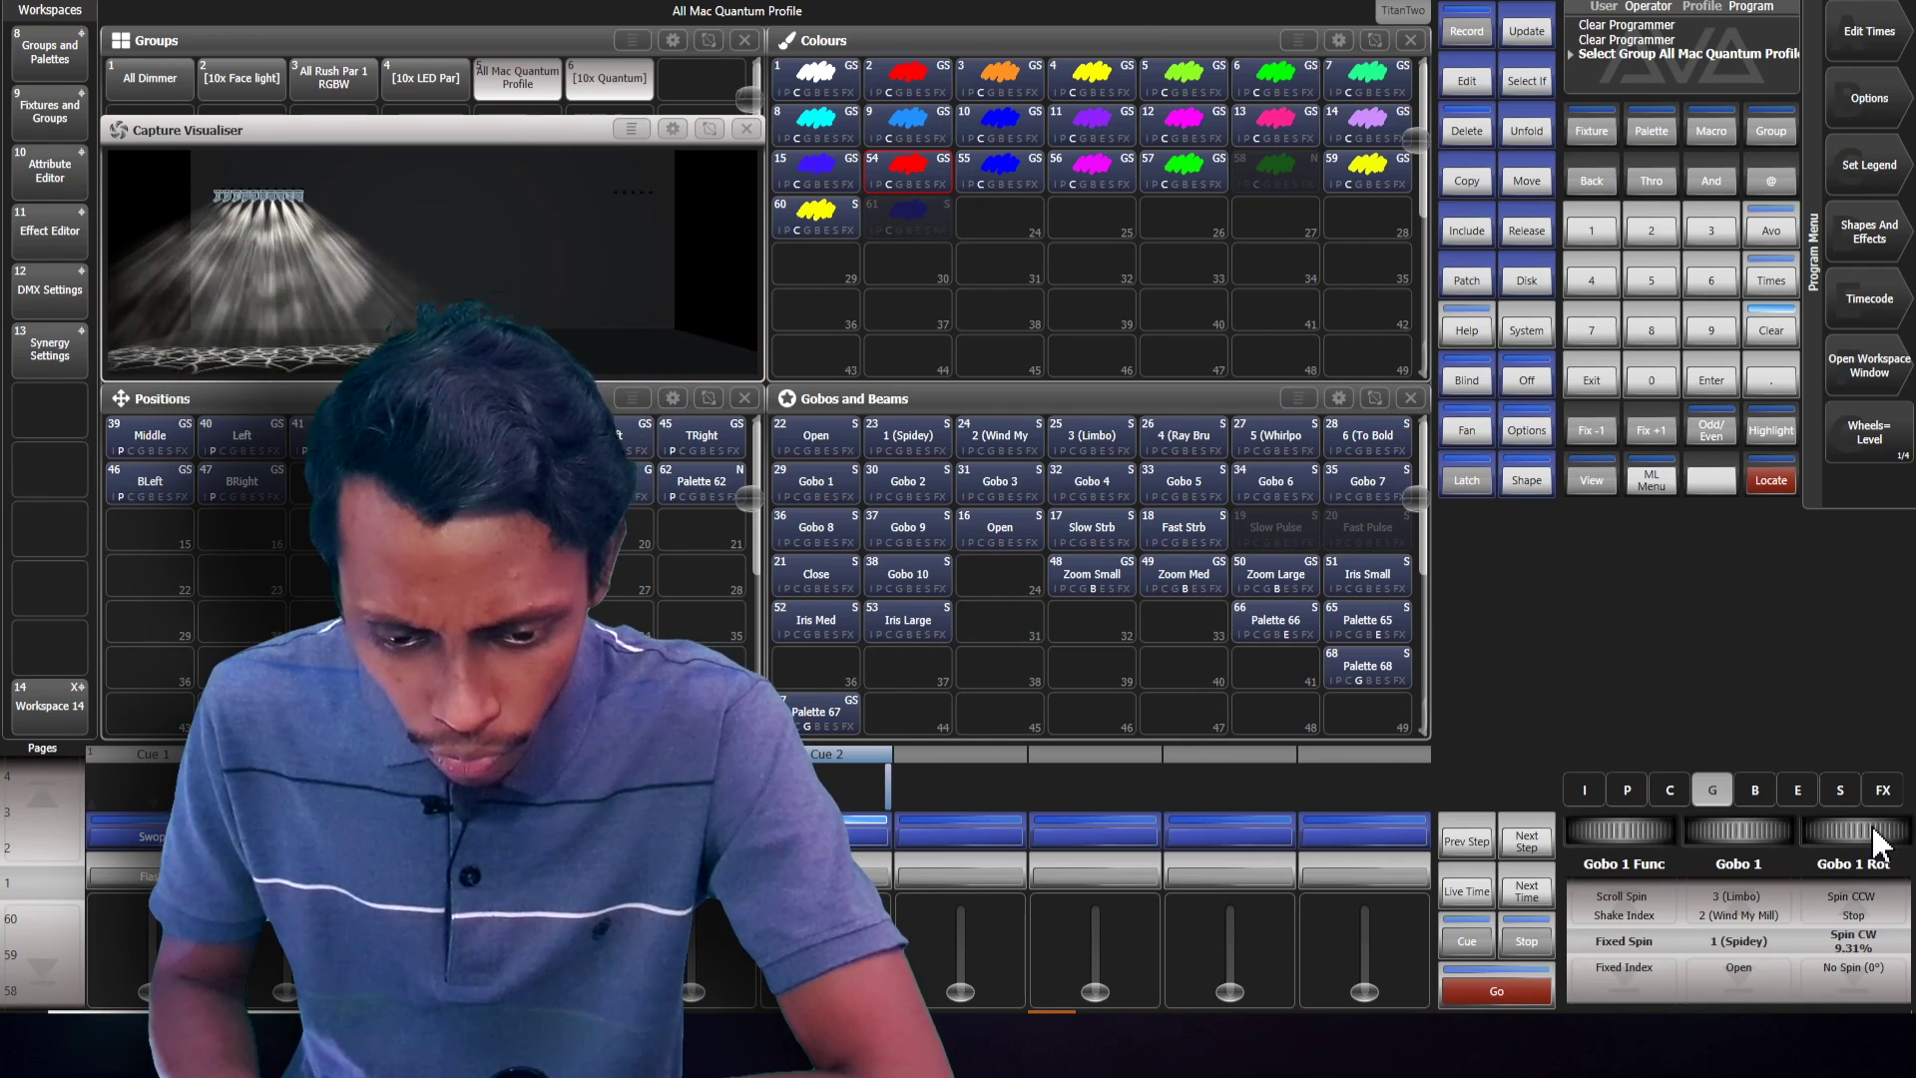
scroll(1856, 831, down, 3)
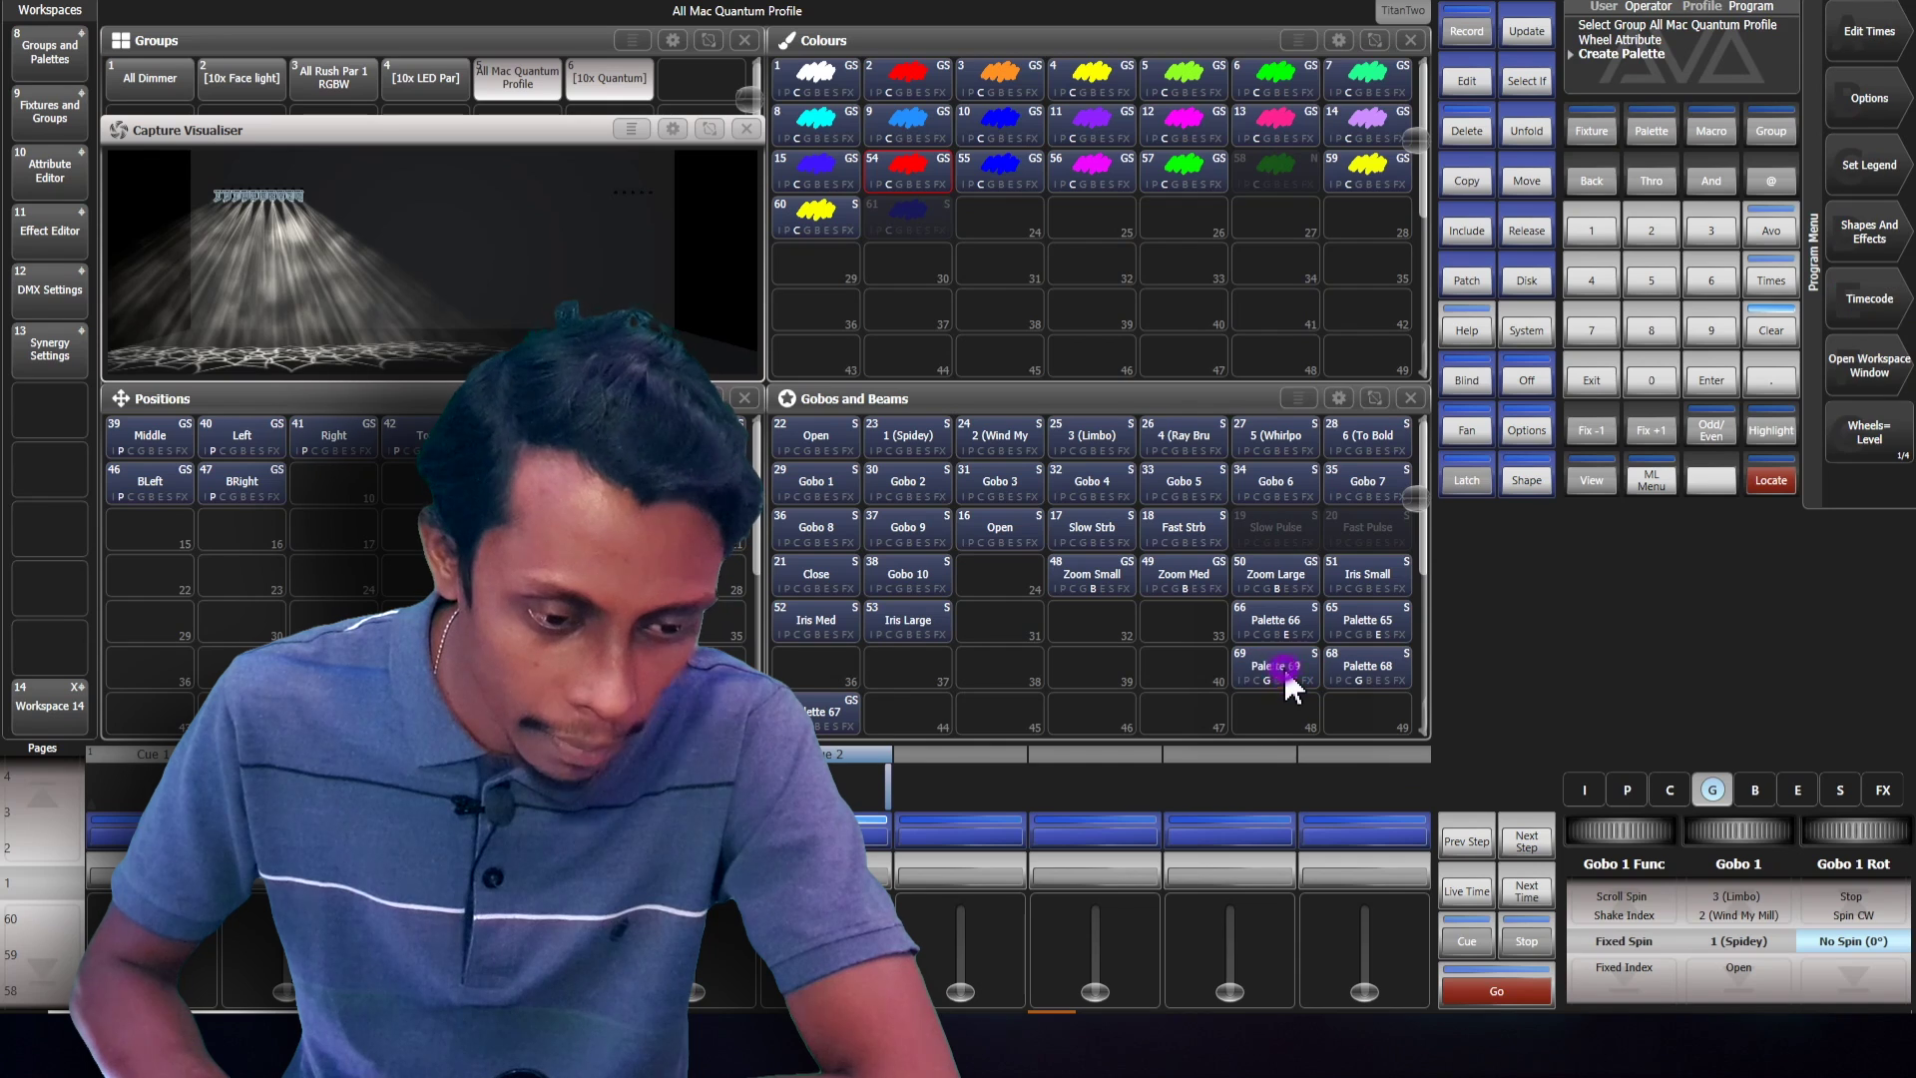
click(1285, 680)
Set the legend of Palette 69 in Gobos and Beams to "Gobo No spin"
click(1859, 188)
click(1269, 653)
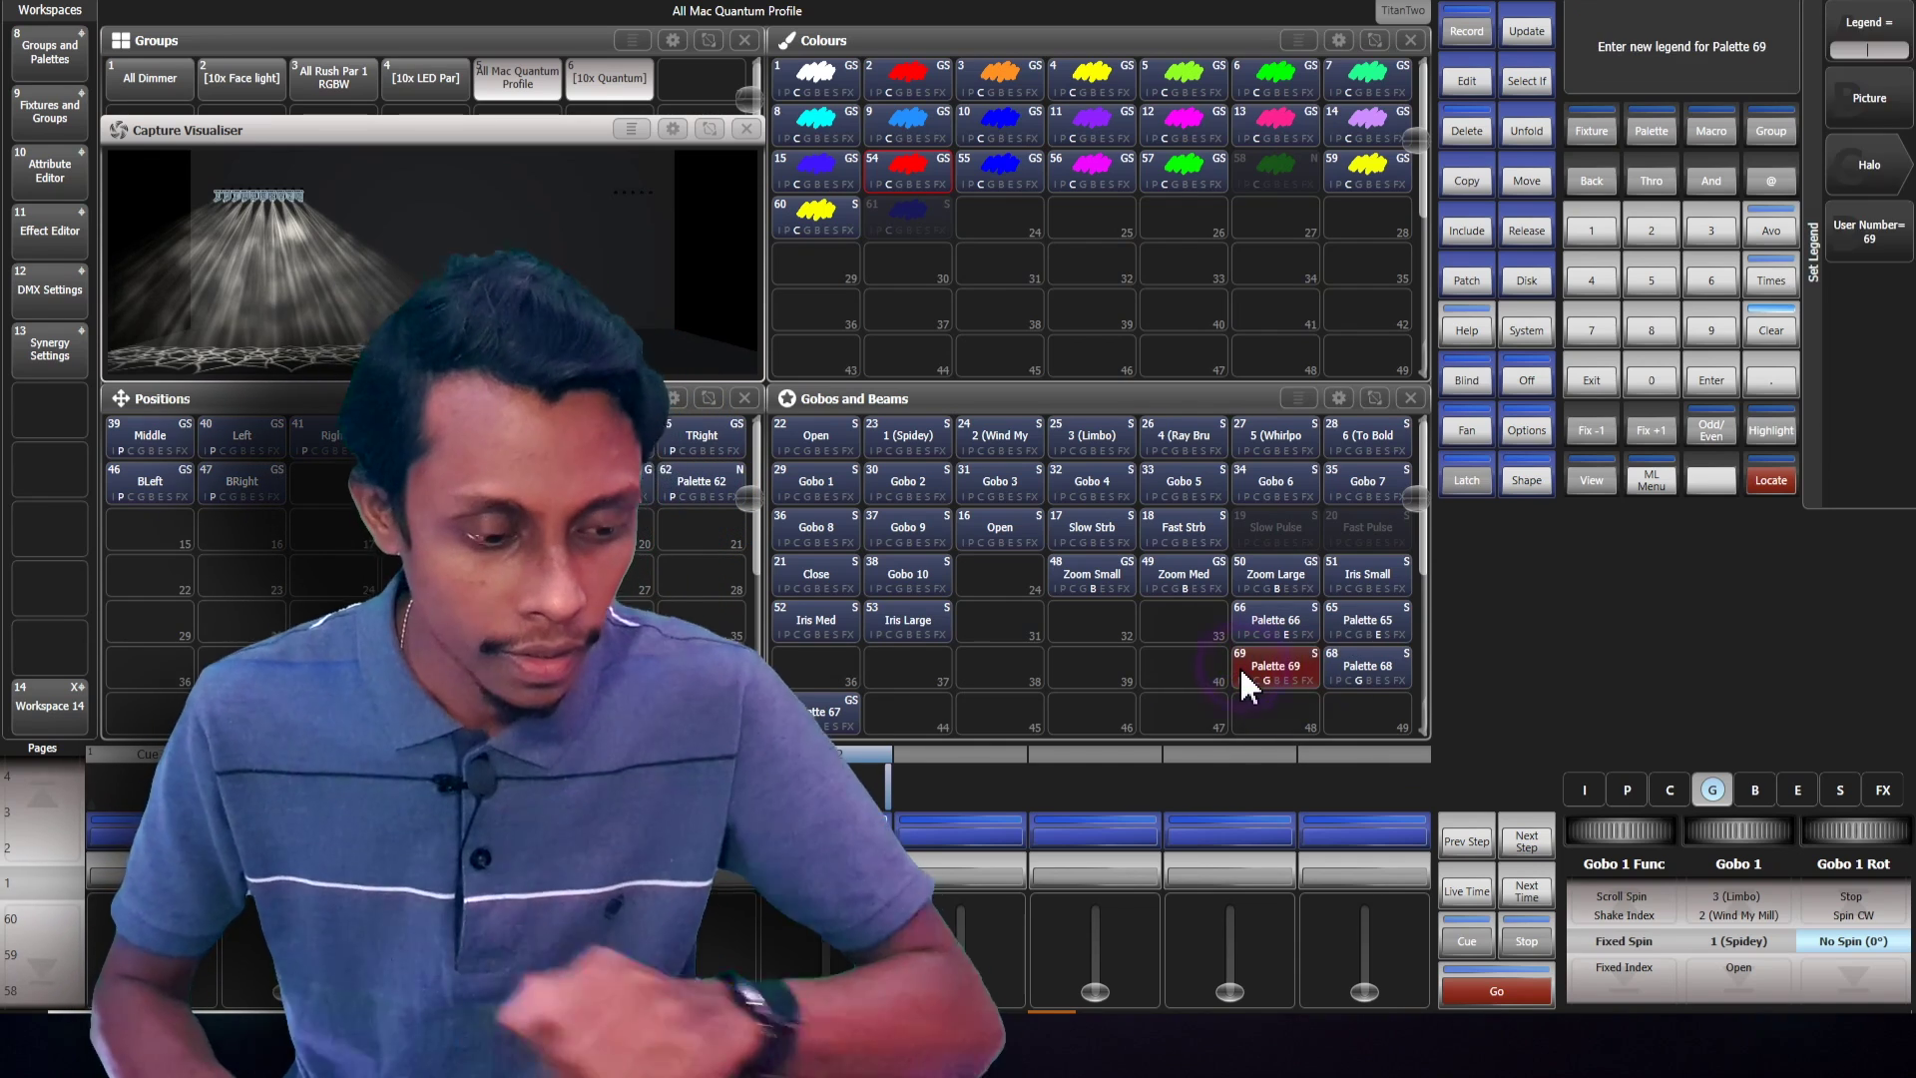
text(Gobo N)
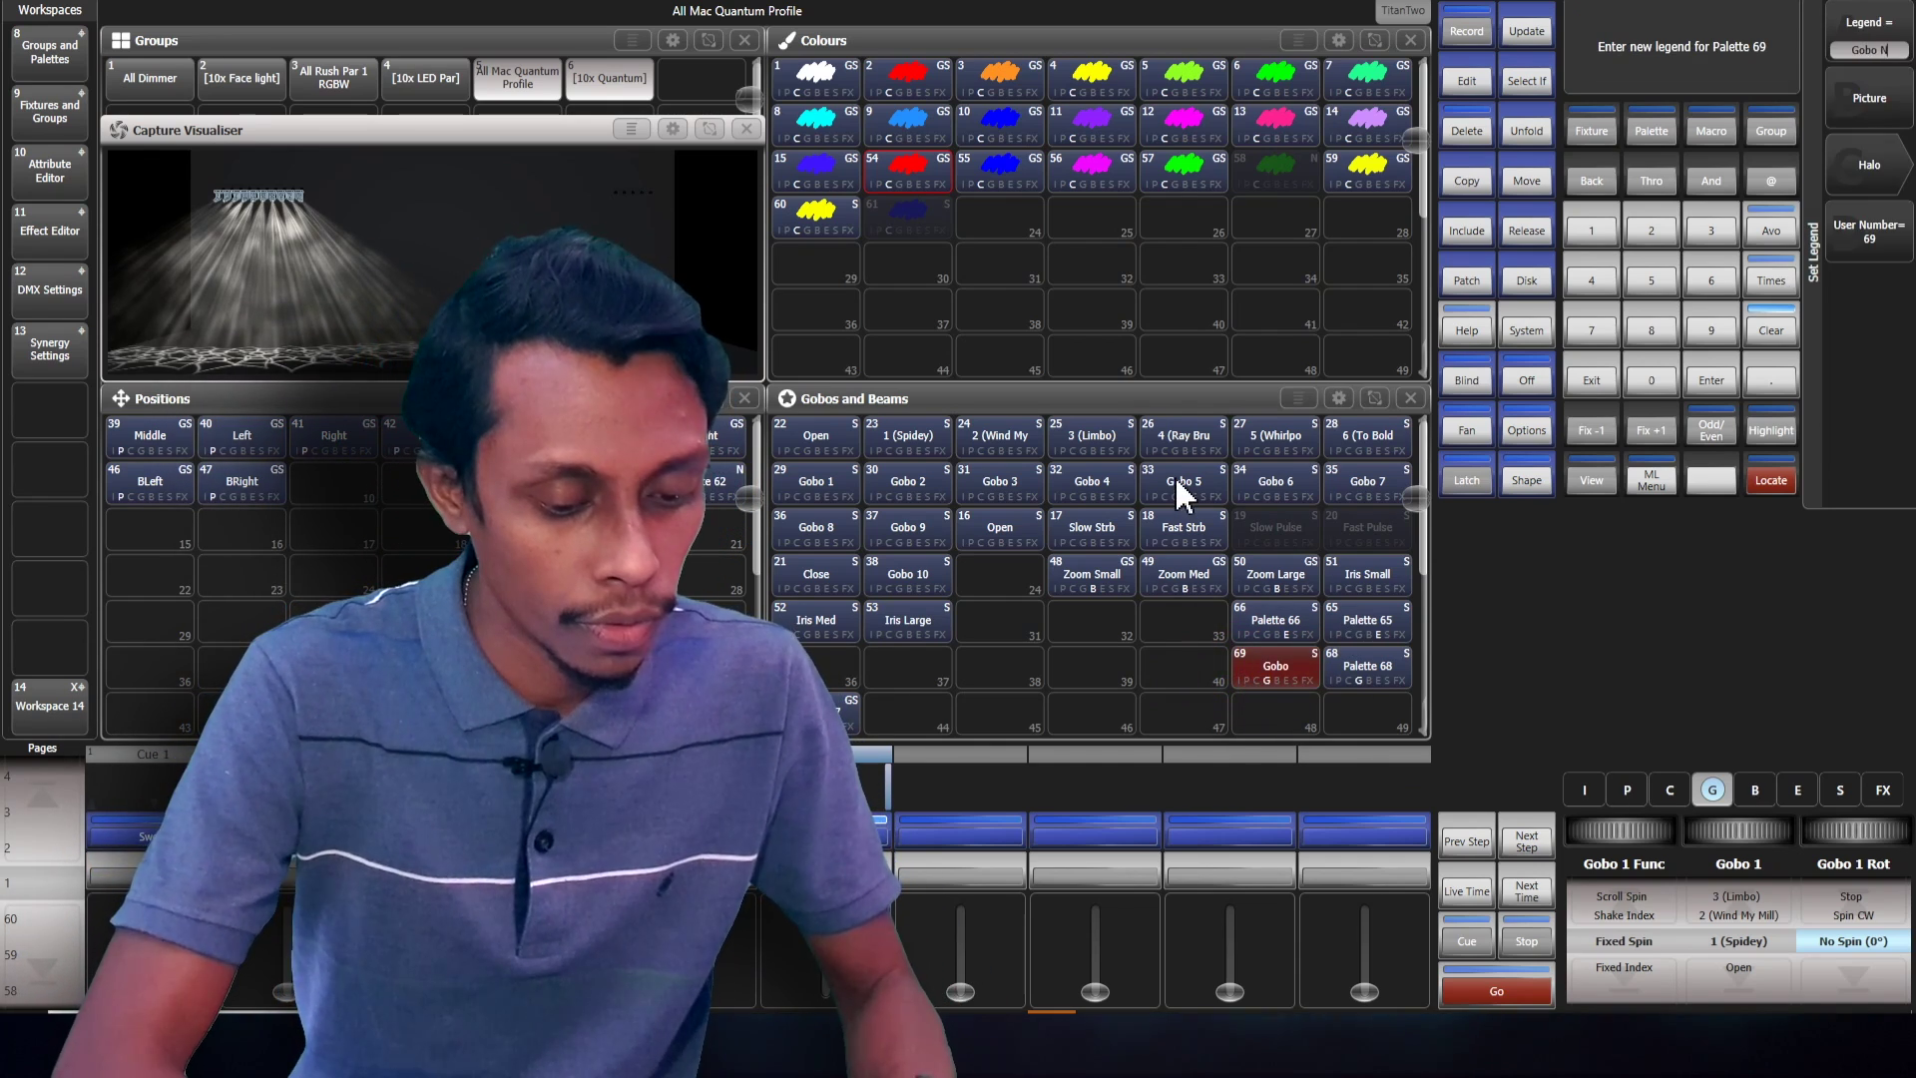
text(o spin)
key(Return)
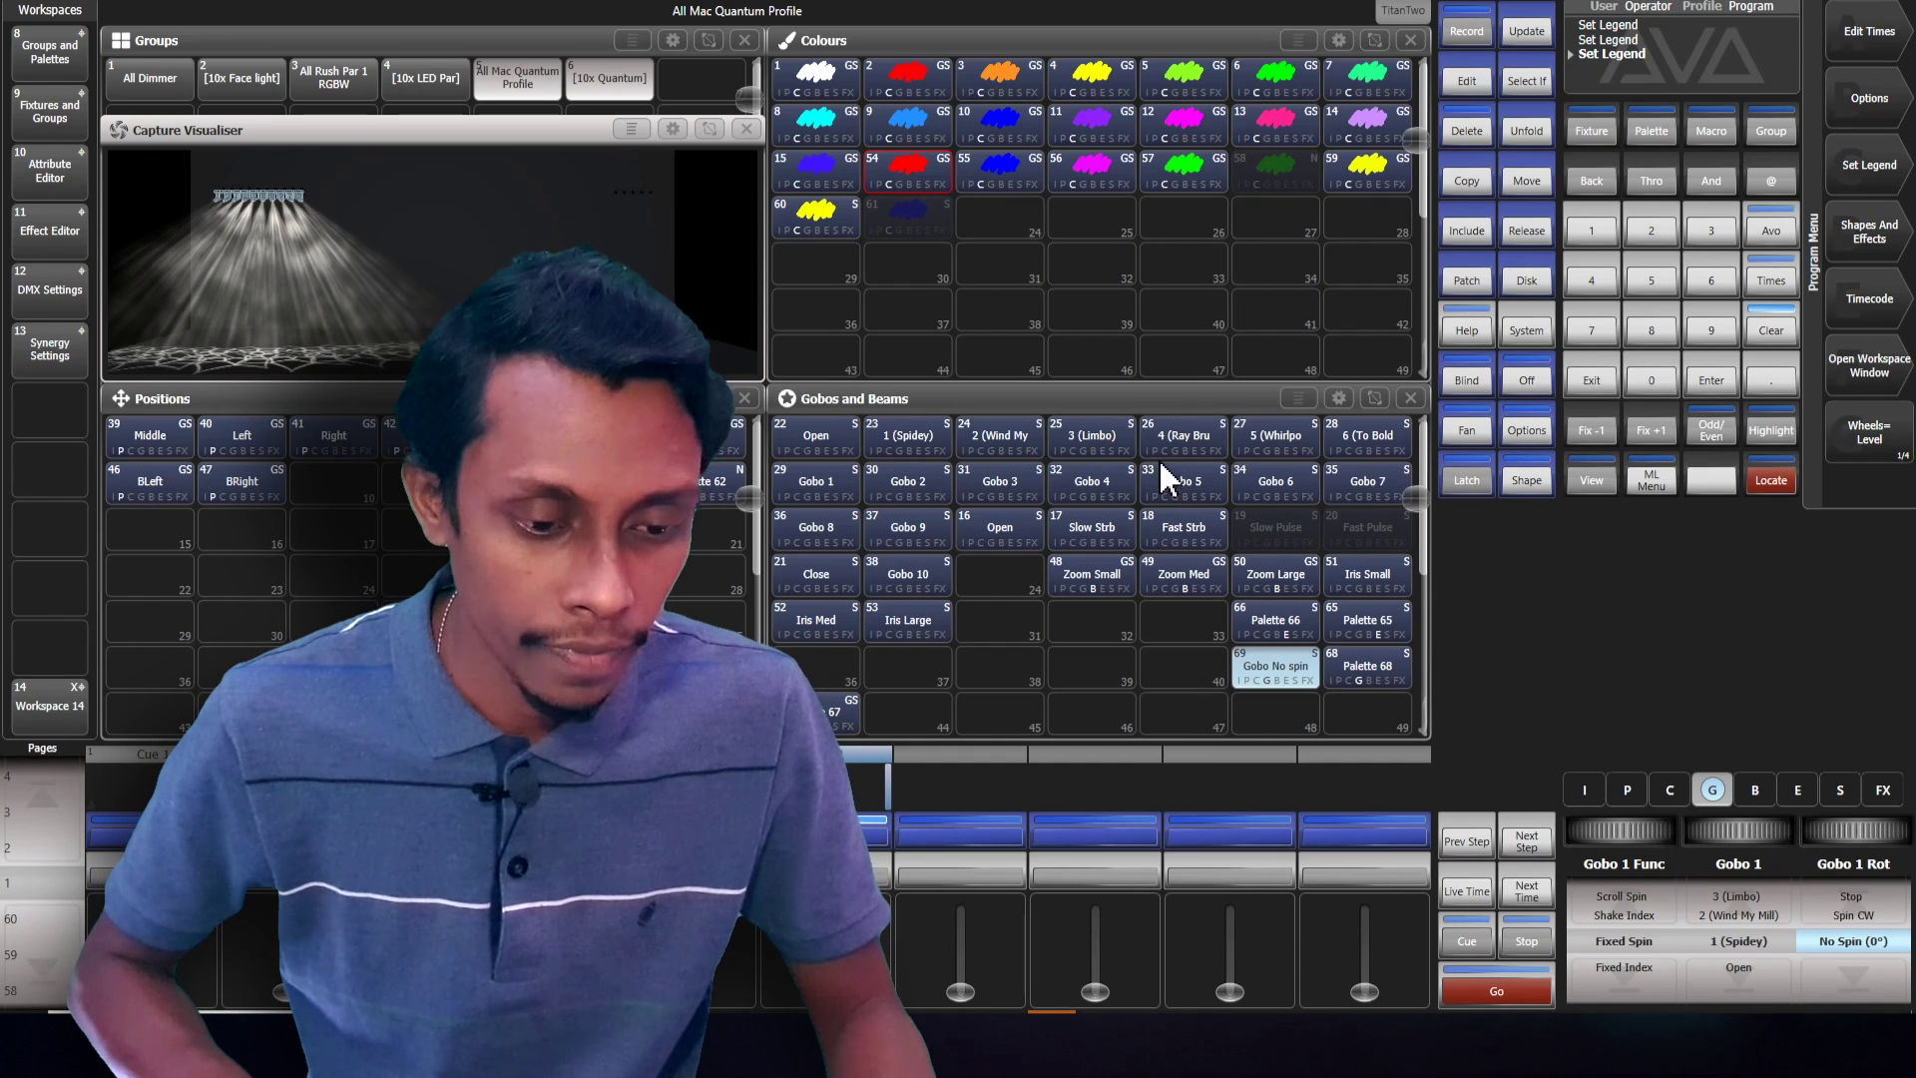
Set the legend of Palette 68 in Gobos and Beams to "Gobo spin"
click(1848, 166)
click(1365, 666)
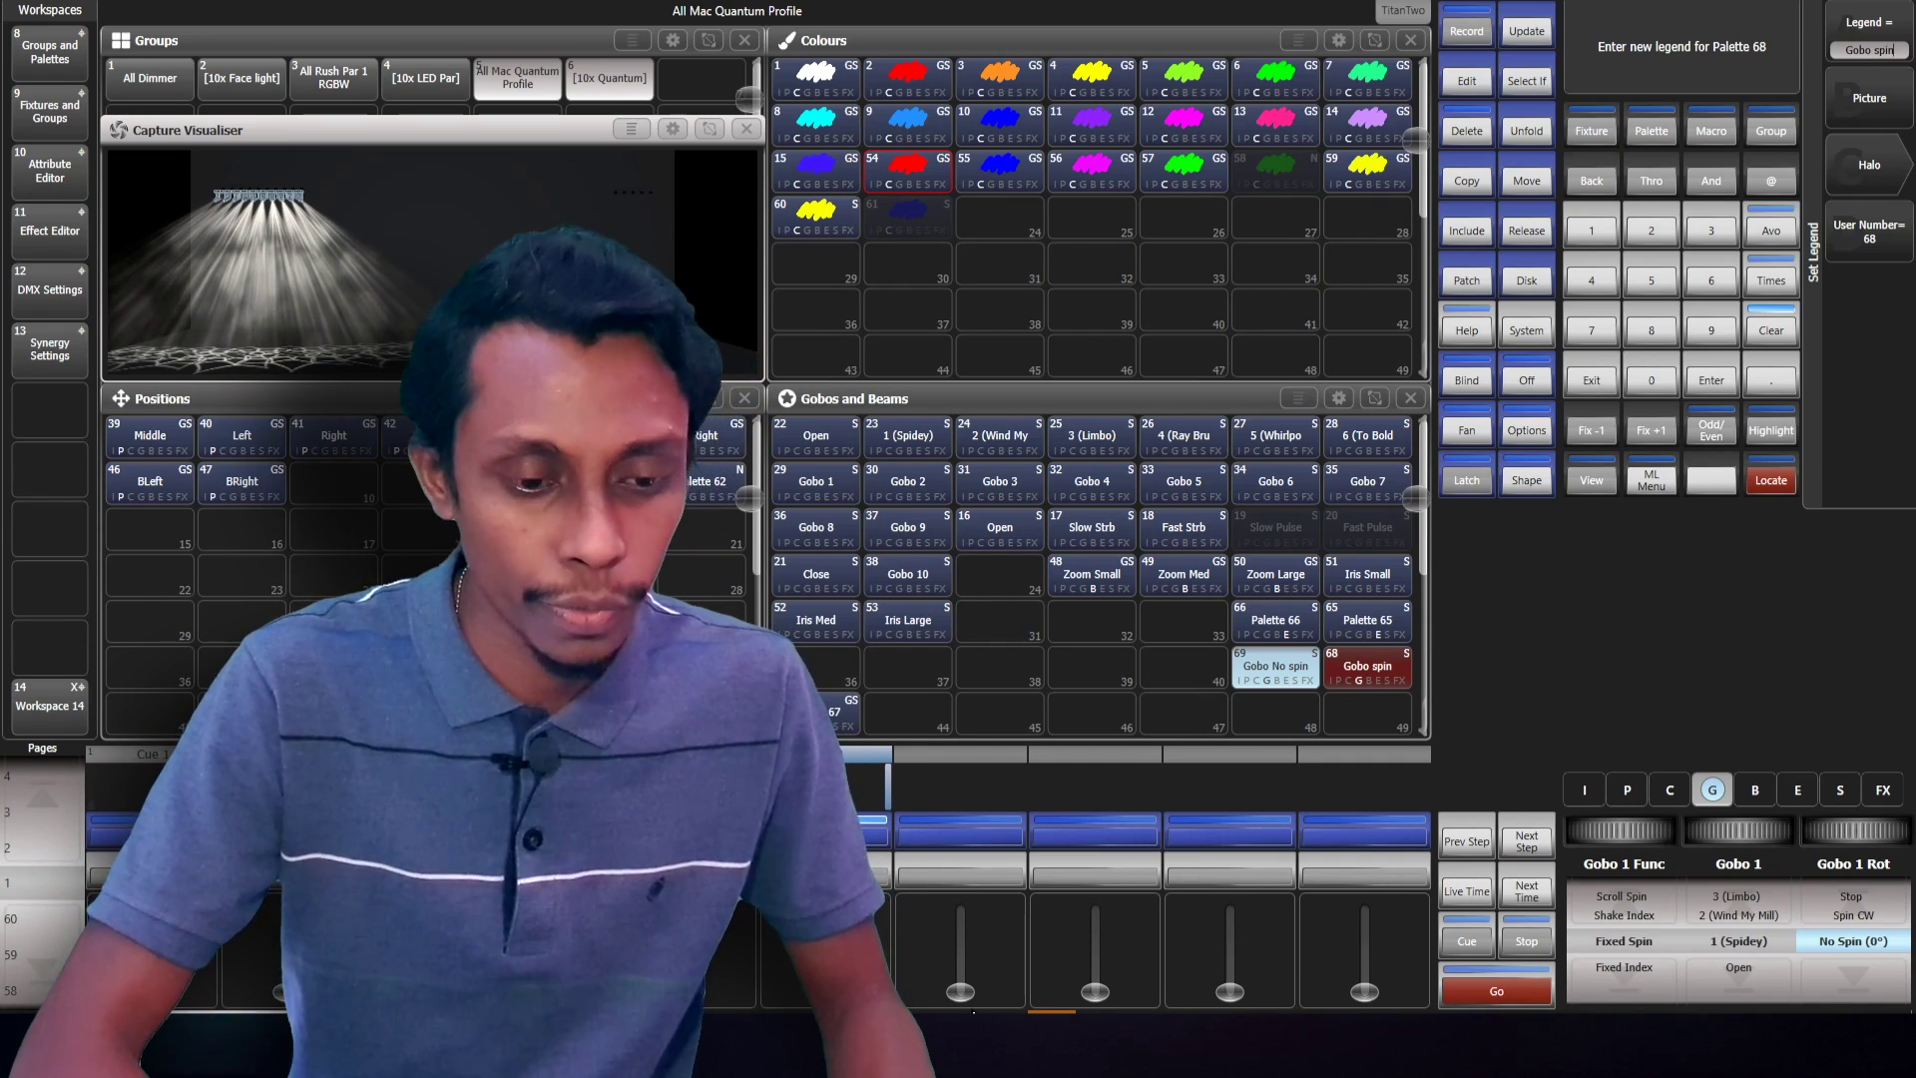
text(Gobo spin)
key(Return)
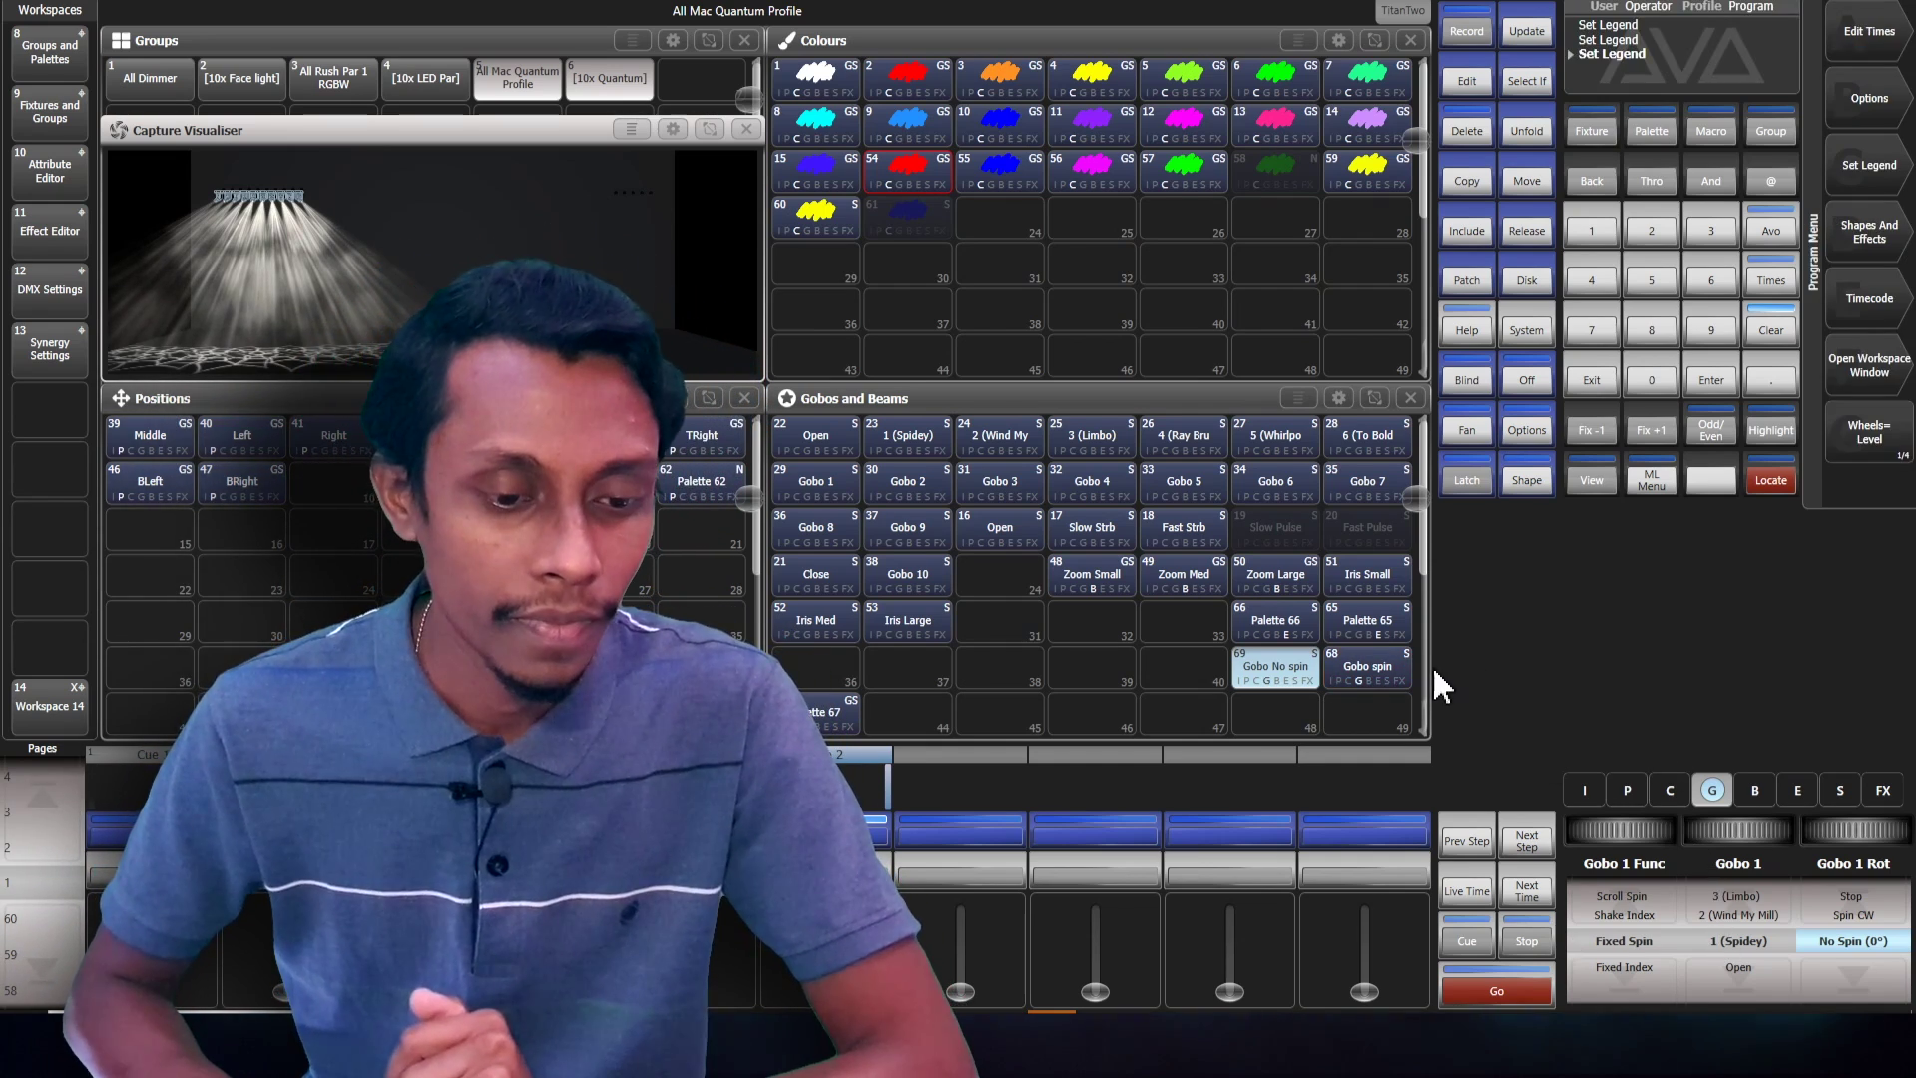
Compare the Gobo spin and Gobo No spin palettes, and test the rotation with gobo palettes such as Wind My Mill, Limbo, Spidey, To Boldly Go and Gobo 1
click(1379, 680)
click(1266, 667)
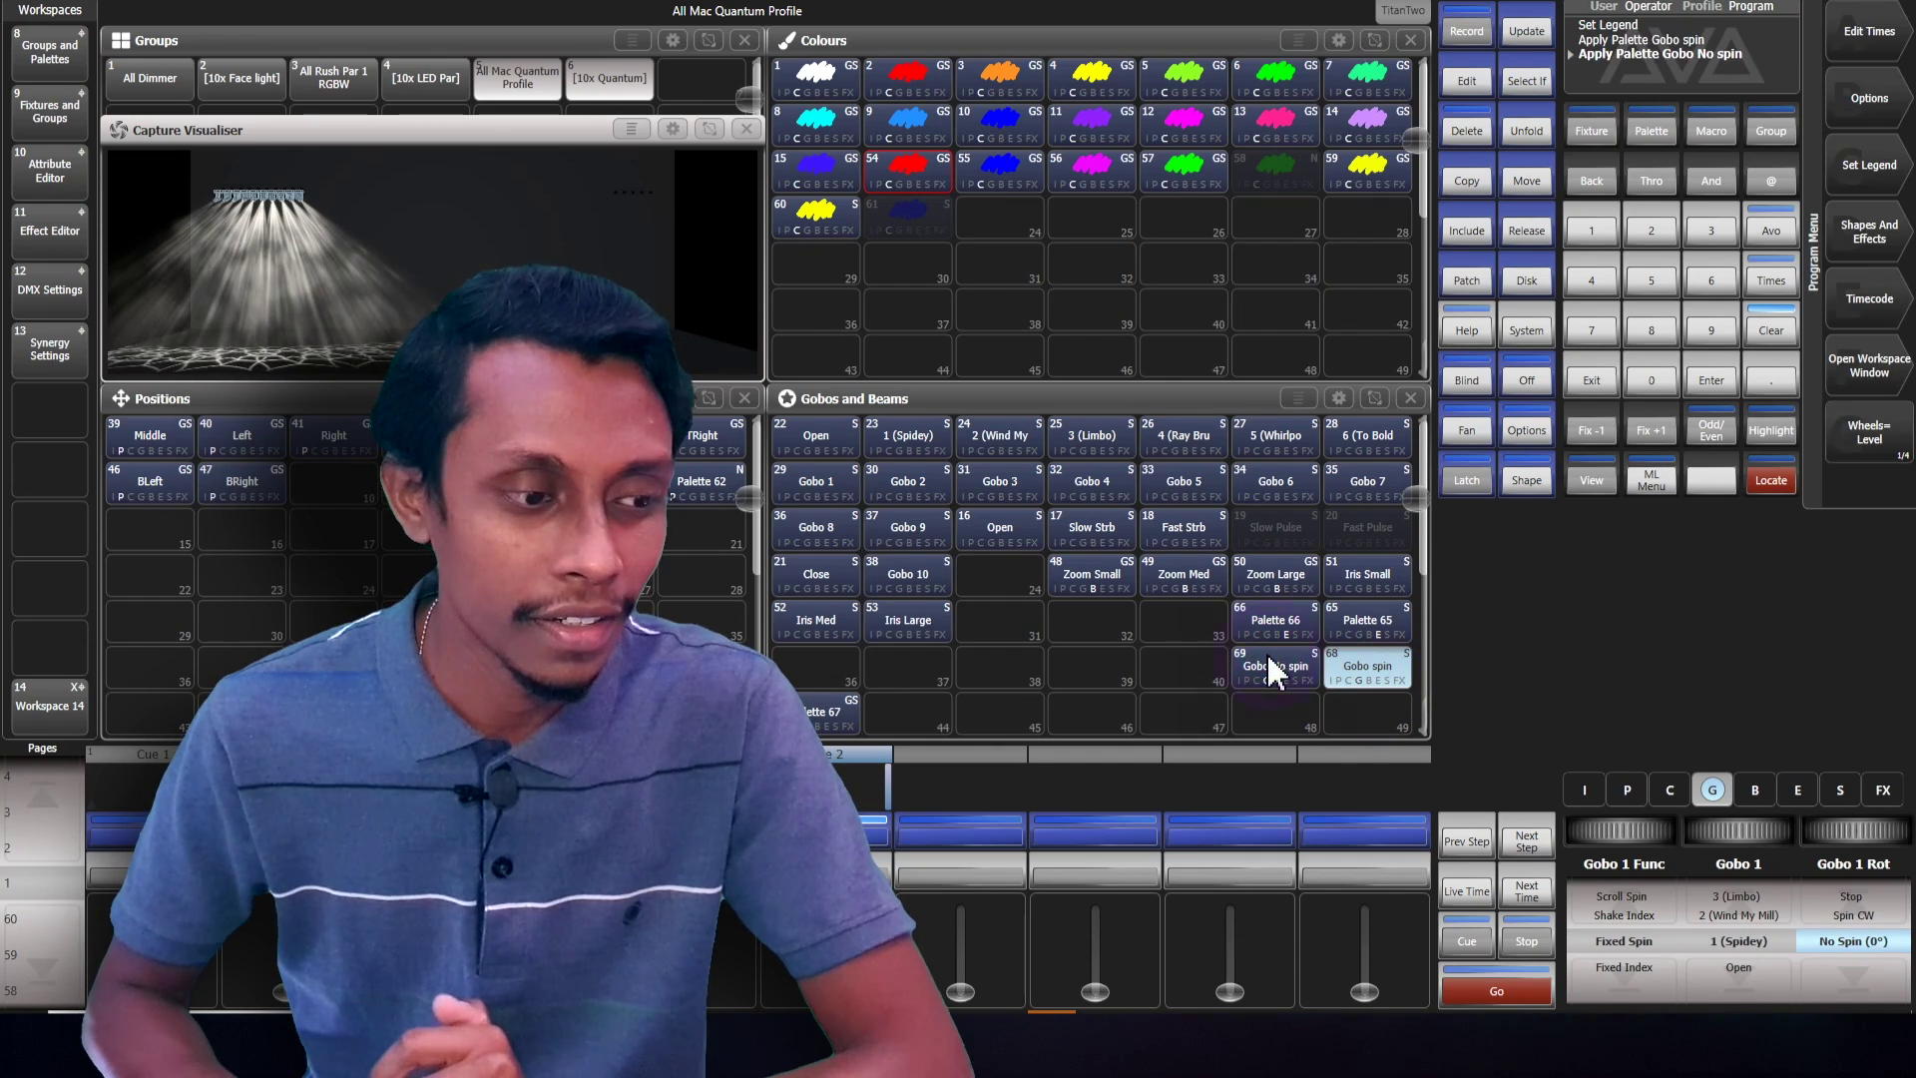
click(1004, 447)
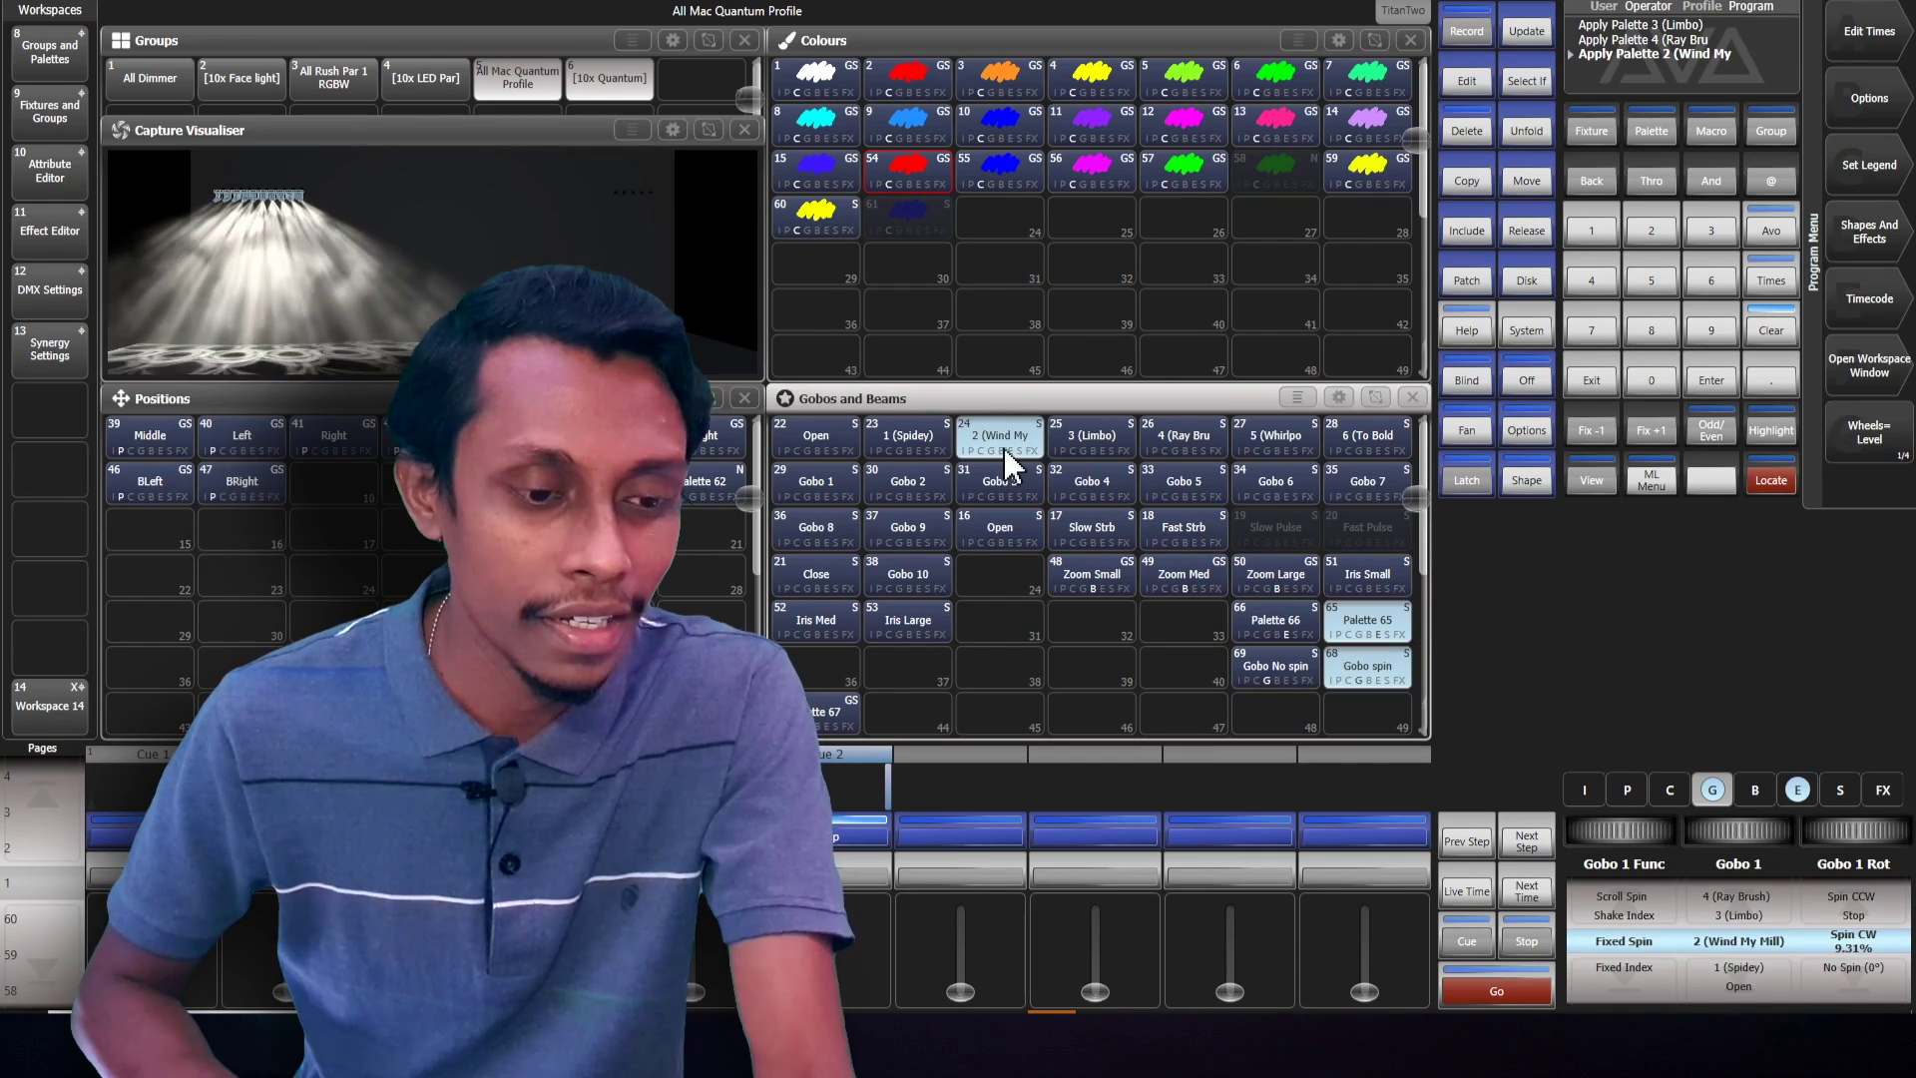
click(1088, 444)
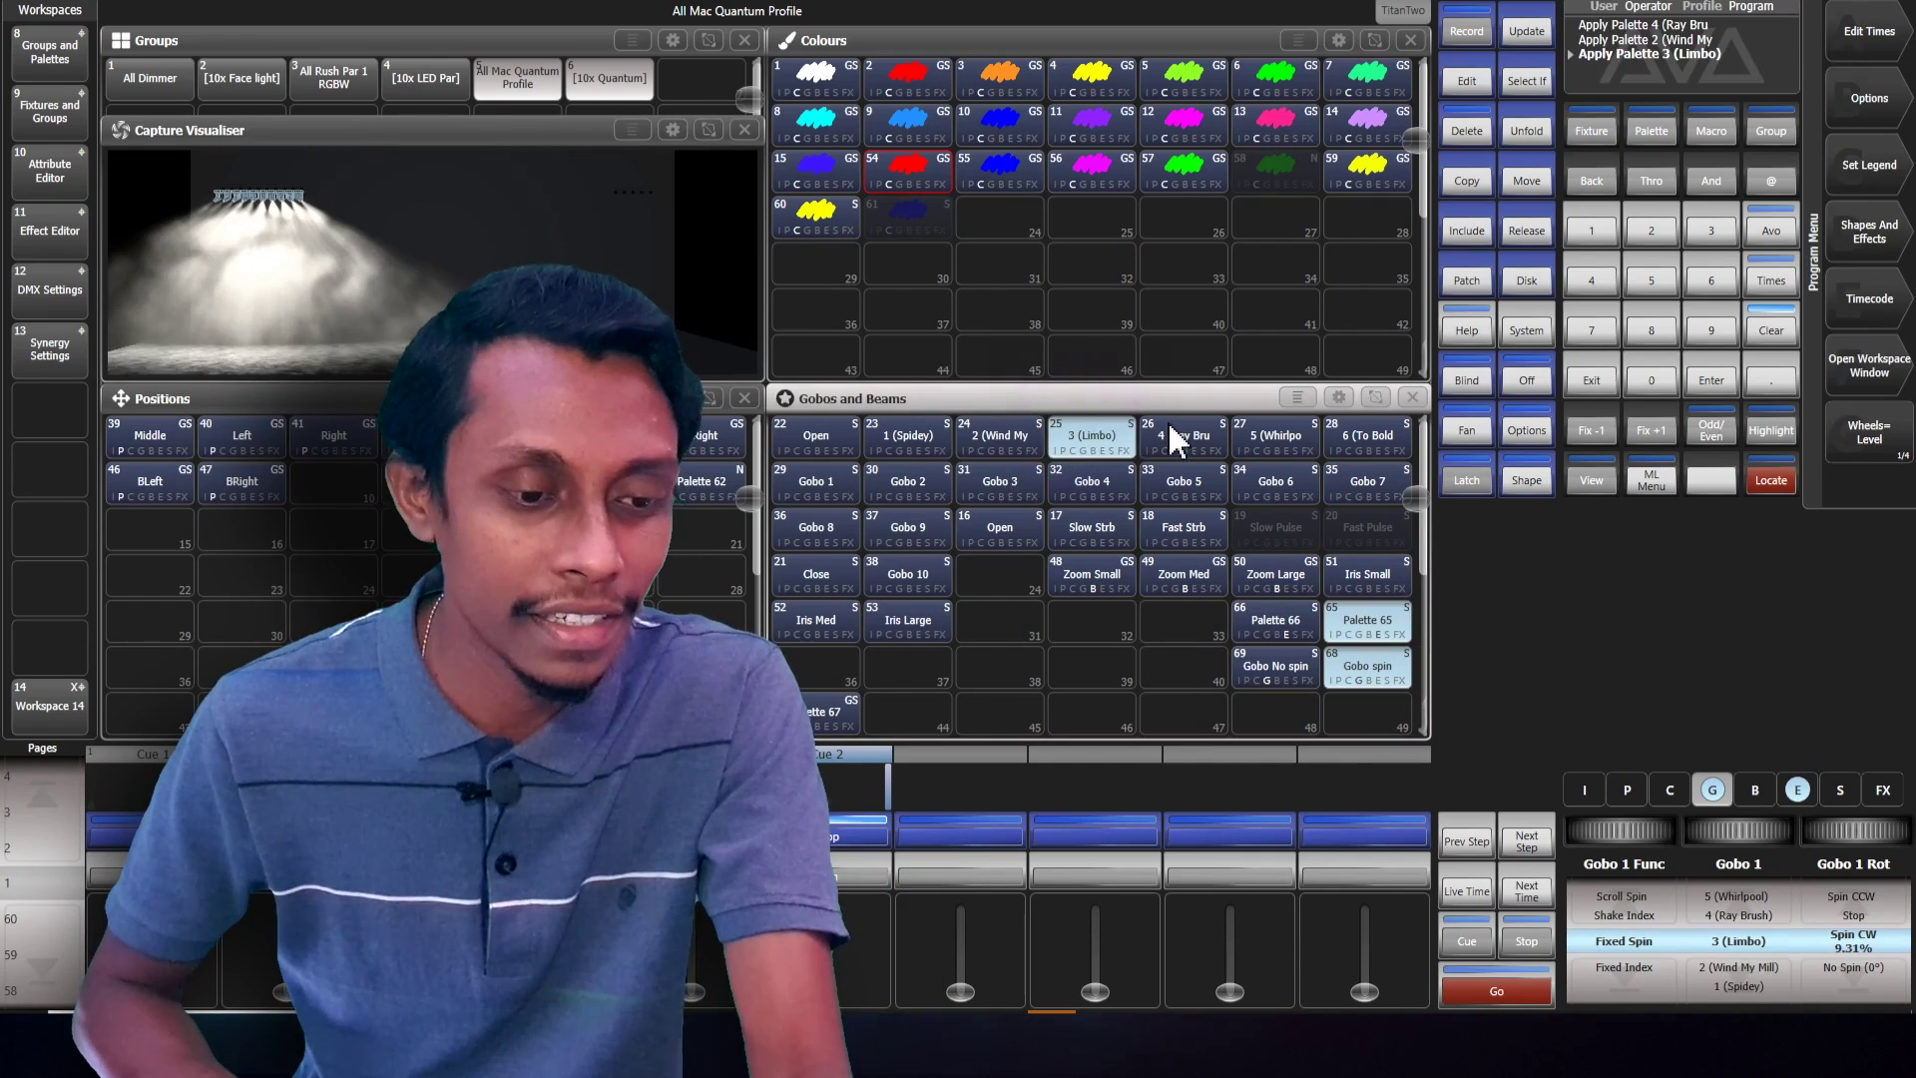
click(926, 436)
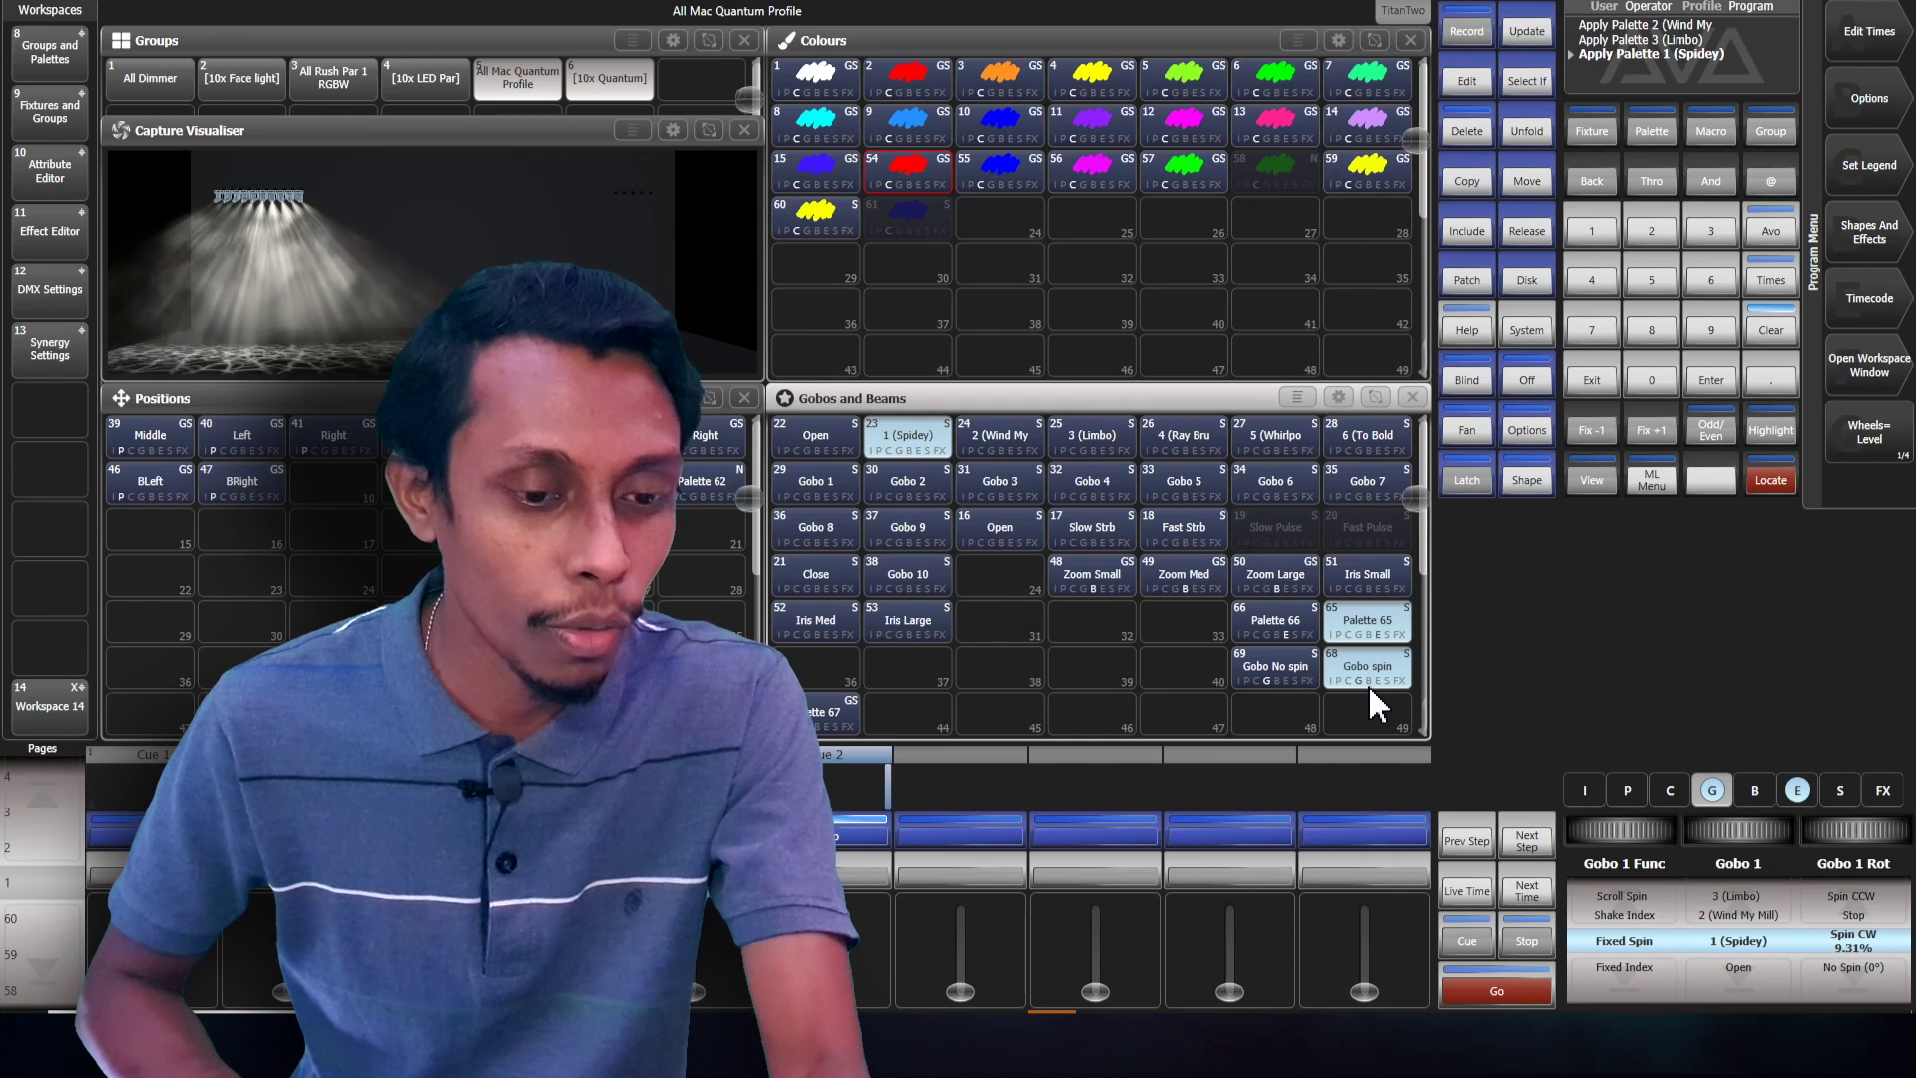
click(1307, 454)
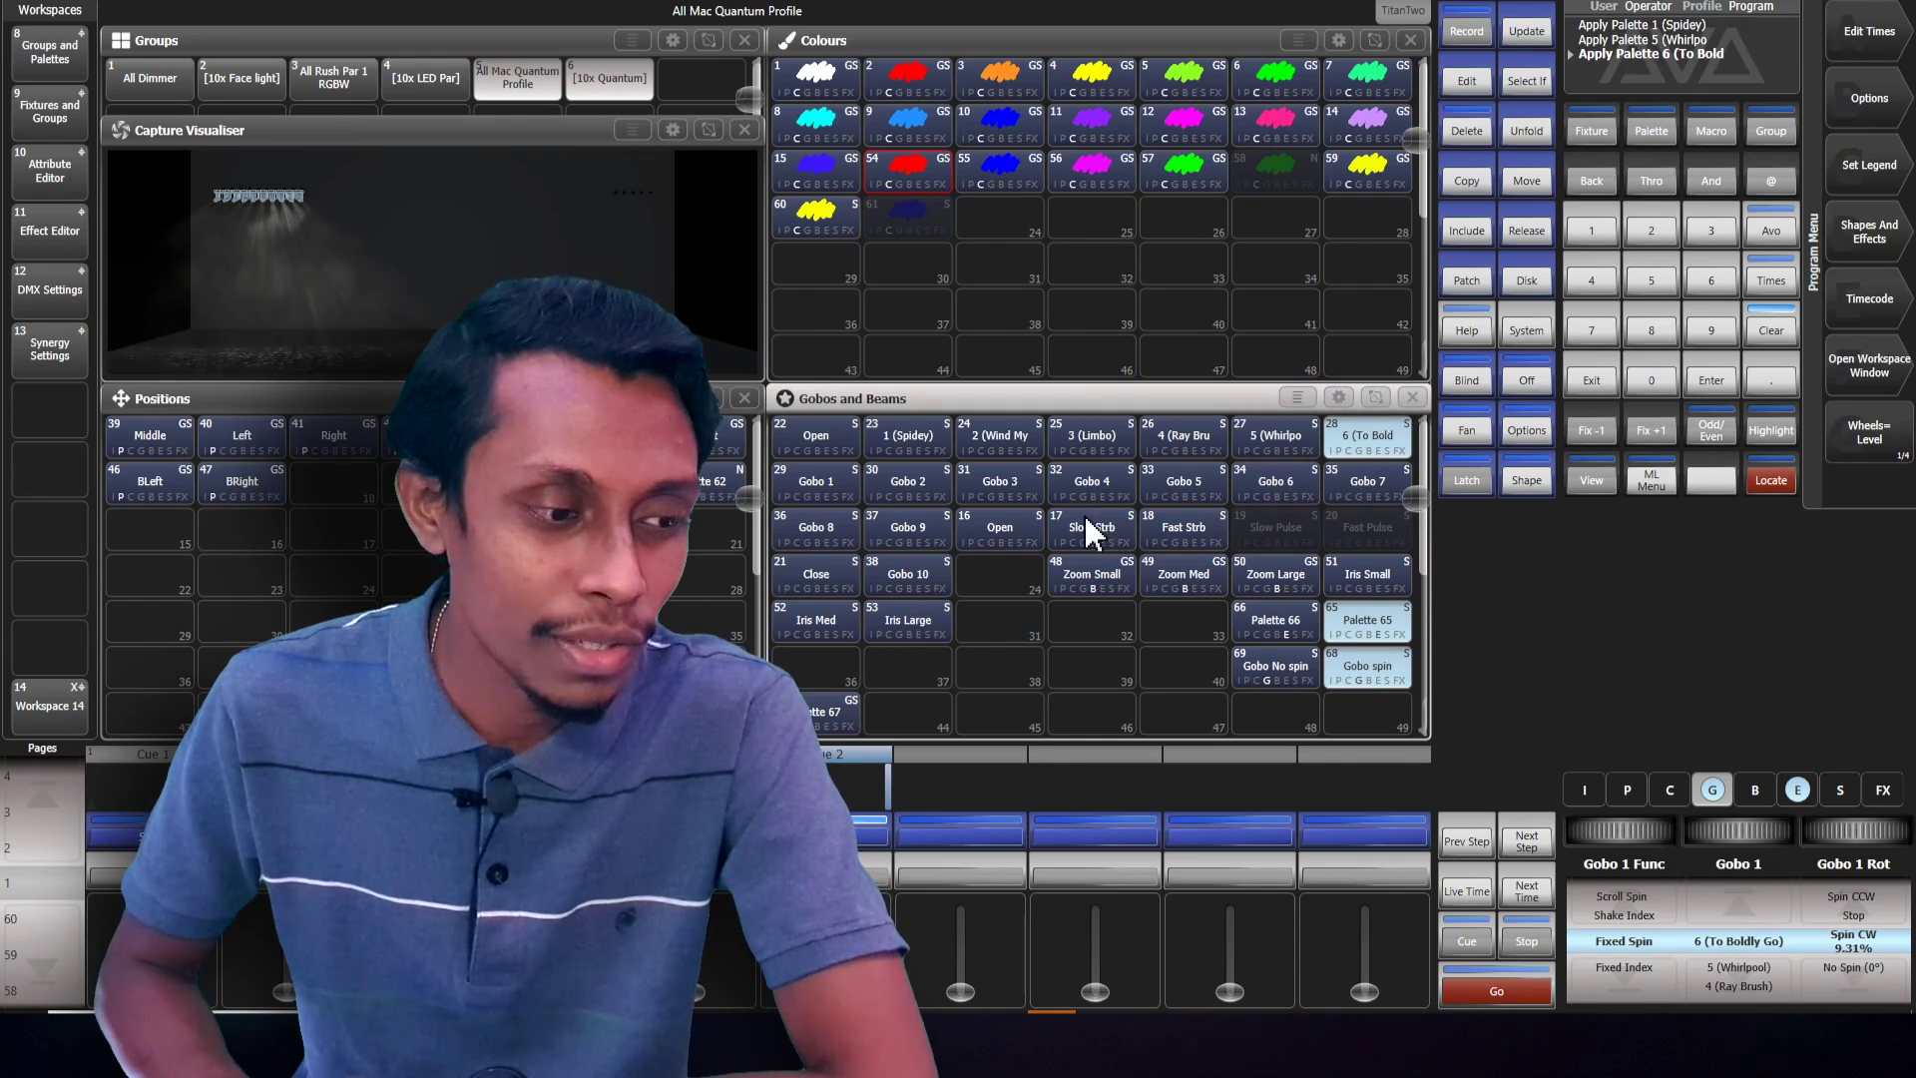
click(847, 477)
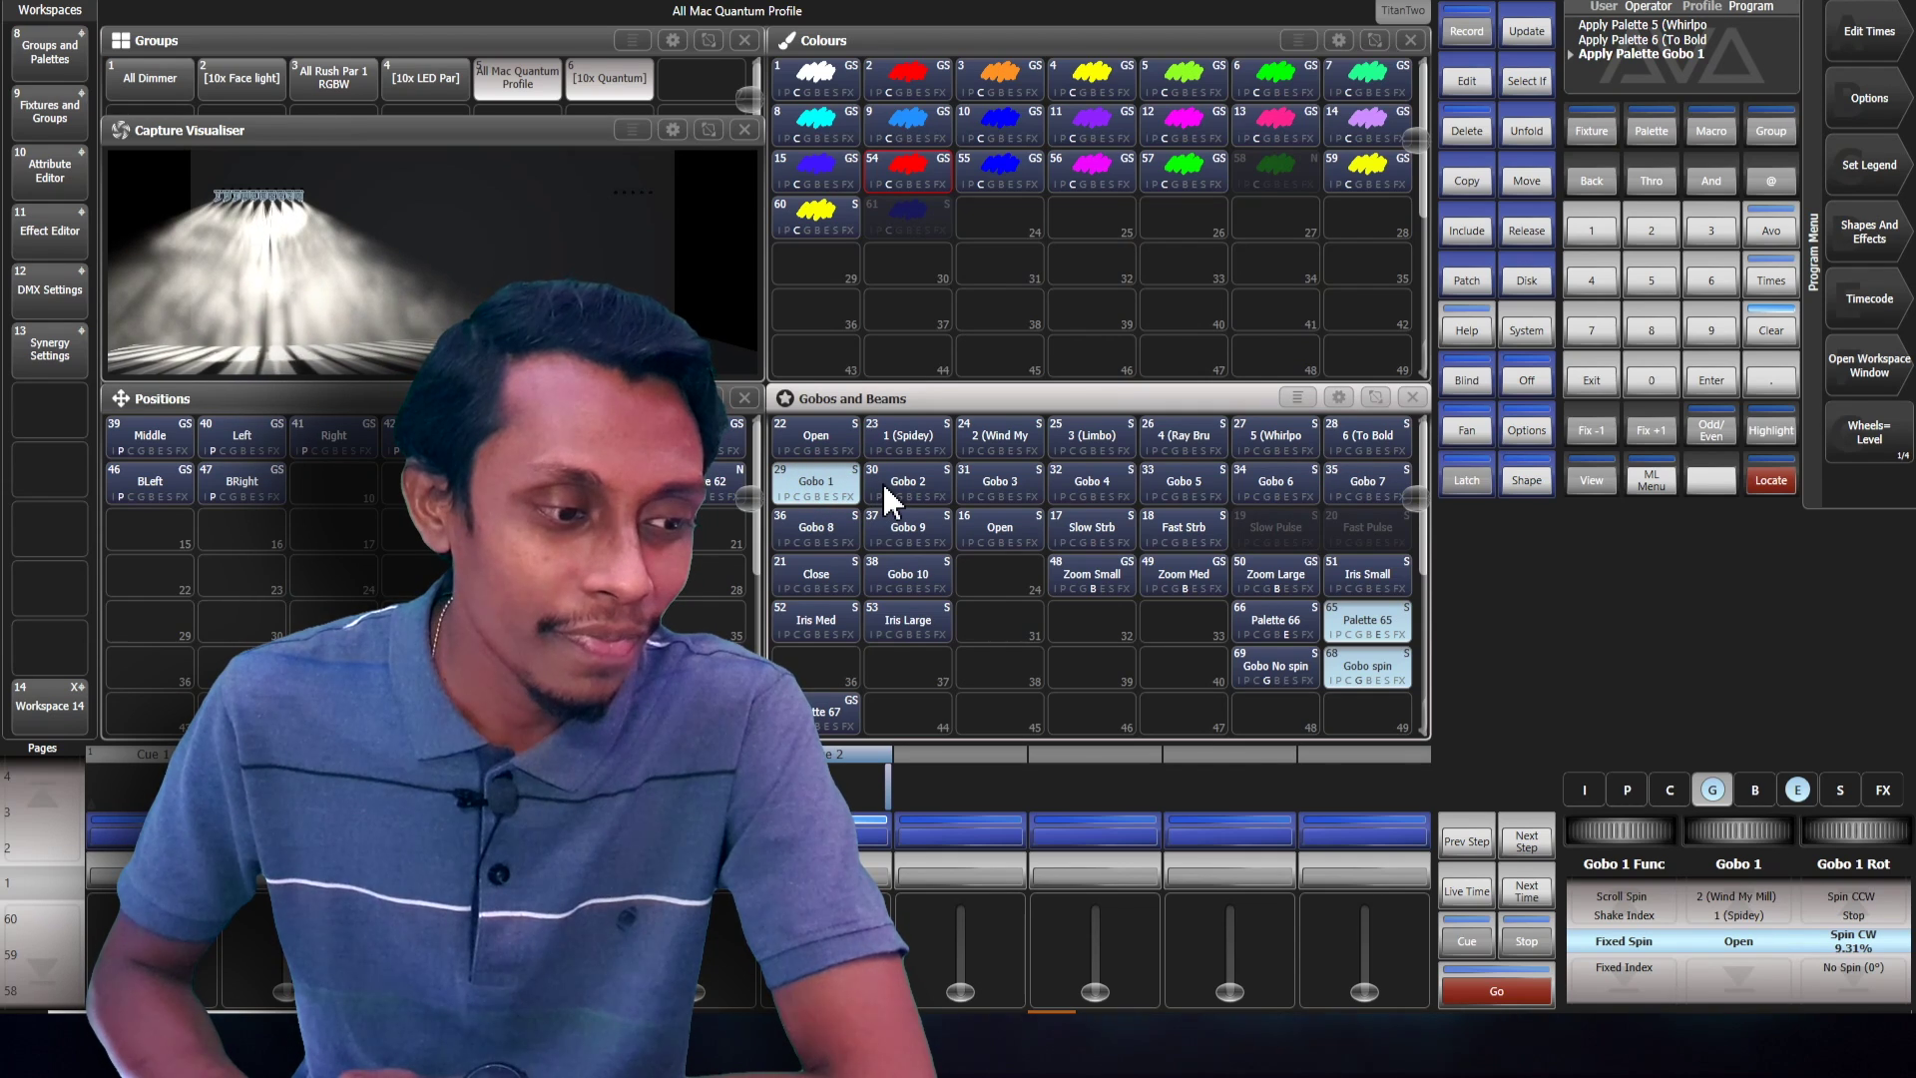
Try several colour palettes on the spinning gobo look, including red palette 54, UV, Blue and Cyan
click(905, 165)
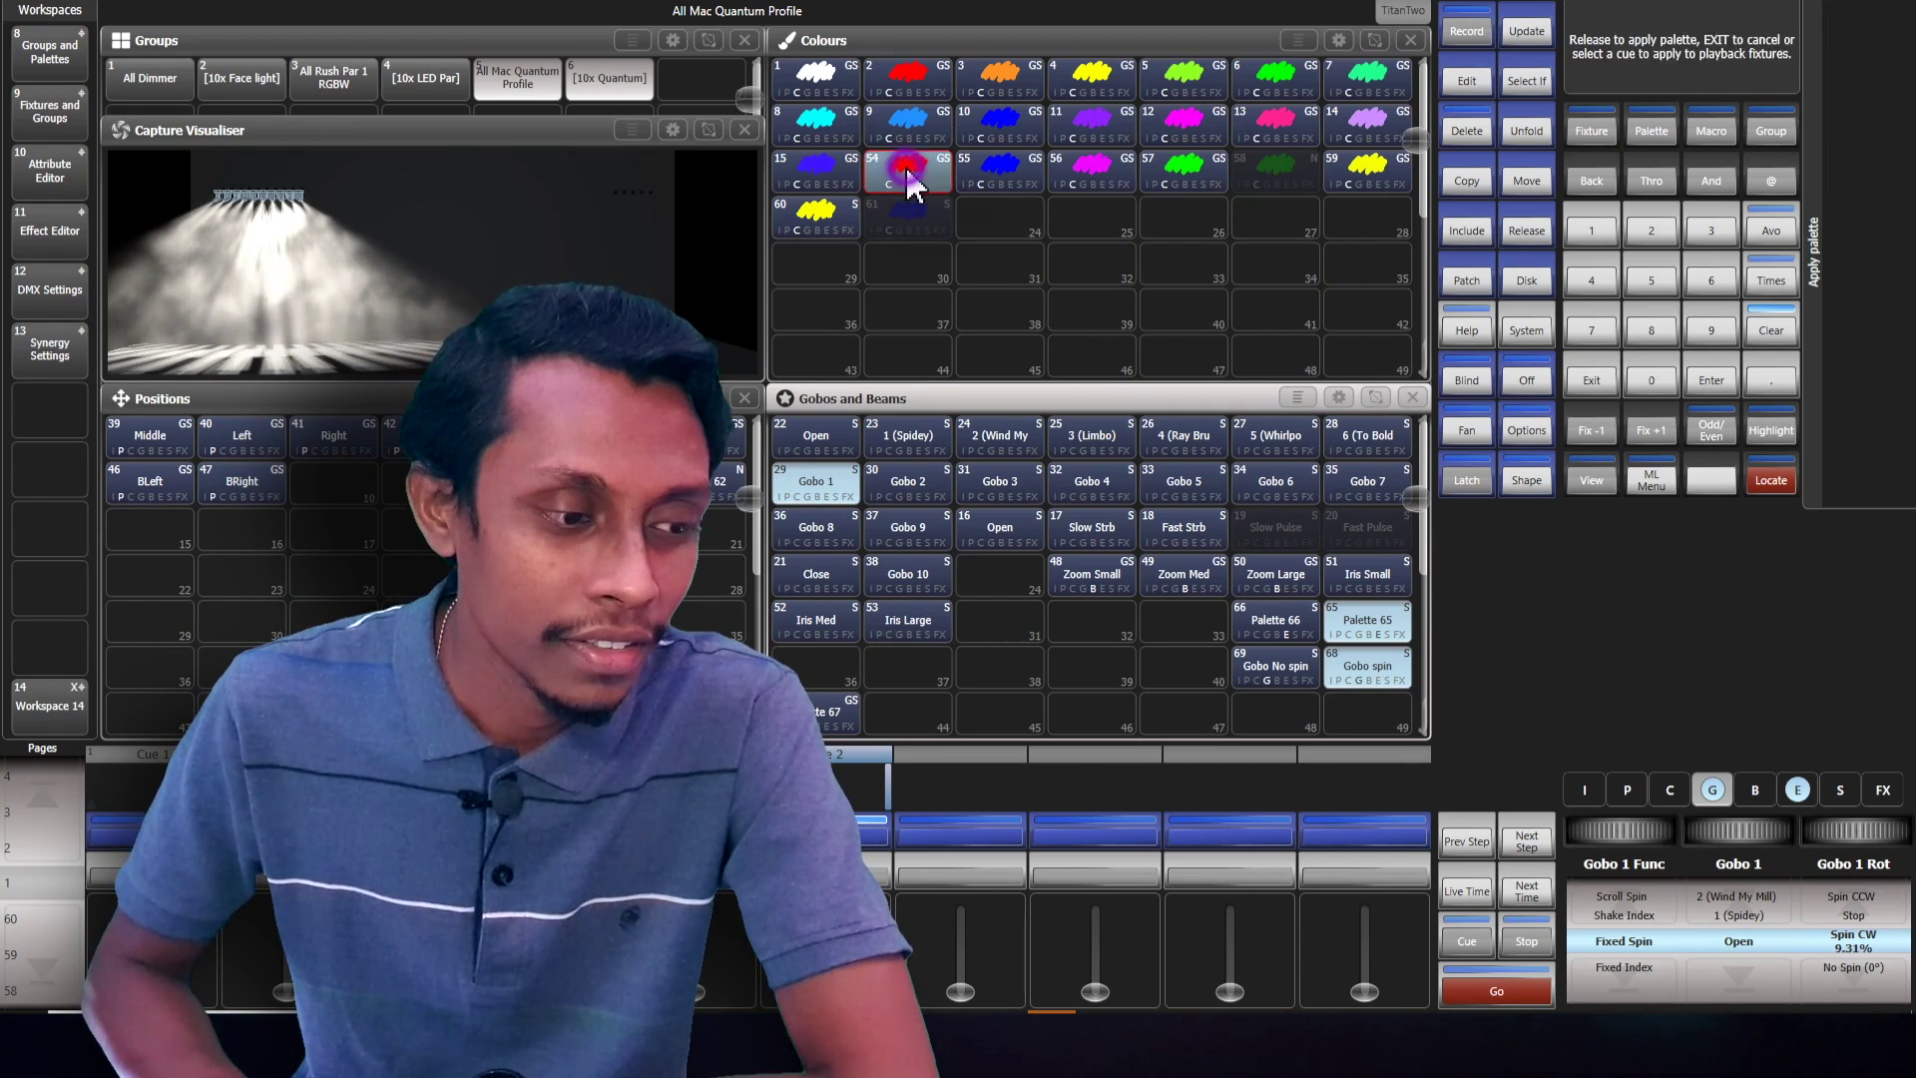
click(821, 162)
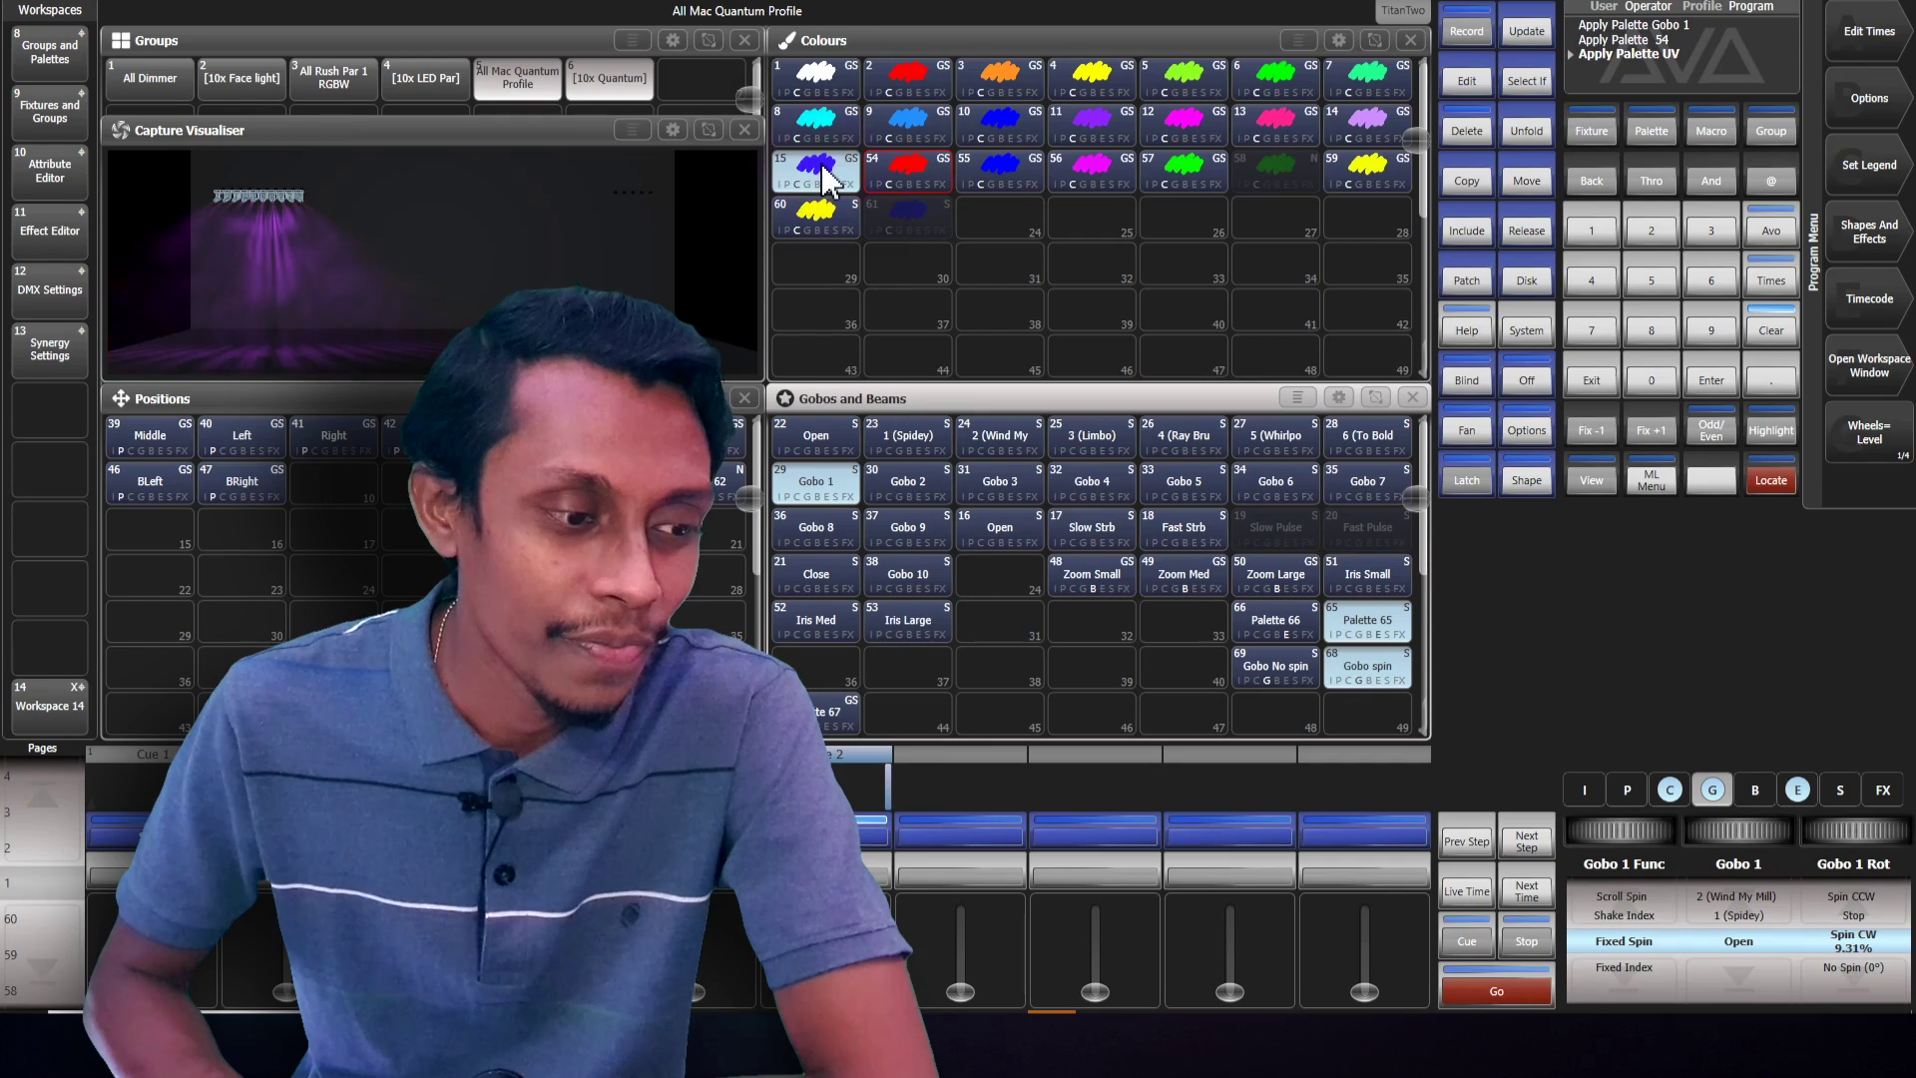
click(1110, 81)
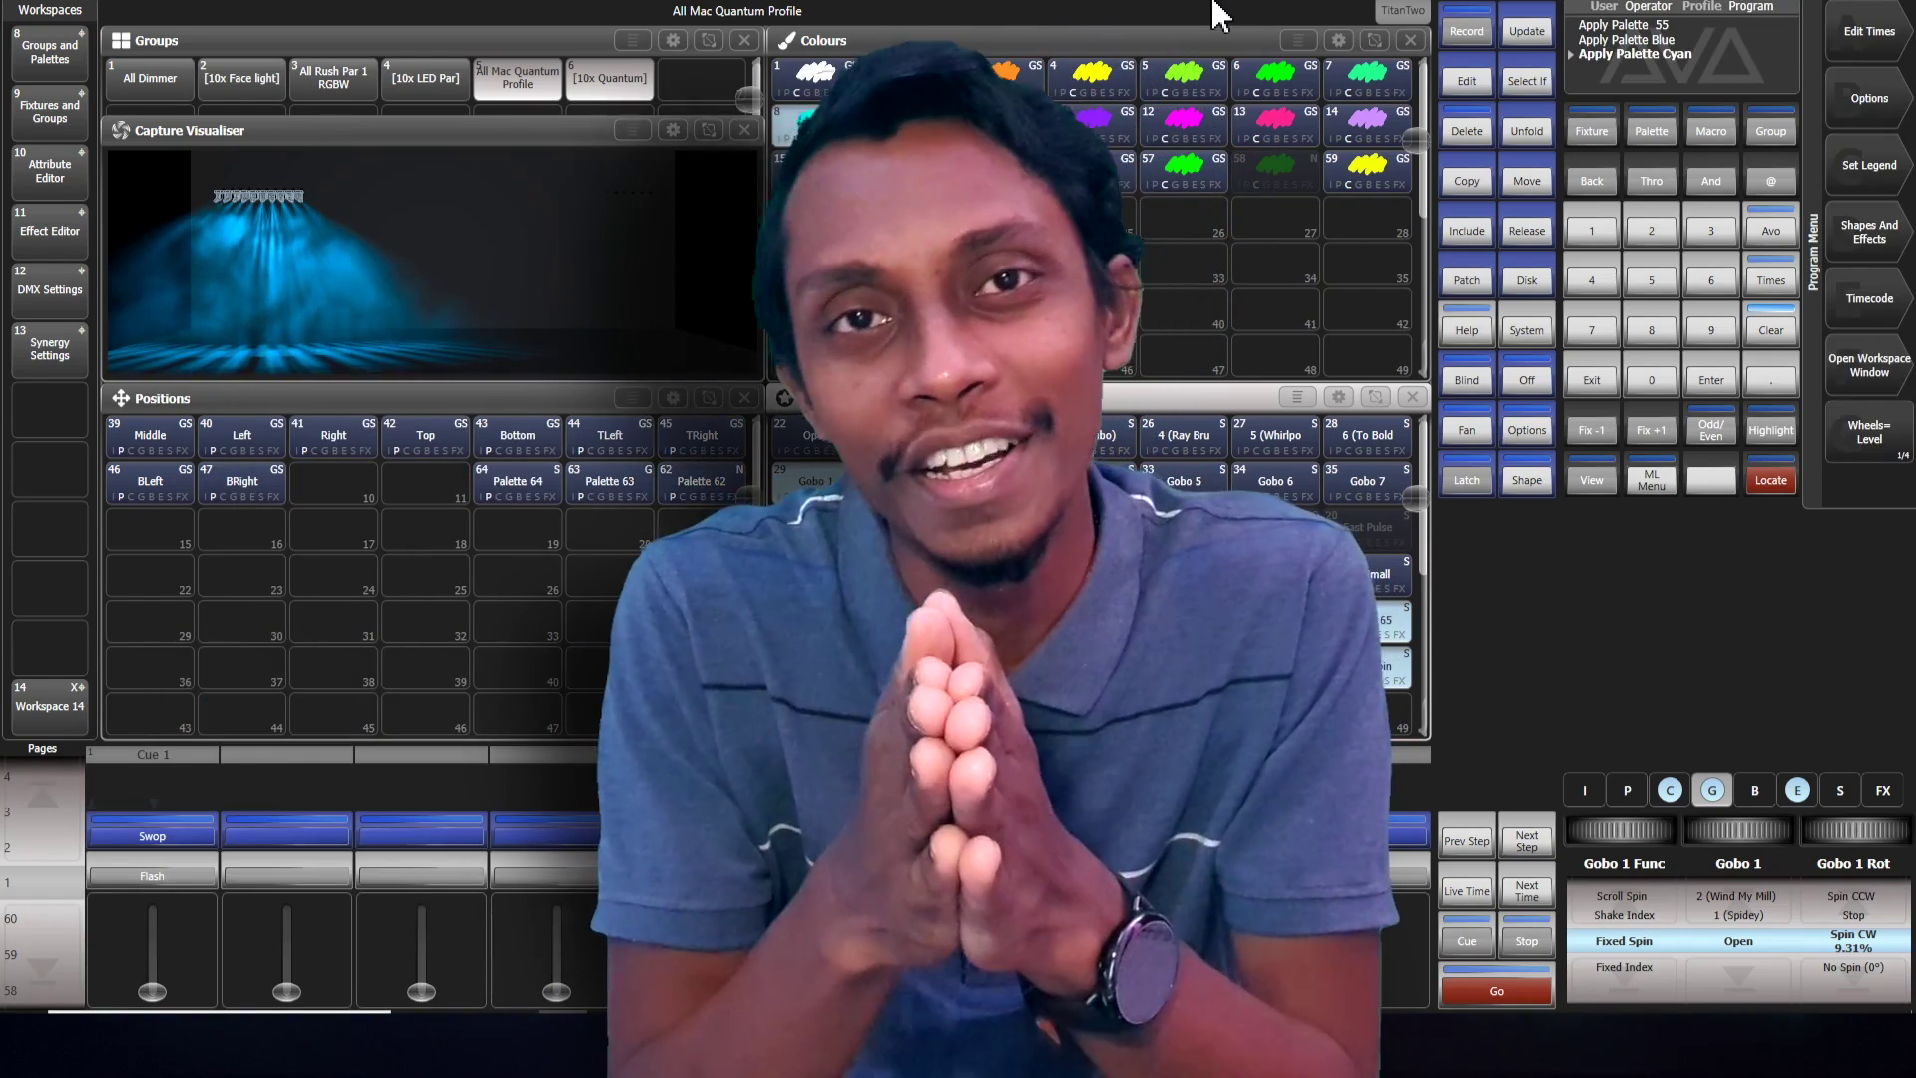